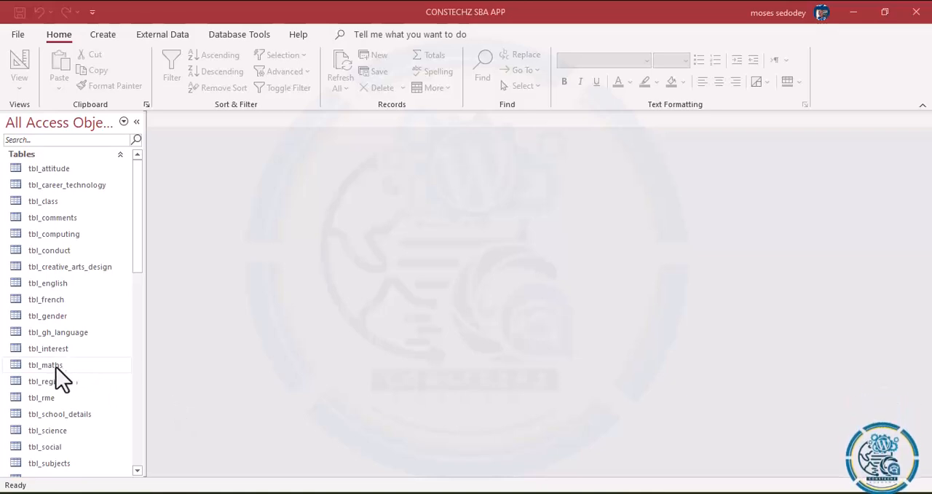
Step: Open the frm_registry form to review its layout as a model, and close it
{"action": "left_click_drag", "start_coordinate": [137, 221], "coordinate": [126, 435]}
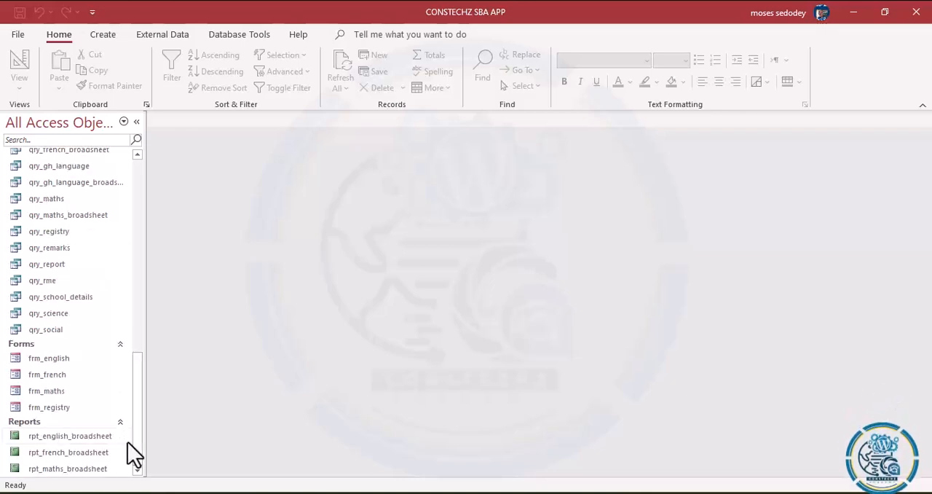
{"action": "double_click", "coordinate": [46, 409]}
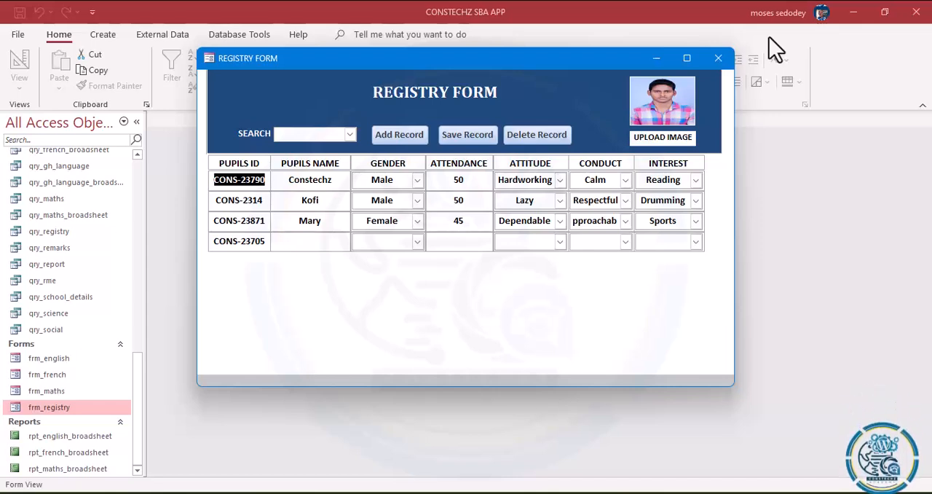
{"action": "left_click", "coordinate": [718, 59]}
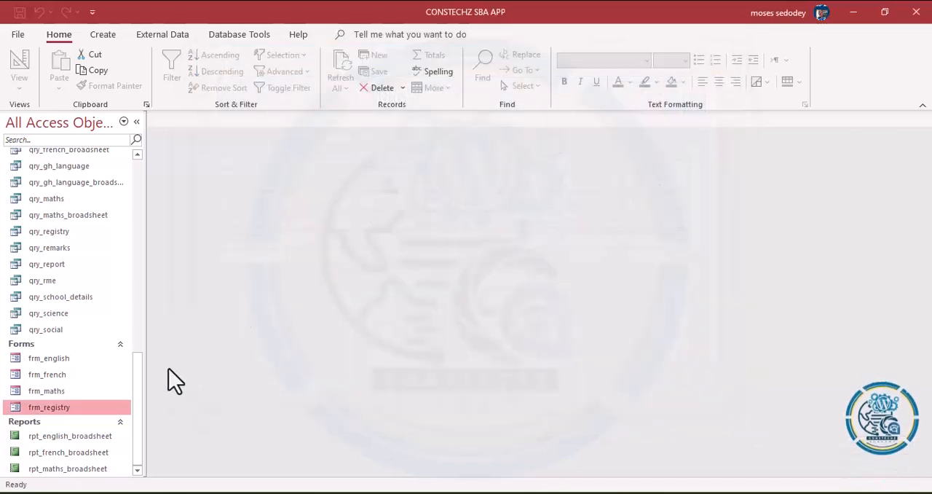
Step: Open the qry_school_details query to review its fields and close it
{"action": "left_click_drag", "start_coordinate": [138, 459], "coordinate": [135, 419]}
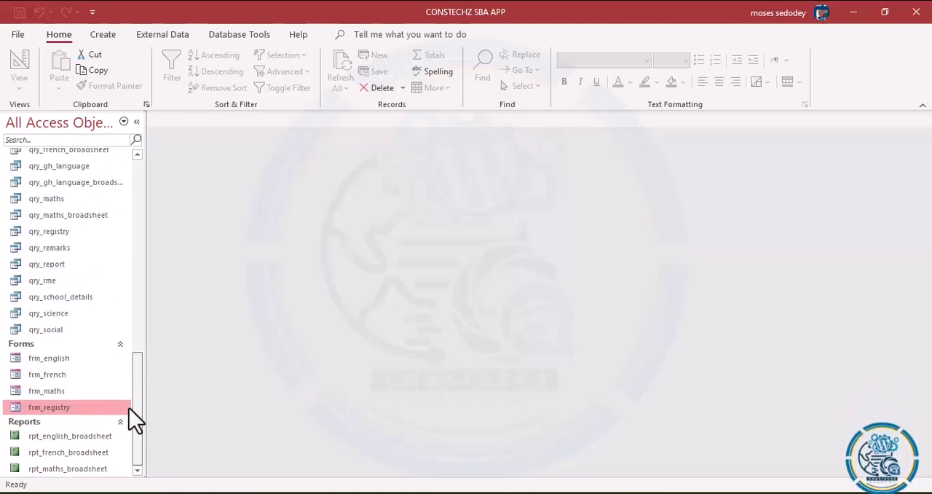
{"action": "left_click", "coordinate": [77, 301]}
{"action": "double_click", "coordinate": [78, 301]}
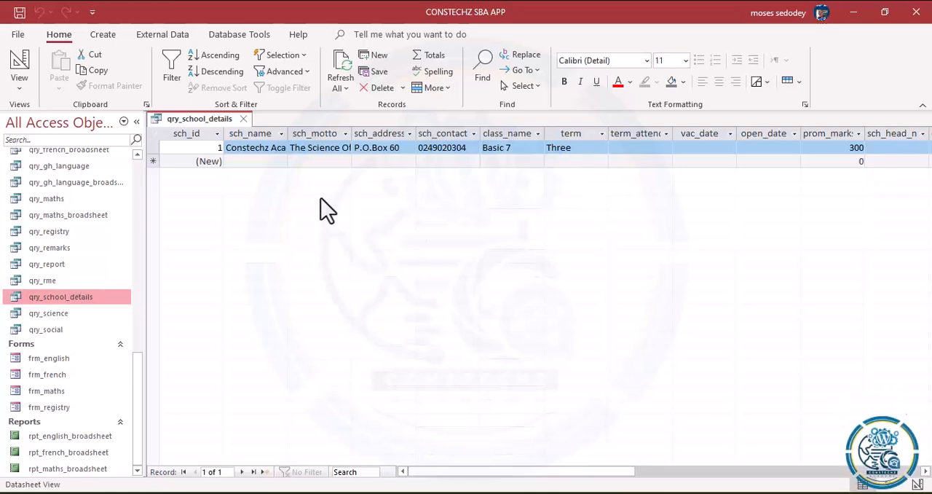
{"action": "left_click", "coordinate": [244, 118]}
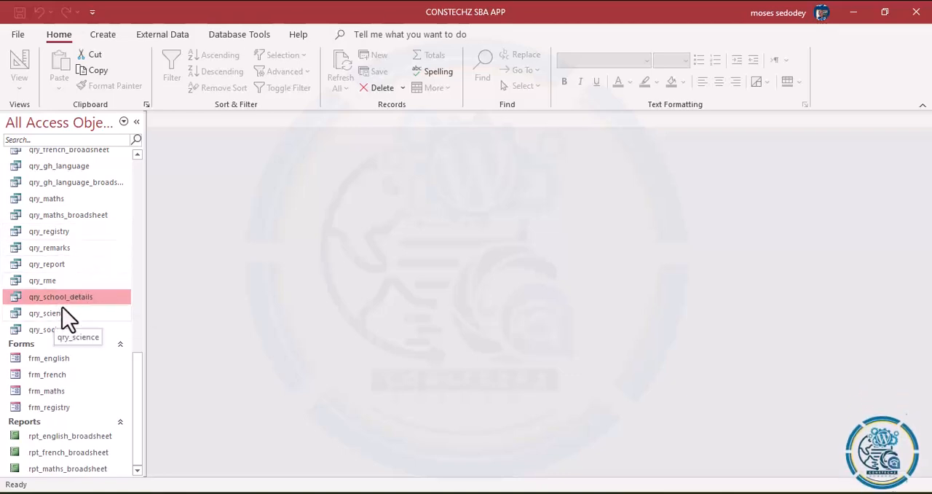
Step: Start a Form Wizard form based on qry_school_details, including all of its fields except sch_id
{"action": "left_click", "coordinate": [102, 37]}
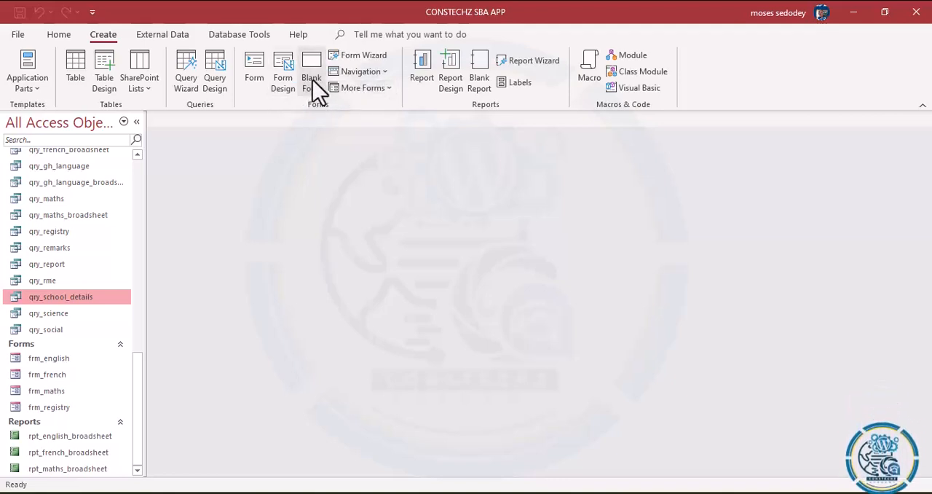
{"action": "left_click", "coordinate": [384, 57]}
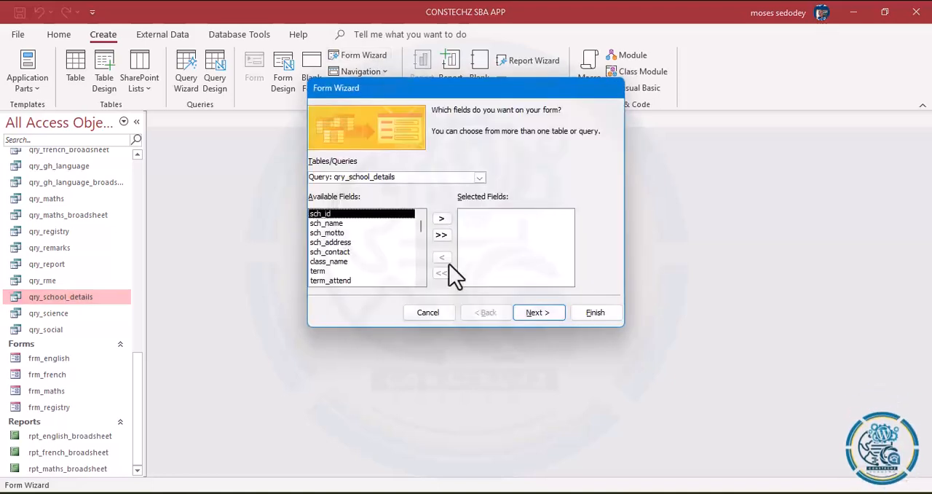
{"action": "left_click", "coordinate": [441, 235]}
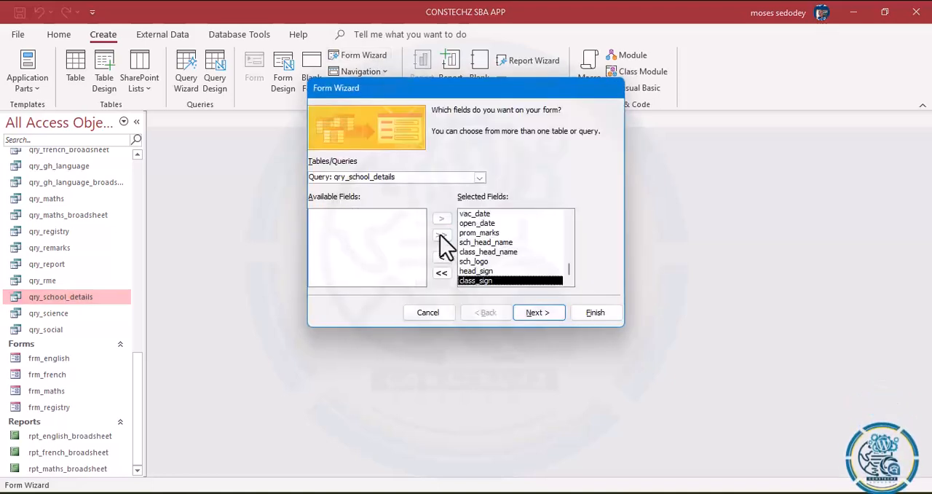
{"action": "left_click_drag", "start_coordinate": [569, 269], "coordinate": [550, 196]}
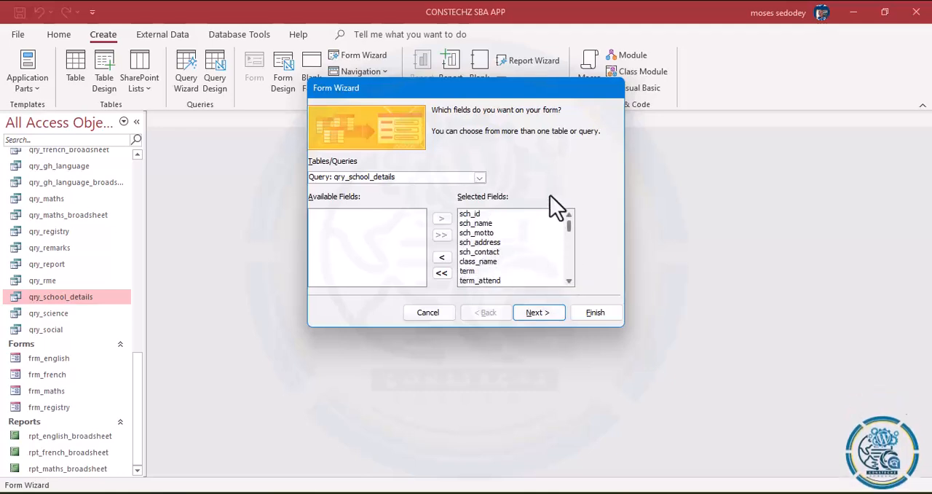
{"action": "left_click", "coordinate": [504, 214]}
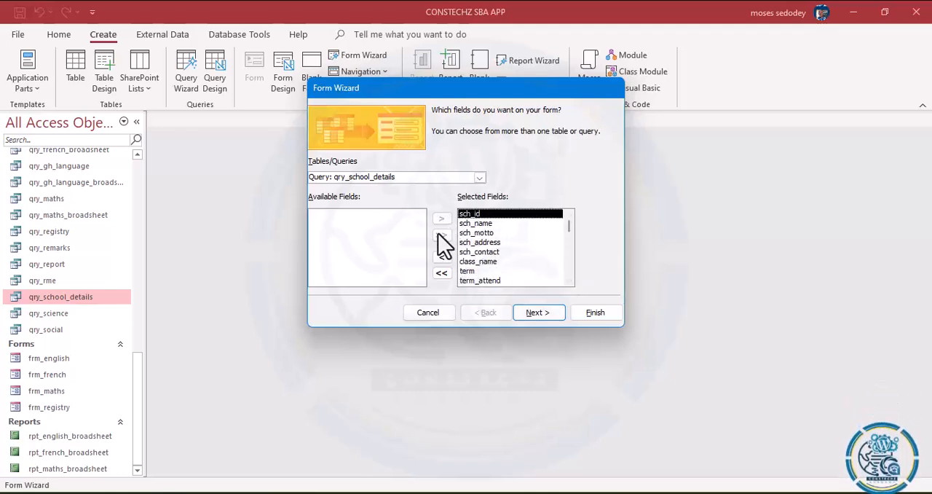
{"action": "left_click", "coordinate": [441, 258]}
{"action": "left_click", "coordinate": [539, 315]}
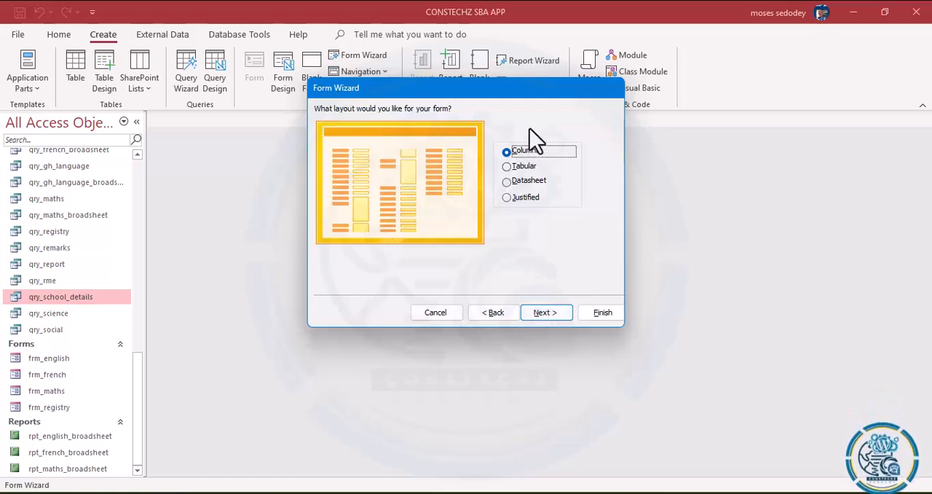
Step: Accept the columnar layout and the title qry_school_details, and finish the wizard with the form open for design modification
{"action": "left_click", "coordinate": [542, 318]}
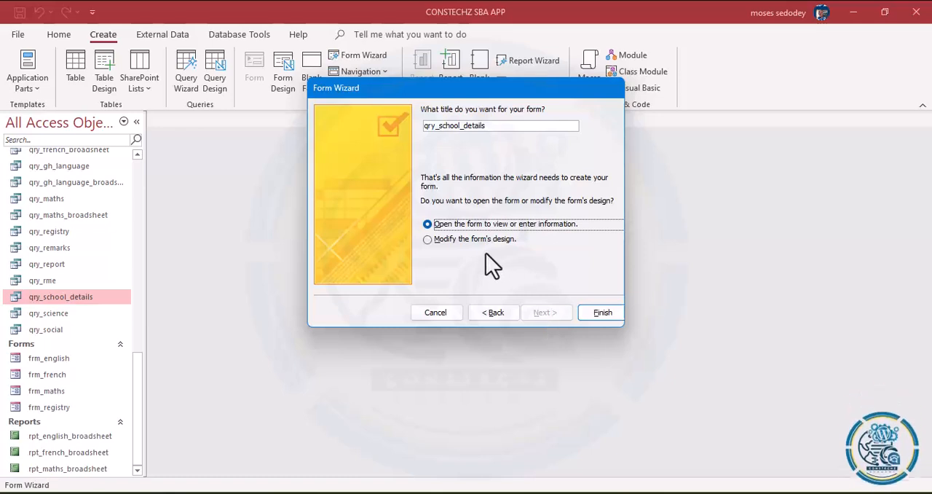
{"action": "left_click", "coordinate": [442, 242]}
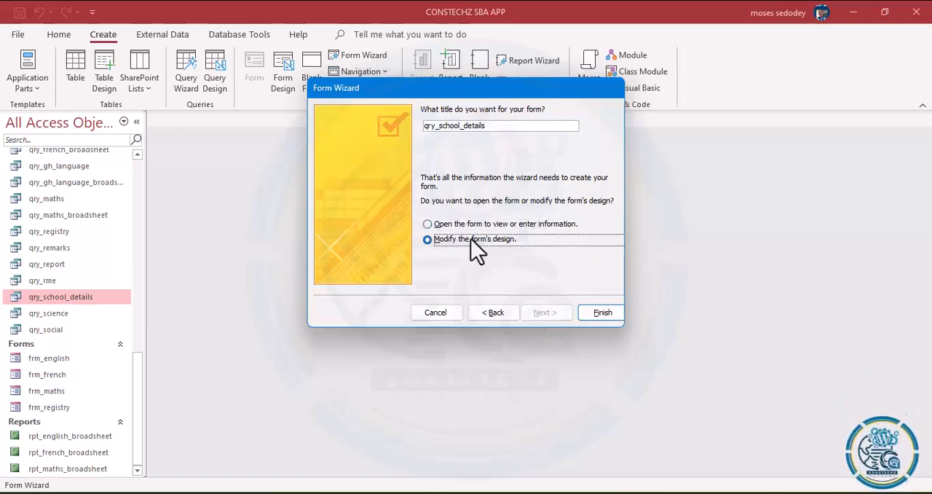
{"action": "left_click", "coordinate": [598, 314]}
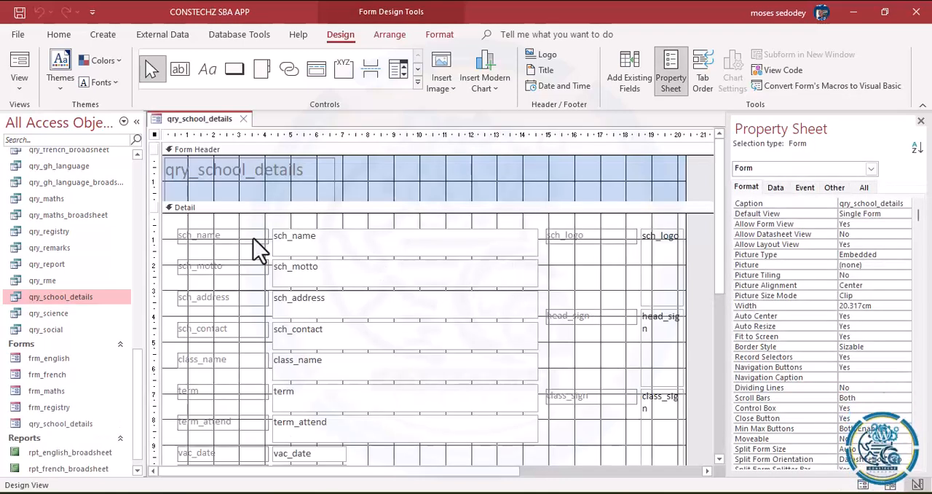
Step: Change the caption of the sch_name label in the Detail section to SCHOOL NAME
{"action": "left_click", "coordinate": [226, 234]}
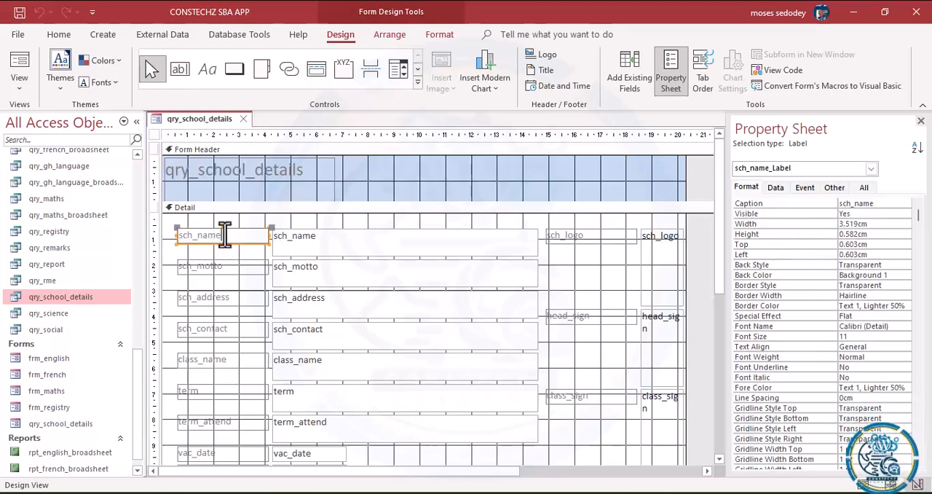
{"action": "left_click_drag", "start_coordinate": [225, 234], "coordinate": [97, 235]}
{"action": "key", "text": "BackSpace"}
{"action": "type", "text": "a"}
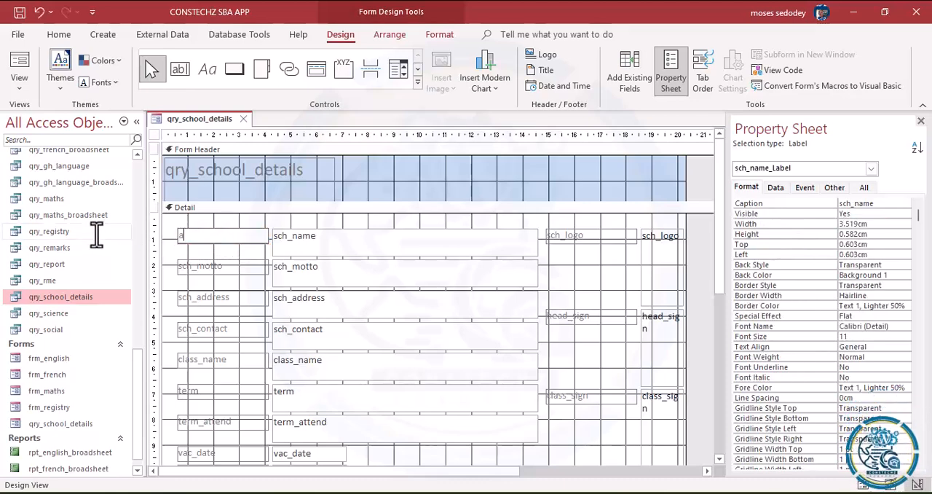
{"action": "key", "text": "BackSpace"}
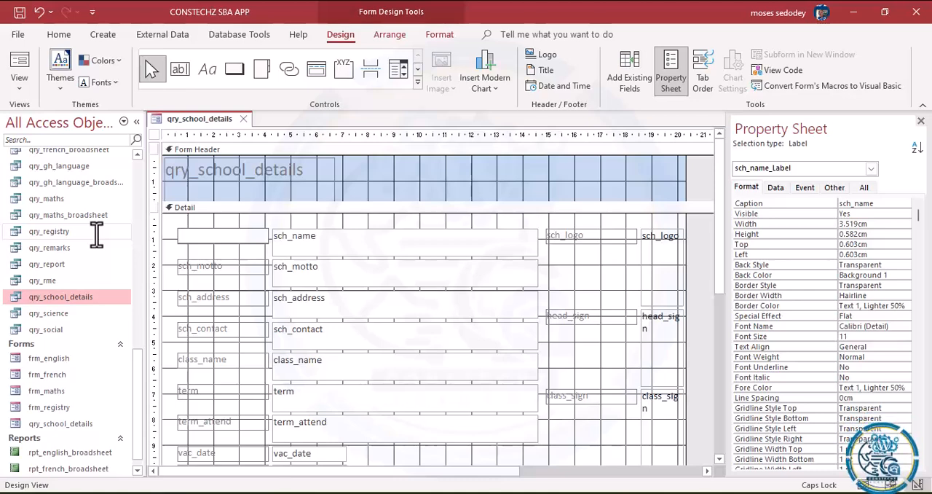
{"action": "type", "text": "school"}
{"action": "key", "text": "BackSpace"}
{"action": "key", "text": "BackSpace"}
{"action": "key", "text": "BackSpace"}
{"action": "key", "text": "BackSpace"}
{"action": "key", "text": "BackSpace"}
{"action": "key", "text": "BackSpace"}
{"action": "key", "text": "Caps_Lock"}
{"action": "type", "text": "SCH"}
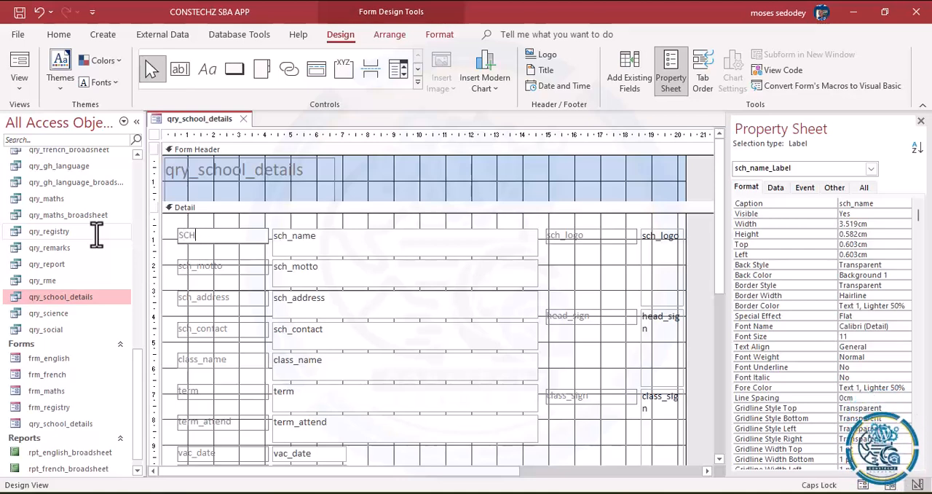
{"action": "type", "text": "OOL NAME"}
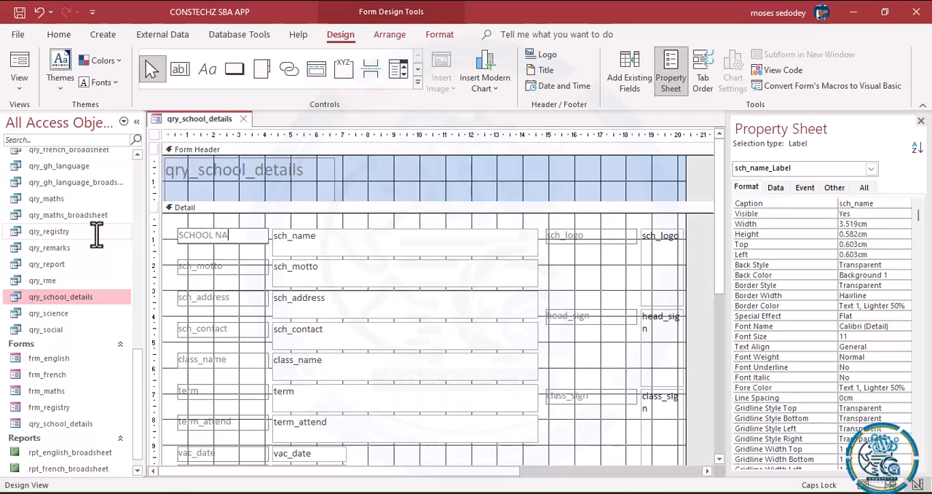
Step: Change the caption of the sch_motto label to "SCHOOL MOTTO:"
{"action": "left_click", "coordinate": [229, 267]}
{"action": "left_click", "coordinate": [223, 267]}
{"action": "left_click_drag", "start_coordinate": [222, 267], "coordinate": [2, 243]}
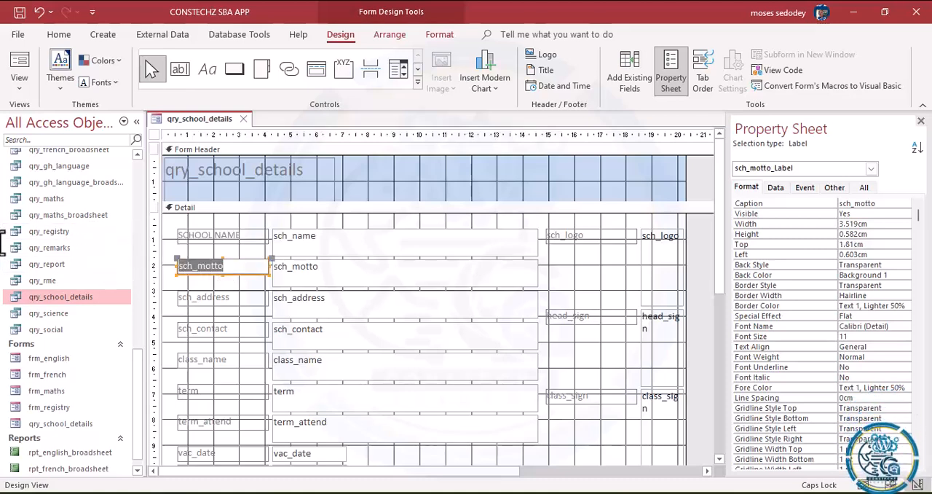
{"action": "type", "text": "SCHOOL MOTTO"}
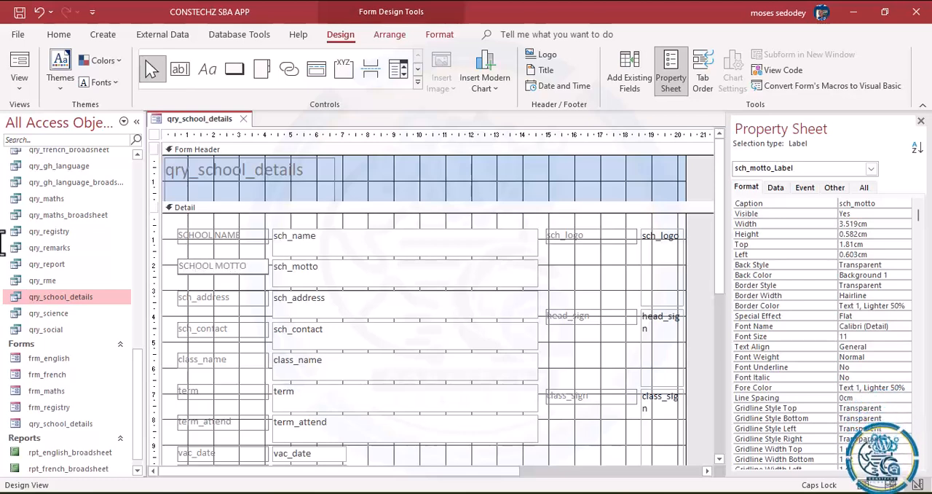
{"action": "type", "text": ":"}
Step: Add a colon at the end of the SCHOOL NAME label
{"action": "left_click", "coordinate": [246, 236]}
{"action": "left_click", "coordinate": [243, 235]}
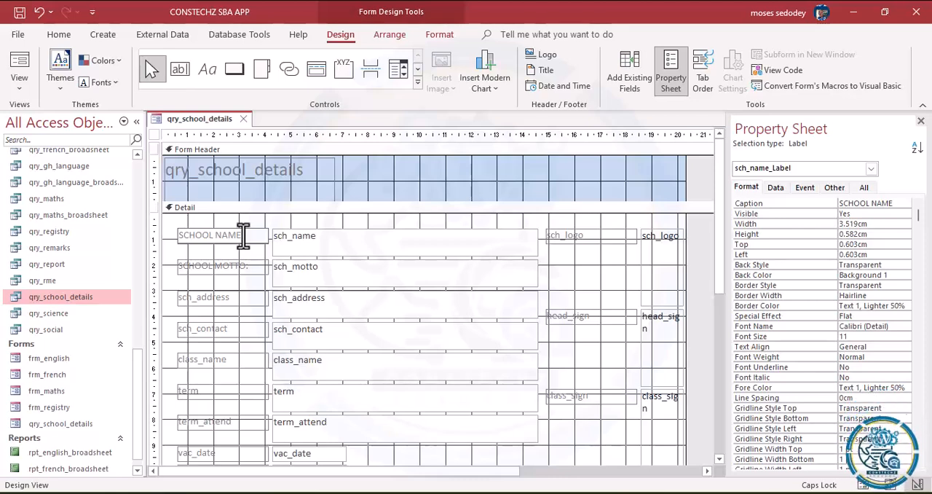
{"action": "type", "text": ":"}
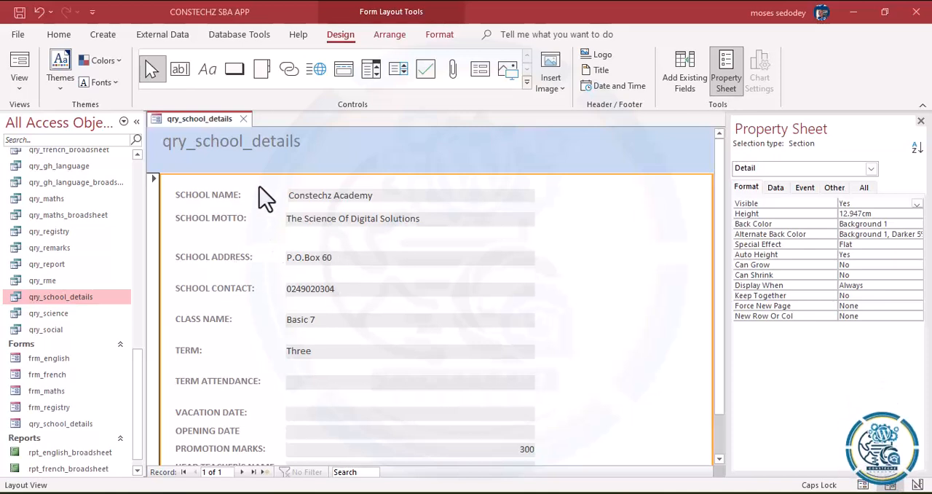
Step: Return the form to Design View and move the School Address label and field up beneath School Motto, at about 2.4 cm from the top
{"action": "left_click", "coordinate": [19, 88]}
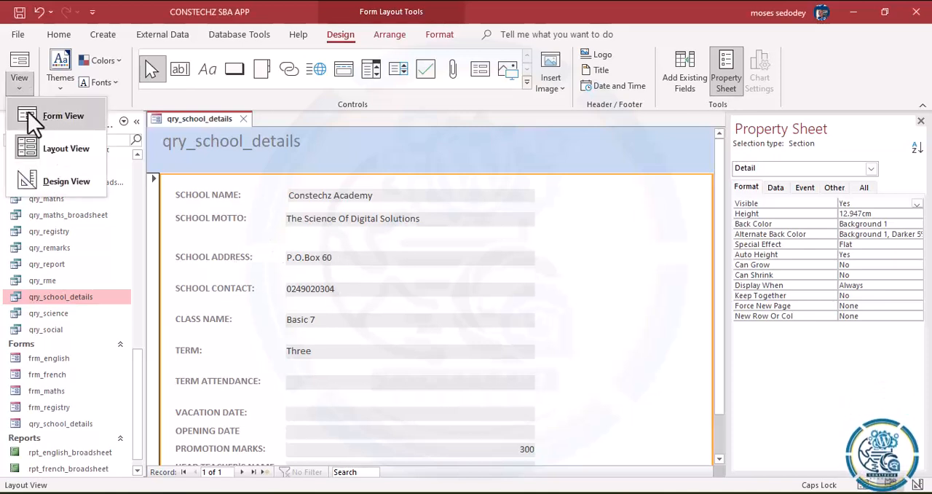
{"action": "left_click", "coordinate": [55, 184]}
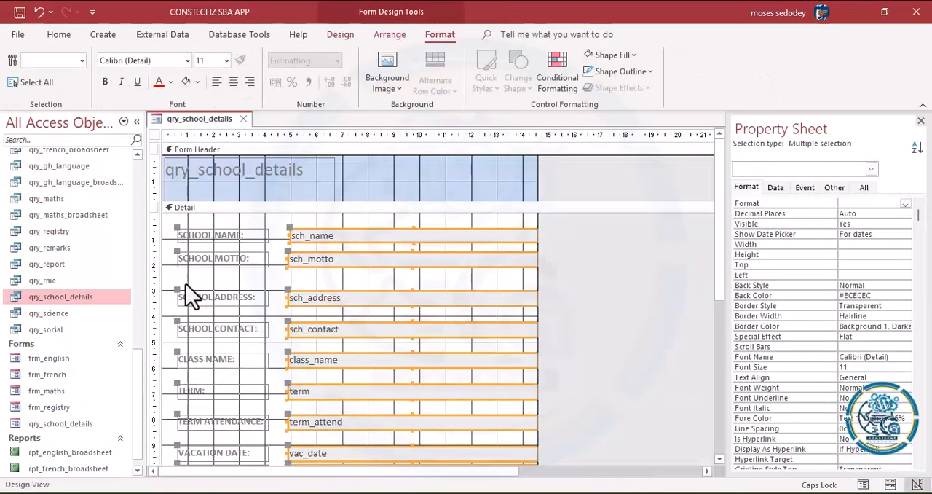
{"action": "left_click_drag", "start_coordinate": [171, 295], "coordinate": [331, 290]}
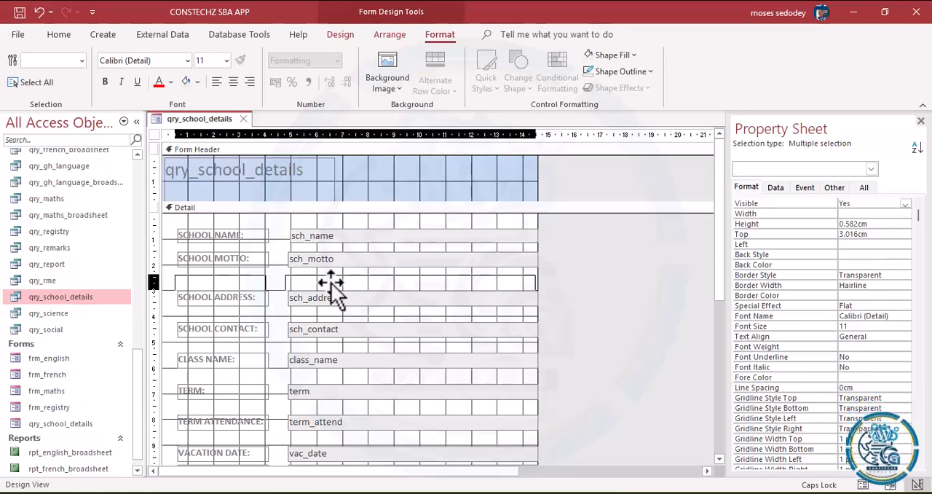
{"action": "left_click_drag", "start_coordinate": [331, 283], "coordinate": [332, 282]}
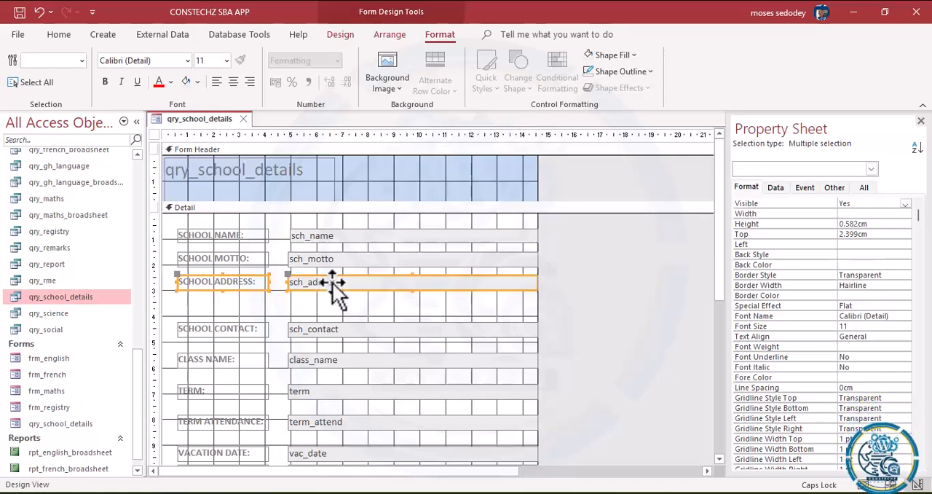
Step: Move the School Contact, Class Name and Term rows up to close the gaps, with tops at about 3.3, 4.2 and 5.1 cm
{"action": "left_click_drag", "start_coordinate": [184, 323], "coordinate": [352, 306]}
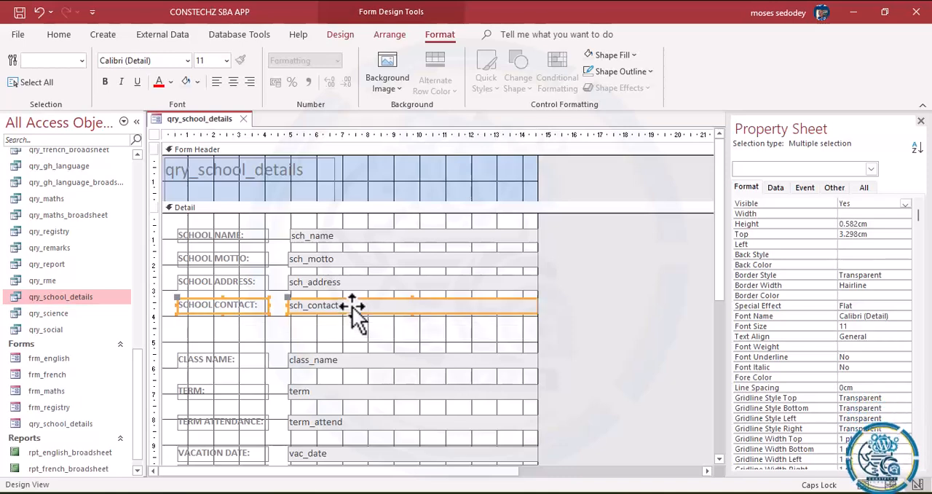
{"action": "left_click", "coordinate": [314, 343]}
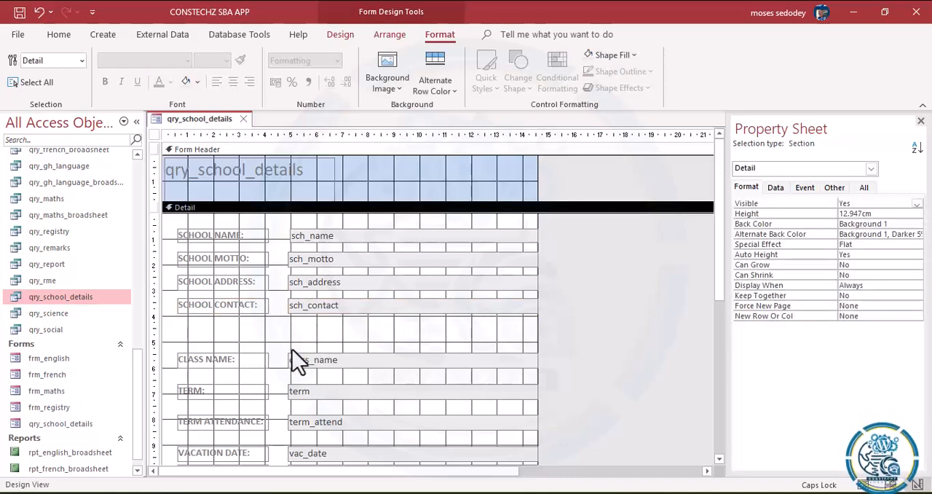
{"action": "left_click_drag", "start_coordinate": [193, 349], "coordinate": [339, 330]}
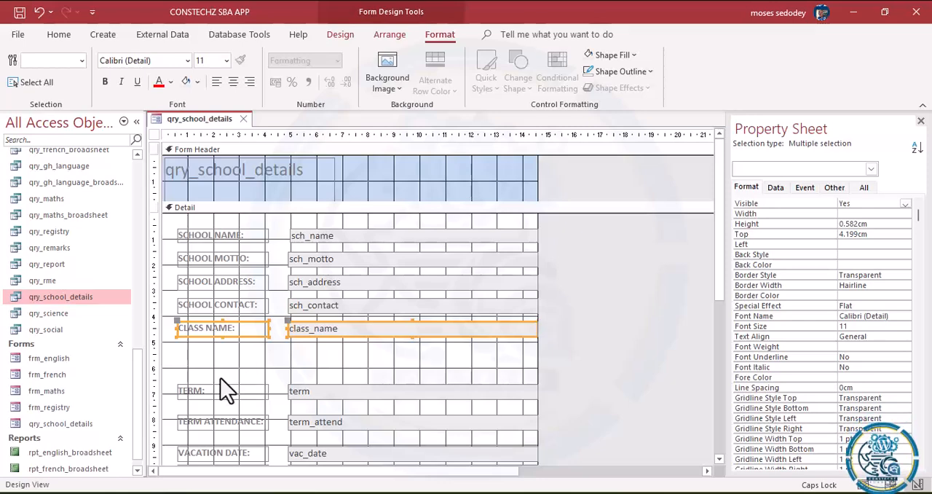
{"action": "left_click", "coordinate": [220, 378]}
{"action": "left_click_drag", "start_coordinate": [184, 378], "coordinate": [338, 353]}
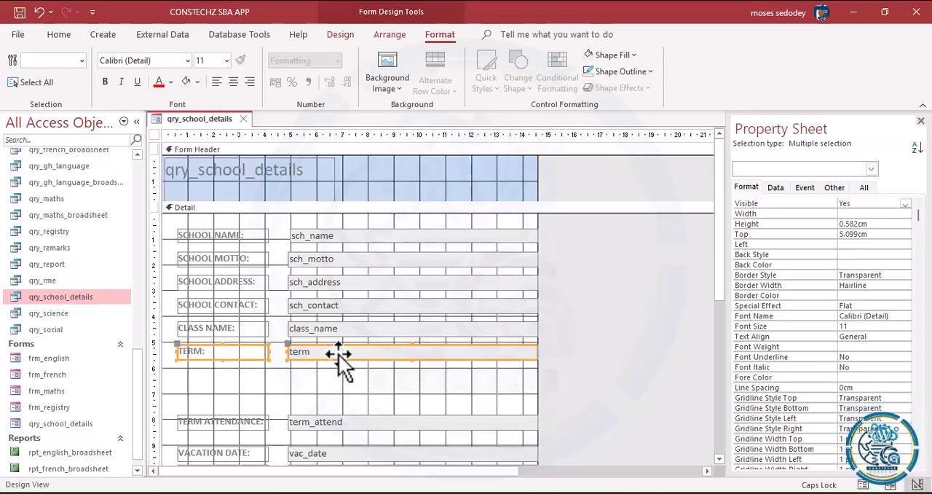
Step: Move the Term Attendance label and field up directly beneath the Term row, aligned with the columns above
{"action": "left_click_drag", "start_coordinate": [193, 409], "coordinate": [340, 386]}
{"action": "left_click", "coordinate": [359, 425]}
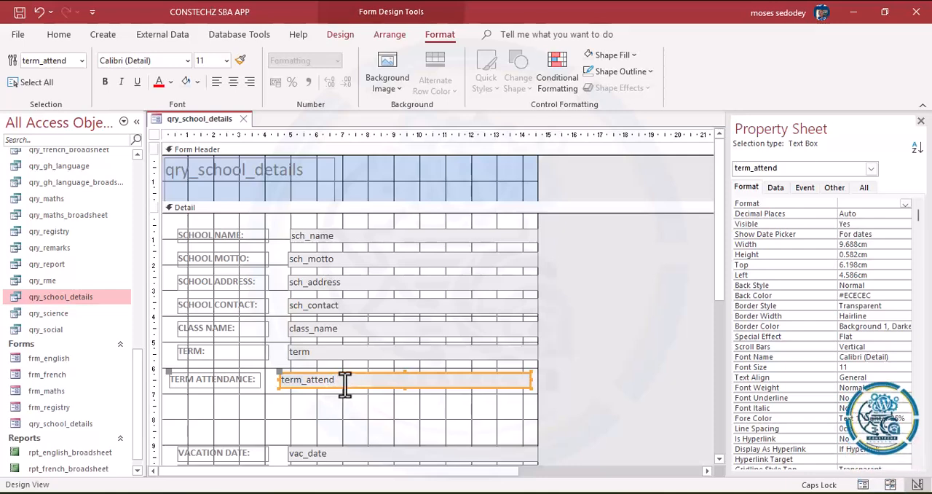
{"action": "left_click", "coordinate": [342, 387]}
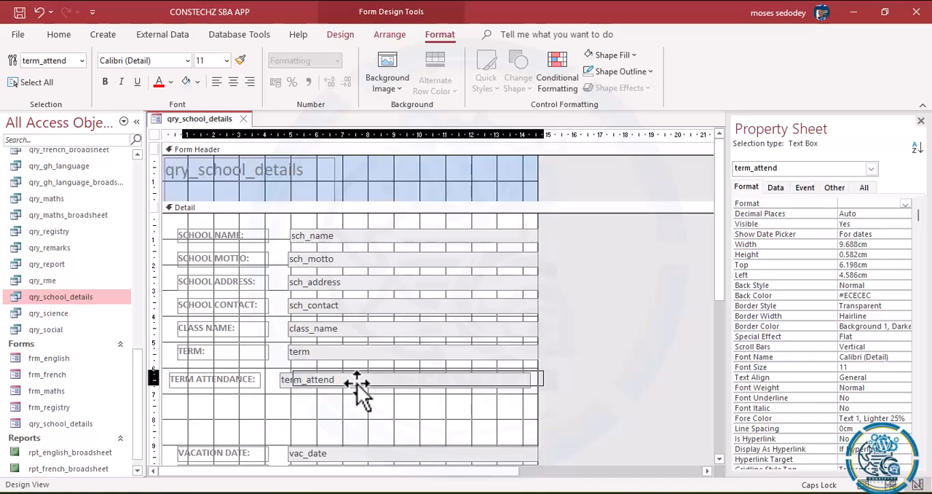
{"action": "left_click_drag", "start_coordinate": [357, 386], "coordinate": [362, 389]}
{"action": "left_click", "coordinate": [356, 382]}
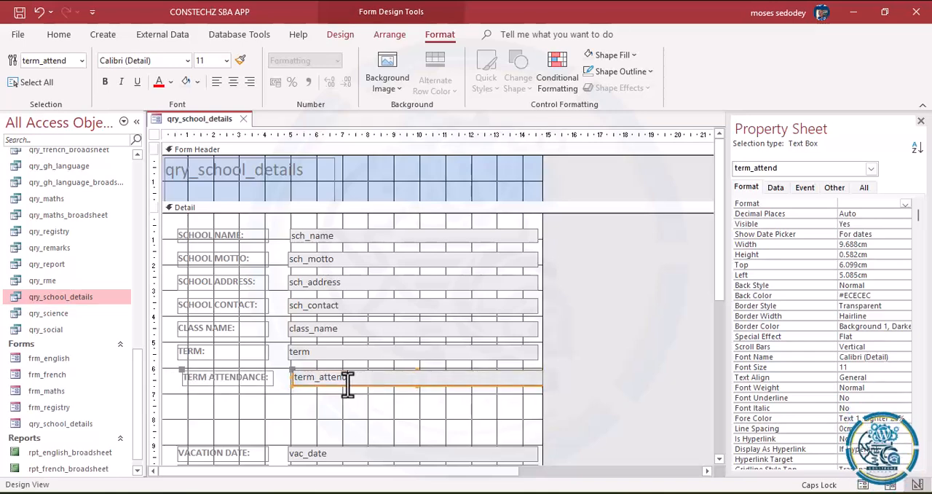
{"action": "left_click", "coordinate": [234, 409]}
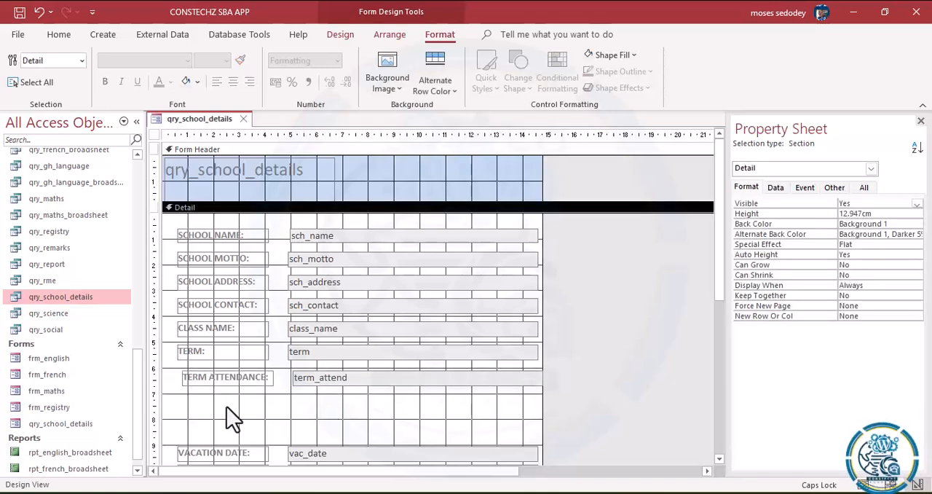
{"action": "left_click_drag", "start_coordinate": [187, 399], "coordinate": [353, 378]}
{"action": "left_click", "coordinate": [324, 404]}
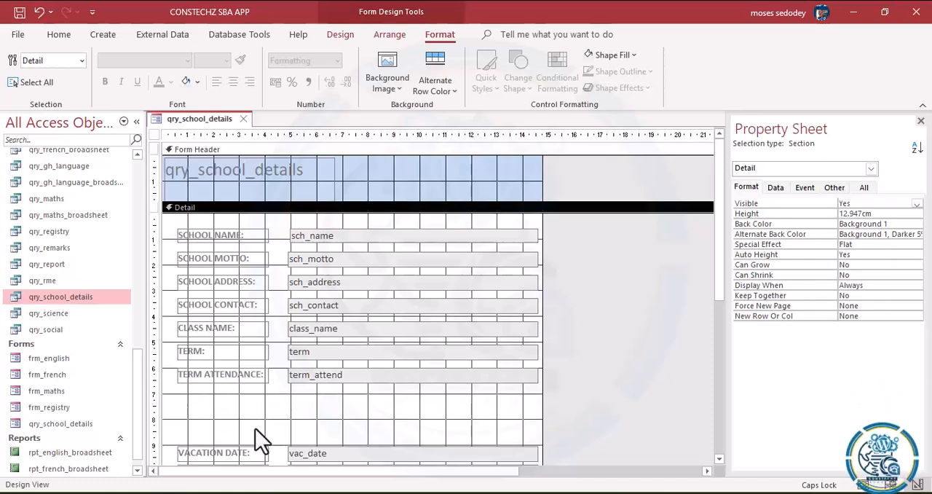
Step: Move the Vacation Date and Opening Date rows up to close the gaps, with tops at about 6.9 and 7.8 cm
{"action": "left_click_drag", "start_coordinate": [172, 438], "coordinate": [352, 397]}
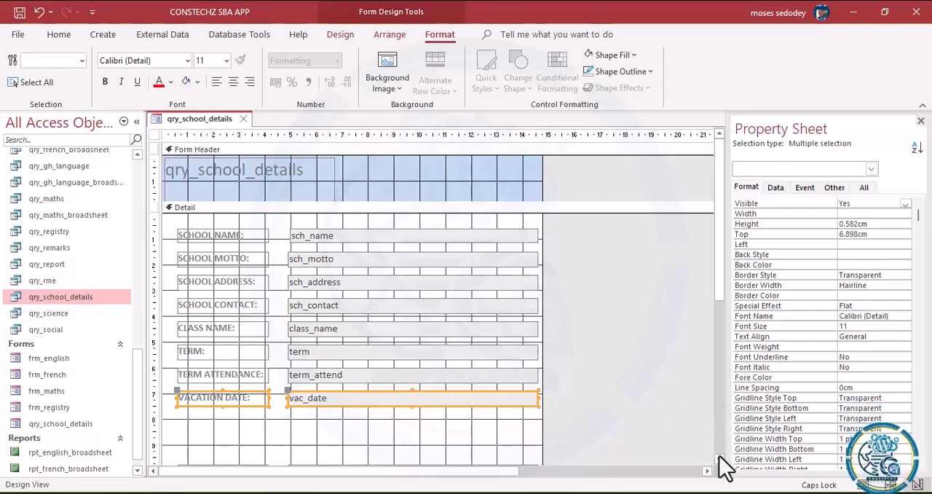
{"action": "scroll", "coordinate": [720, 456], "scroll_direction": "down", "scroll_amount": 5}
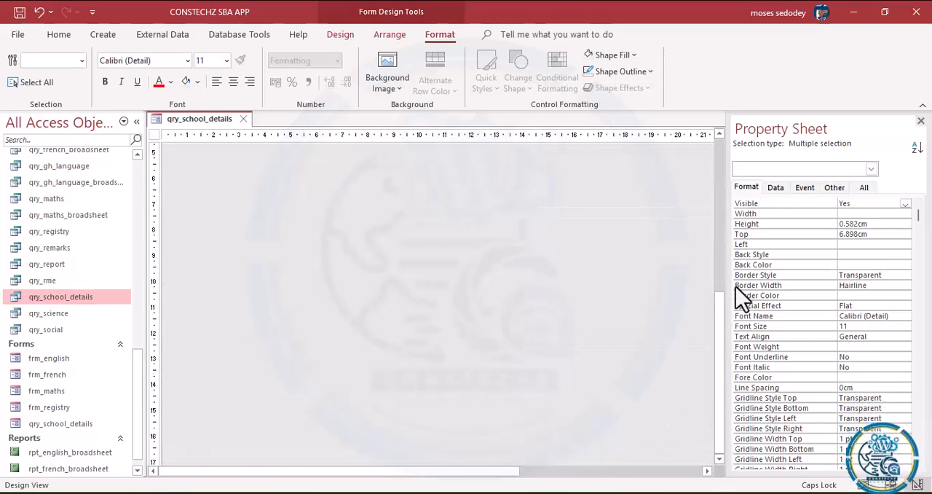
{"action": "left_click", "coordinate": [722, 133]}
{"action": "left_click", "coordinate": [721, 134]}
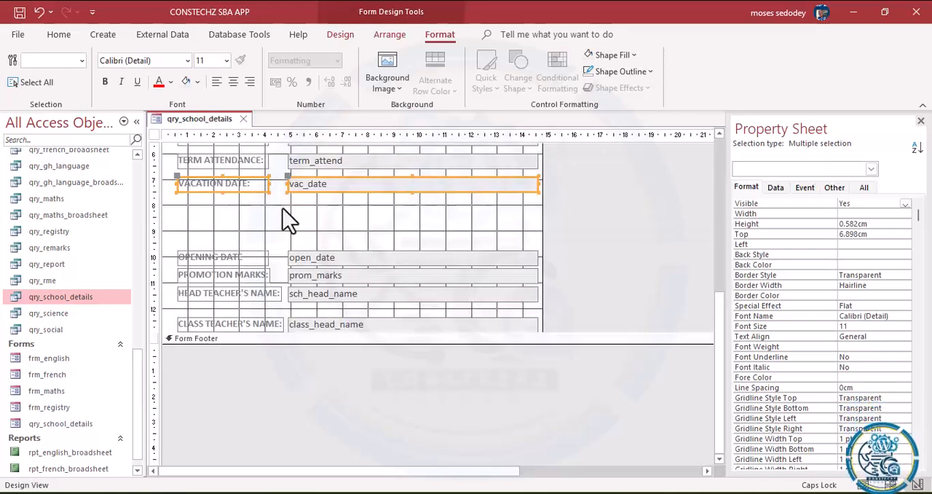
{"action": "left_click_drag", "start_coordinate": [182, 242], "coordinate": [346, 211]}
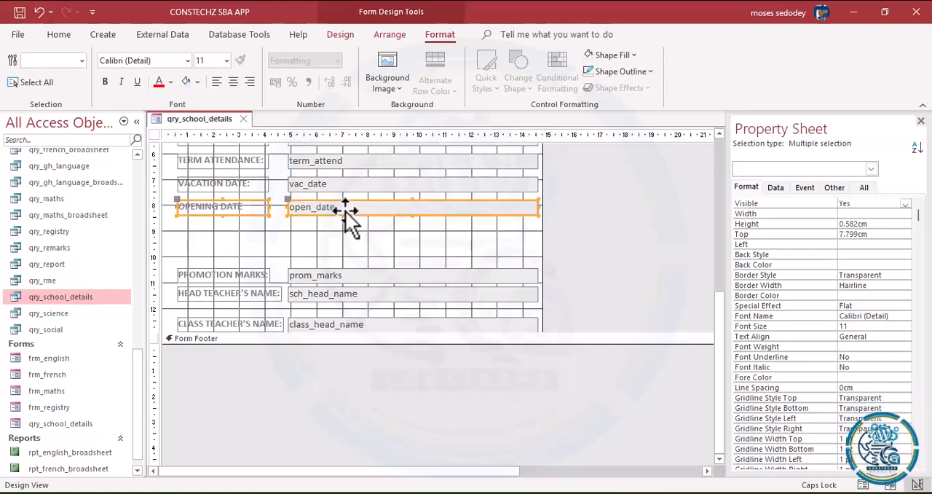
Step: Move the Promotion Marks, Head Teacher's Name and Class Teacher's Name rows up, with Promotion Marks at about 8.7 cm and Class Teacher's Name at about 10.4 cm
{"action": "left_click_drag", "start_coordinate": [204, 261], "coordinate": [338, 230]}
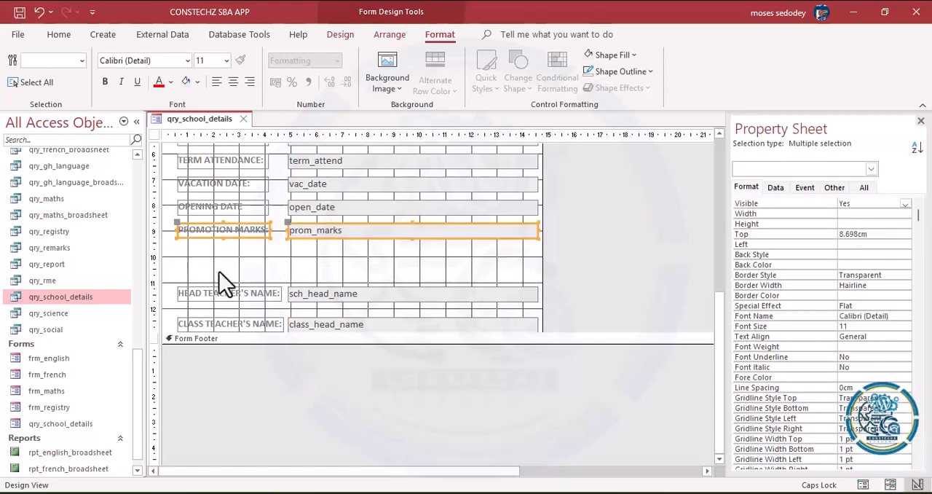
{"action": "left_click_drag", "start_coordinate": [207, 278], "coordinate": [332, 255]}
{"action": "left_click_drag", "start_coordinate": [204, 307], "coordinate": [332, 272]}
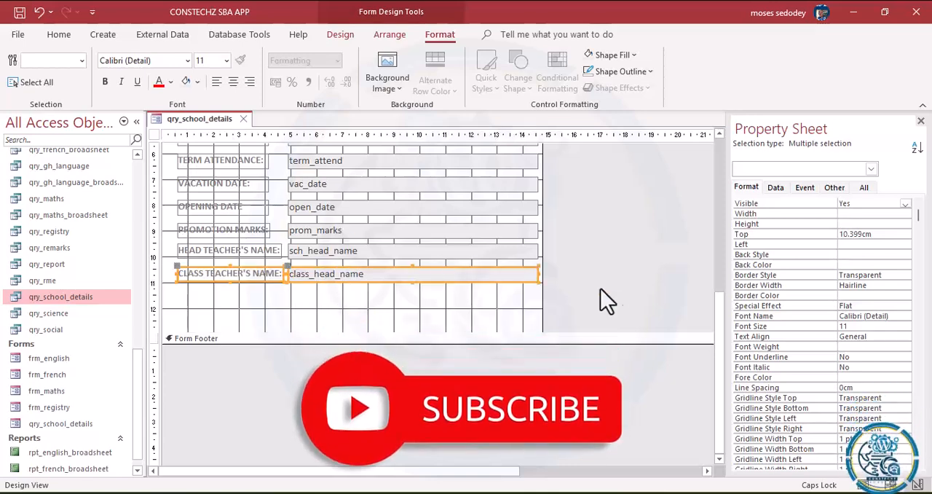
Step: Replace the form header title with "SCHOOL DETAILS FROM" and set its font size to 18
{"action": "left_click", "coordinate": [718, 252]}
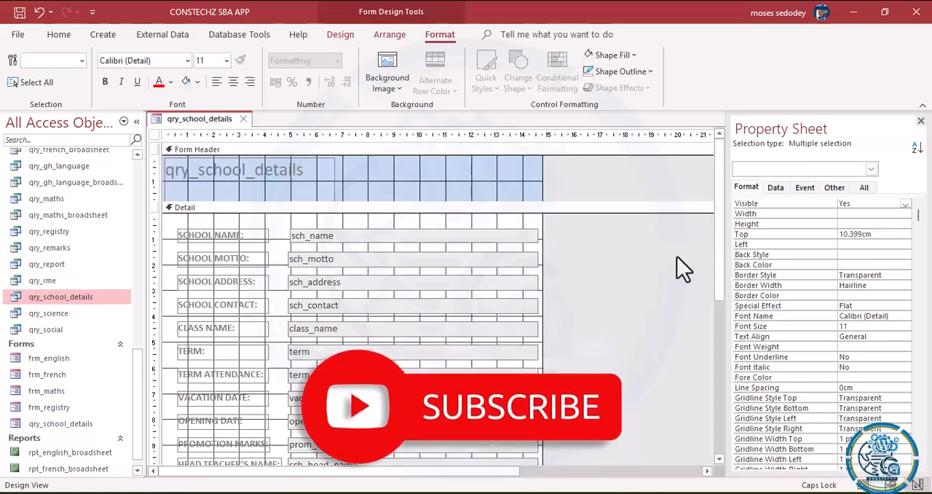
{"action": "left_click", "coordinate": [260, 189]}
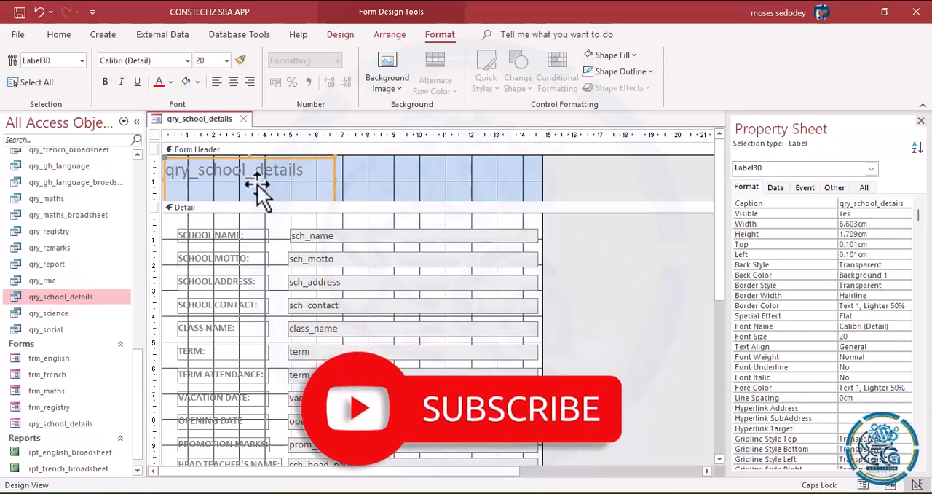
{"action": "left_click_drag", "start_coordinate": [306, 173], "coordinate": [86, 160]}
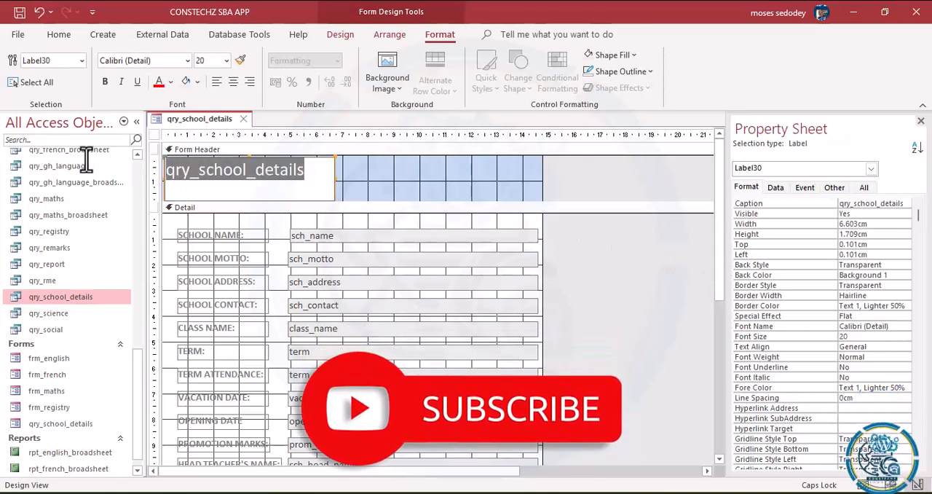
{"action": "key", "text": "BackSpace"}
{"action": "type", "text": "SCH"}
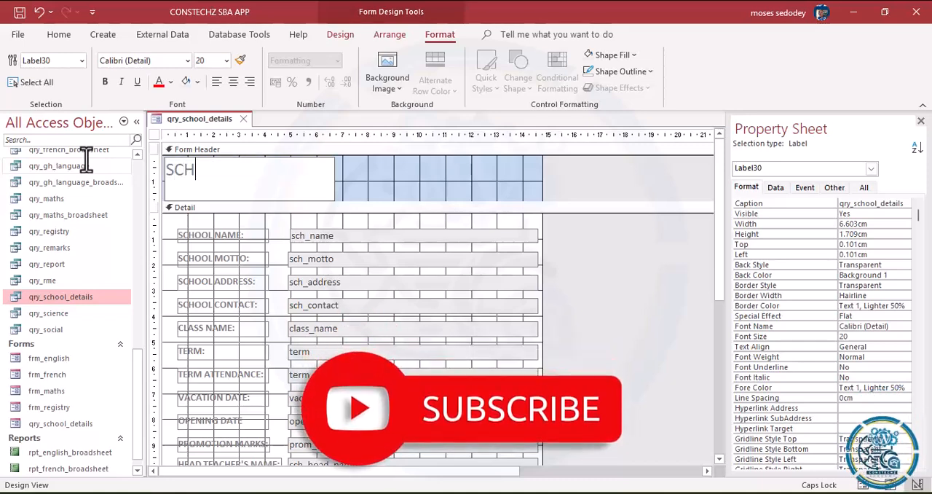
{"action": "type", "text": "OOL DETAILS"}
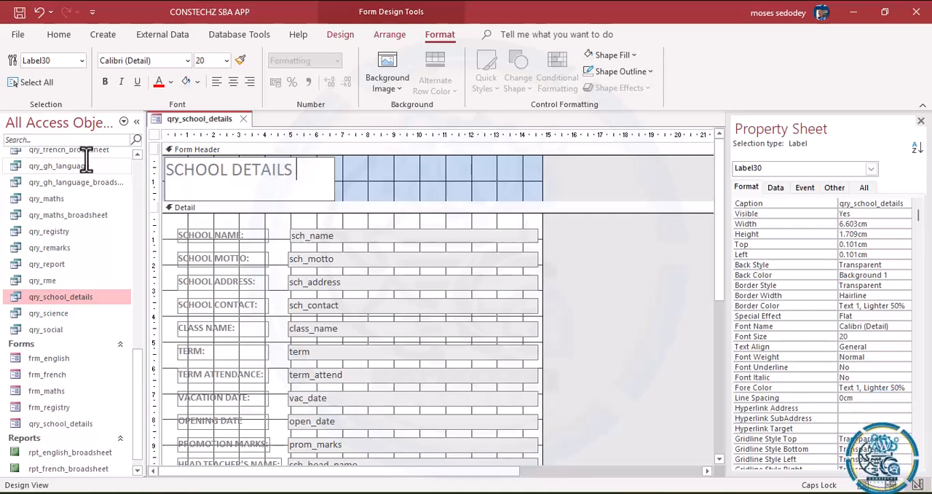
{"action": "type", "text": "FROM"}
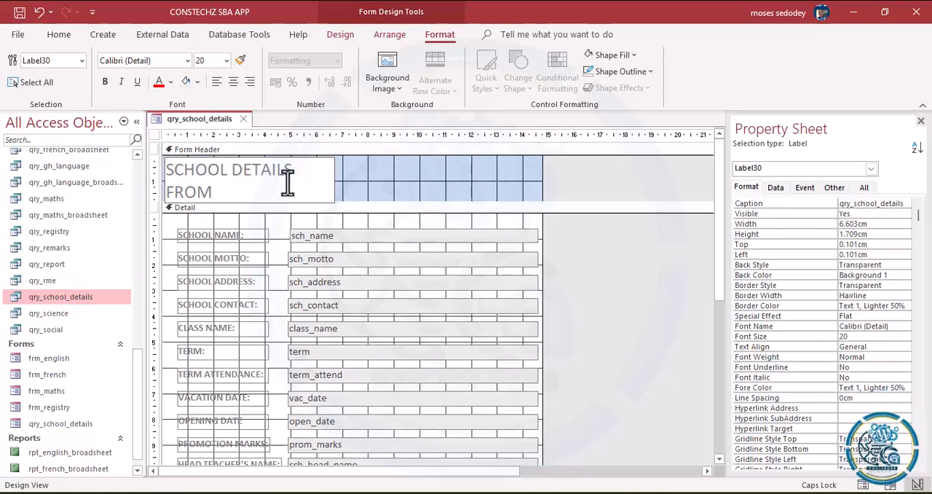
{"action": "left_click", "coordinate": [226, 61]}
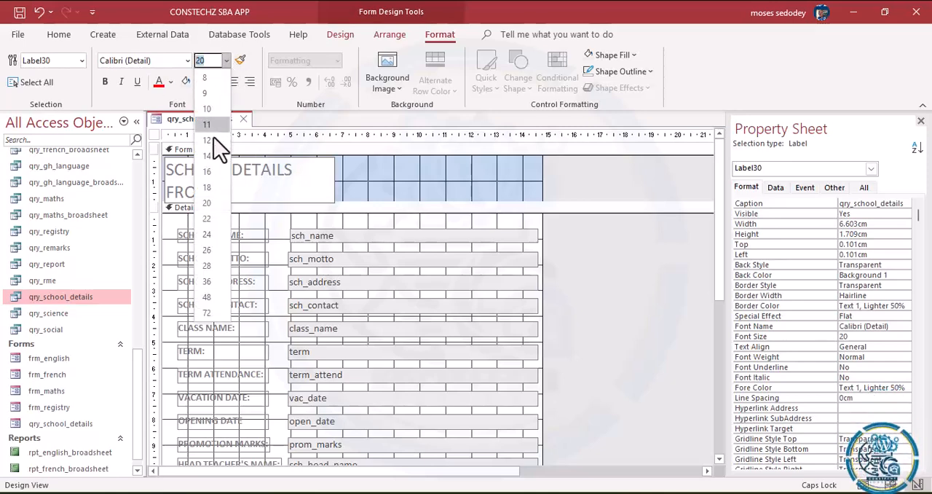
{"action": "left_click", "coordinate": [211, 187]}
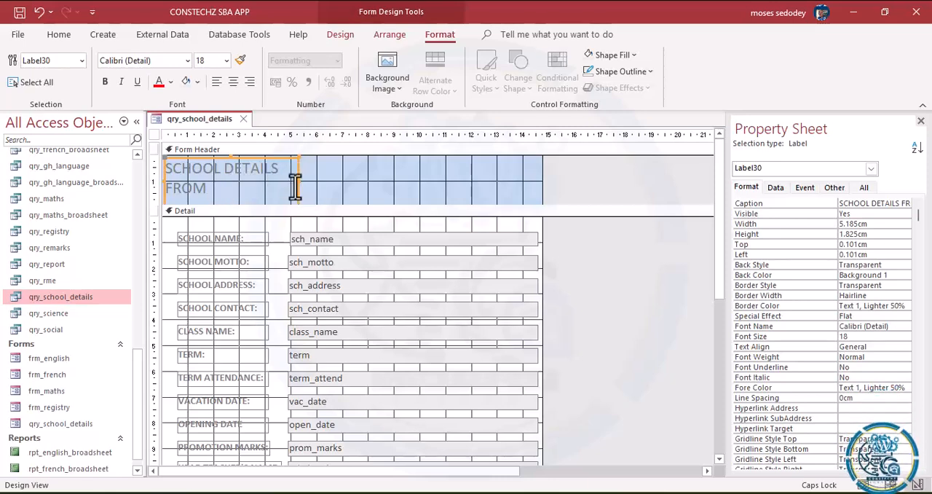
Step: Fill the form header section with dark blue
{"action": "left_click", "coordinate": [350, 191]}
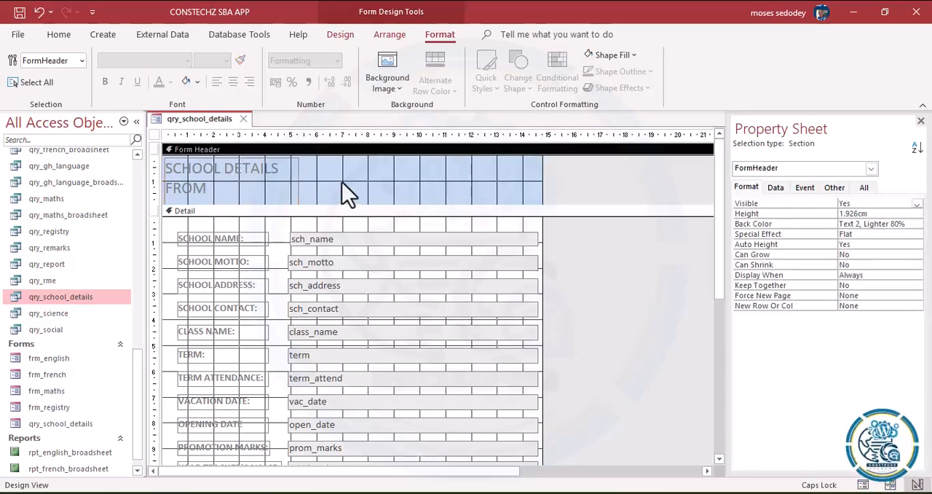
{"action": "left_click", "coordinate": [640, 54]}
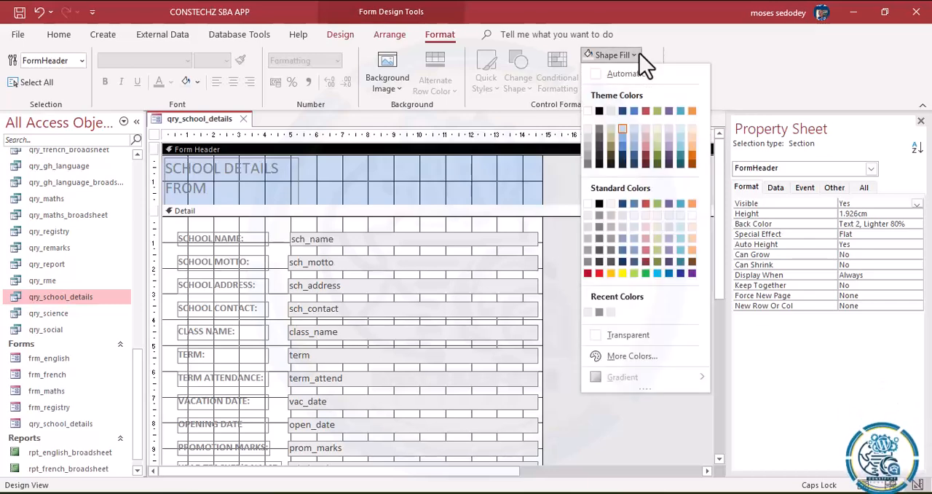
{"action": "left_click", "coordinate": [623, 203]}
Step: Make the header title text white and bold
{"action": "left_click", "coordinate": [252, 178]}
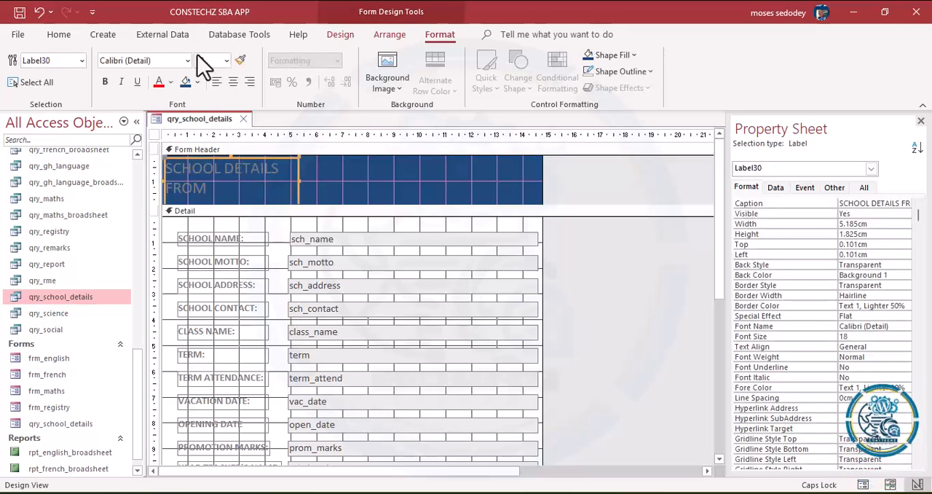
{"action": "left_click", "coordinate": [170, 81]}
{"action": "left_click", "coordinate": [159, 138]}
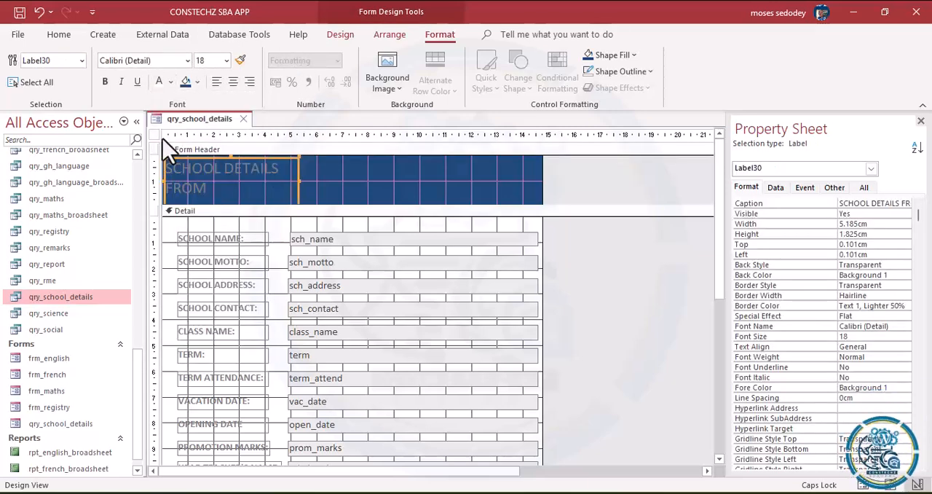
{"action": "left_click", "coordinate": [107, 85]}
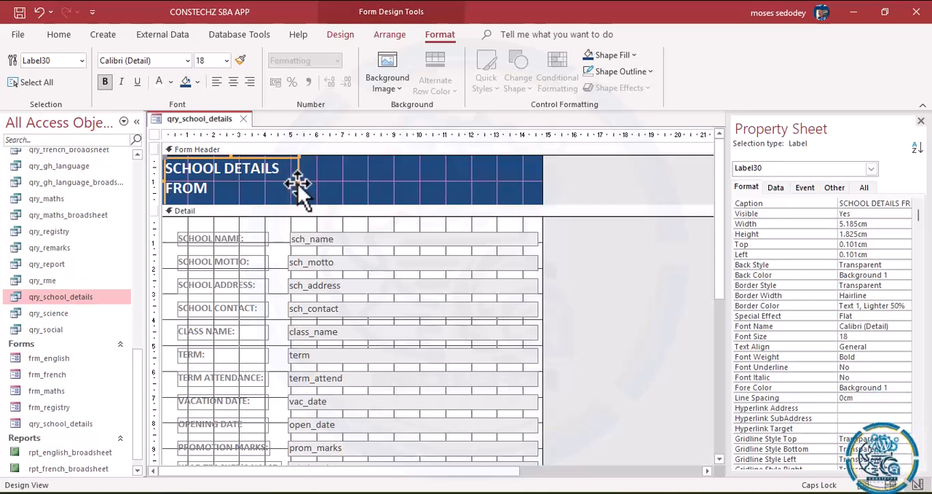
Step: Resize the header title label to about 7.4 cm wide and 0.8 cm high, with its top at about 0.6 cm
{"action": "left_click_drag", "start_coordinate": [299, 180], "coordinate": [343, 182]}
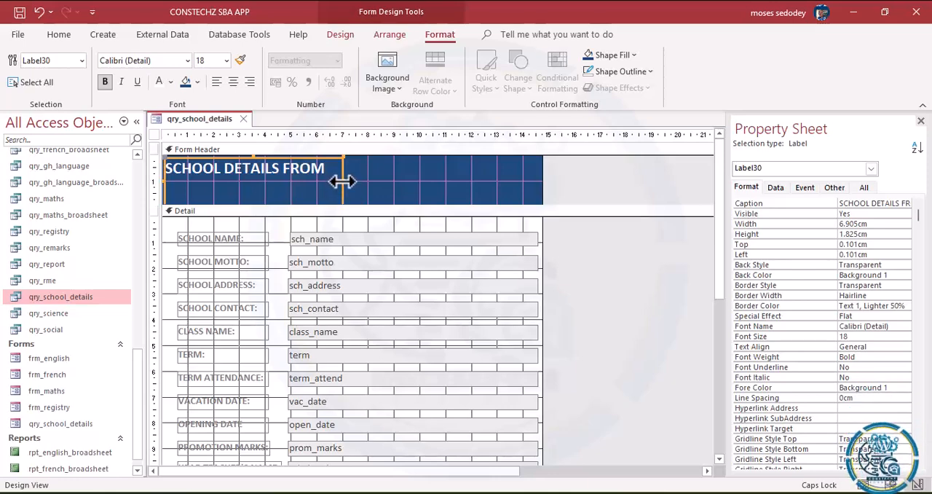
{"action": "mouse_move", "coordinate": [343, 182]}
{"action": "left_mouse_down"}
{"action": "mouse_move", "coordinate": [331, 180]}
{"action": "mouse_move", "coordinate": [356, 174]}
{"action": "left_mouse_up"}
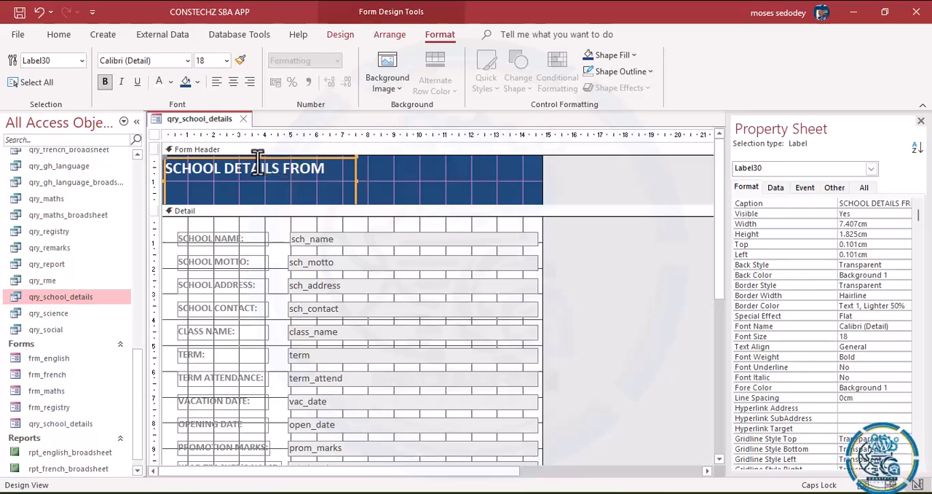
{"action": "left_click_drag", "start_coordinate": [259, 159], "coordinate": [260, 192]}
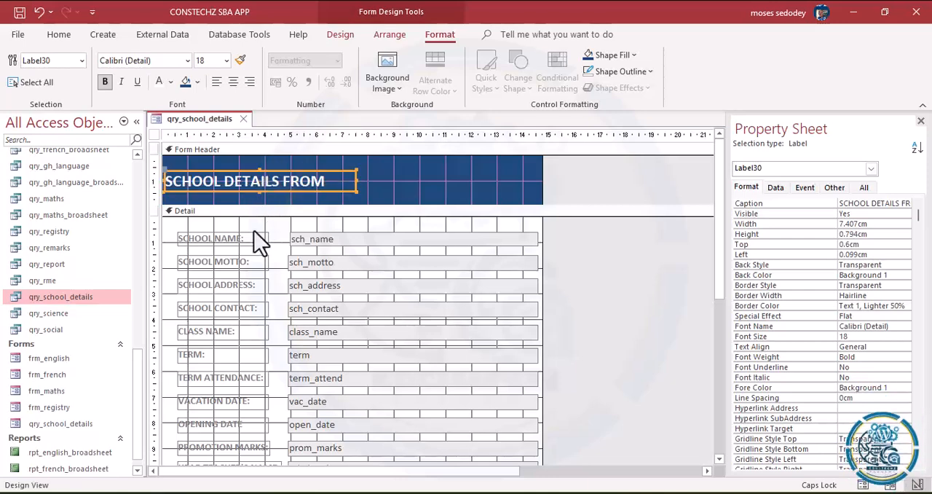
Step: Extend the sch_name text box's left edge to about 4.89 cm so that it lines up with the fields below
{"action": "left_click", "coordinate": [293, 230]}
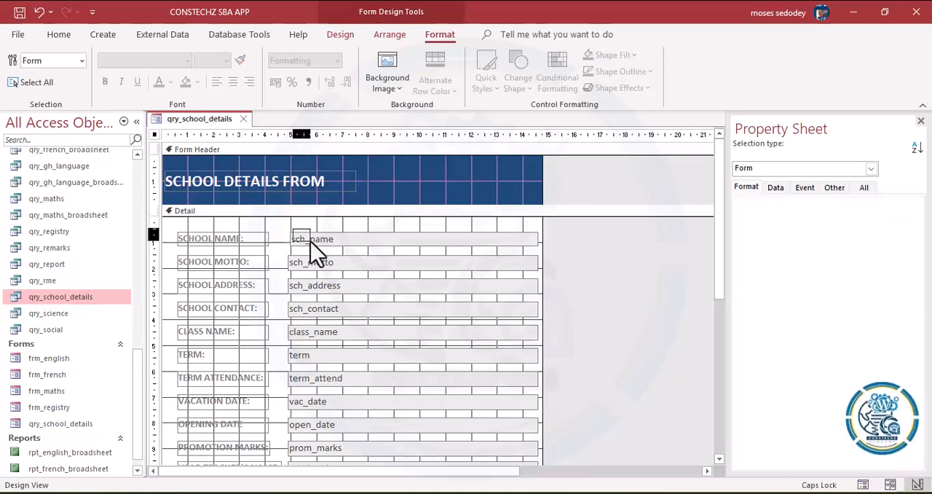
{"action": "left_click", "coordinate": [310, 242]}
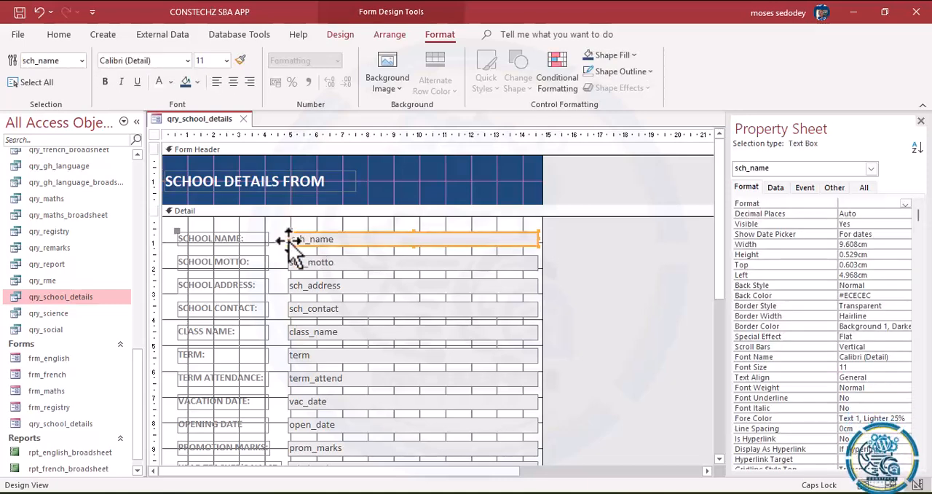
{"action": "left_click_drag", "start_coordinate": [290, 239], "coordinate": [286, 239]}
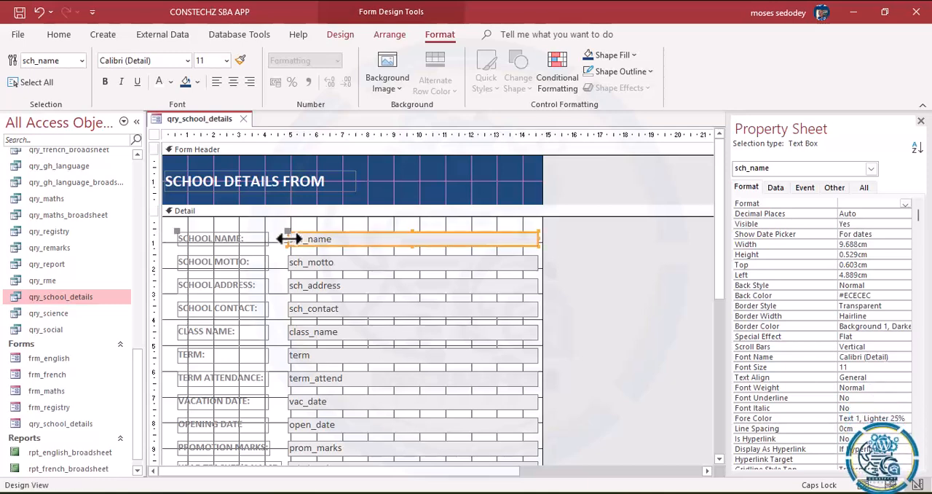
{"action": "left_click", "coordinate": [572, 269]}
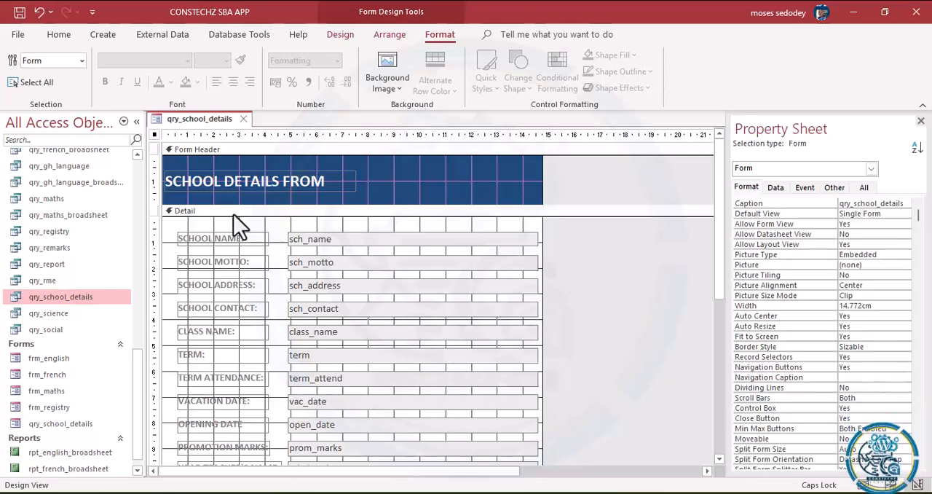
Step: Show the form in Form View and check the header and field layout
{"action": "left_click", "coordinate": [59, 37]}
{"action": "left_click", "coordinate": [20, 88]}
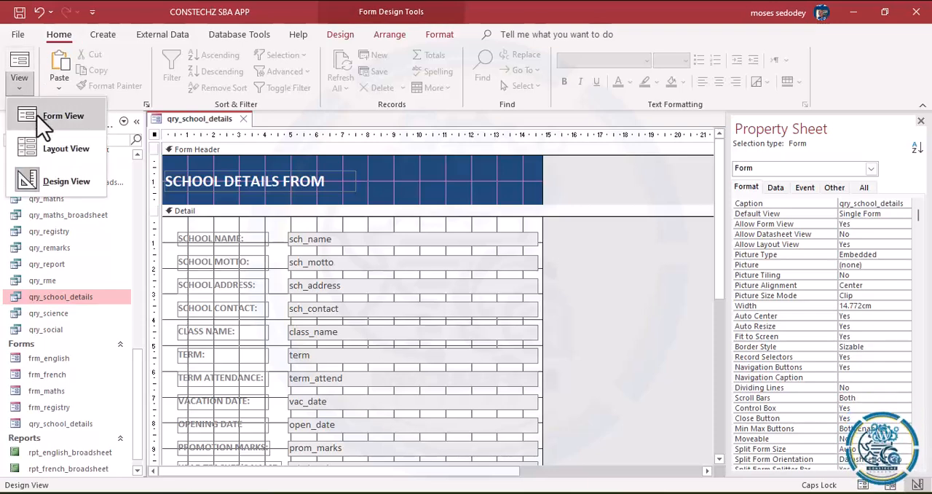
{"action": "left_click", "coordinate": [36, 115]}
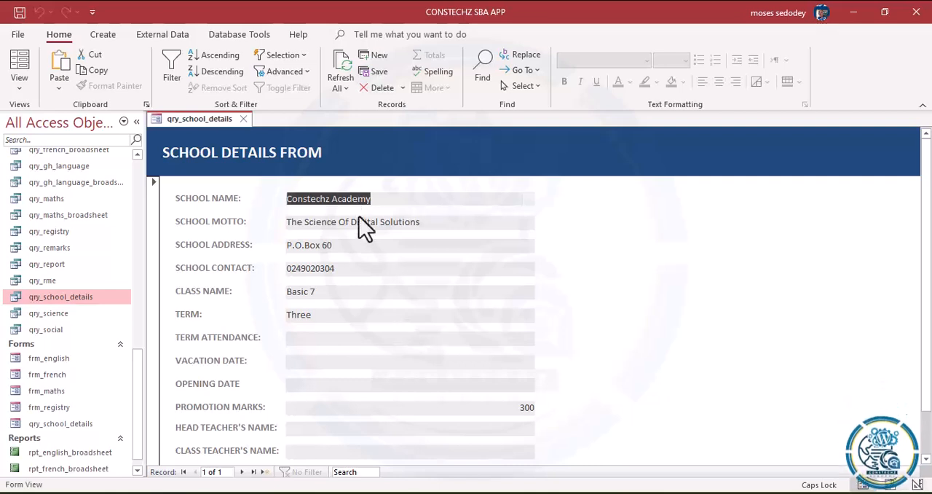
{"action": "left_click", "coordinate": [362, 245]}
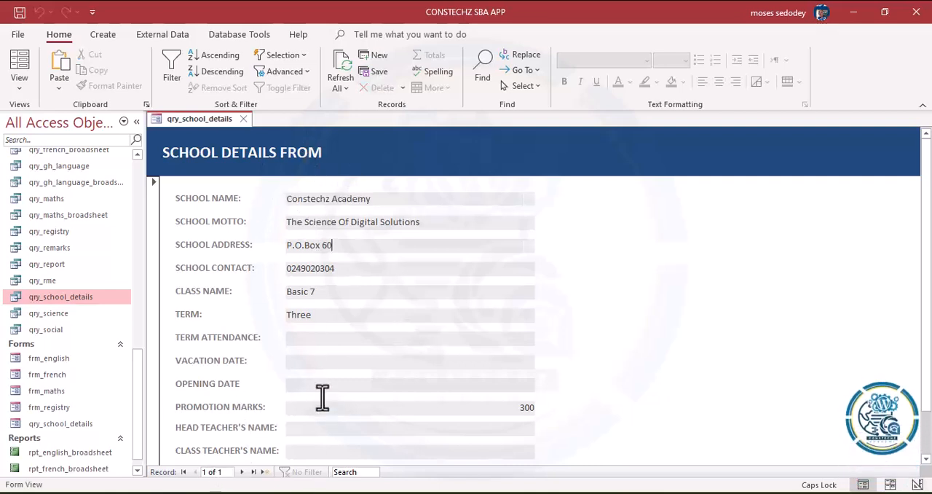
Step: In Design View, fill all the field text boxes in the Detail section with the dark blue theme colour that matches the header
{"action": "left_click", "coordinate": [22, 87]}
{"action": "left_click", "coordinate": [52, 152]}
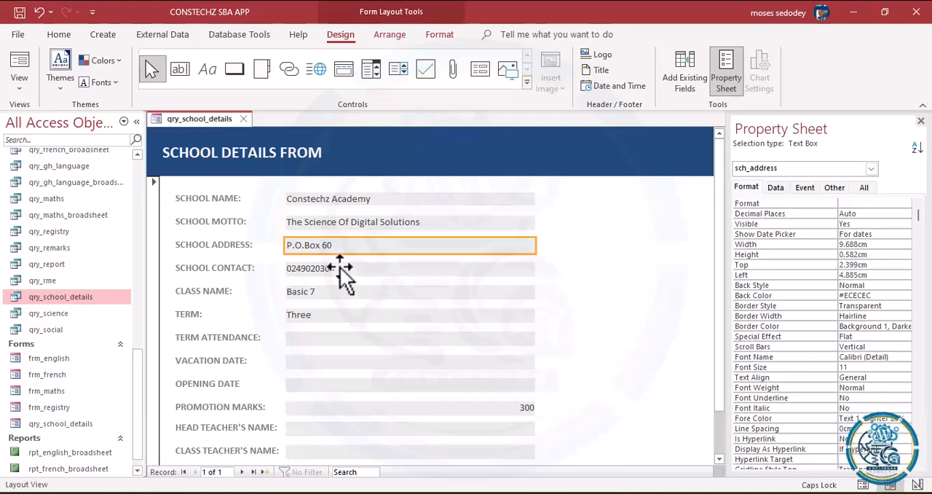
{"action": "left_click", "coordinate": [22, 86]}
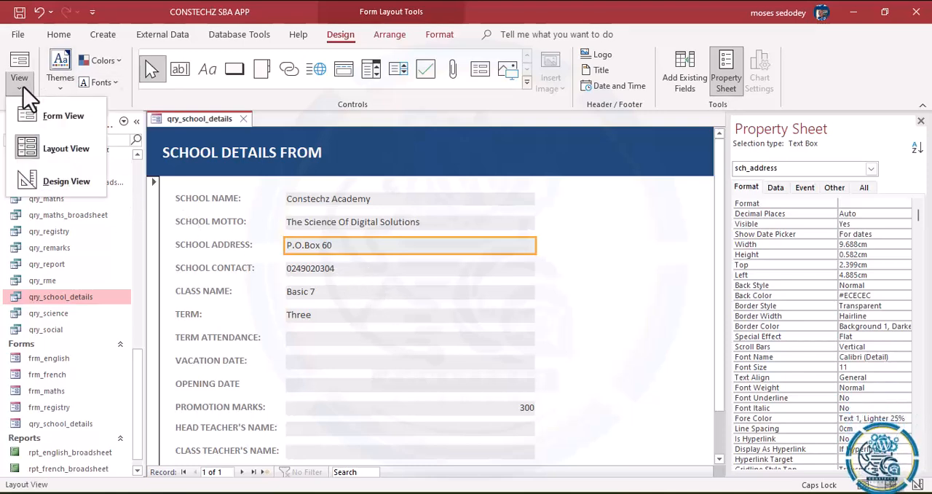
{"action": "left_click", "coordinate": [72, 182]}
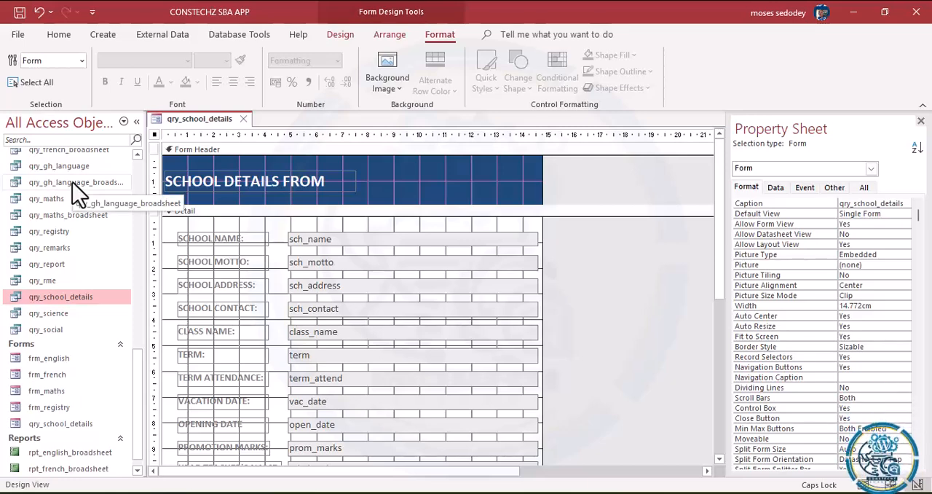
{"action": "left_click_drag", "start_coordinate": [361, 224], "coordinate": [358, 478]}
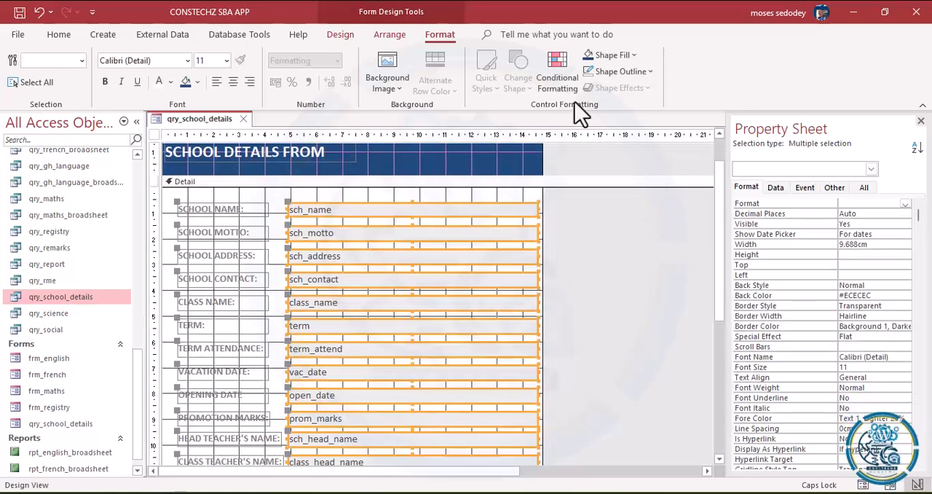
{"action": "left_click", "coordinate": [634, 55]}
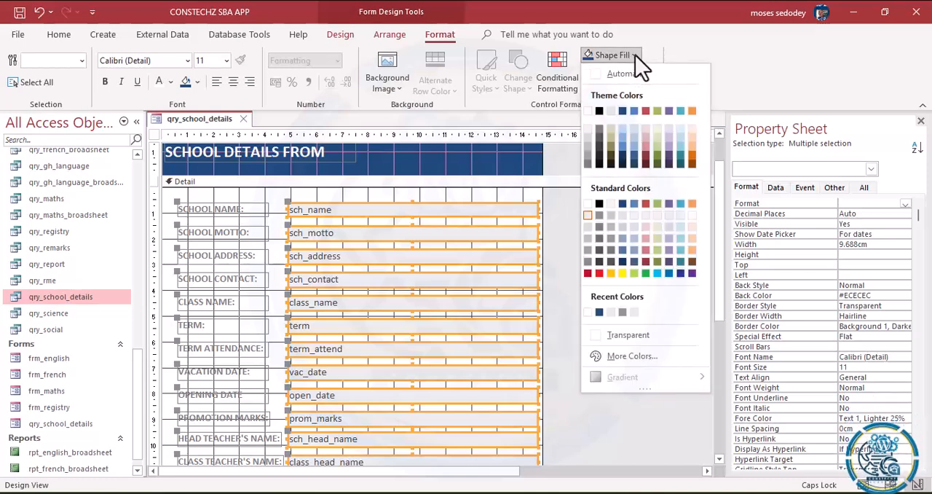
{"action": "left_click", "coordinate": [623, 111]}
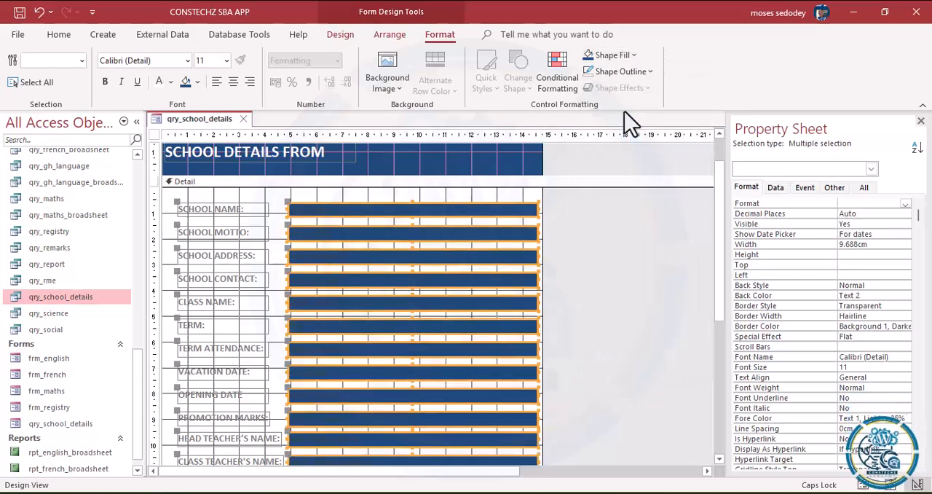
Step: Make the text in the selected Detail text boxes white and bold
{"action": "left_click", "coordinate": [171, 82]}
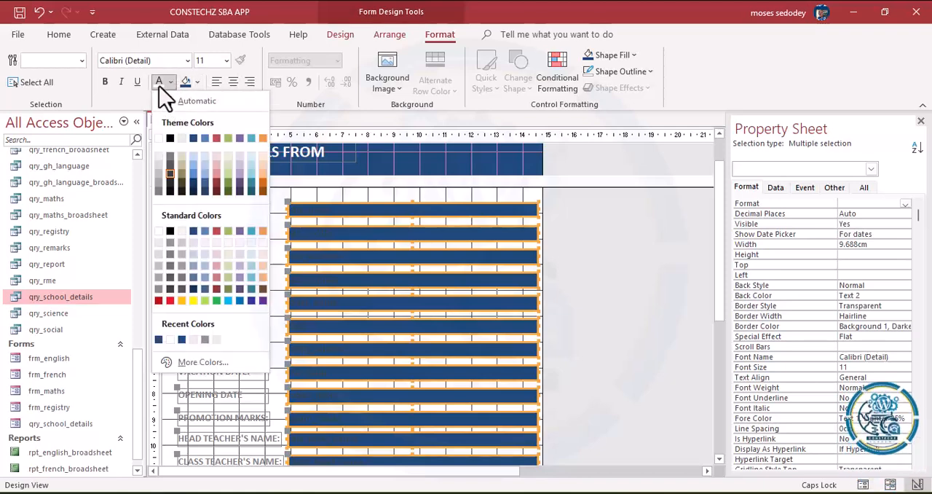
{"action": "left_click", "coordinate": [160, 86]}
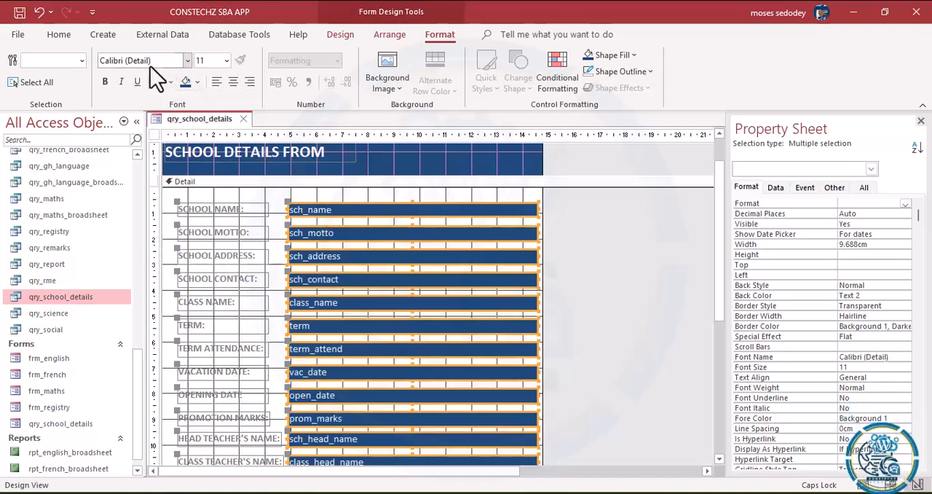
{"action": "left_click", "coordinate": [105, 82]}
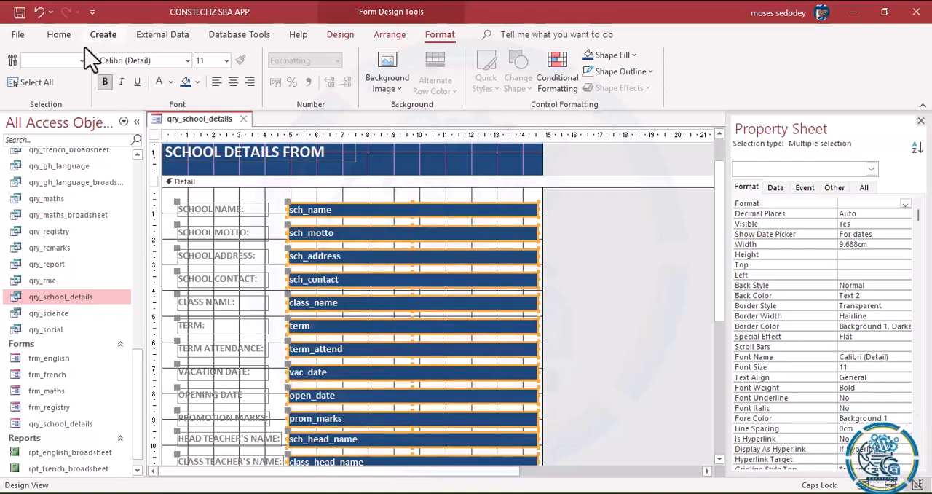
Step: Show the form in Form View and check how the blue fields look when each one from School Name to Term is active
{"action": "left_click", "coordinate": [62, 37]}
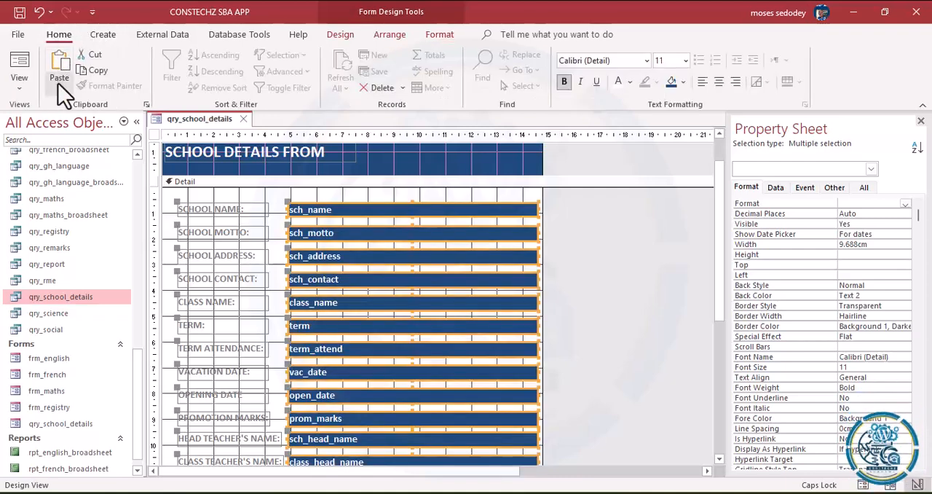
{"action": "left_click", "coordinate": [16, 89]}
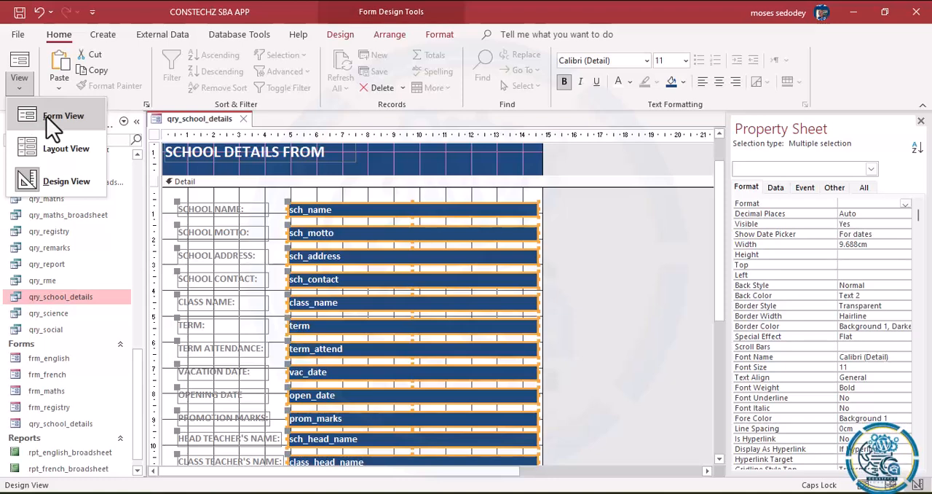
{"action": "left_click", "coordinate": [47, 117]}
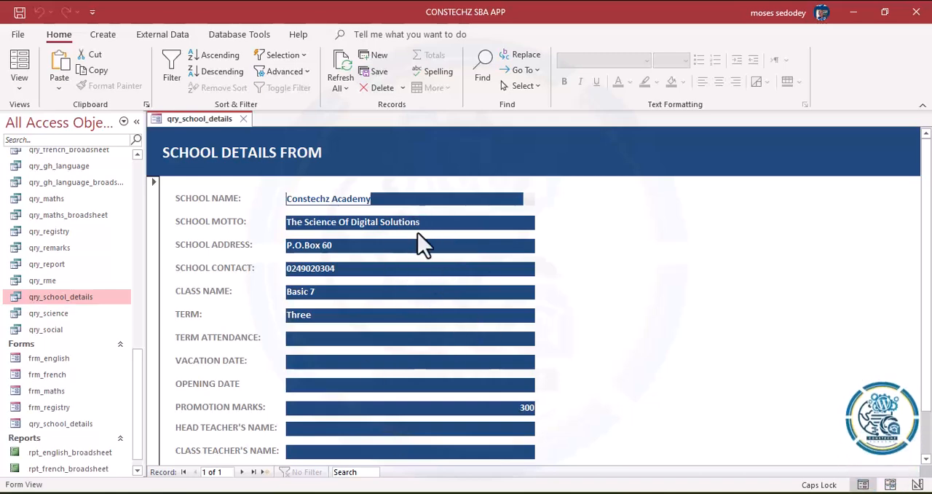
{"action": "left_click", "coordinate": [395, 246]}
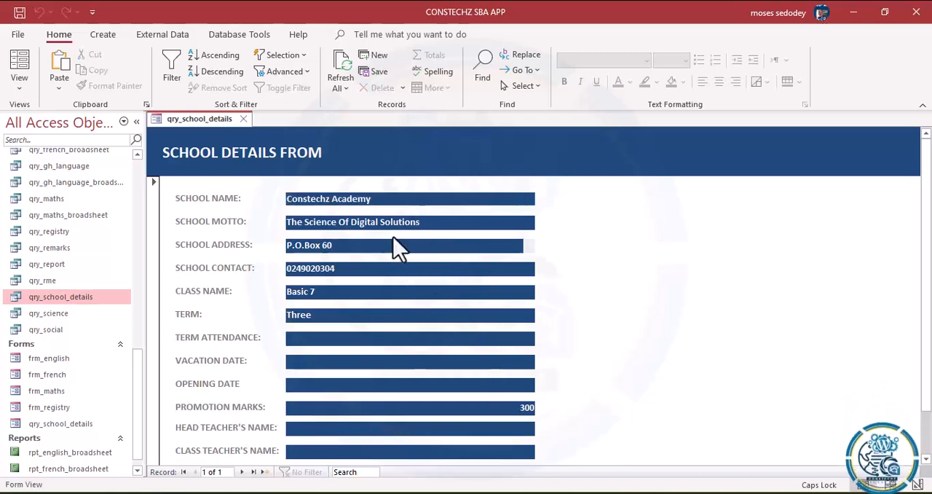
{"action": "left_click", "coordinate": [381, 194]}
{"action": "left_click", "coordinate": [383, 224]}
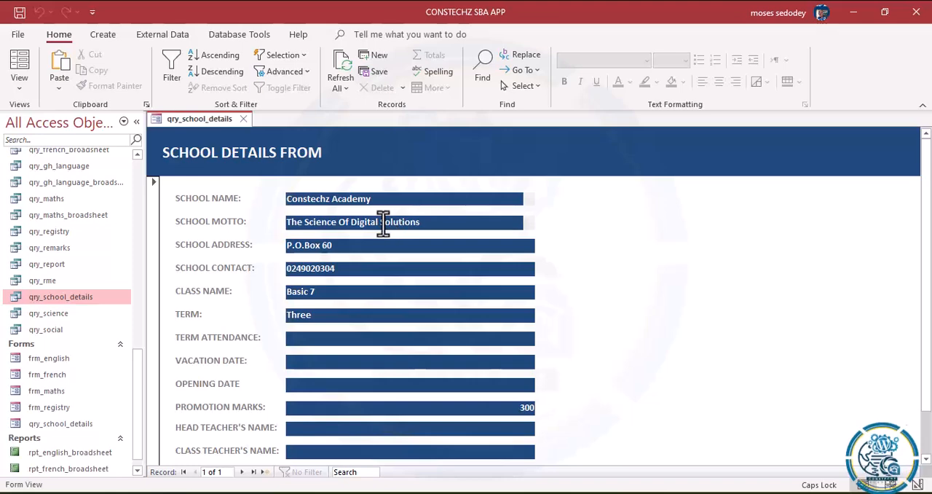
{"action": "left_click", "coordinate": [391, 271]}
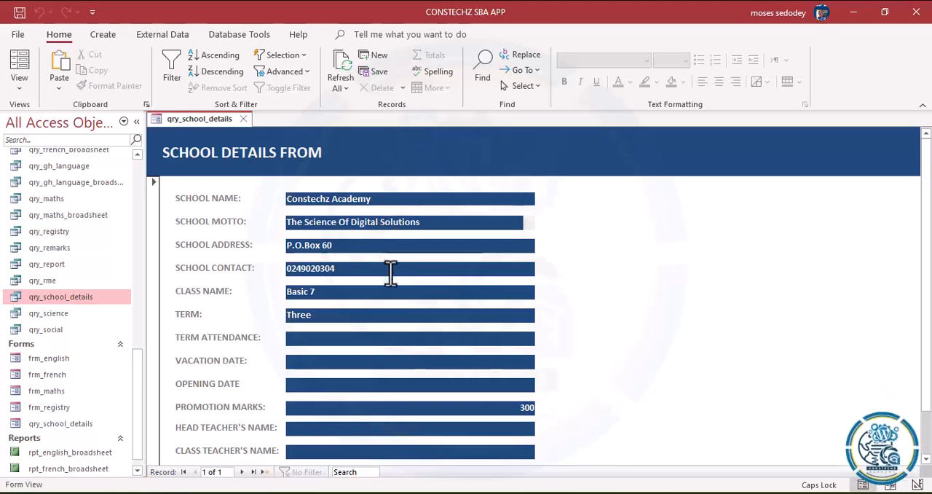
{"action": "left_click", "coordinate": [390, 293]}
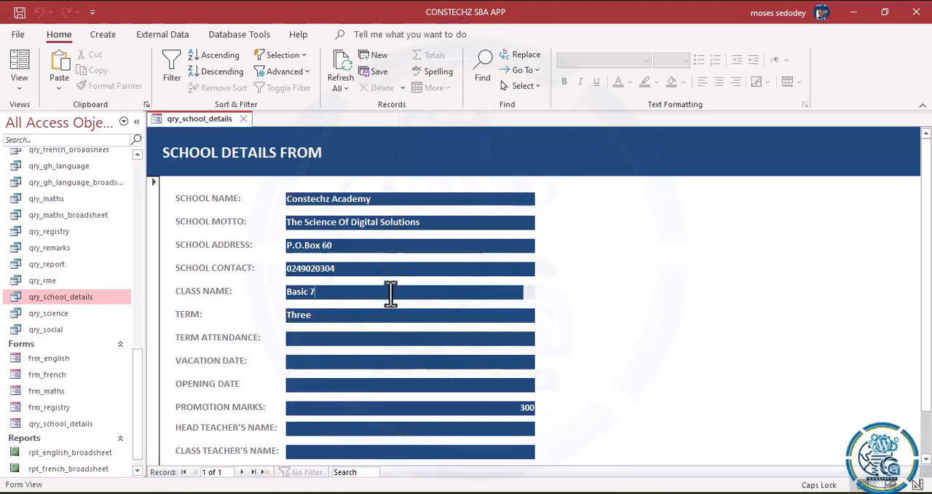
{"action": "left_click", "coordinate": [386, 318]}
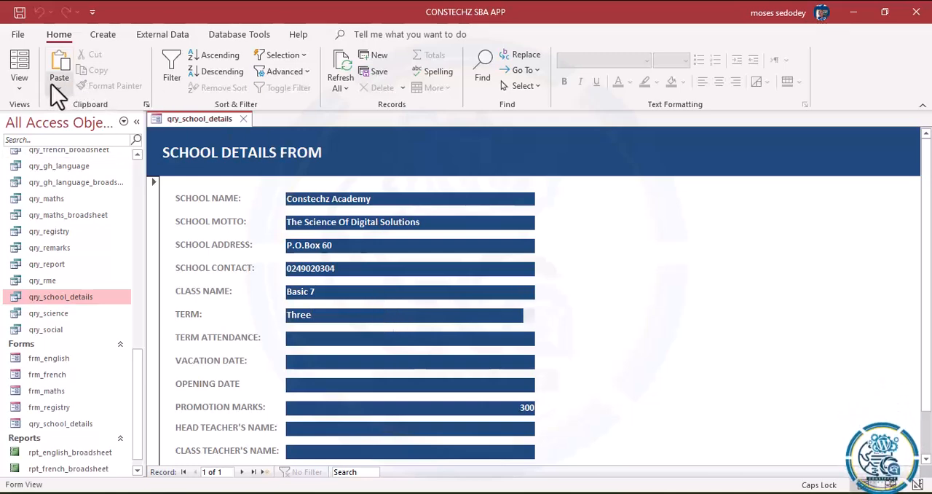
Step: In Design View, make the fill of the Detail text boxes transparent and set their font colour to Automatic black
{"action": "left_click", "coordinate": [19, 88]}
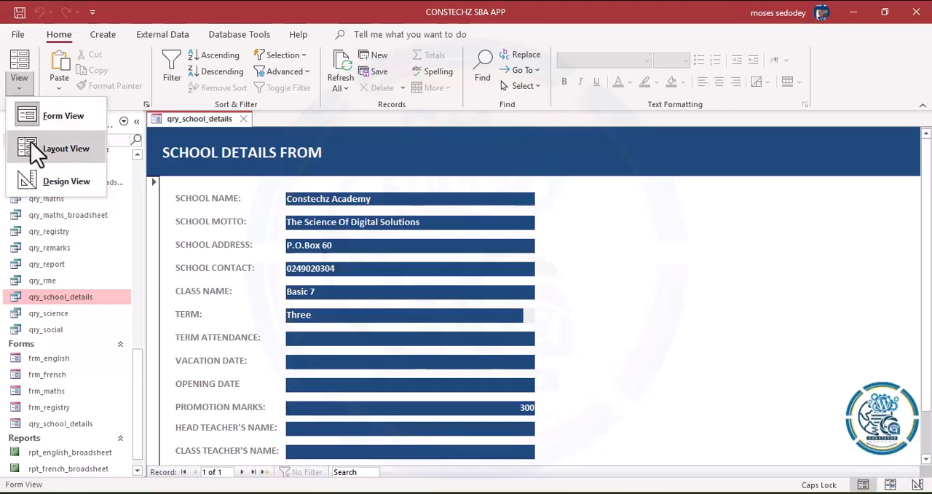
{"action": "left_click", "coordinate": [40, 179]}
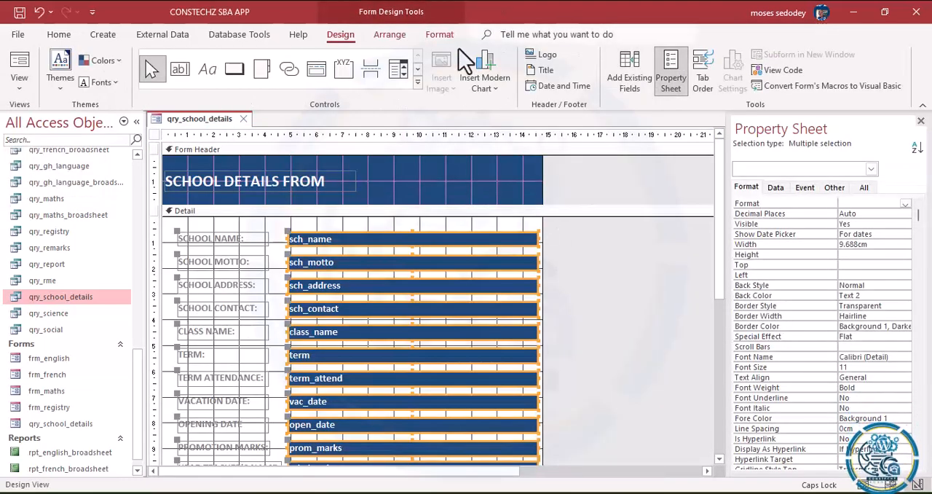
{"action": "left_click", "coordinate": [437, 40]}
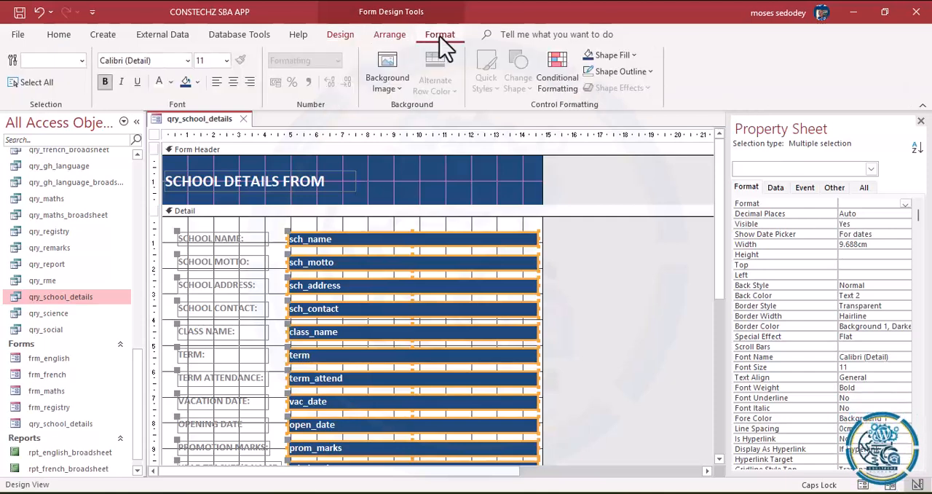
{"action": "left_click", "coordinate": [636, 55]}
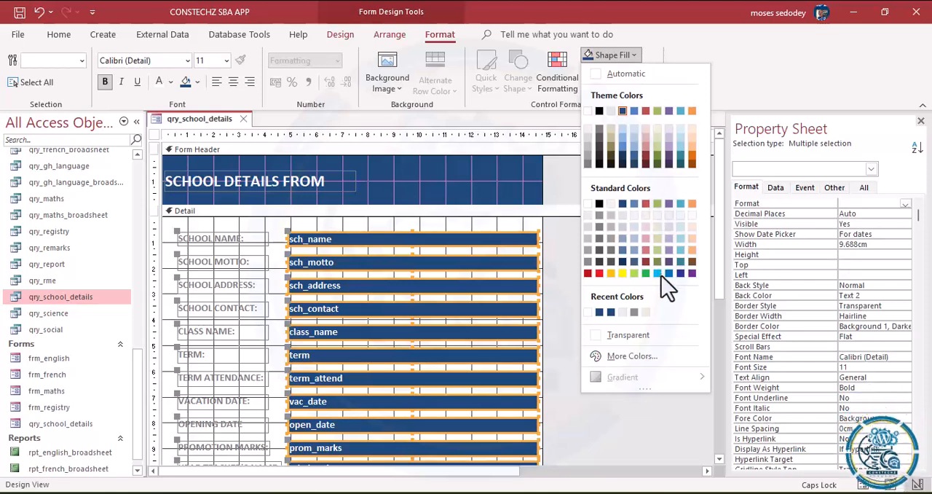
{"action": "left_click", "coordinate": [628, 336]}
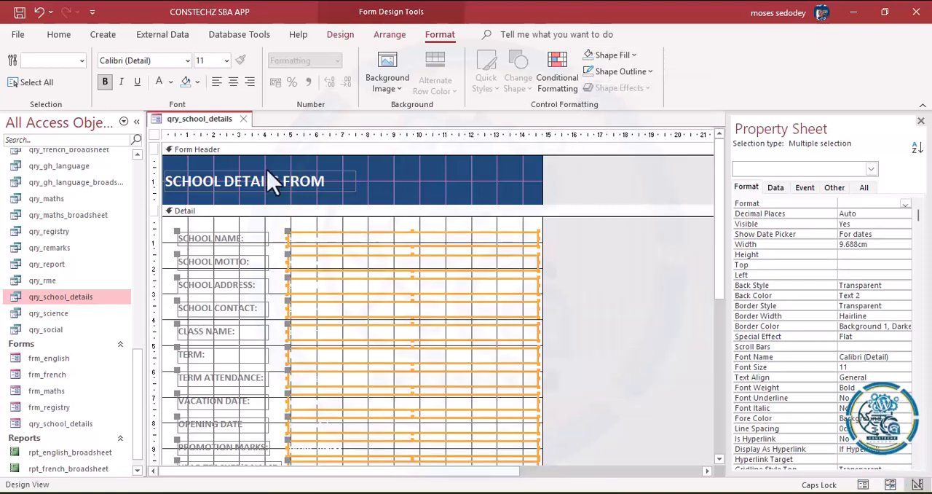
{"action": "left_click", "coordinate": [171, 83]}
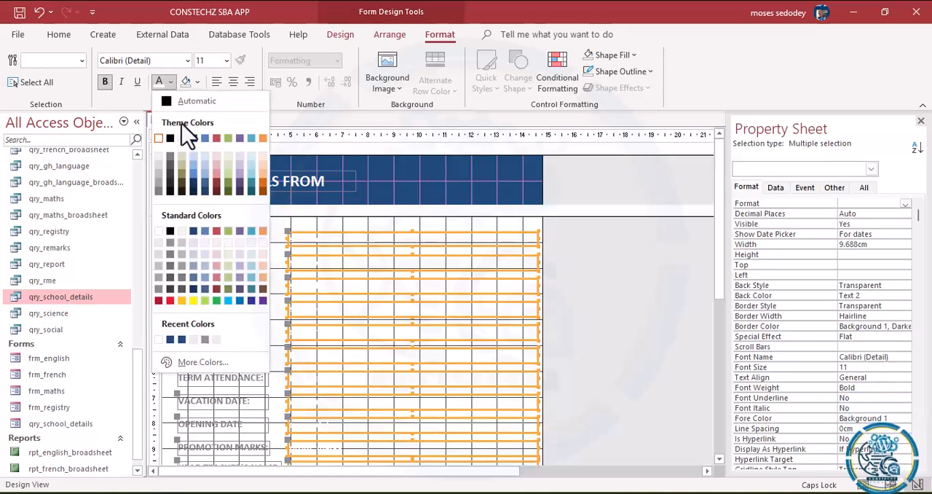
{"action": "left_click", "coordinate": [168, 101]}
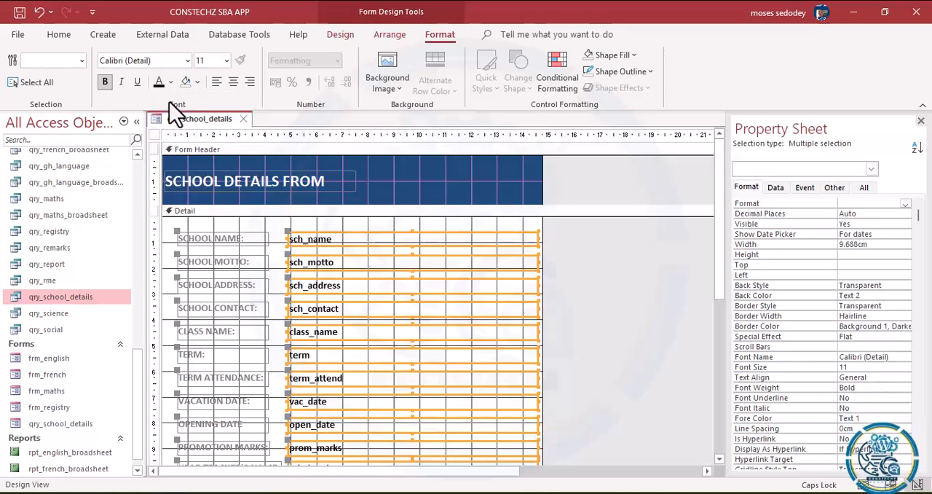
Step: Show the form in Form View and check the transparent fields, including the School Name field while it is active
{"action": "left_click", "coordinate": [59, 36]}
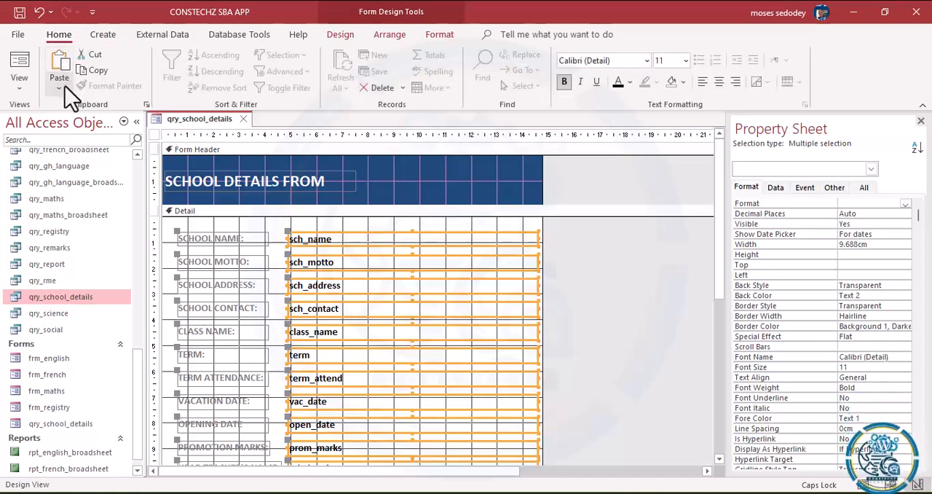
{"action": "left_click", "coordinate": [20, 88]}
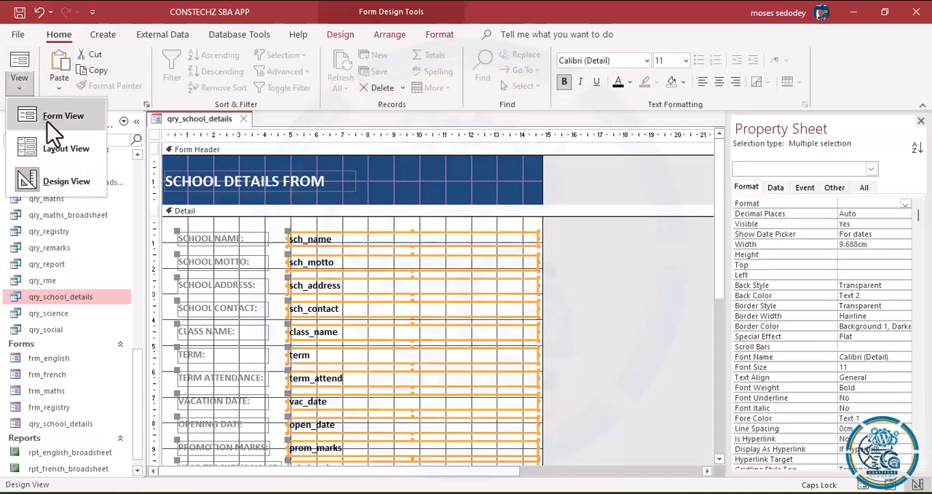
{"action": "left_click", "coordinate": [47, 121]}
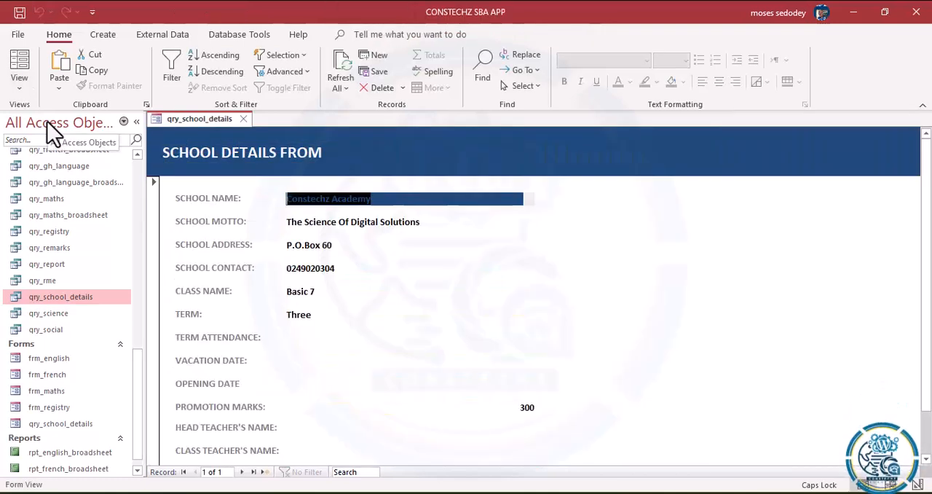
{"action": "left_click", "coordinate": [393, 199]}
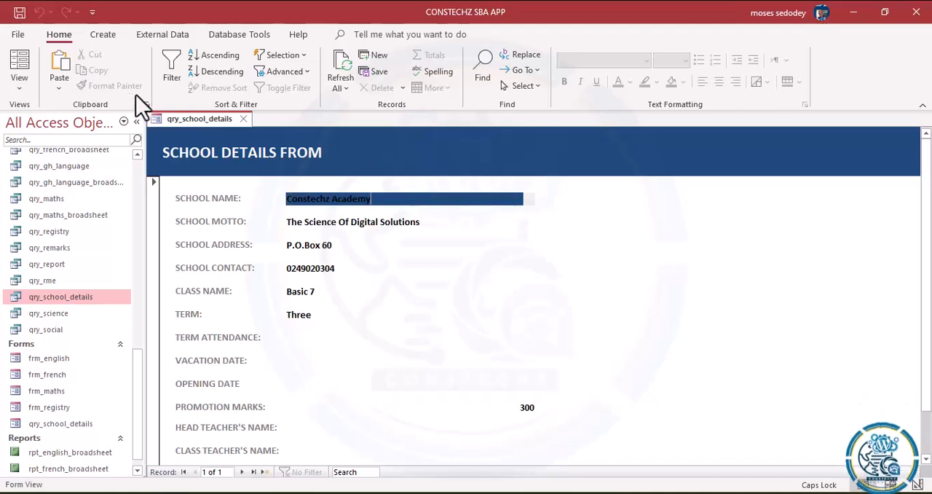
Step: Set the shape outline of the Detail text boxes to transparent in Design View
{"action": "left_click", "coordinate": [29, 92]}
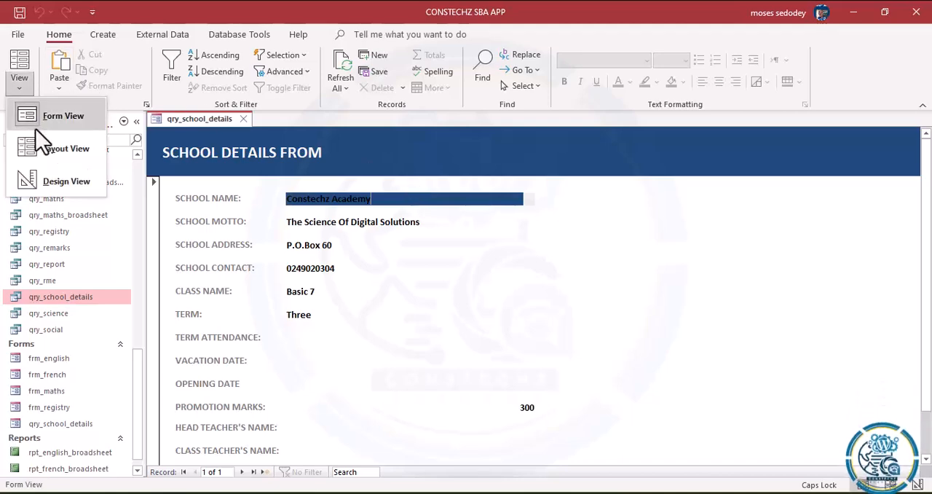
{"action": "left_click", "coordinate": [65, 181]}
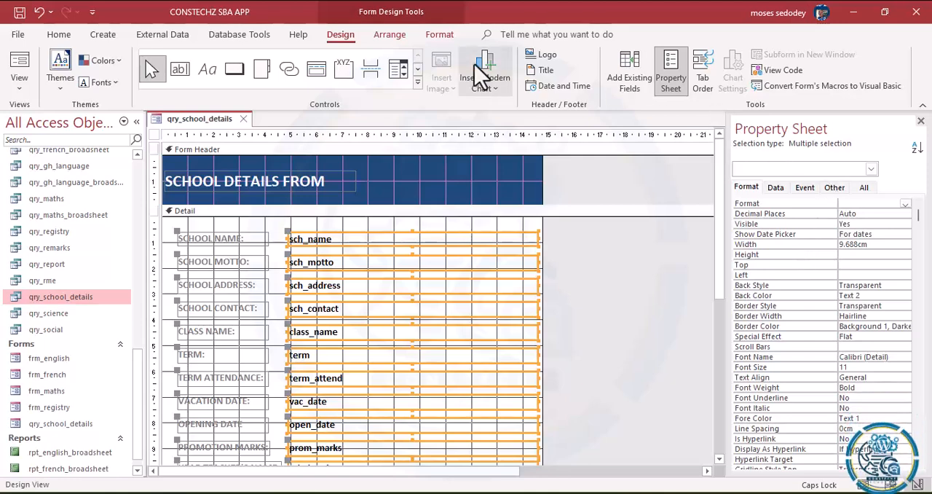
{"action": "left_click", "coordinate": [441, 35]}
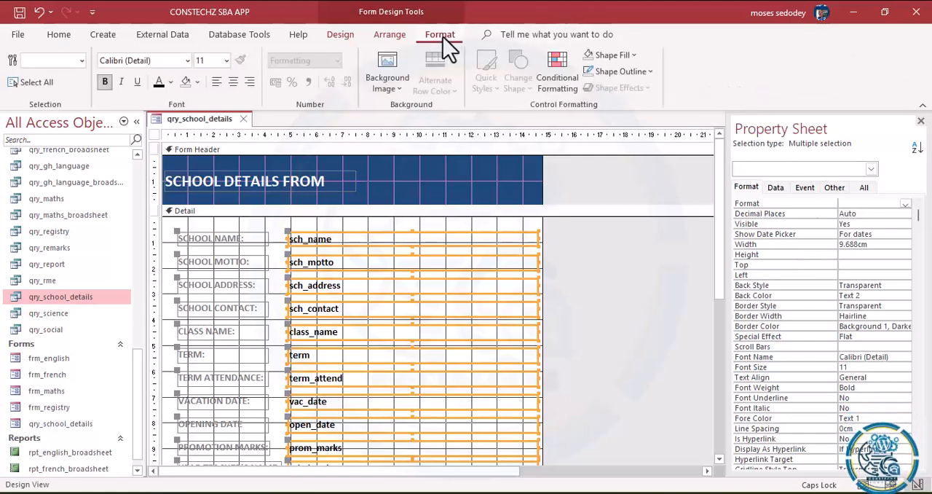
{"action": "left_click", "coordinate": [645, 72]}
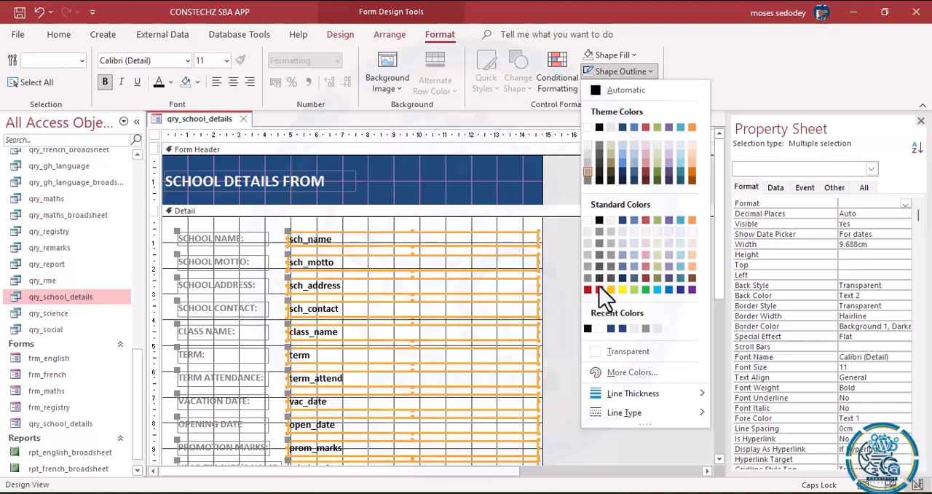
{"action": "left_click", "coordinate": [610, 349]}
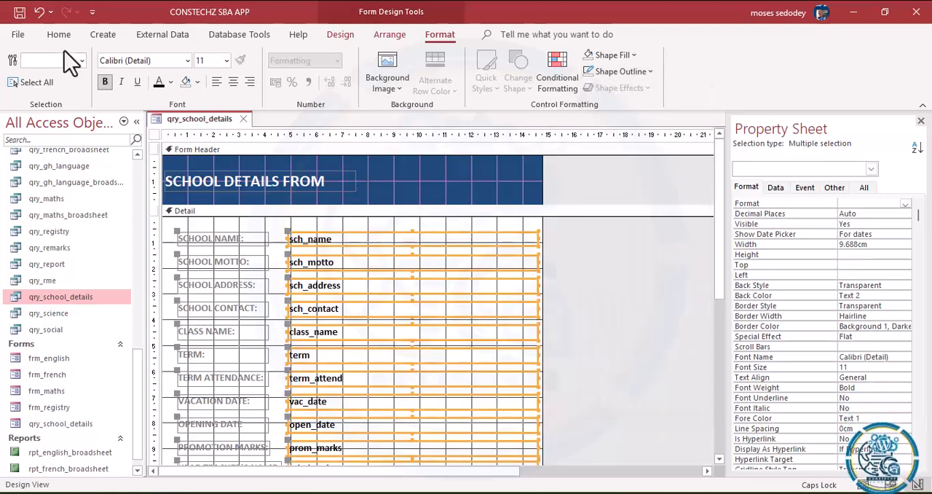
Step: Switch to Form View to check the fields with their transparent fill and outline
{"action": "left_click", "coordinate": [55, 34]}
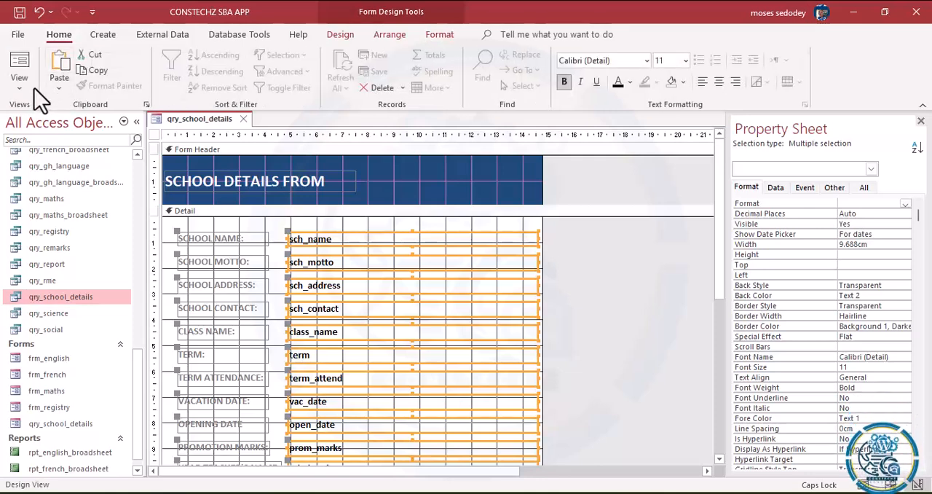
{"action": "left_click", "coordinate": [31, 90]}
{"action": "left_click", "coordinate": [42, 120]}
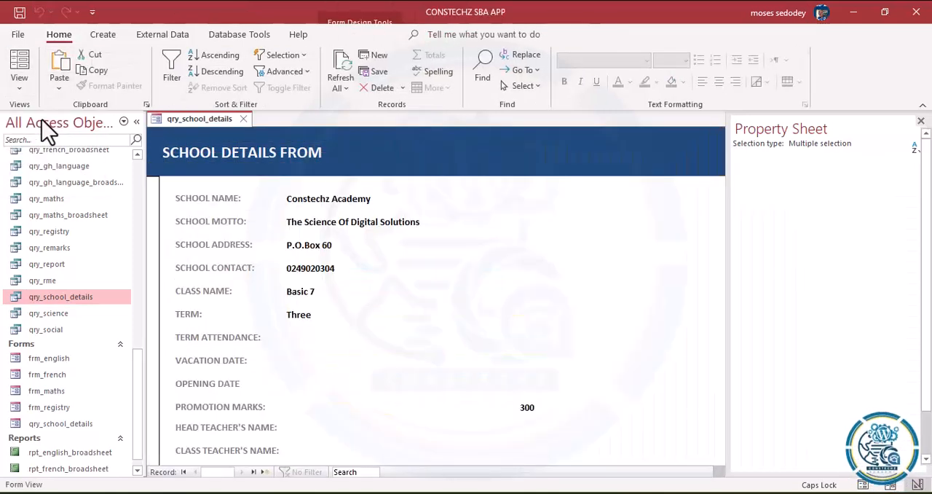
Step: Check in Form View how the fields from School Motto to Opening Date, and the School Name field, look while active
{"action": "left_click", "coordinate": [383, 224]}
{"action": "left_click", "coordinate": [357, 249]}
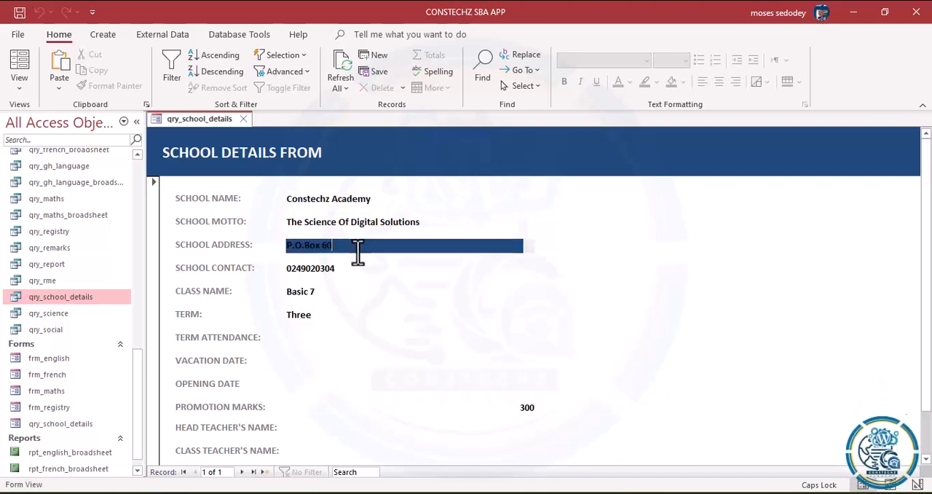
{"action": "left_click", "coordinate": [353, 267]}
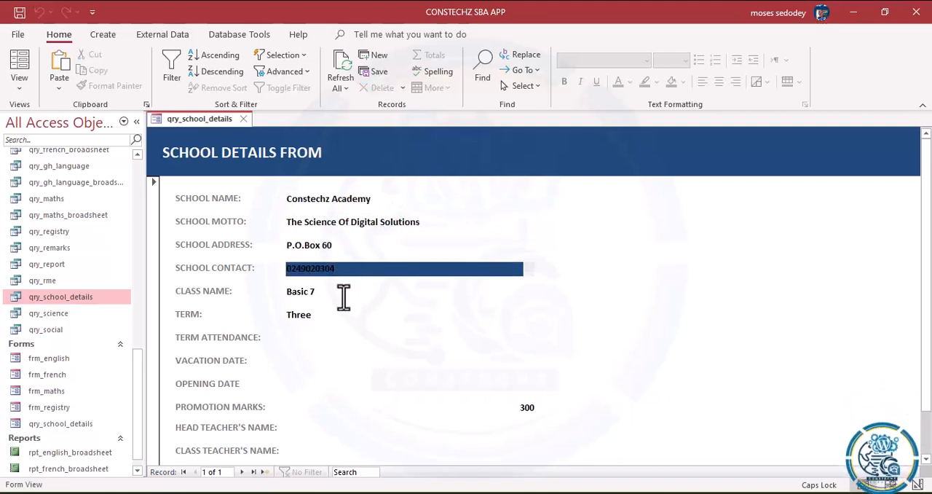
{"action": "left_click", "coordinate": [345, 292]}
{"action": "left_click", "coordinate": [336, 314]}
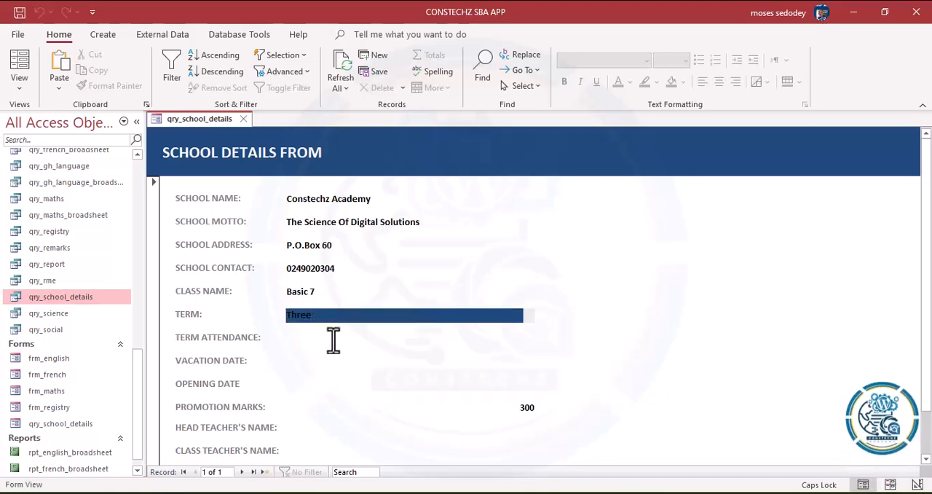
{"action": "left_click", "coordinate": [333, 340]}
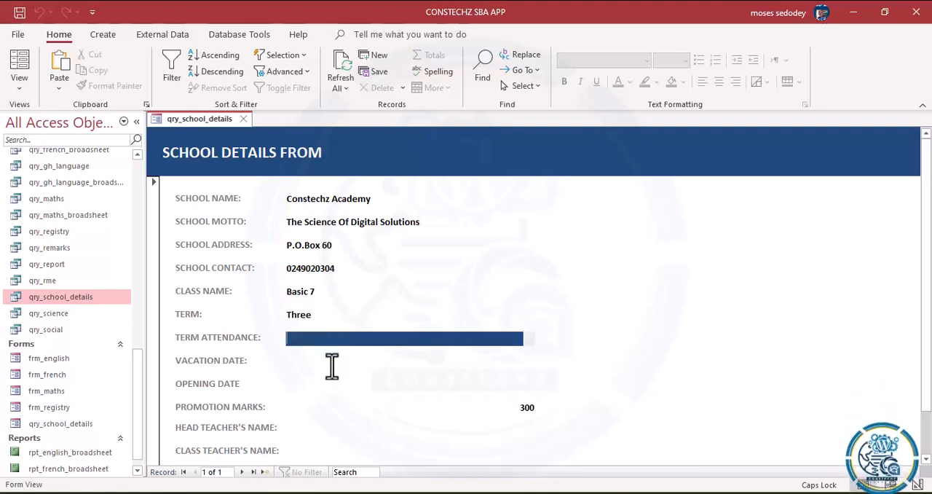
{"action": "left_click", "coordinate": [332, 363]}
{"action": "left_click", "coordinate": [334, 384]}
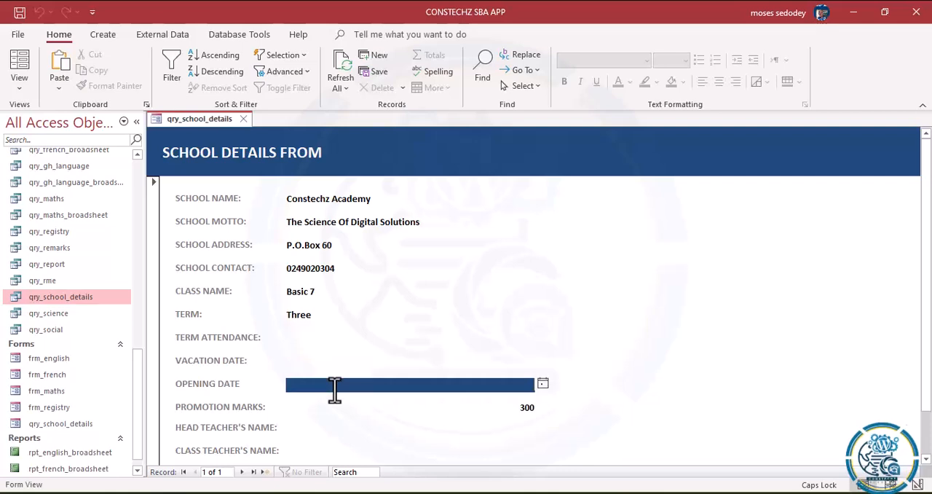
{"action": "left_click", "coordinate": [362, 337]}
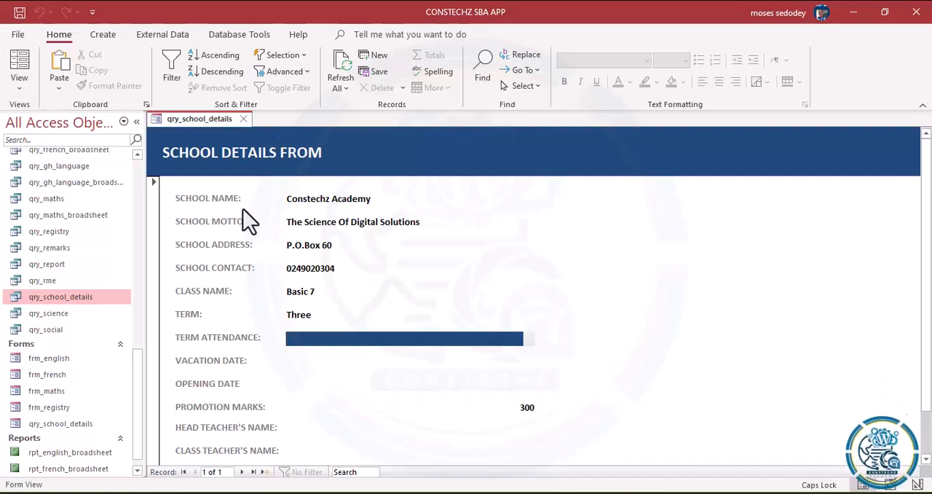
{"action": "left_click", "coordinate": [331, 197]}
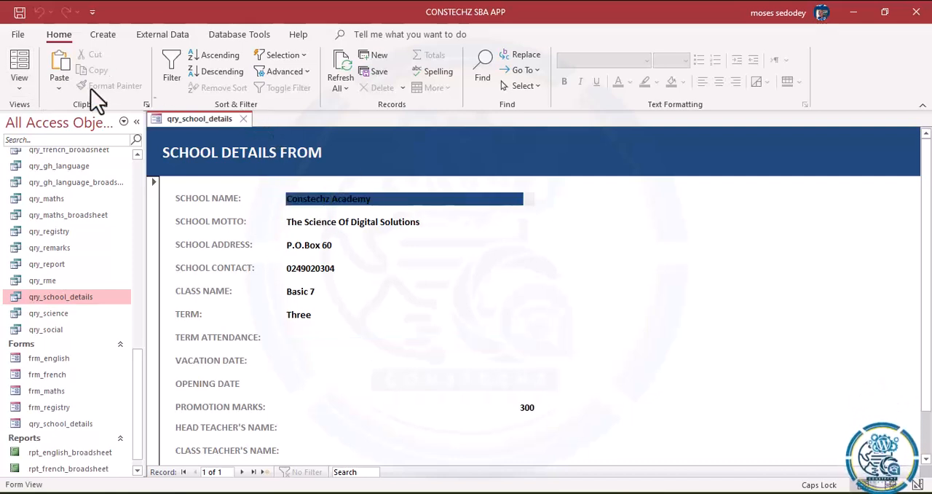
Step: Switch the form to Layout View and apply the current font colour to the Term Attendance text box
{"action": "left_click", "coordinate": [22, 91]}
{"action": "left_click", "coordinate": [29, 119]}
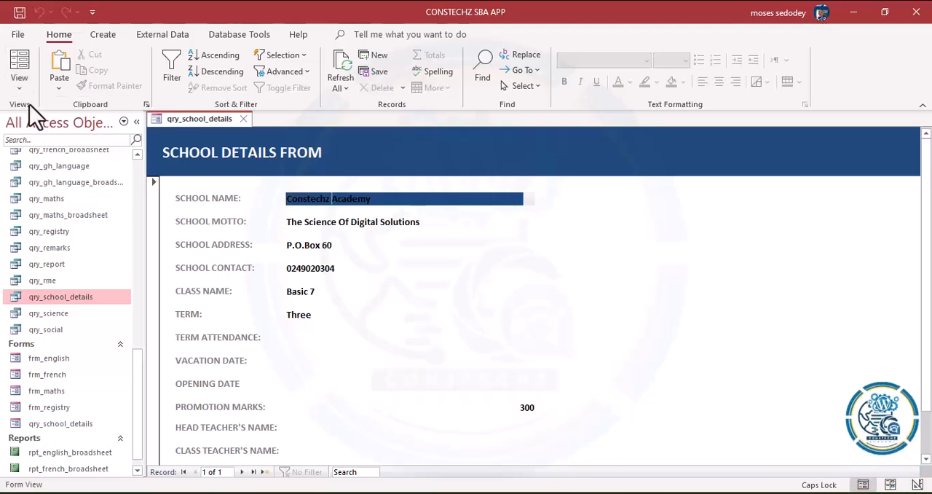
{"action": "left_click", "coordinate": [22, 93]}
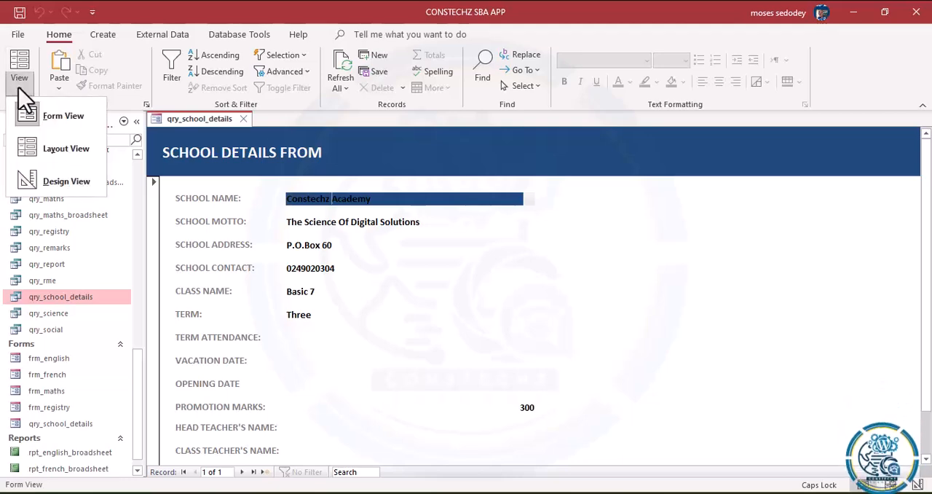
{"action": "left_click", "coordinate": [52, 146]}
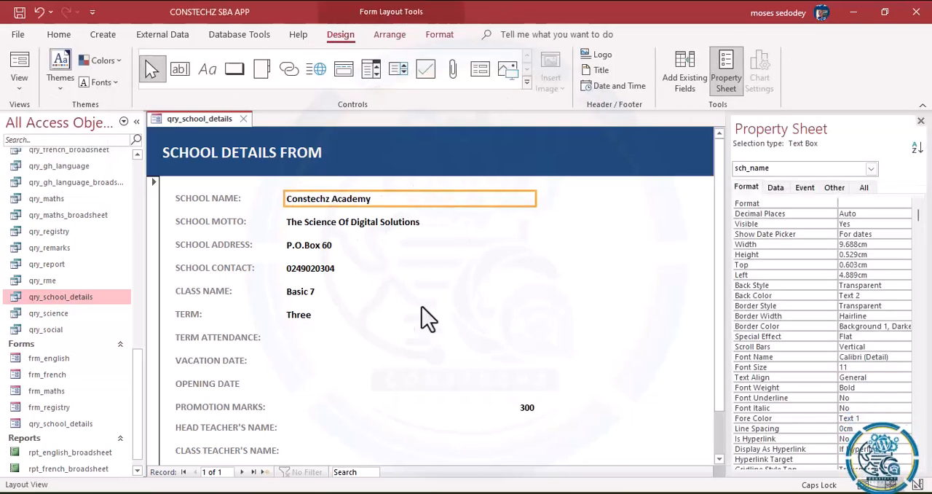
{"action": "left_click", "coordinate": [334, 338]}
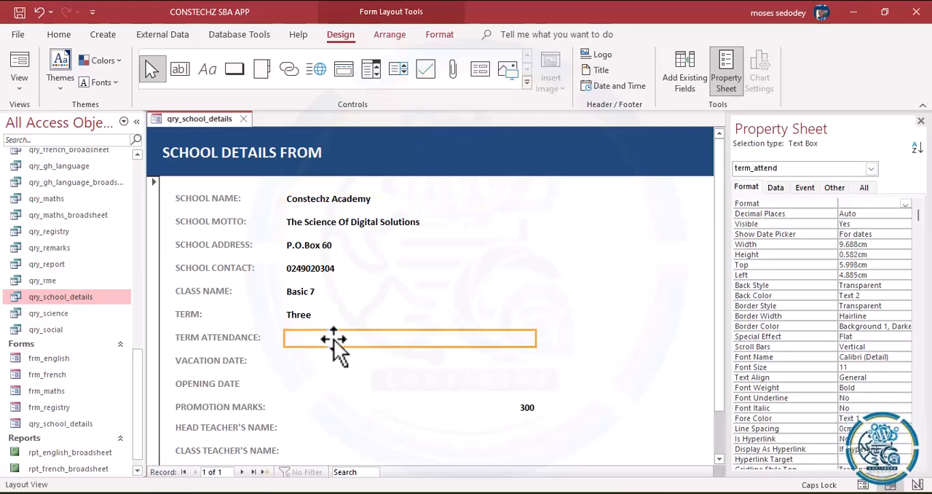
{"action": "left_click", "coordinate": [440, 38]}
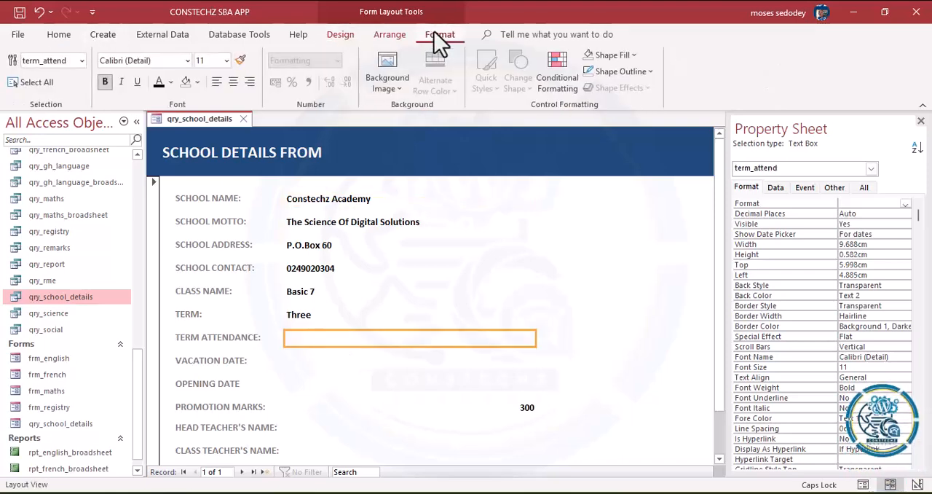
{"action": "left_click", "coordinate": [159, 82]}
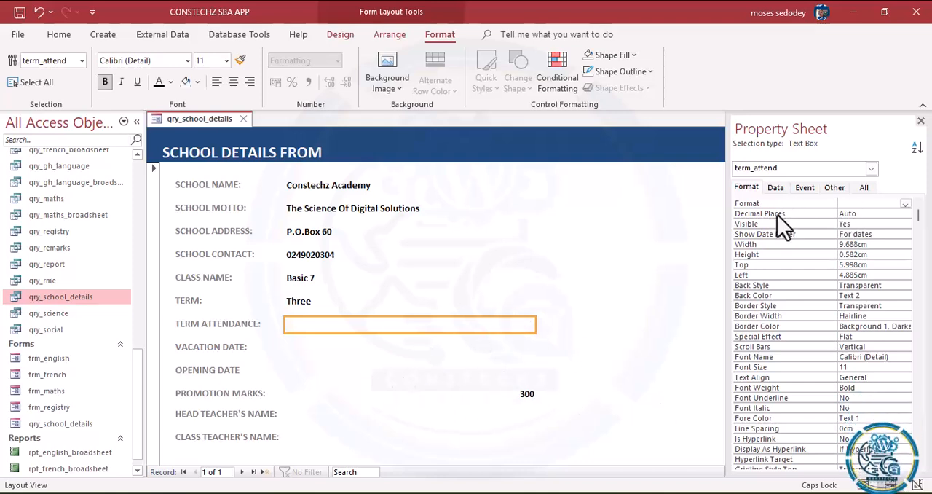
Step: Look through the Term Attendance text box's properties and enter a school details title as its Datasheet Caption
{"action": "left_click", "coordinate": [776, 188]}
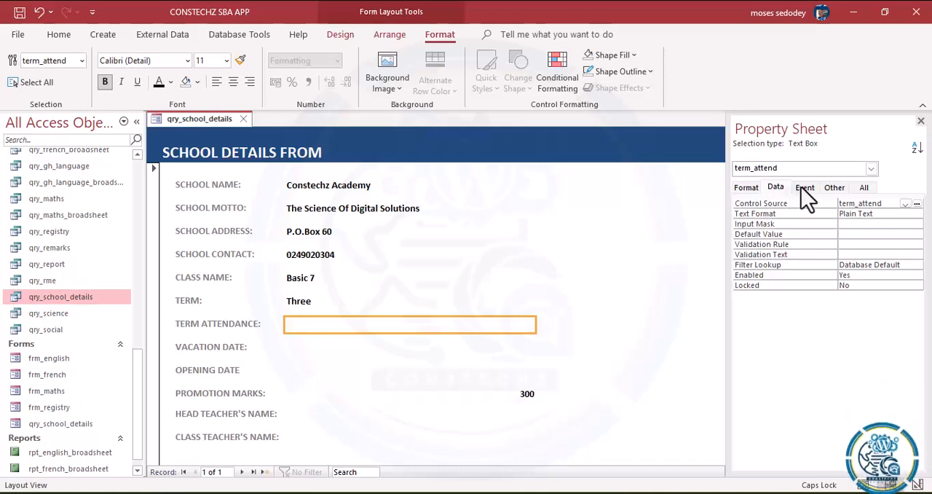
{"action": "left_click", "coordinate": [803, 189]}
{"action": "left_click", "coordinate": [834, 188]}
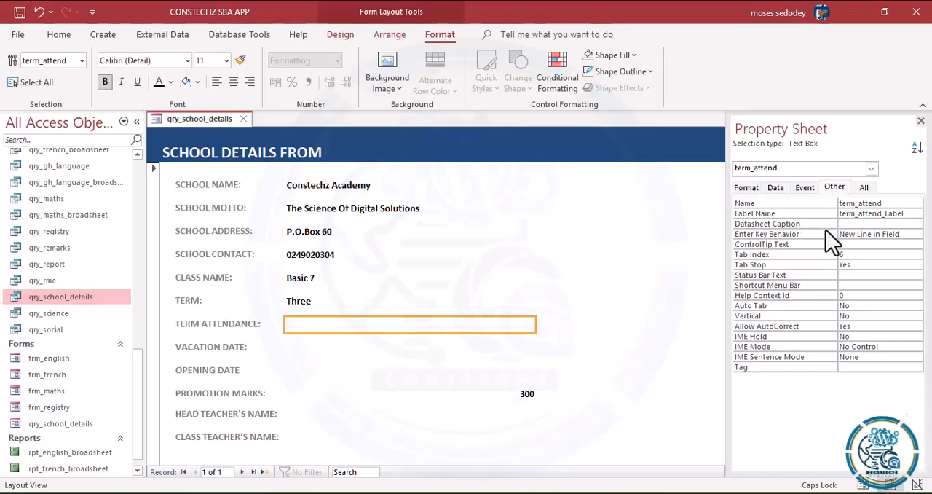
{"action": "left_click", "coordinate": [852, 223]}
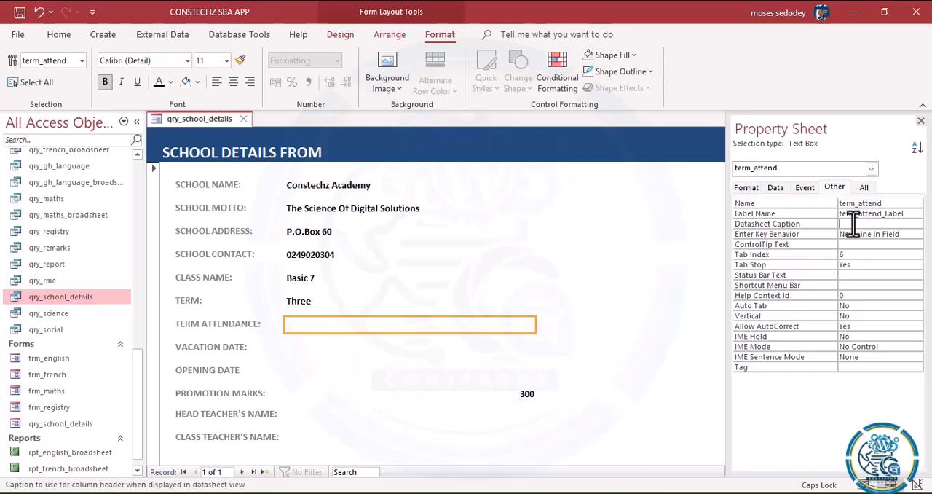
{"action": "left_click", "coordinate": [747, 189]}
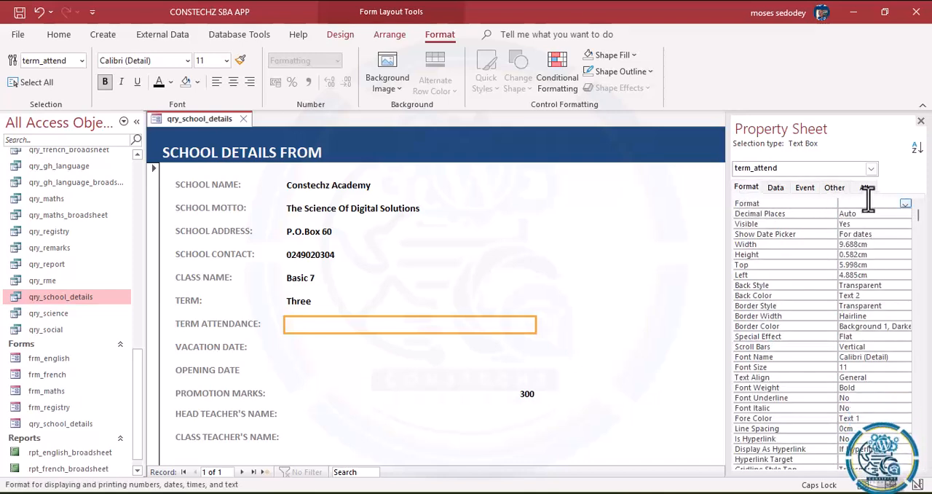
{"action": "left_click", "coordinate": [777, 189]}
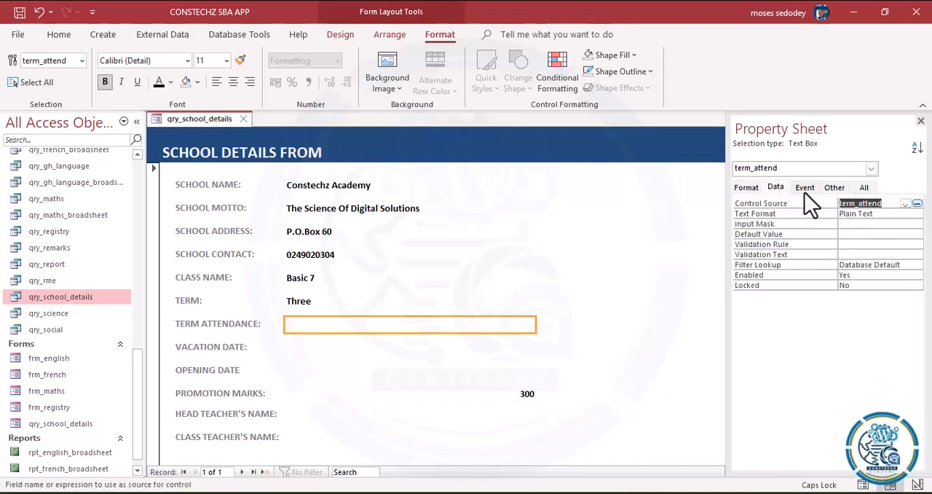
{"action": "left_click", "coordinate": [804, 191]}
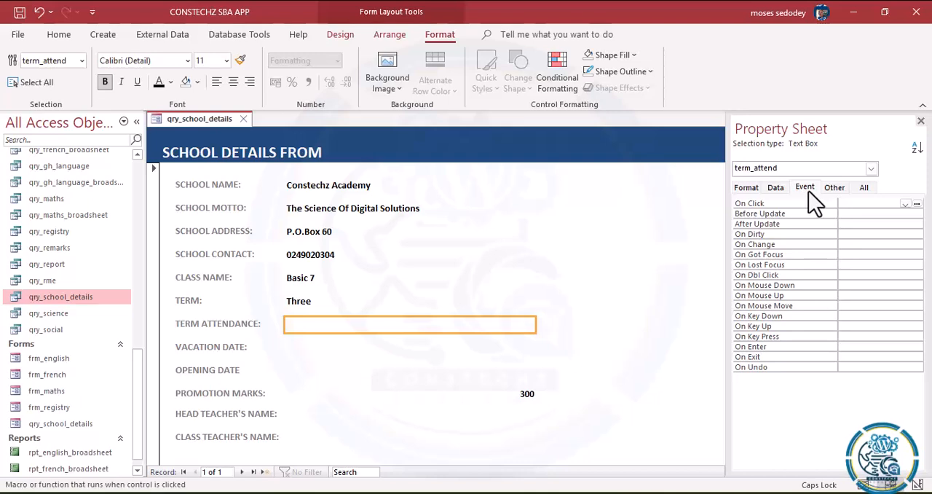
{"action": "left_click", "coordinate": [834, 191]}
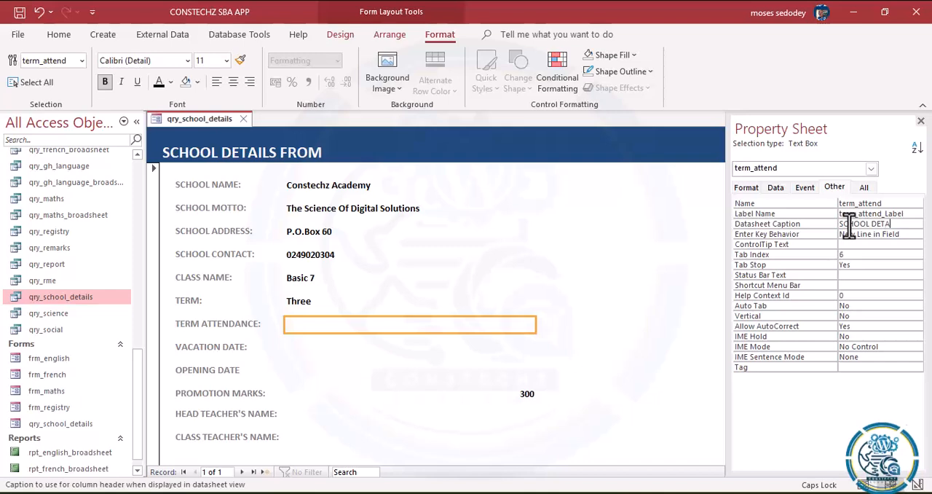
{"action": "type", "text": "RM"}
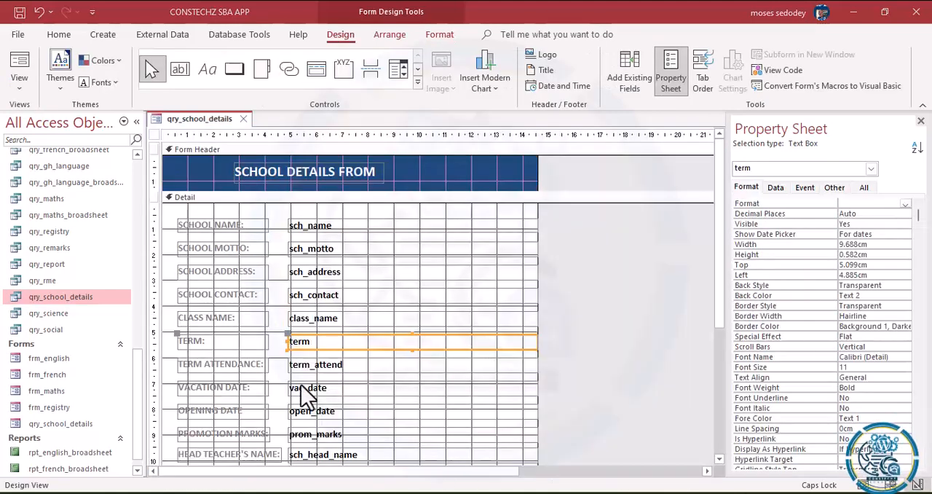
Step: Return the form from Design View to Form View and check the Class Name, Term and Class Teacher's Name fields while active
{"action": "left_click", "coordinate": [338, 318]}
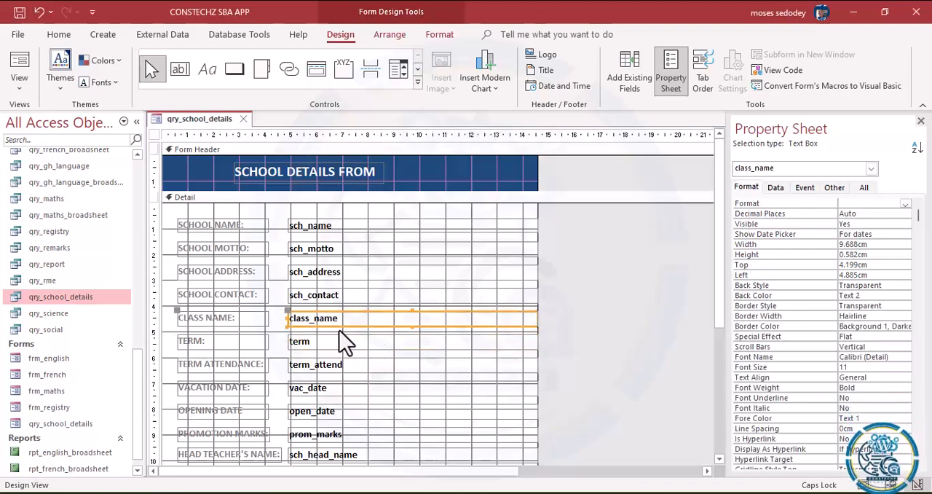
{"action": "left_click", "coordinate": [24, 94]}
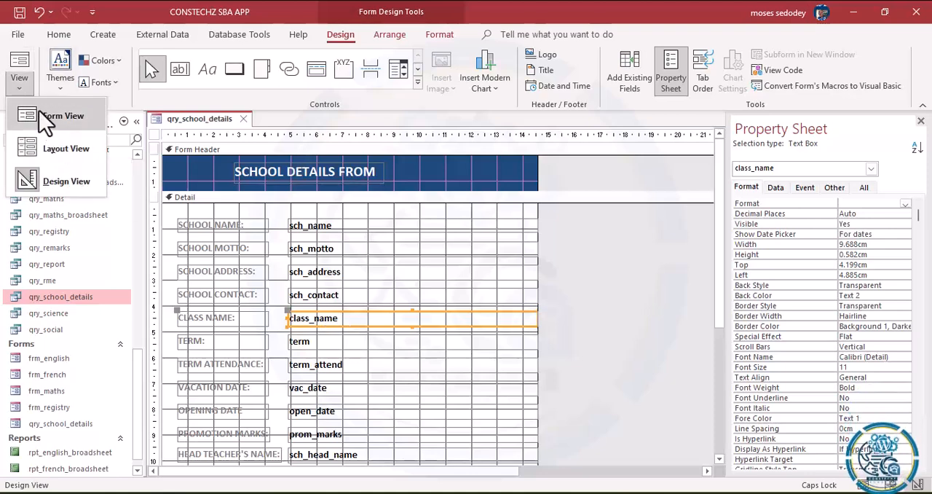
{"action": "left_click", "coordinate": [45, 116]}
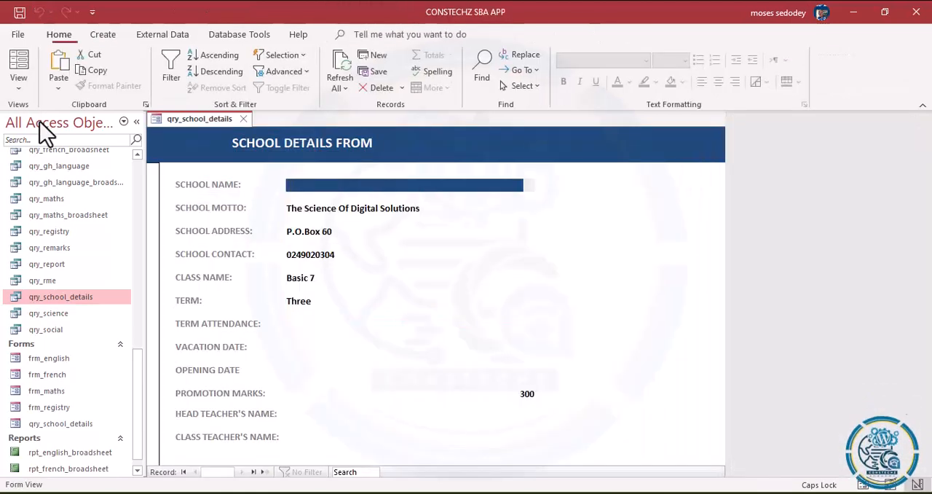
{"action": "left_click", "coordinate": [299, 283]}
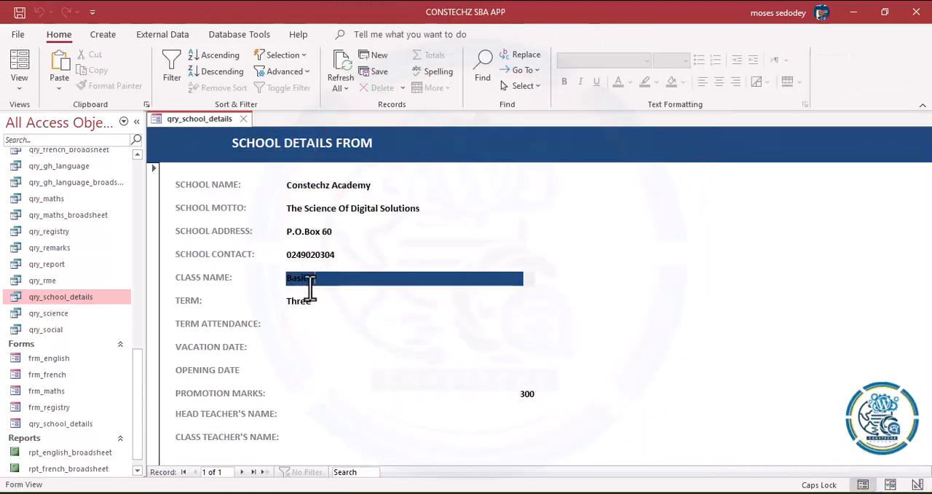
{"action": "left_click", "coordinate": [302, 301]}
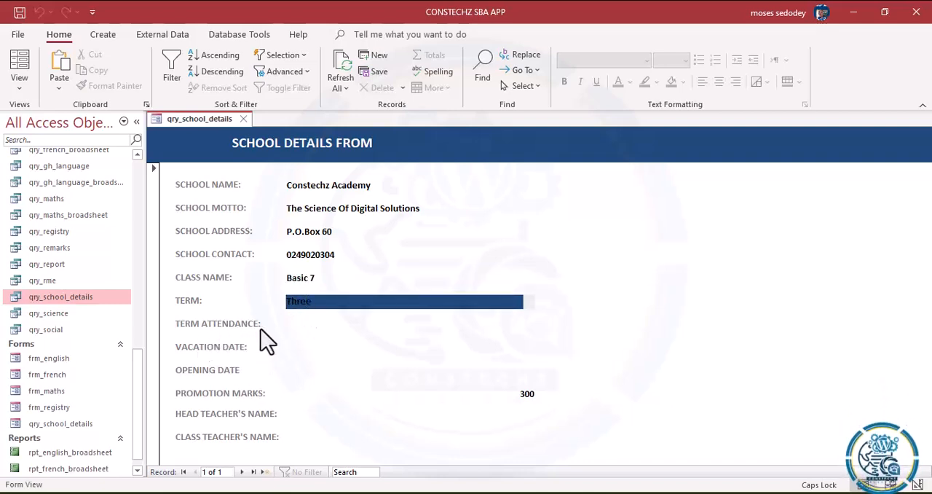
{"action": "left_click", "coordinate": [336, 437]}
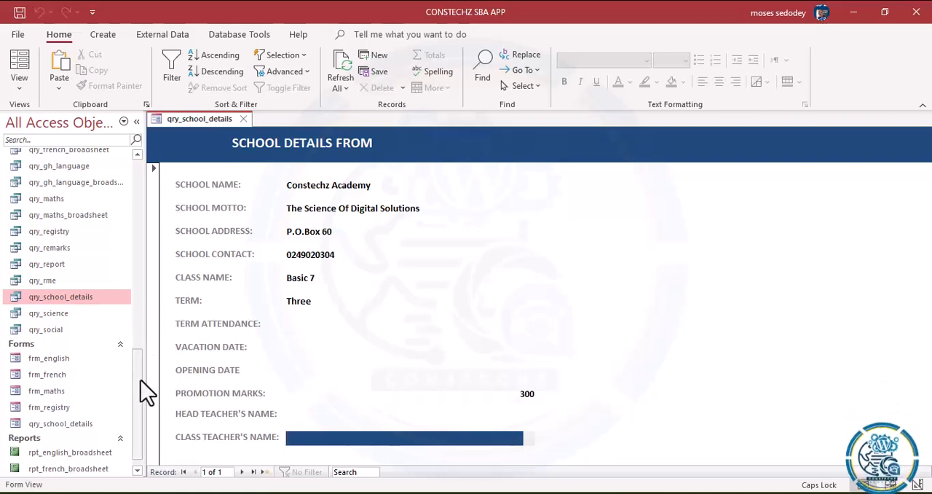
Step: Open the tbl_school_details table and set the school record's term_attend value to 50
{"action": "left_click_drag", "start_coordinate": [137, 385], "coordinate": [133, 336]}
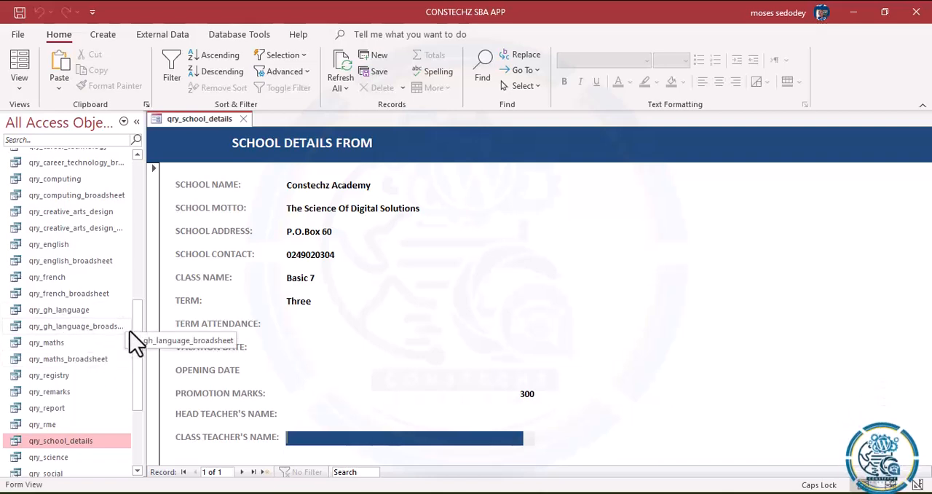
{"action": "left_click_drag", "start_coordinate": [136, 356], "coordinate": [136, 354]}
{"action": "scroll", "coordinate": [121, 226], "scroll_direction": "up", "scroll_amount": 10}
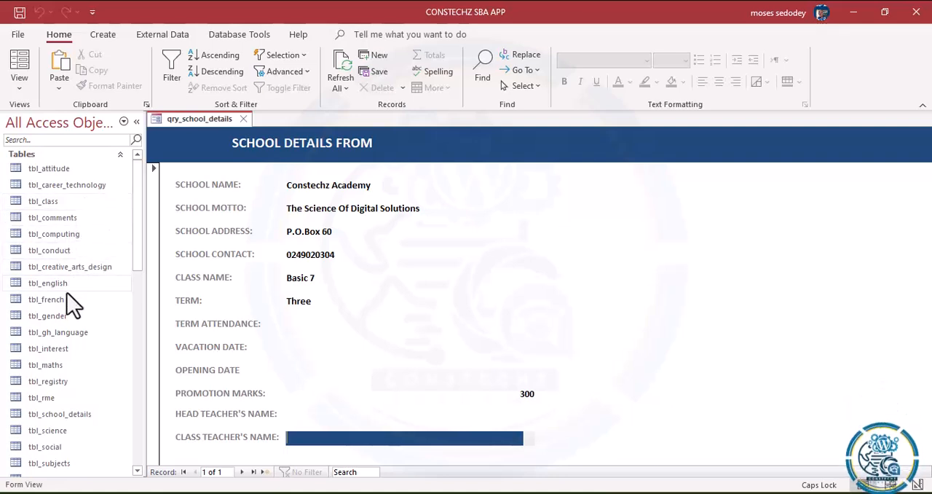
{"action": "double_click", "coordinate": [55, 416]}
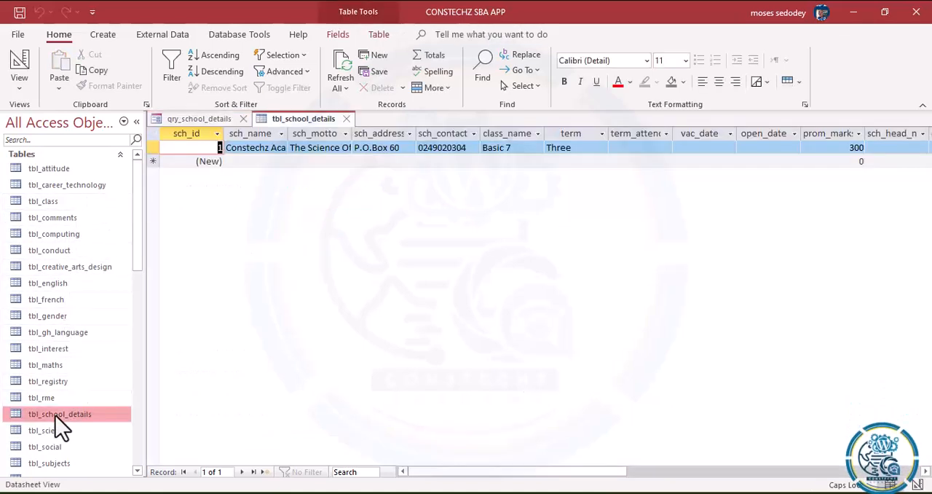
{"action": "left_click", "coordinate": [618, 149]}
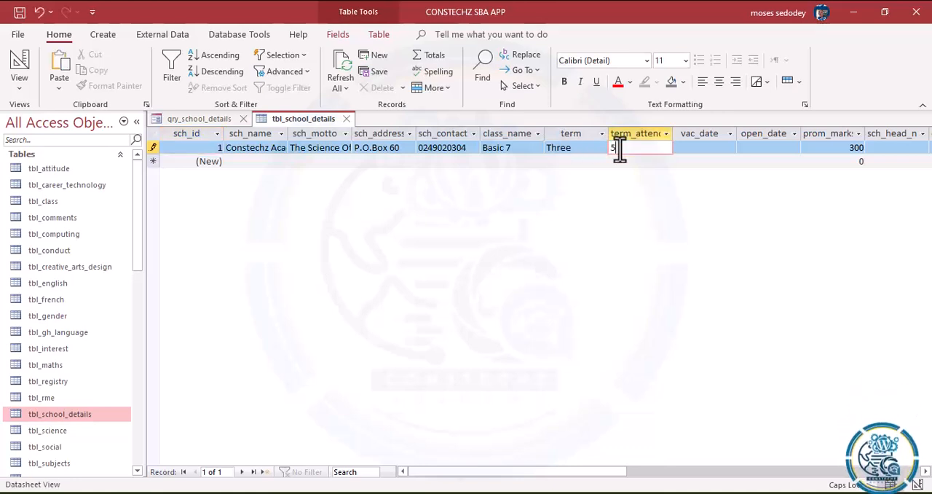
{"action": "type", "text": "50"}
Step: Set the school record's vac_date to 21-DEC-2023 and its open_date to 07-FEB-2024
{"action": "left_click", "coordinate": [701, 149]}
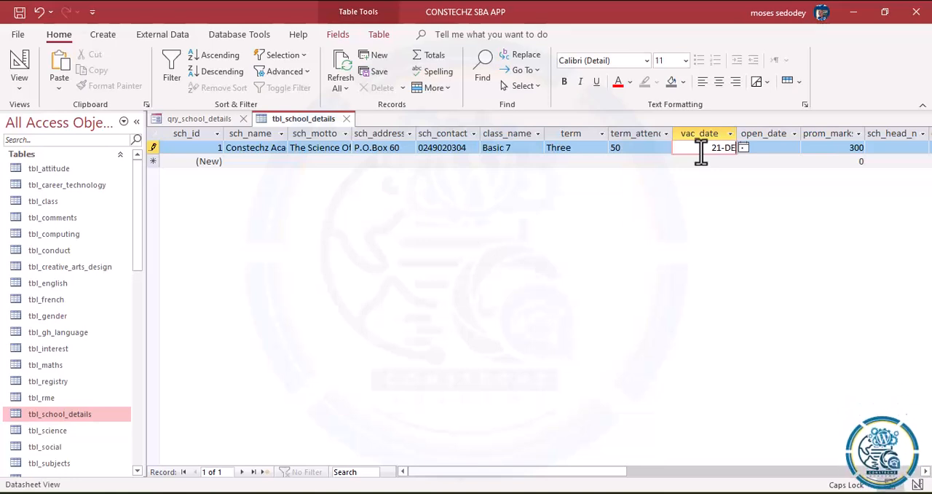
{"action": "type", "text": "21-DEC-"}
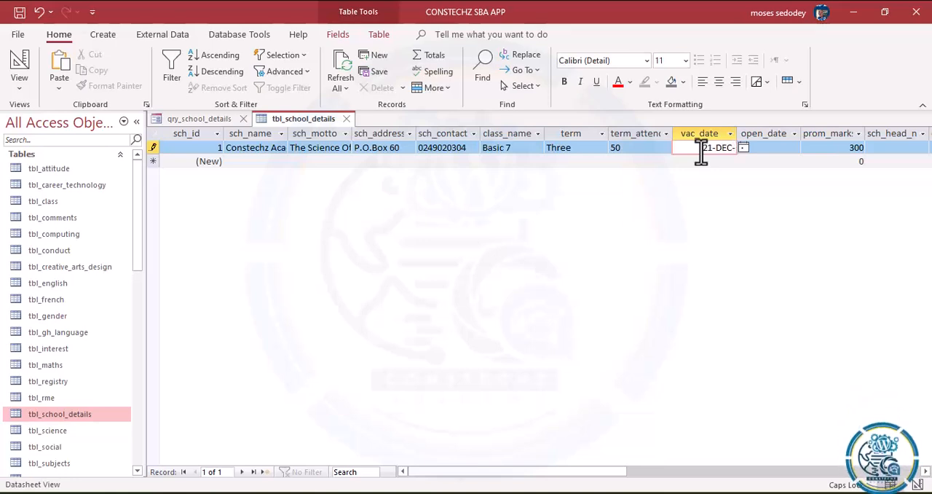
{"action": "type", "text": "2023"}
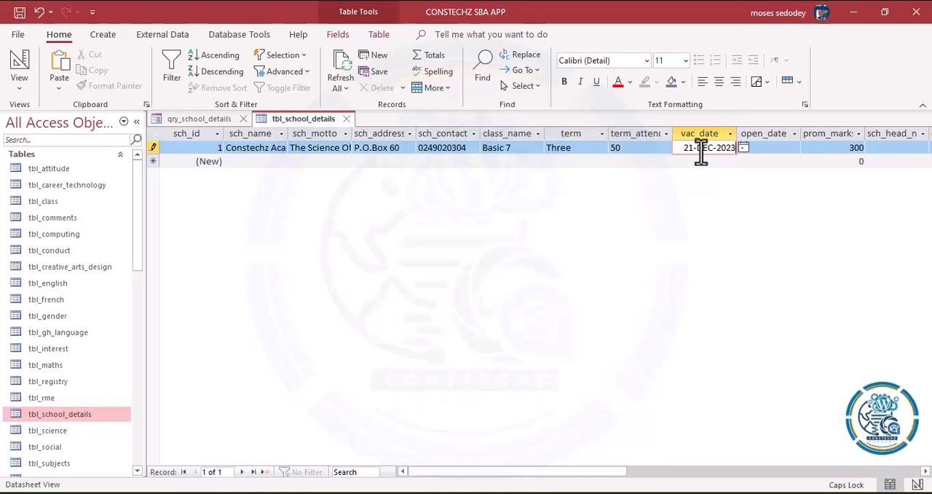
{"action": "left_click", "coordinate": [768, 149]}
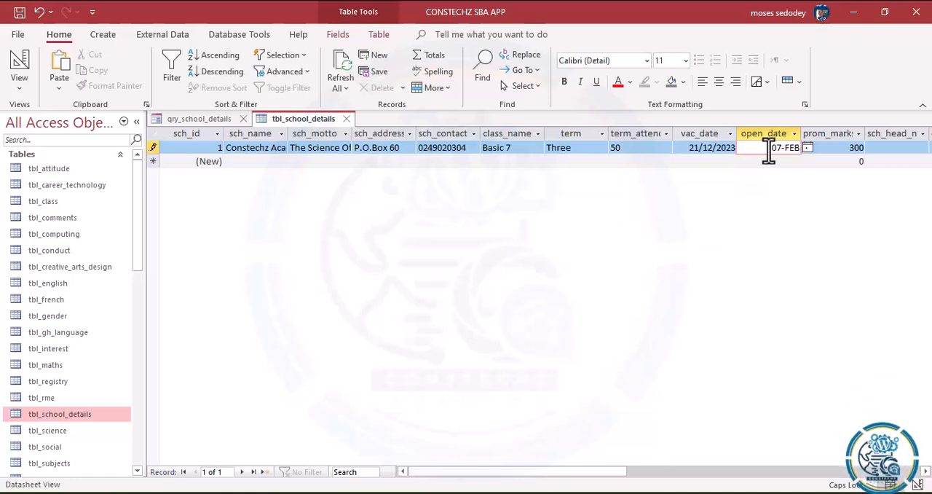
{"action": "type", "text": "07-FEB-2024"}
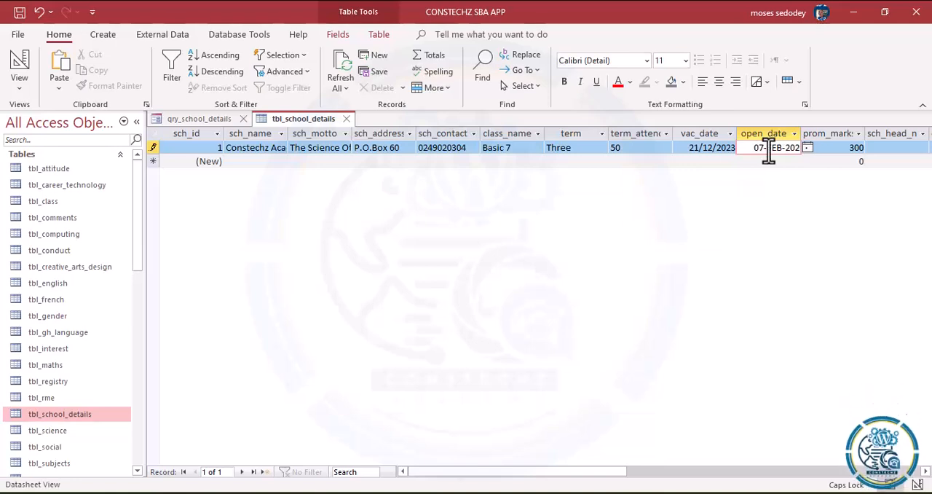
Step: Enter the head teacher's and class teacher's names in the school record, refresh all records and close tbl_school_details
{"action": "left_click", "coordinate": [885, 148]}
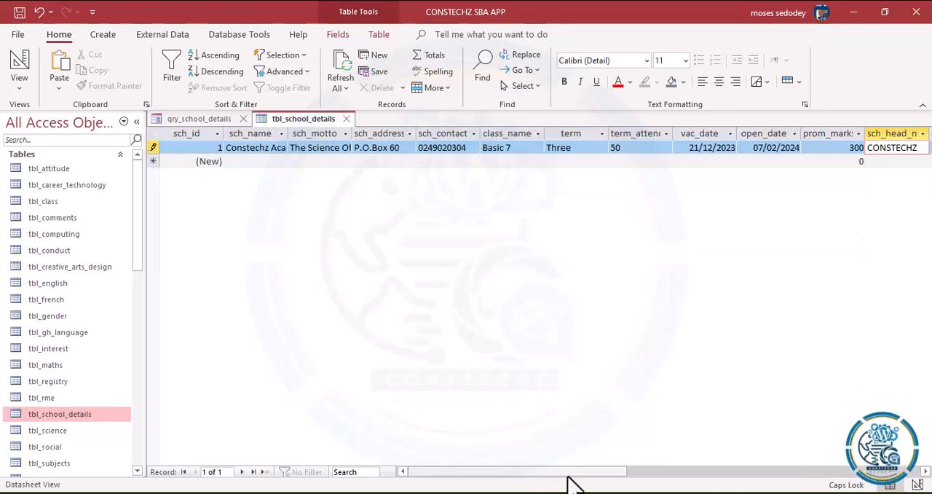
{"action": "left_click_drag", "start_coordinate": [576, 481], "coordinate": [693, 483]}
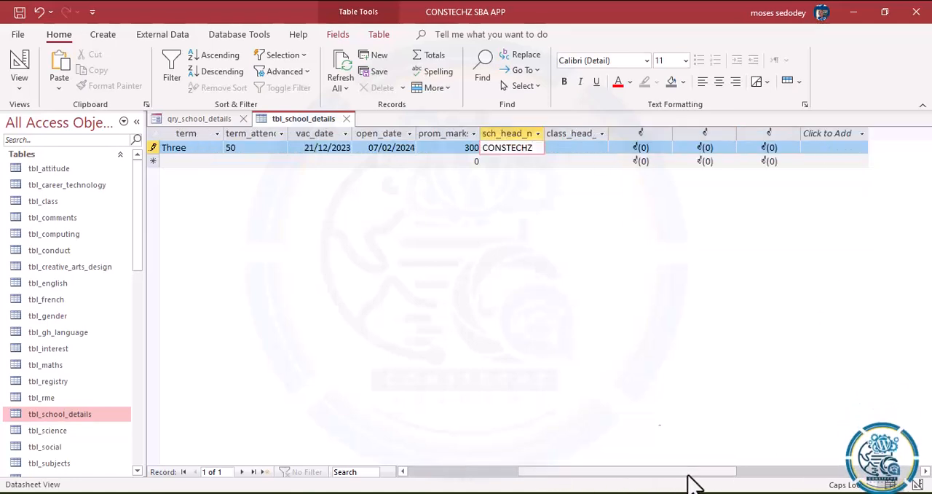
{"action": "left_click", "coordinate": [566, 147]}
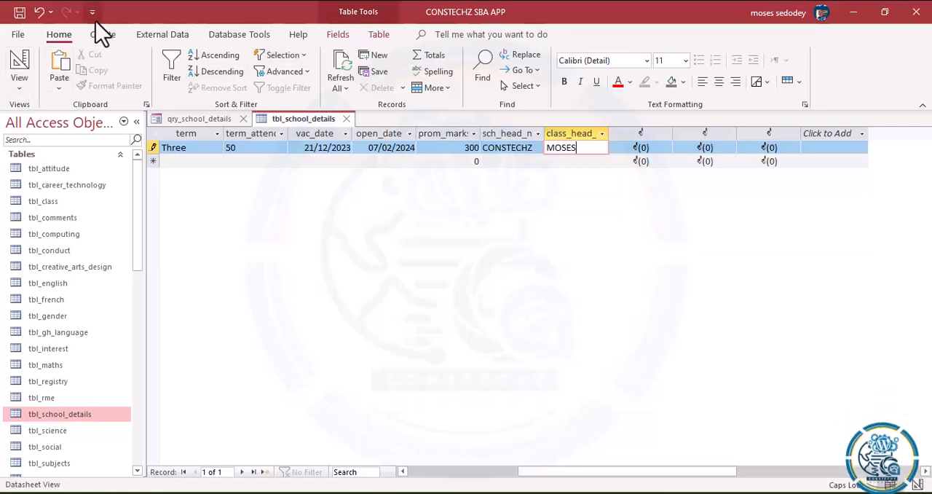
{"action": "left_click", "coordinate": [340, 62]}
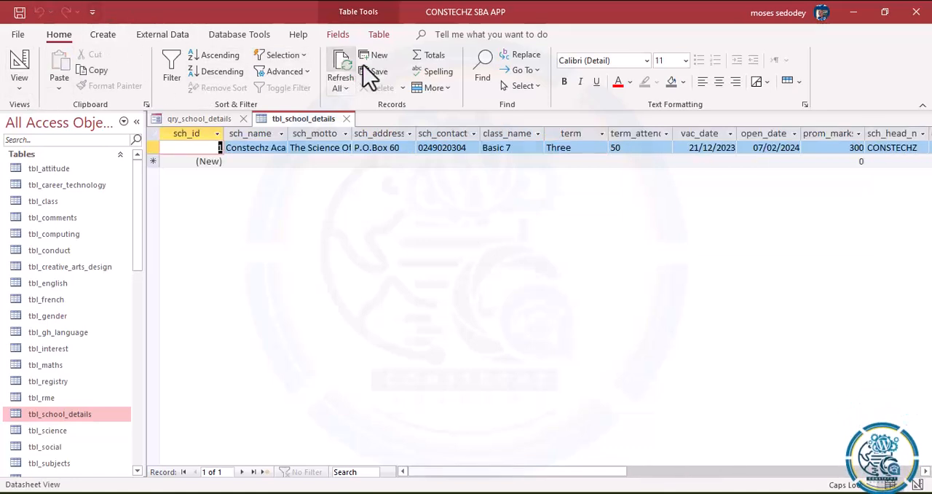
{"action": "left_click", "coordinate": [346, 119]}
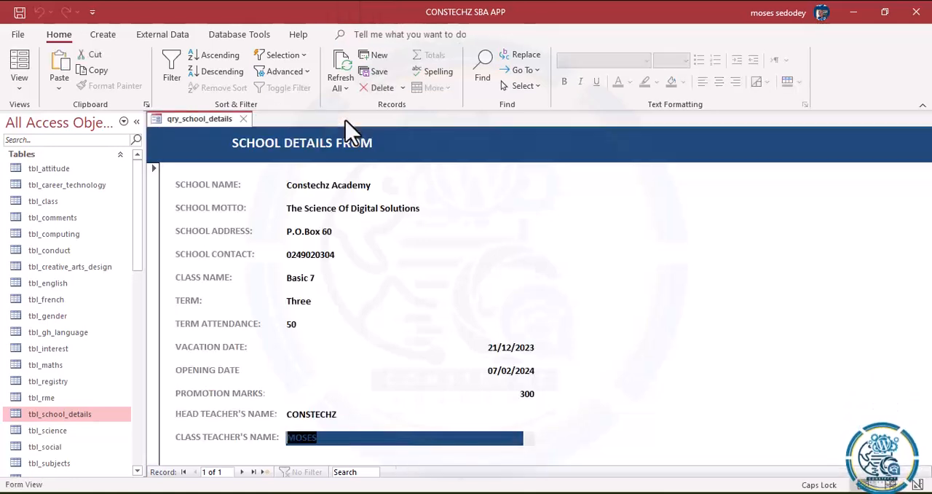
Step: Refresh the school details form and check the Term Attendance, Vacation Date, Opening Date and Term fields while active
{"action": "left_click", "coordinate": [341, 77]}
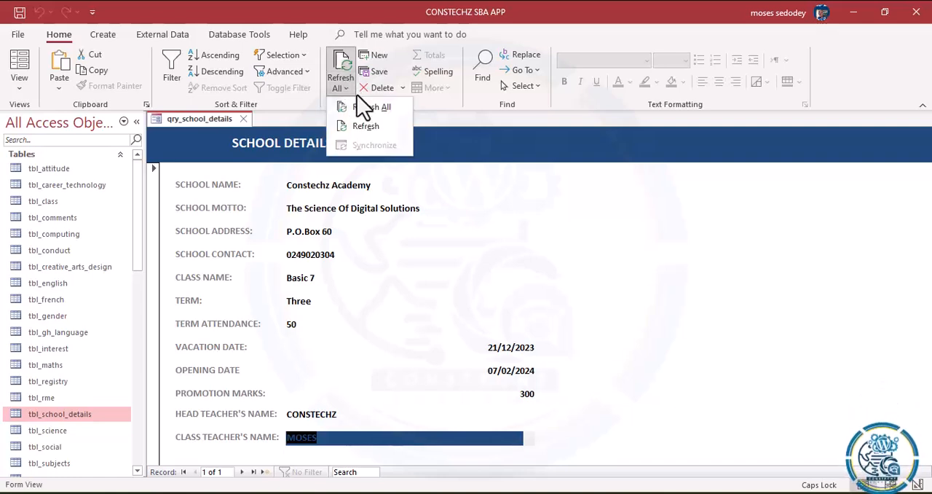
{"action": "left_click", "coordinate": [366, 119]}
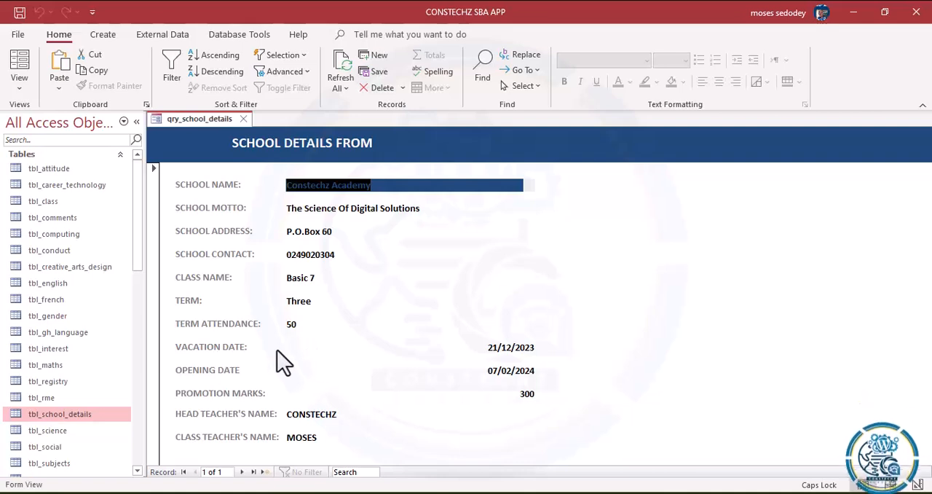
{"action": "left_click", "coordinate": [299, 325]}
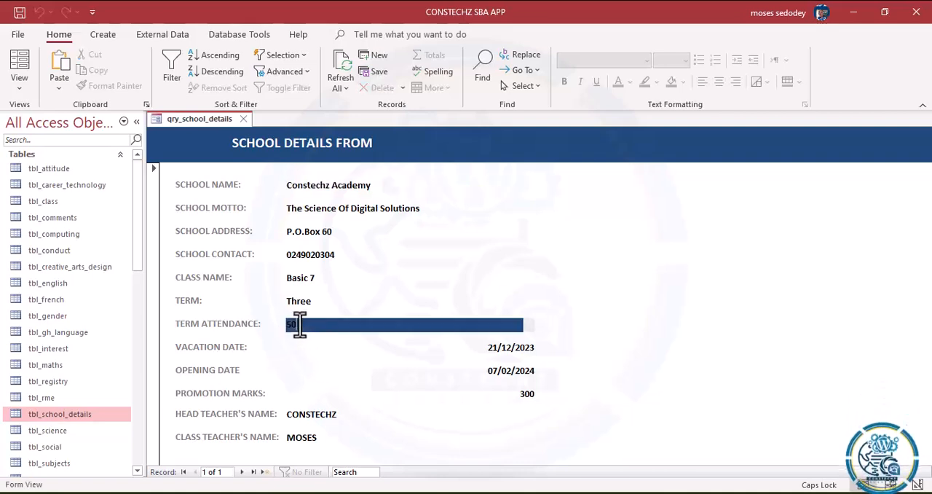
{"action": "left_click", "coordinate": [322, 350]}
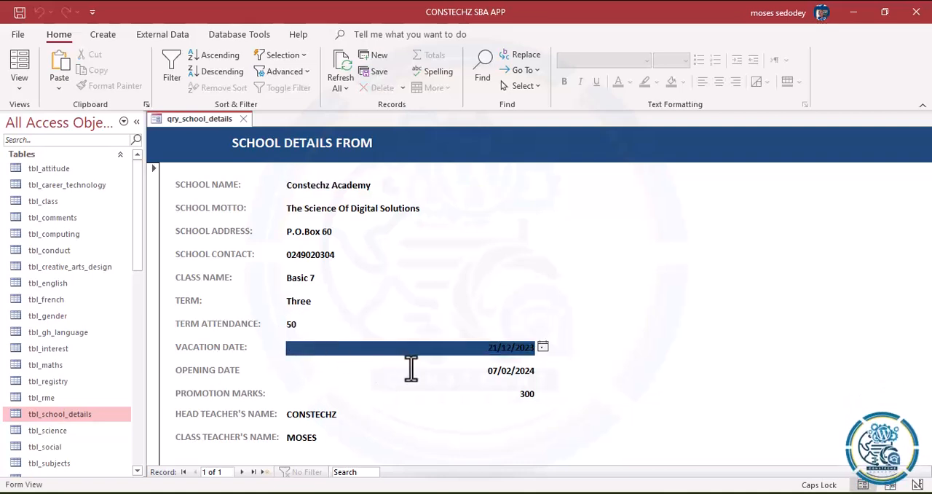
{"action": "left_click", "coordinate": [365, 374]}
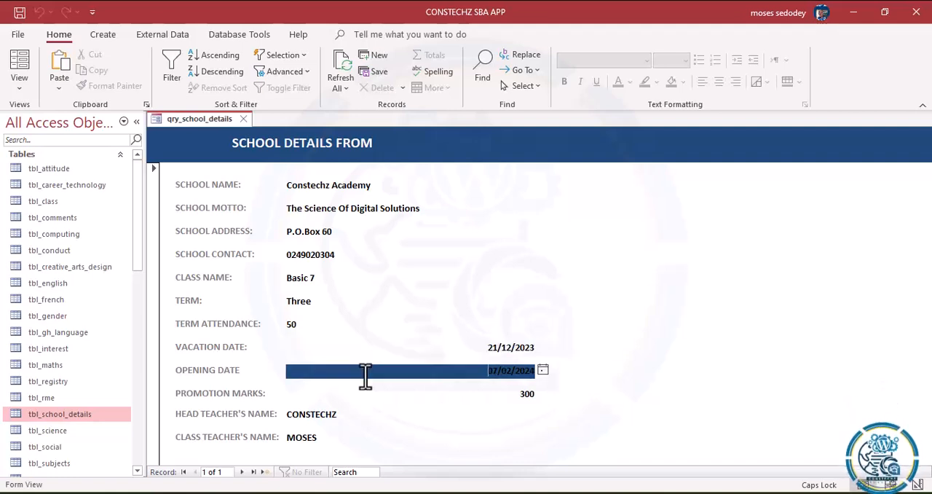
{"action": "left_click", "coordinate": [297, 303]}
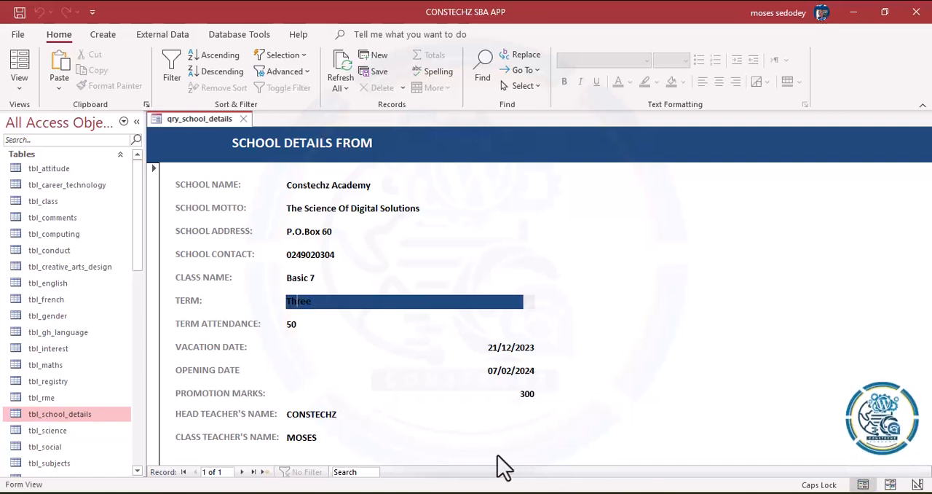
Step: Switch the form to Layout View and change the Term text box to a combo box
{"action": "left_click", "coordinate": [18, 88]}
{"action": "left_click", "coordinate": [44, 150]}
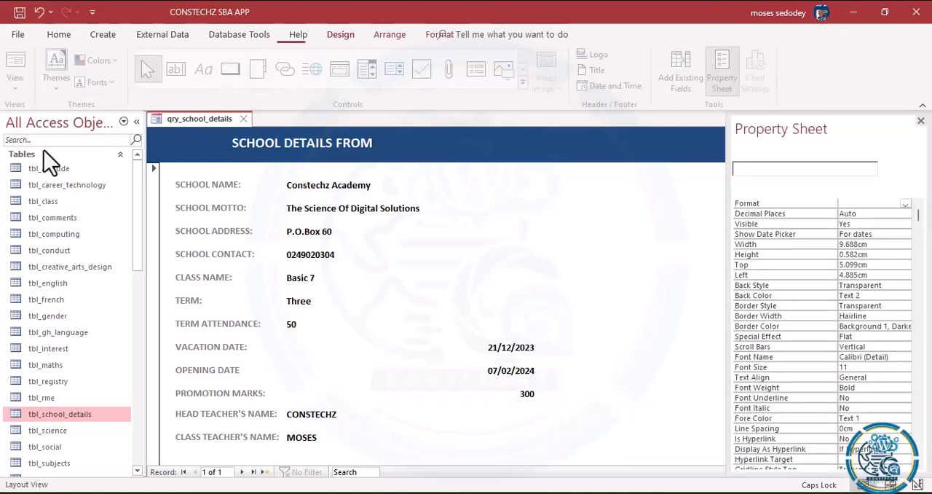
{"action": "right_click", "coordinate": [333, 303]}
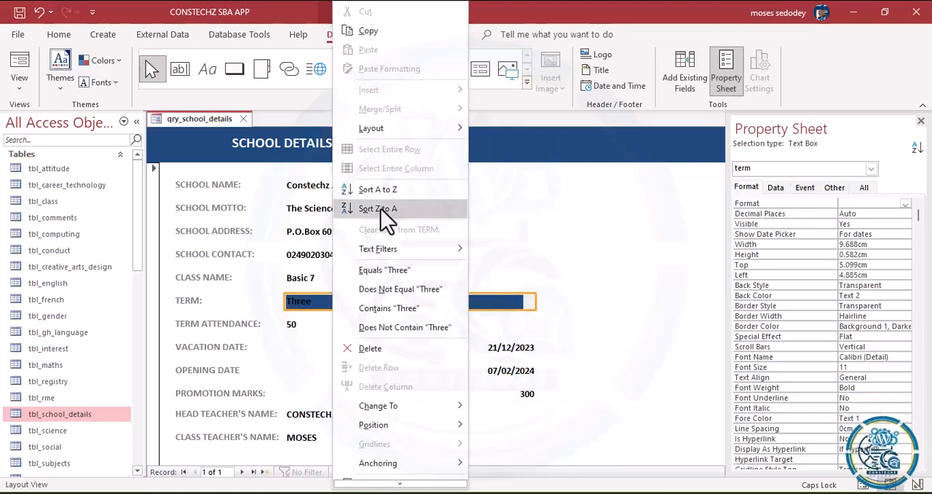
{"action": "mouse_move", "coordinate": [385, 413]}
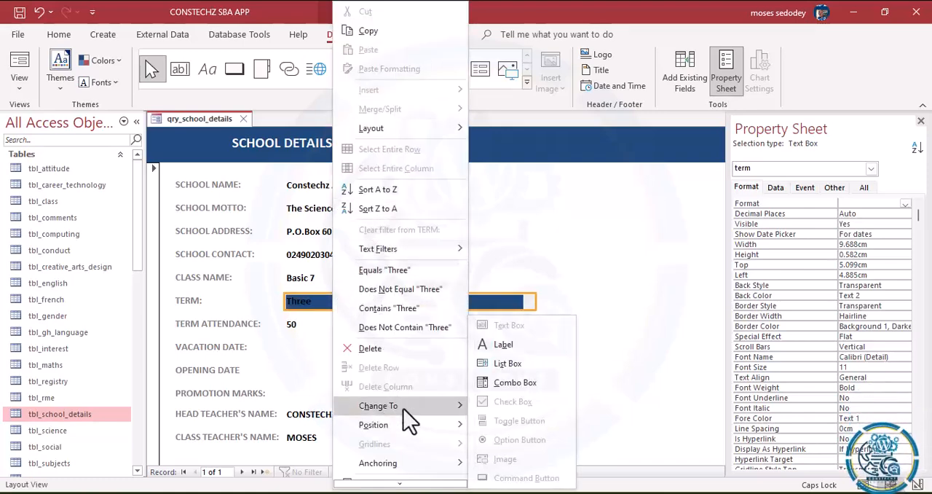
{"action": "left_click", "coordinate": [512, 384]}
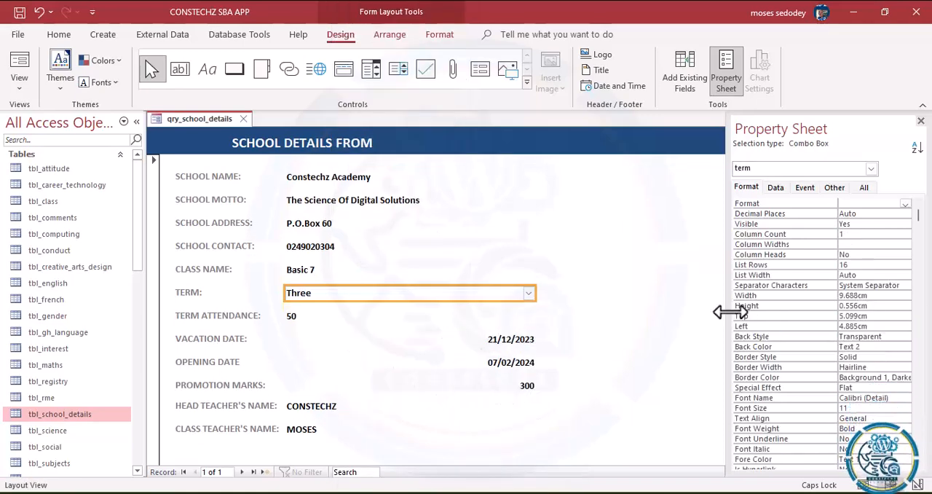
{"action": "left_click", "coordinate": [776, 187]}
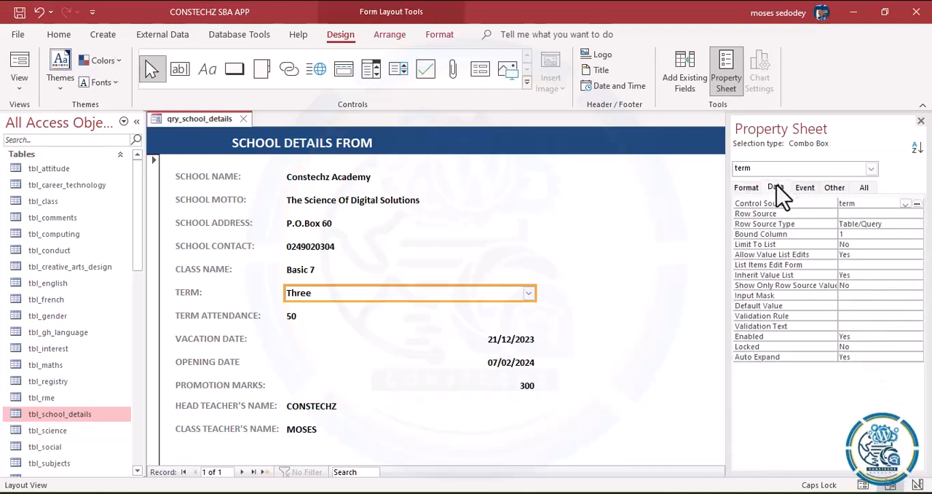
{"action": "left_click", "coordinate": [860, 213]}
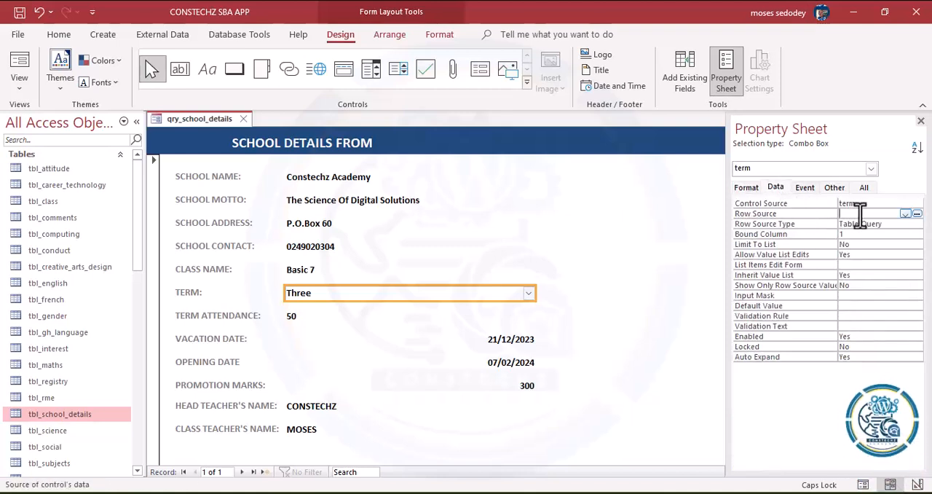
{"action": "left_click", "coordinate": [917, 215]}
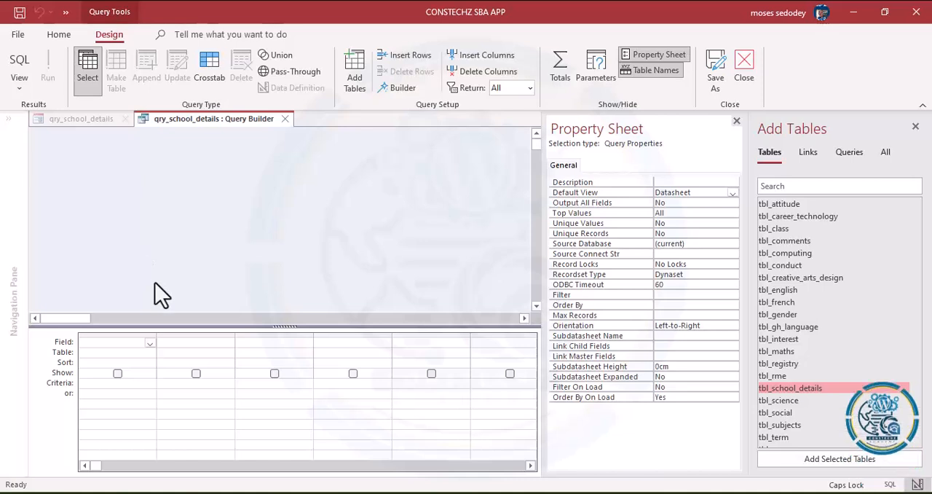
{"action": "left_click", "coordinate": [354, 72]}
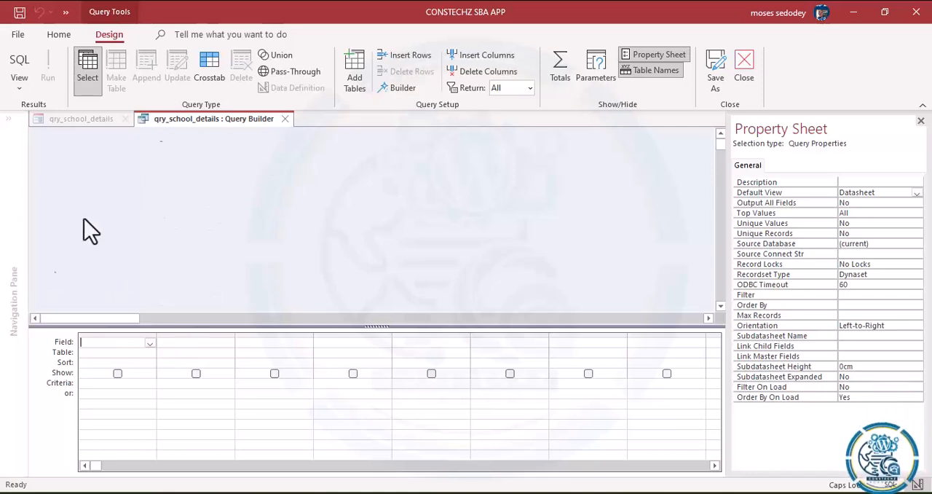
{"action": "left_click", "coordinate": [353, 59]}
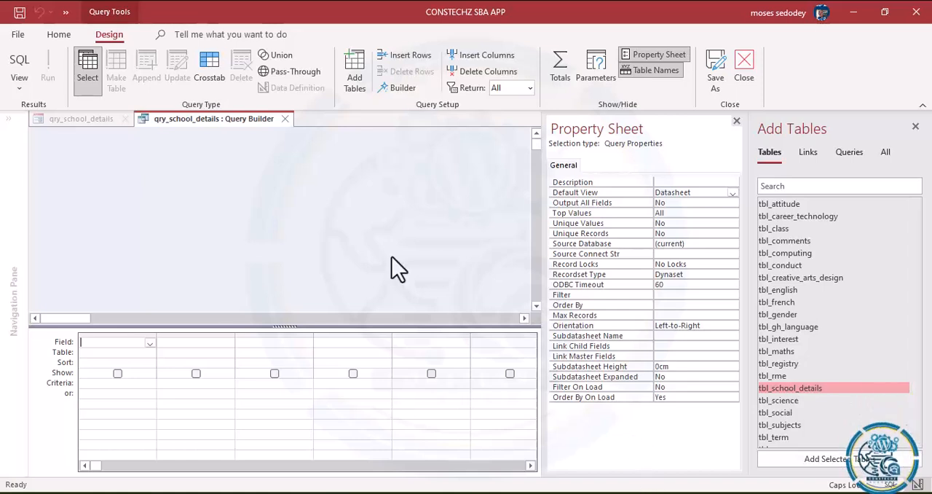
{"action": "left_click", "coordinate": [916, 126]}
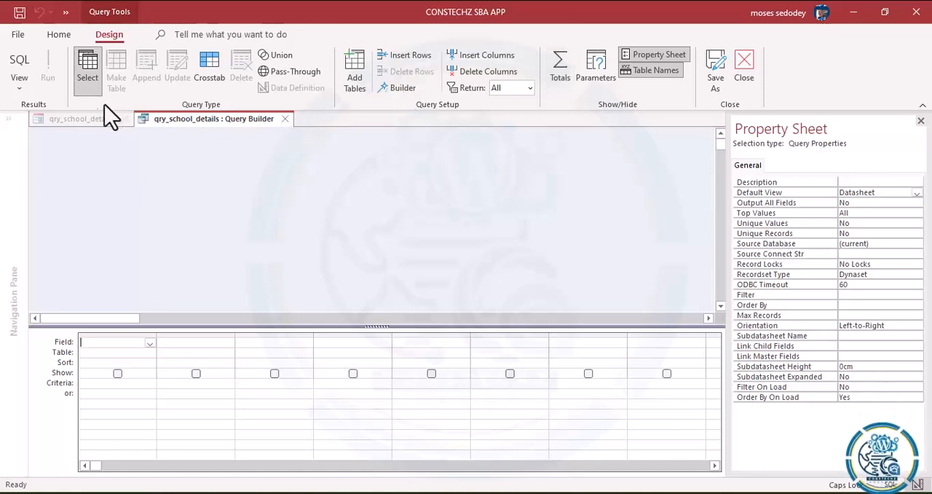
{"action": "left_click", "coordinate": [283, 118]}
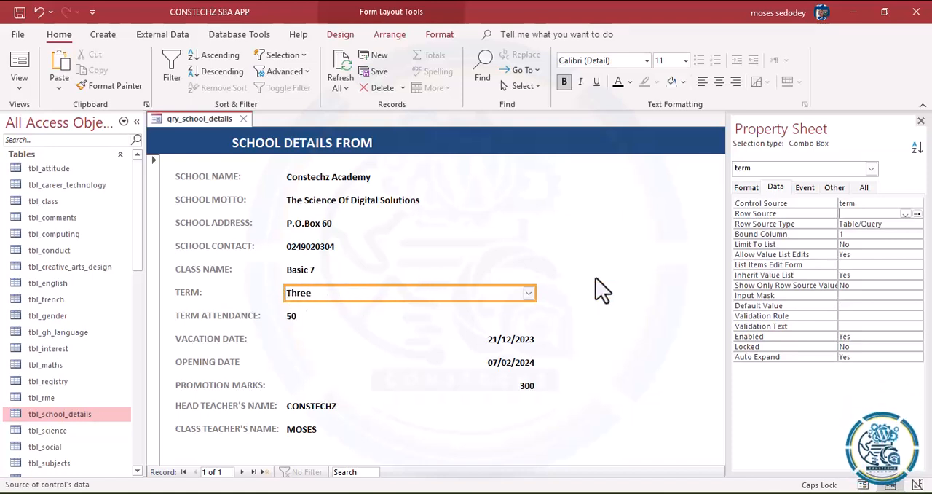
{"action": "left_click", "coordinate": [528, 294]}
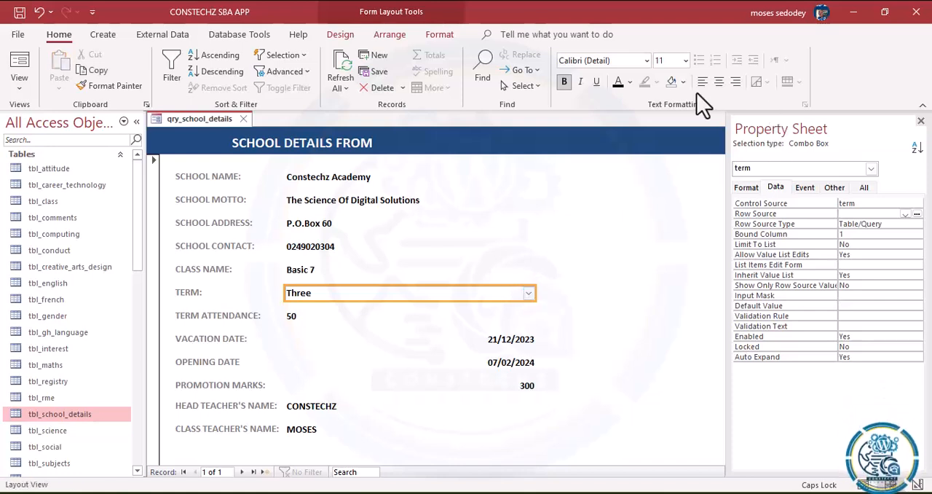
{"action": "left_click", "coordinate": [344, 36]}
{"action": "left_click", "coordinate": [386, 37]}
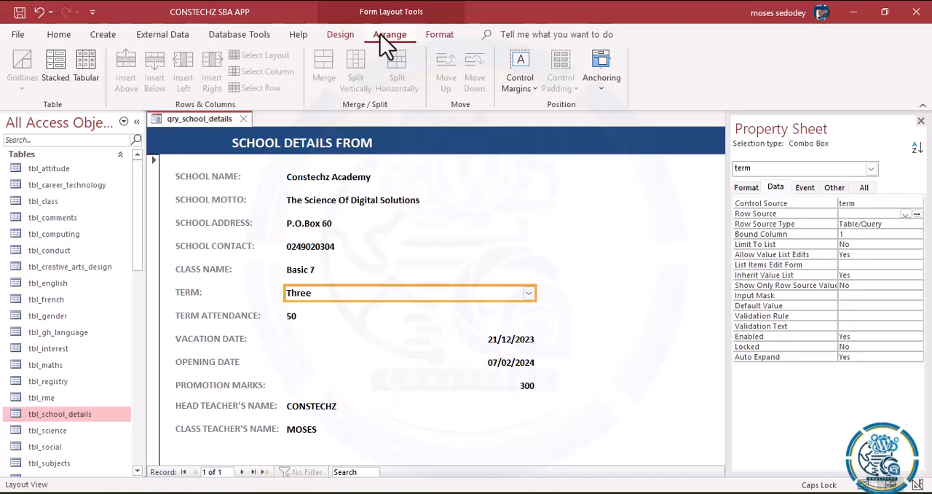
{"action": "left_click", "coordinate": [805, 190]}
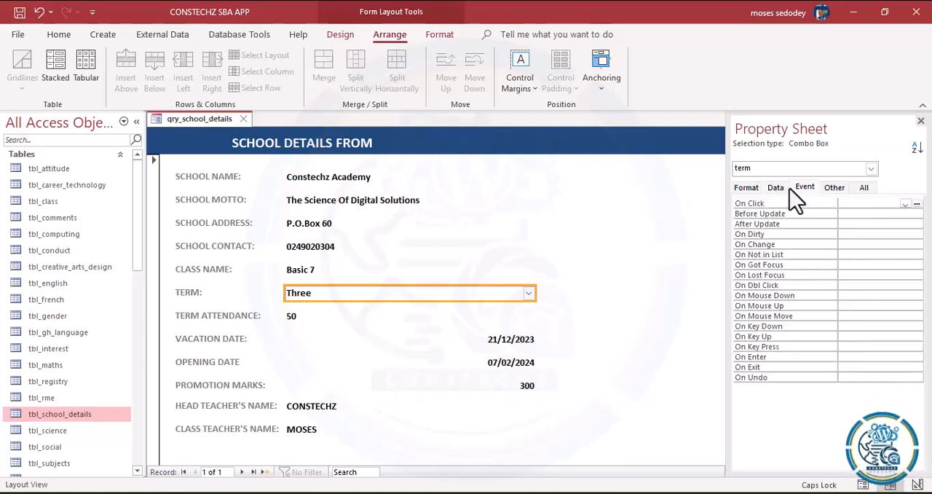
Step: Open the Query Builder for the Term combo box's Row Source and add the term_name field from tbl_term
{"action": "left_click", "coordinate": [778, 189]}
{"action": "left_click", "coordinate": [917, 215]}
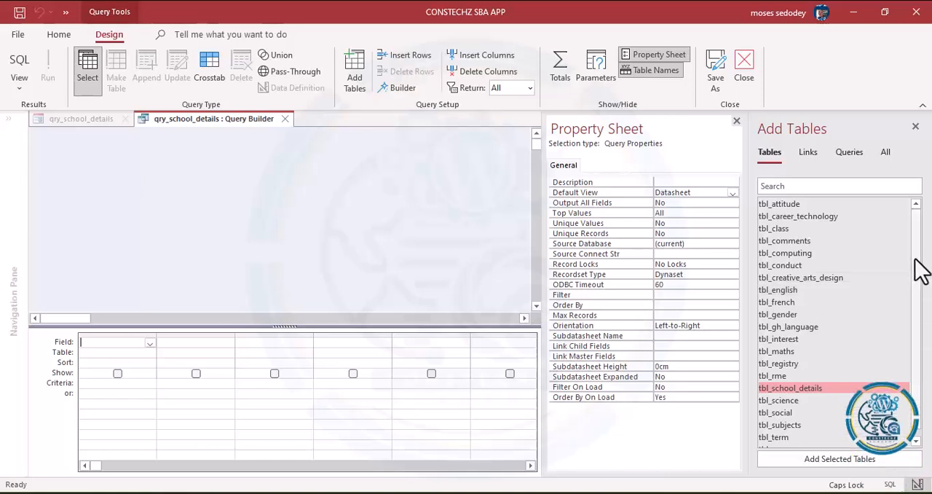
{"action": "left_click_drag", "start_coordinate": [916, 259], "coordinate": [918, 277]}
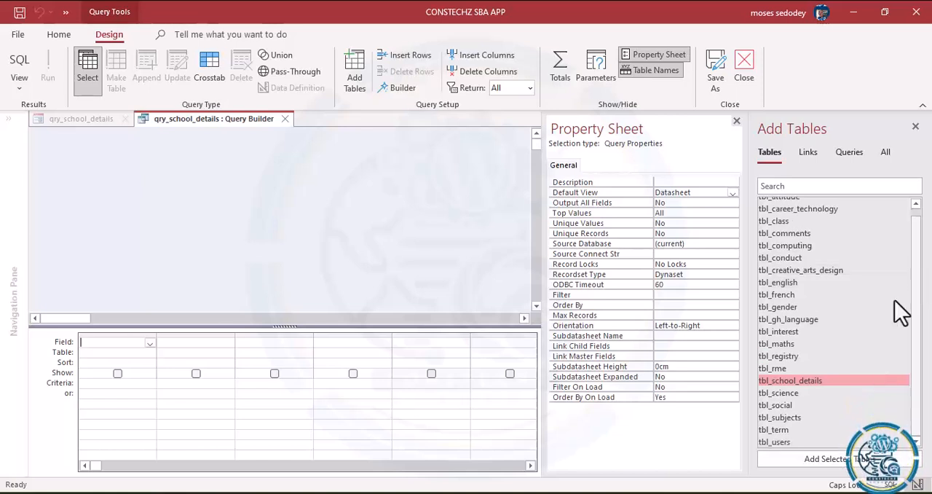
{"action": "double_click", "coordinate": [782, 428]}
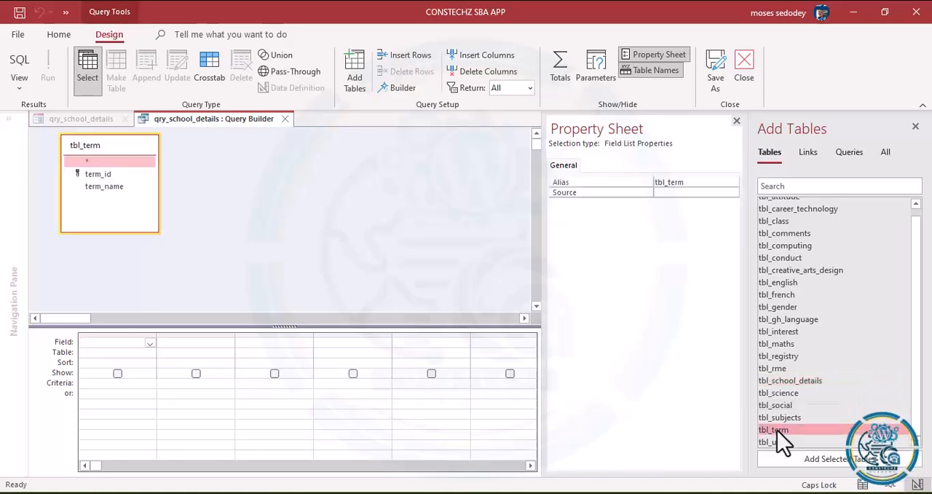
{"action": "left_click", "coordinate": [99, 187]}
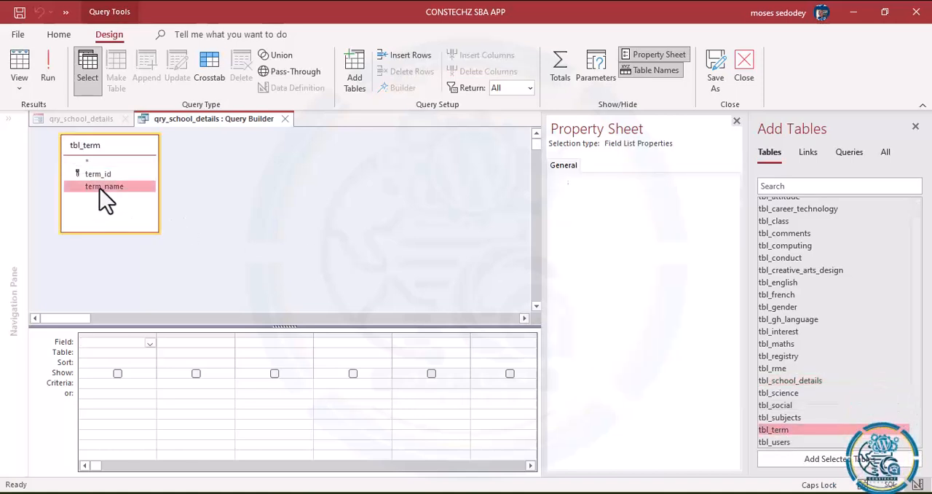
{"action": "double_click", "coordinate": [99, 187]}
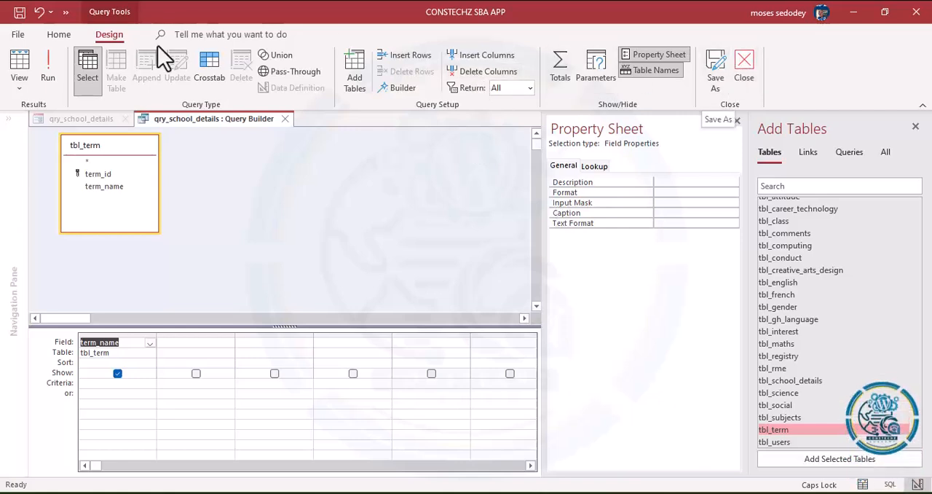
Step: Run the term_name query to preview its records and return it to Design View
{"action": "left_click", "coordinate": [48, 67]}
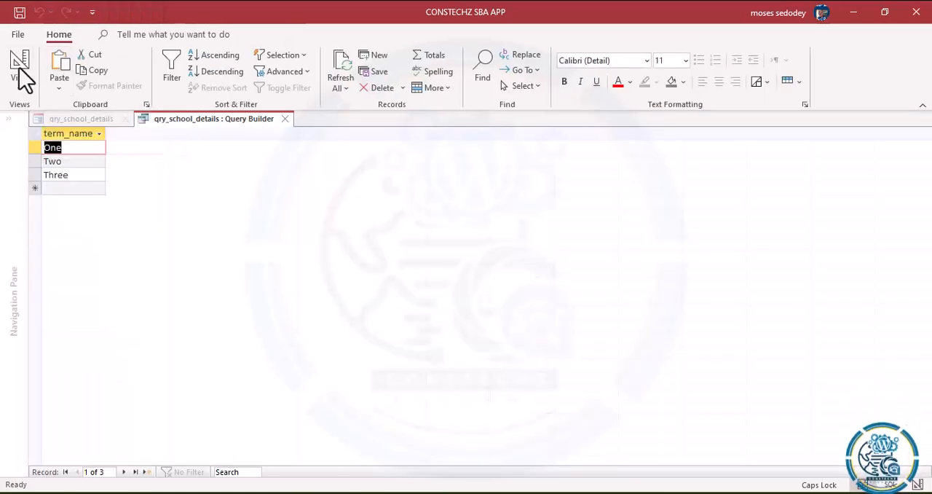
{"action": "left_click", "coordinate": [20, 87]}
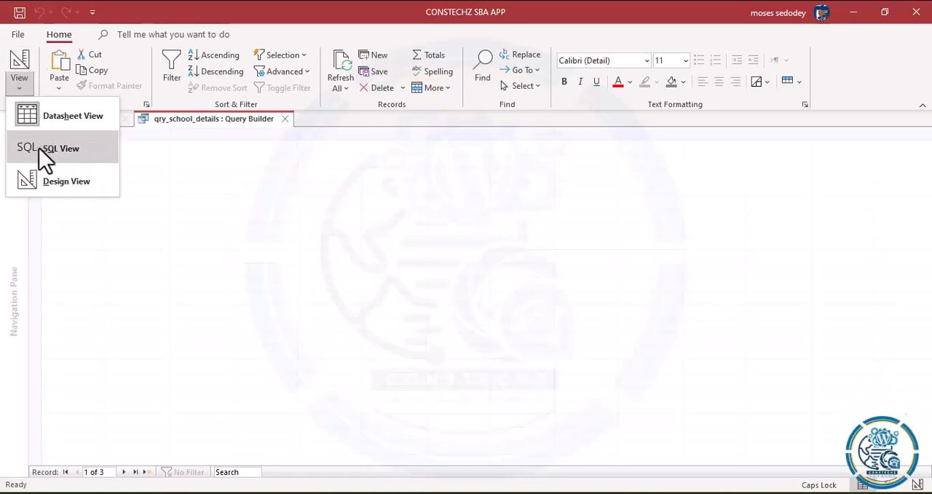
{"action": "left_click", "coordinate": [40, 182]}
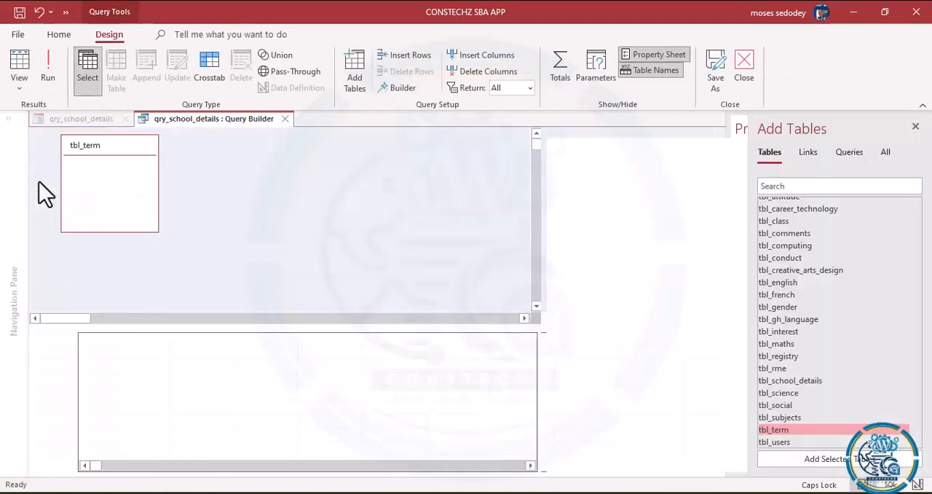
Step: Close the Query Builder and save the SQL statement to the Term combo box's Row Source
{"action": "left_click", "coordinate": [716, 72]}
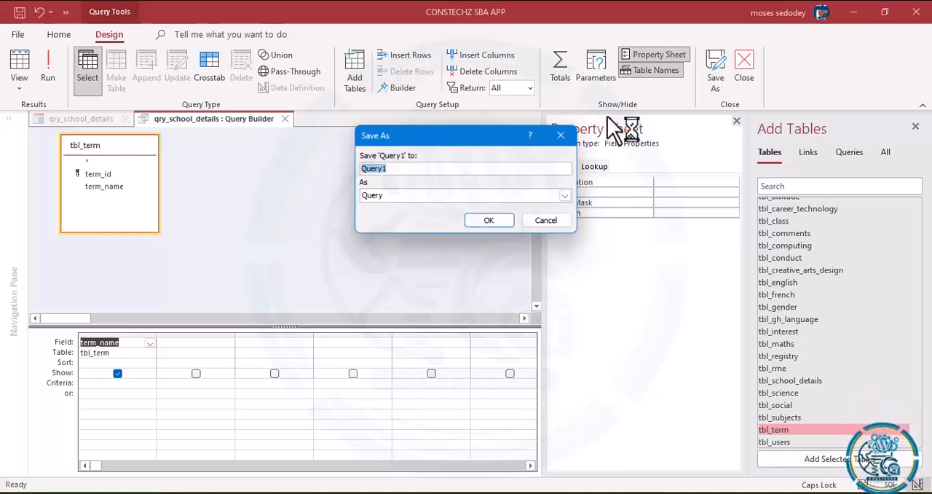
{"action": "left_click", "coordinate": [561, 135]}
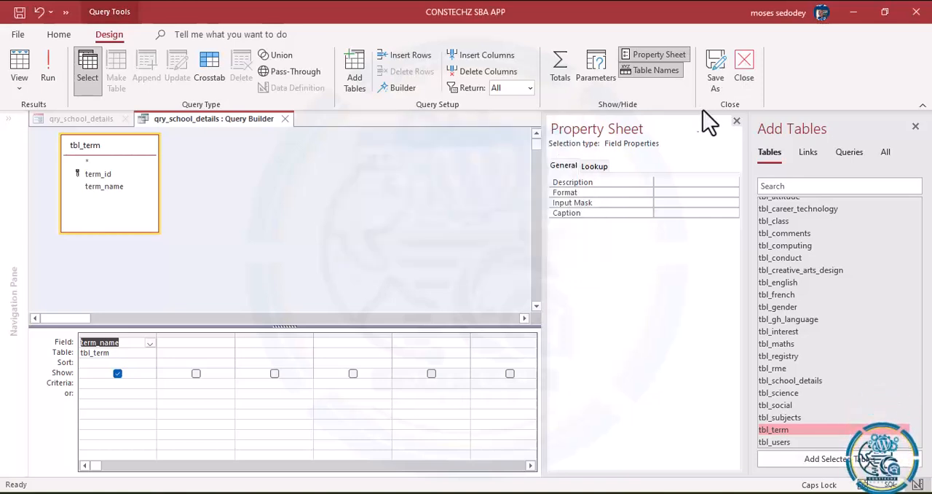
{"action": "left_click", "coordinate": [746, 64]}
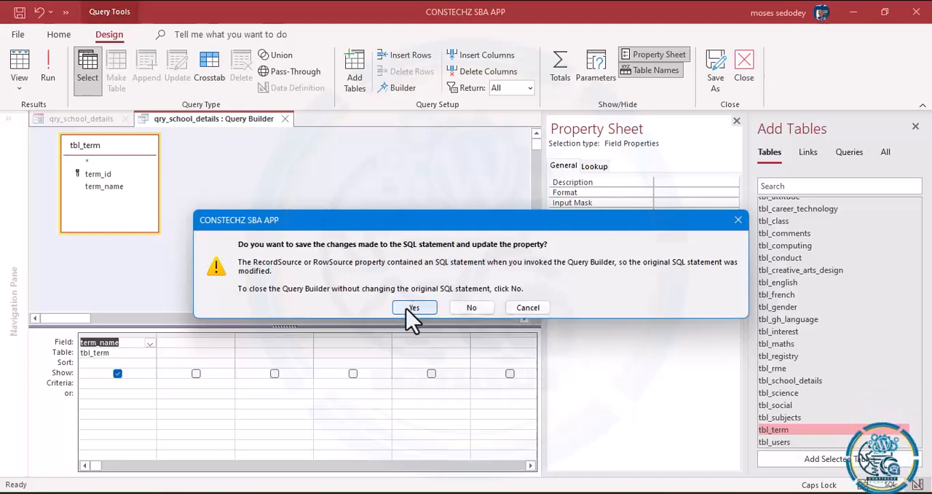
{"action": "left_click", "coordinate": [407, 309]}
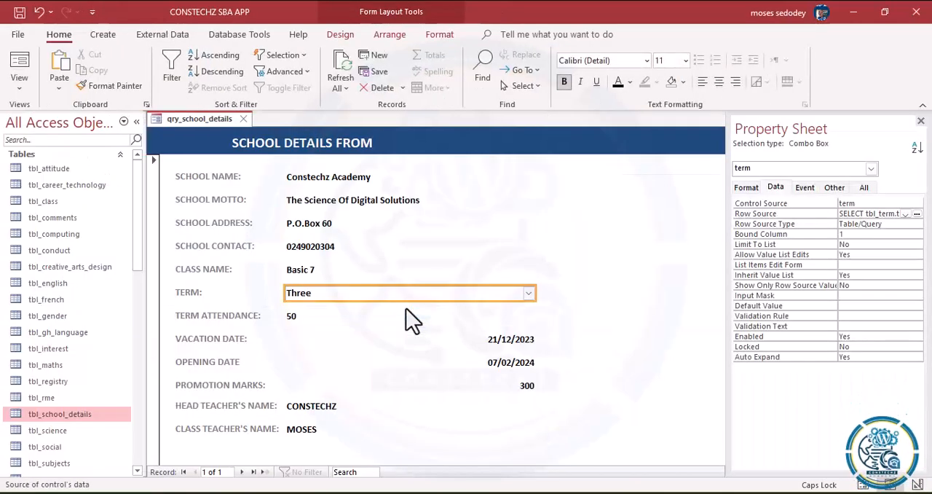
Step: Switch the school details form to Form View and check the choices in the Term combo box
{"action": "left_click", "coordinate": [529, 293]}
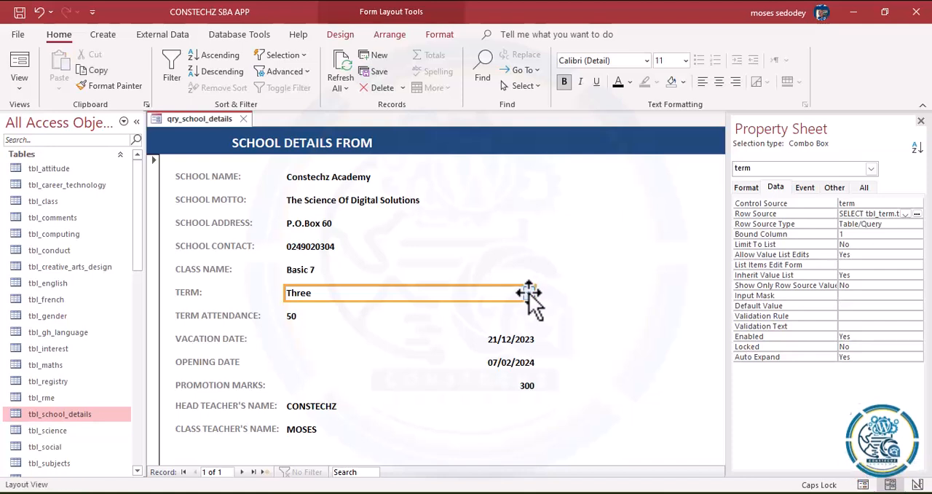
{"action": "left_click", "coordinate": [26, 87]}
{"action": "left_click", "coordinate": [52, 116]}
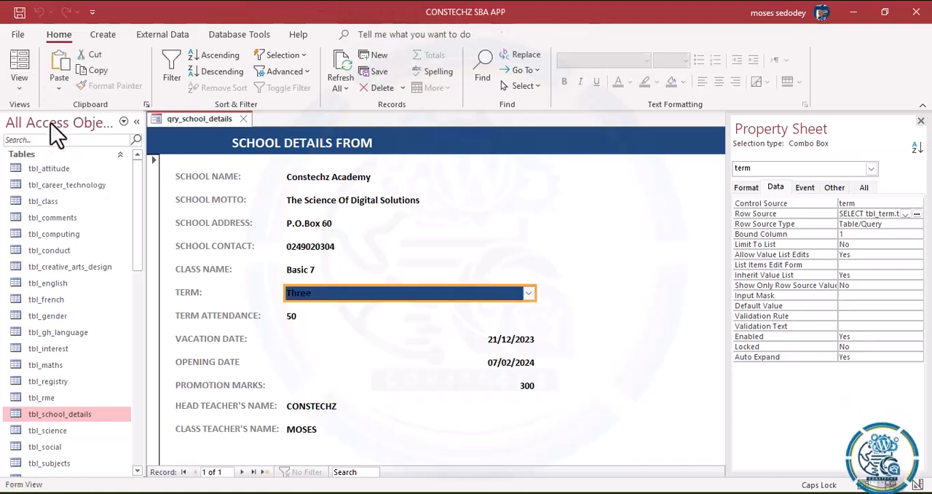
{"action": "left_click", "coordinate": [529, 294]}
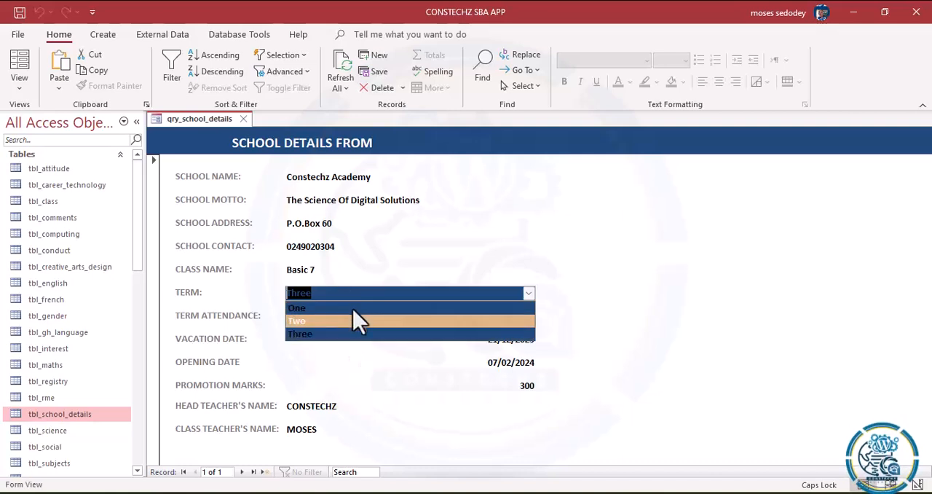
{"action": "left_click", "coordinate": [403, 271]}
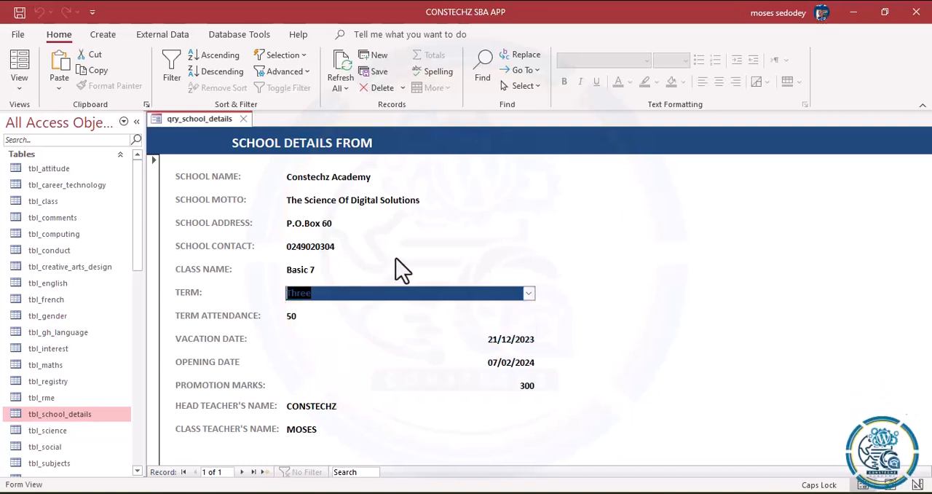
{"action": "key", "text": "Tab"}
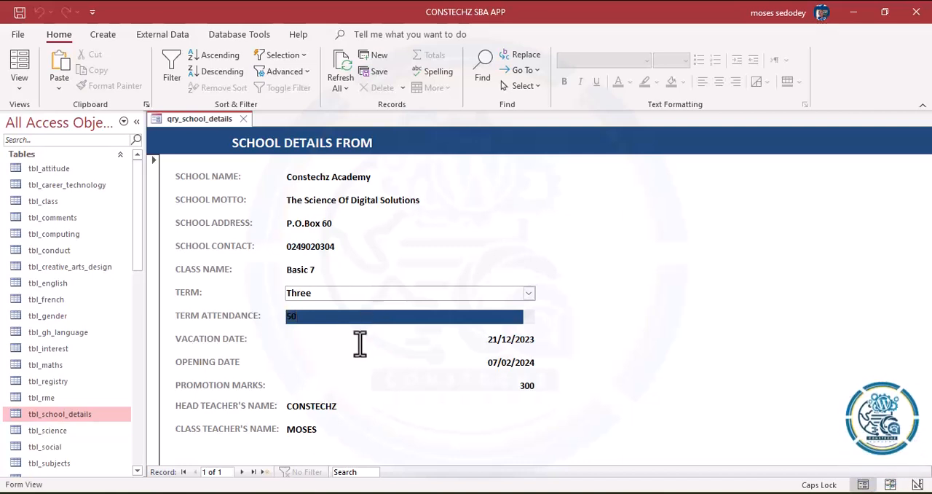
{"action": "left_click", "coordinate": [308, 270]}
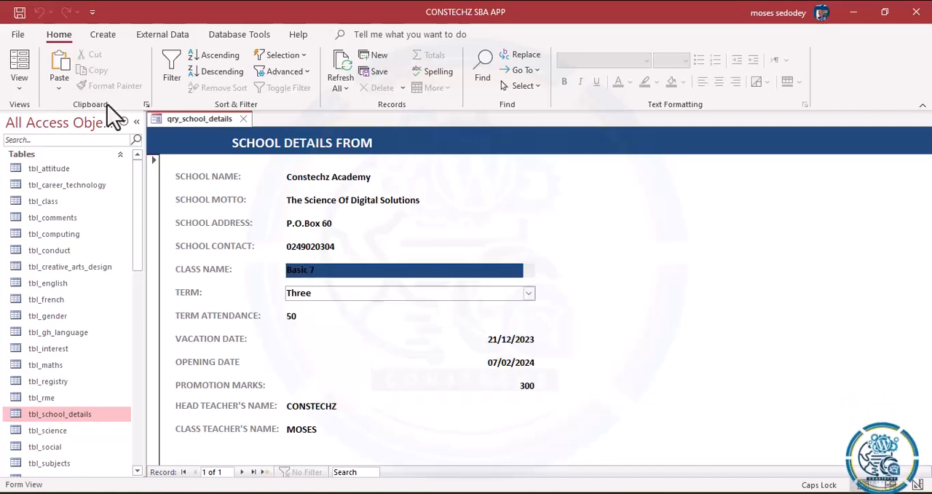
Step: Switch the form to Design View and change the Class Name text box to a combo box
{"action": "left_click", "coordinate": [18, 91]}
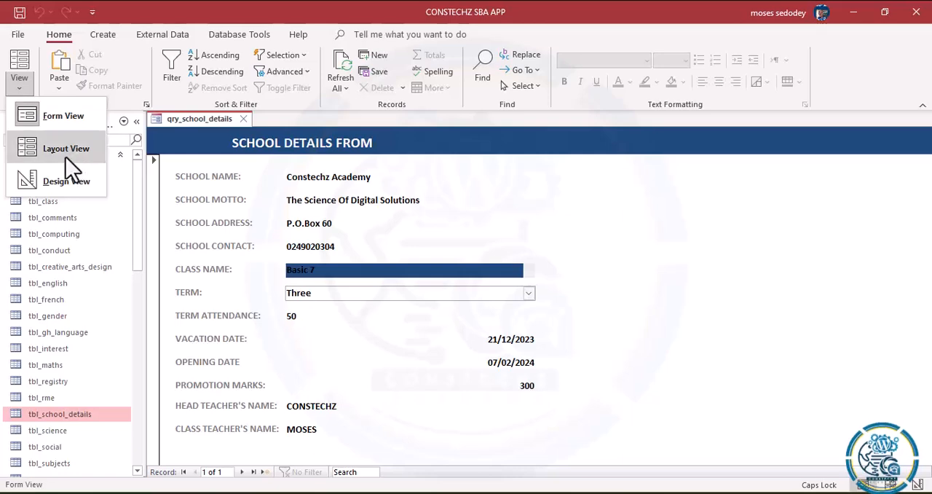
{"action": "left_click", "coordinate": [58, 182]}
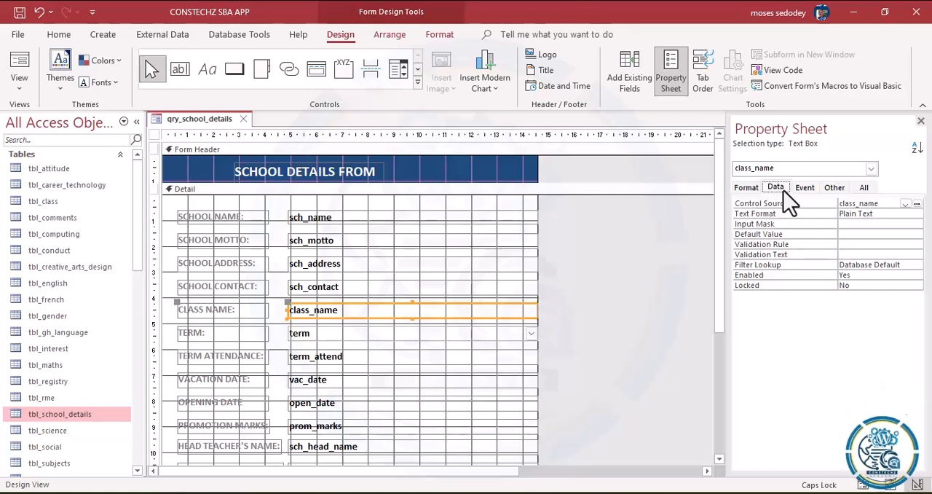
{"action": "left_click", "coordinate": [807, 192]}
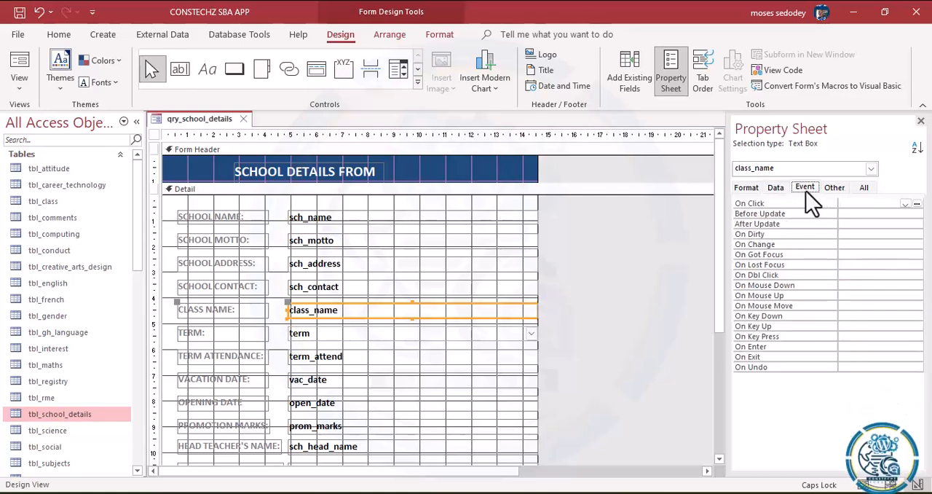
{"action": "right_click", "coordinate": [380, 315]}
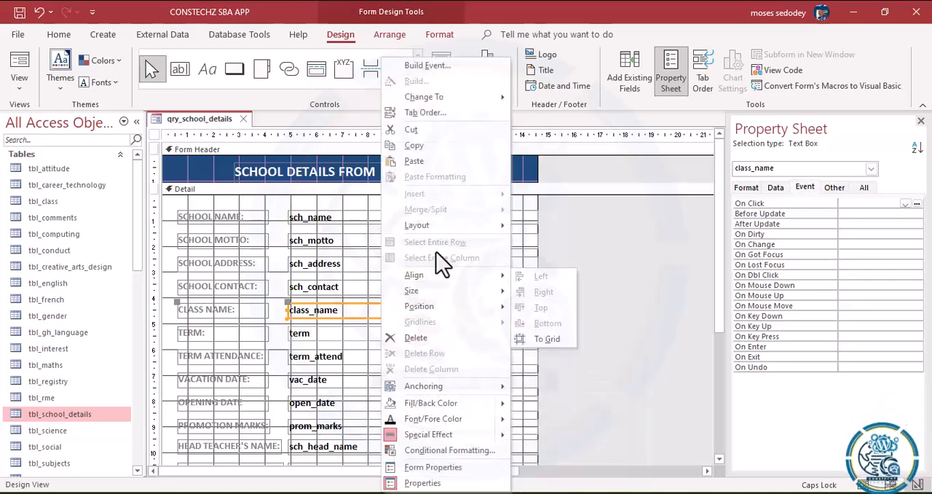
{"action": "mouse_move", "coordinate": [454, 97]}
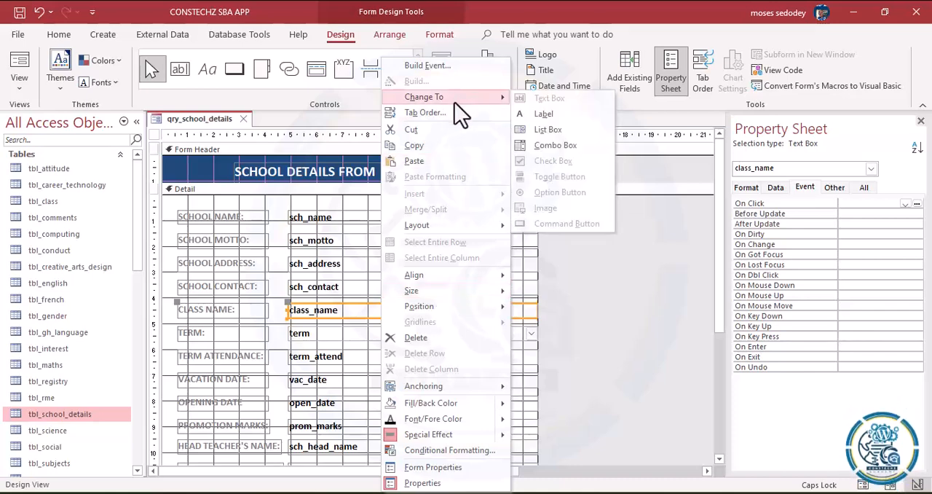
{"action": "left_click", "coordinate": [564, 149]}
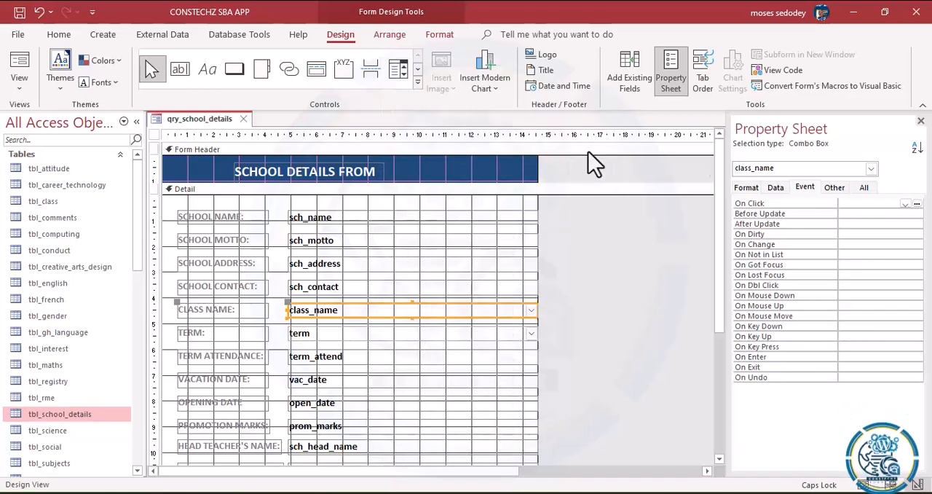
Step: Build the Class Name combo box's Row Source from the class_name field of tbl_class and save the SQL statement
{"action": "left_click", "coordinate": [776, 188]}
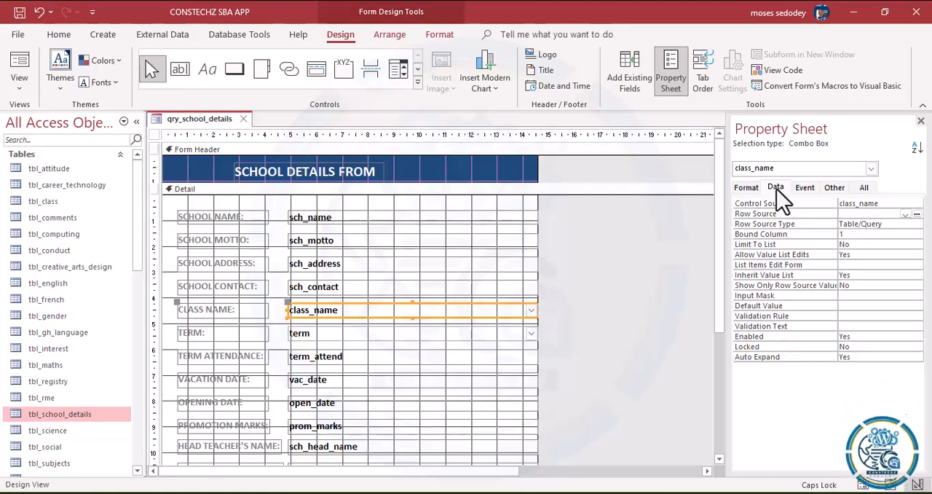
{"action": "left_click", "coordinate": [917, 214]}
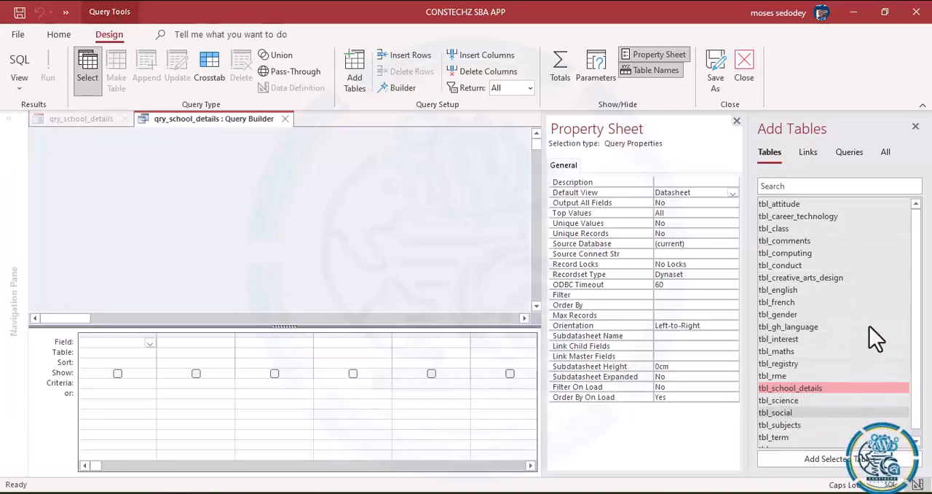
{"action": "double_click", "coordinate": [776, 228]}
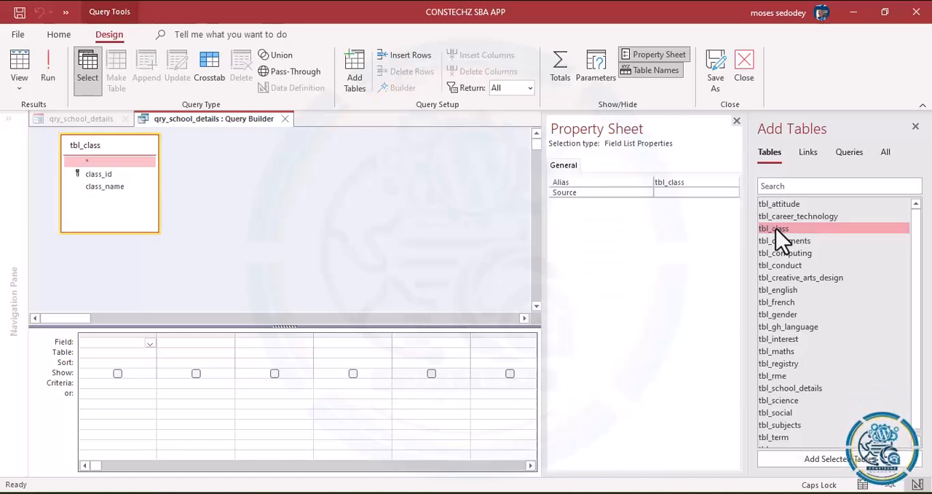
{"action": "double_click", "coordinate": [104, 187]}
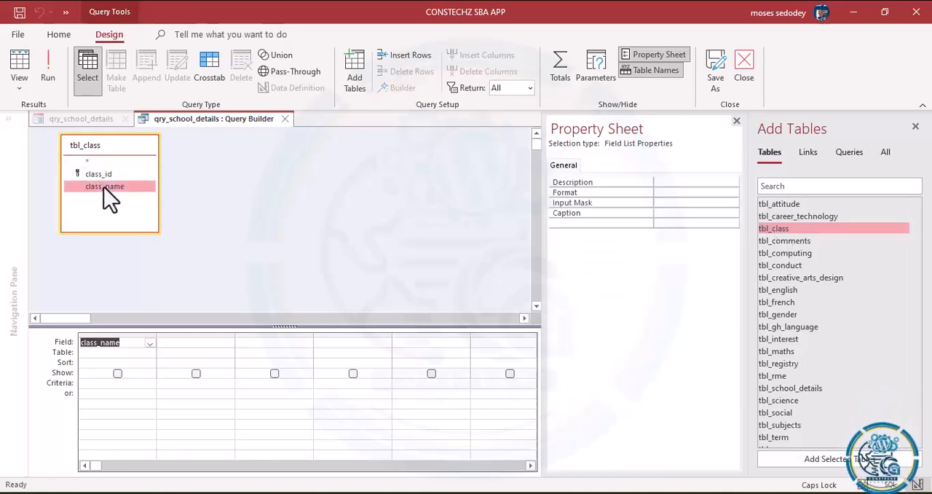
{"action": "left_click", "coordinate": [743, 64]}
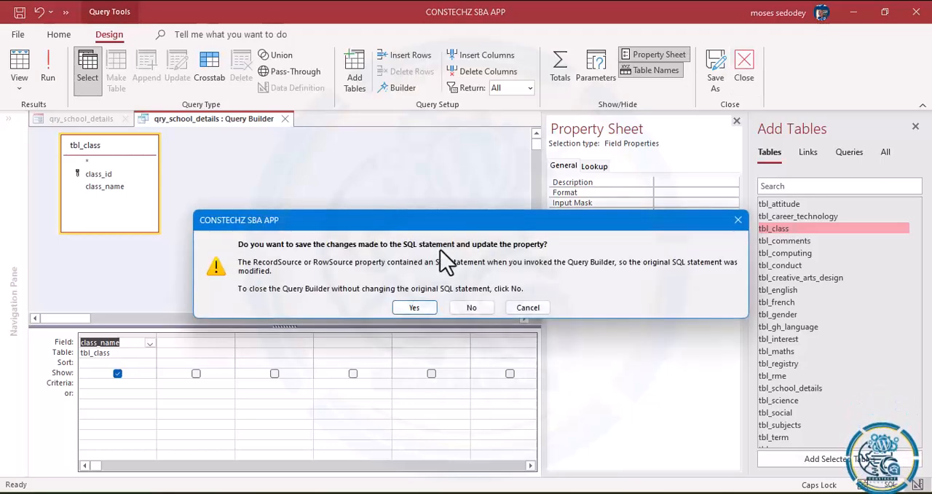
{"action": "left_click", "coordinate": [415, 307]}
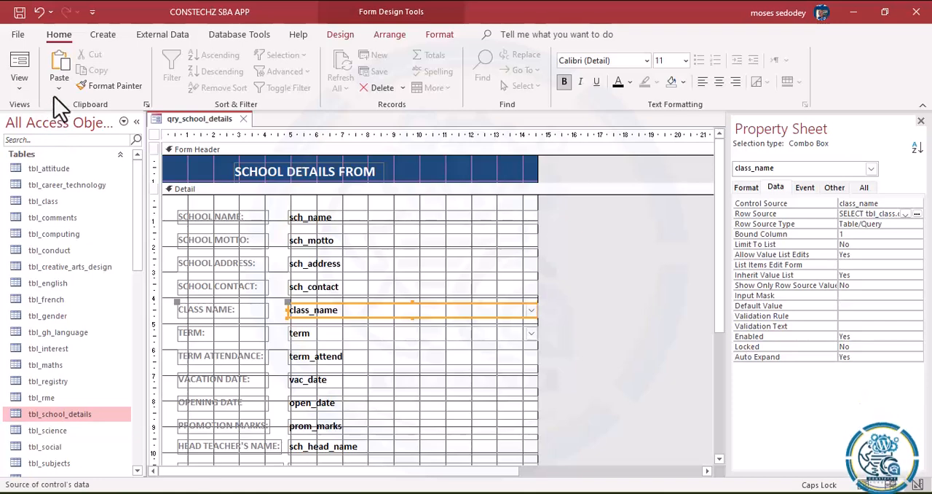
Step: Switch the form to Form View and check the choices in the Class Name and Term combo boxes
{"action": "left_click", "coordinate": [22, 86]}
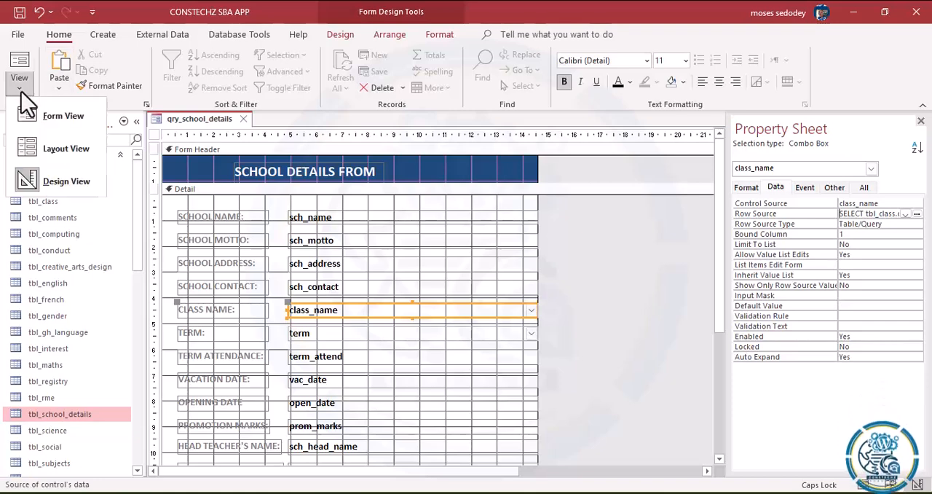
{"action": "left_click", "coordinate": [45, 125]}
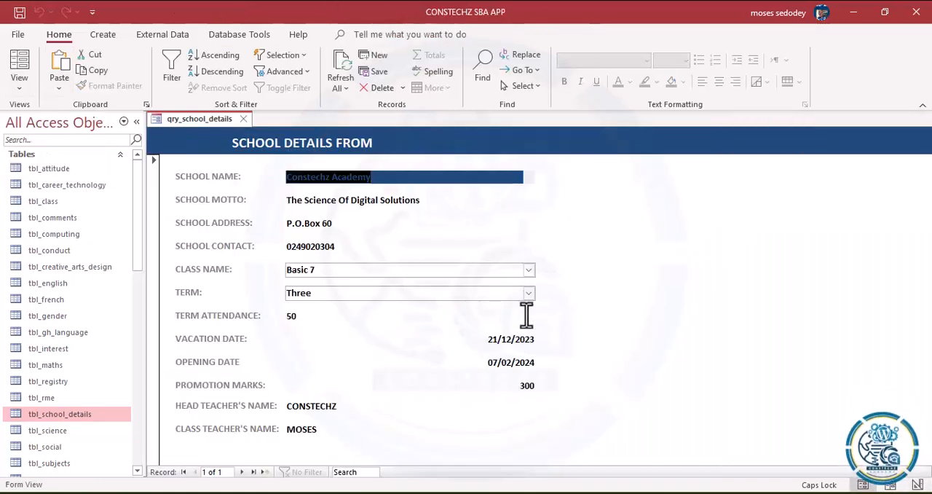
{"action": "left_click", "coordinate": [529, 270]}
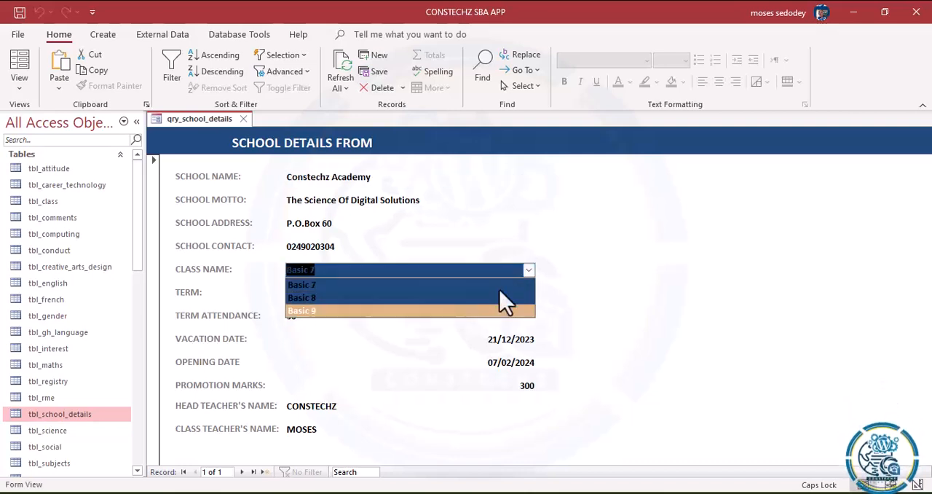
{"action": "left_click", "coordinate": [516, 248]}
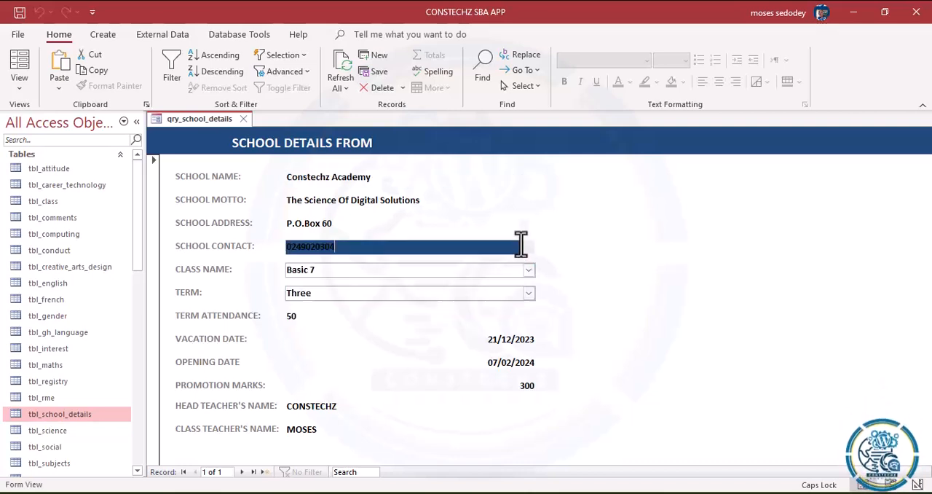
{"action": "left_click", "coordinate": [529, 292]}
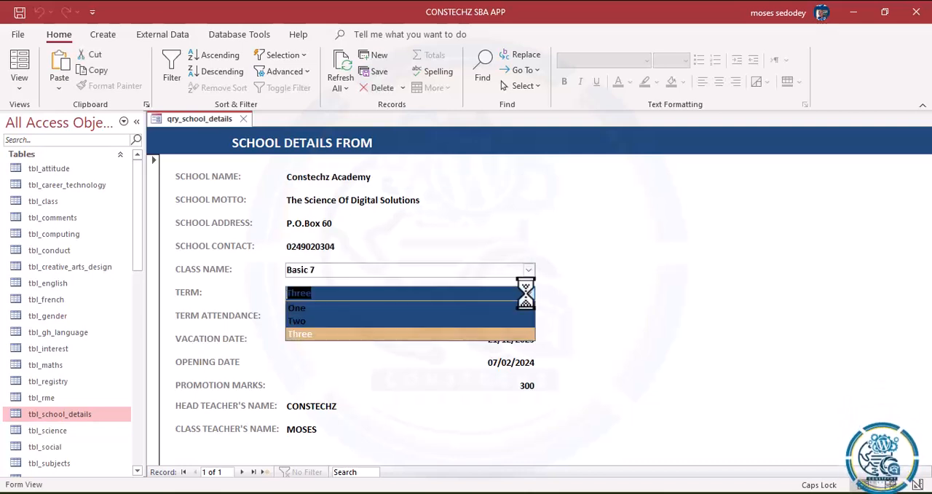
{"action": "left_click", "coordinate": [433, 393]}
{"action": "left_click", "coordinate": [433, 393]}
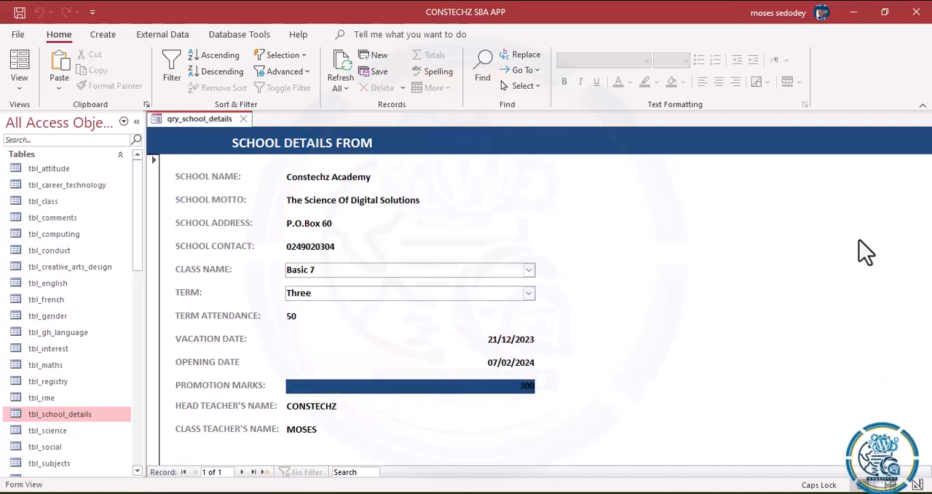
Step: Switch the school details form to Design View and make the outline and fill of all the data field controls transparent
{"action": "left_click", "coordinate": [26, 94]}
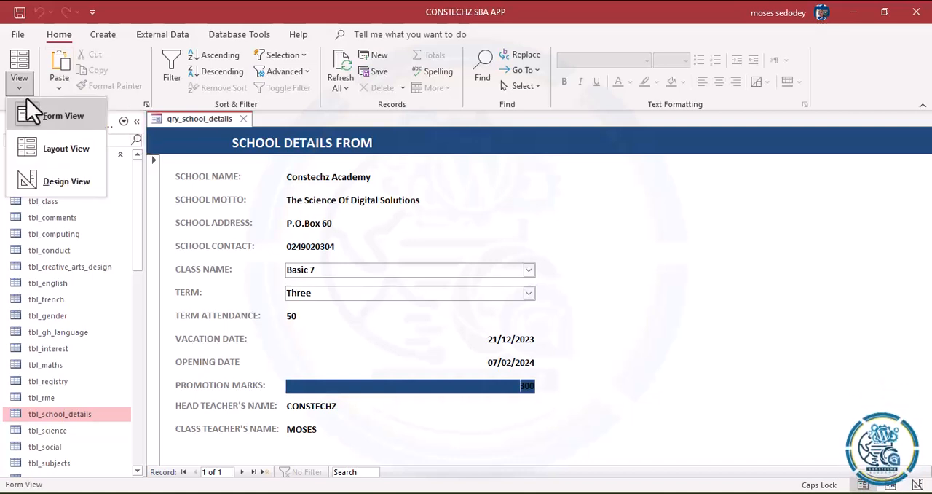
{"action": "left_click", "coordinate": [58, 182]}
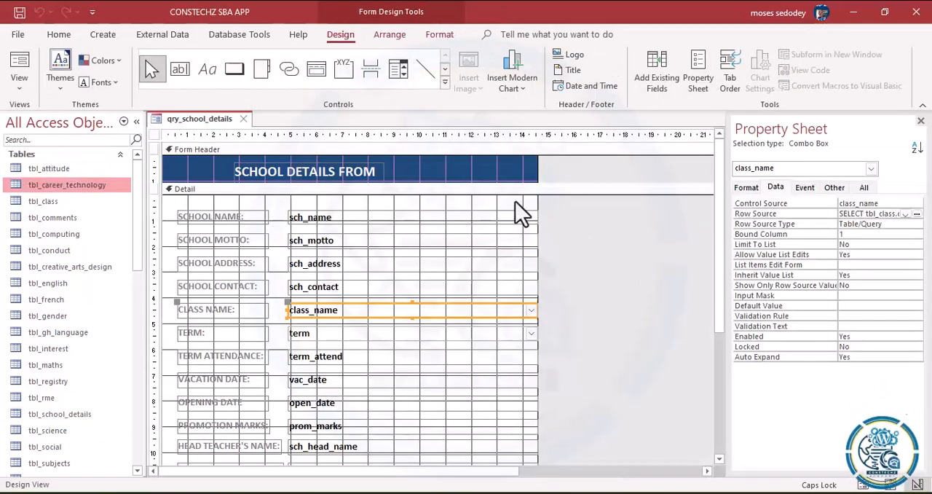
{"action": "left_click_drag", "start_coordinate": [342, 202], "coordinate": [370, 485]}
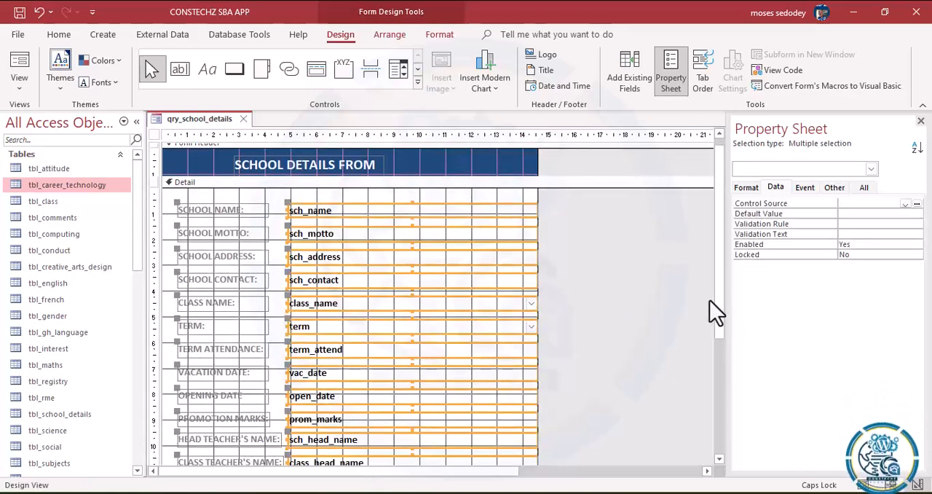
{"action": "scroll", "coordinate": [721, 466], "scroll_direction": "down", "scroll_amount": 10}
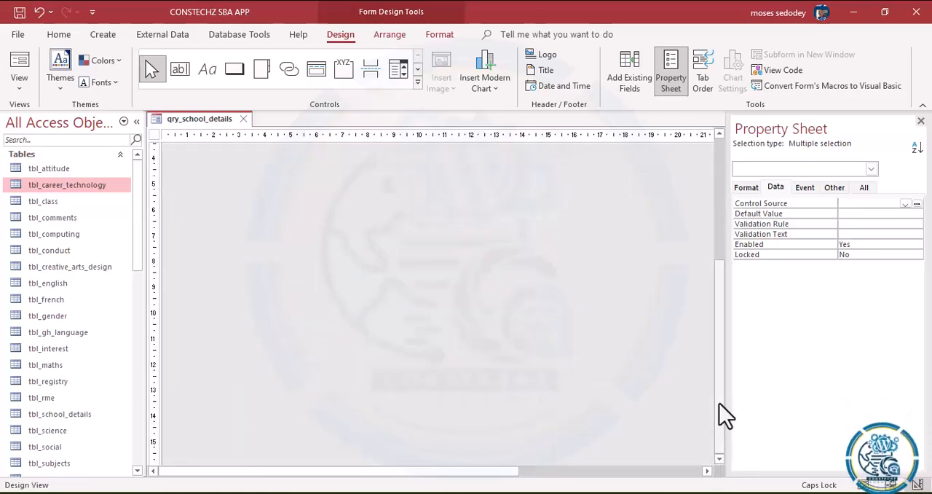
{"action": "left_click", "coordinate": [720, 135]}
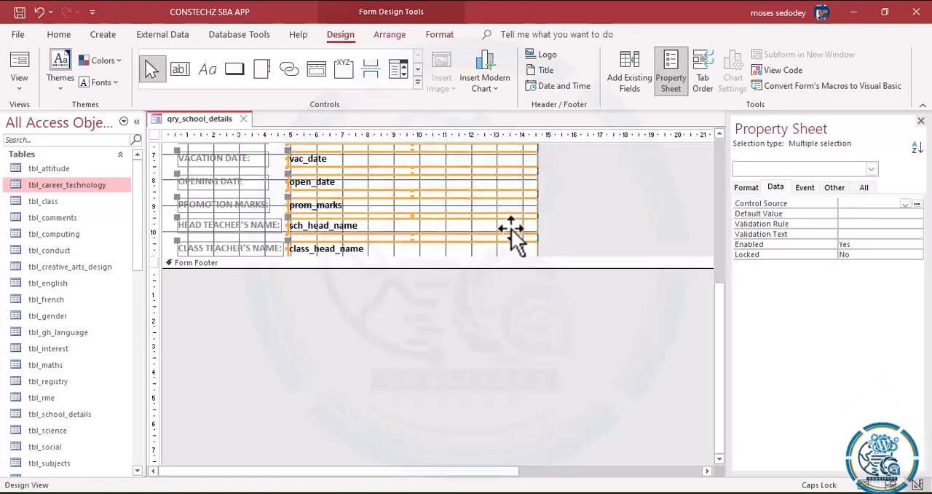
{"action": "left_click", "coordinate": [440, 36]}
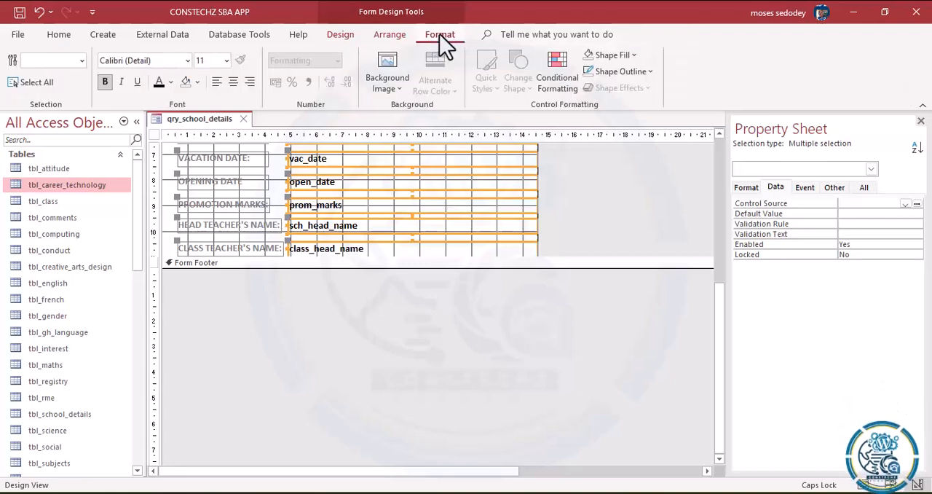
{"action": "left_click", "coordinate": [652, 75]}
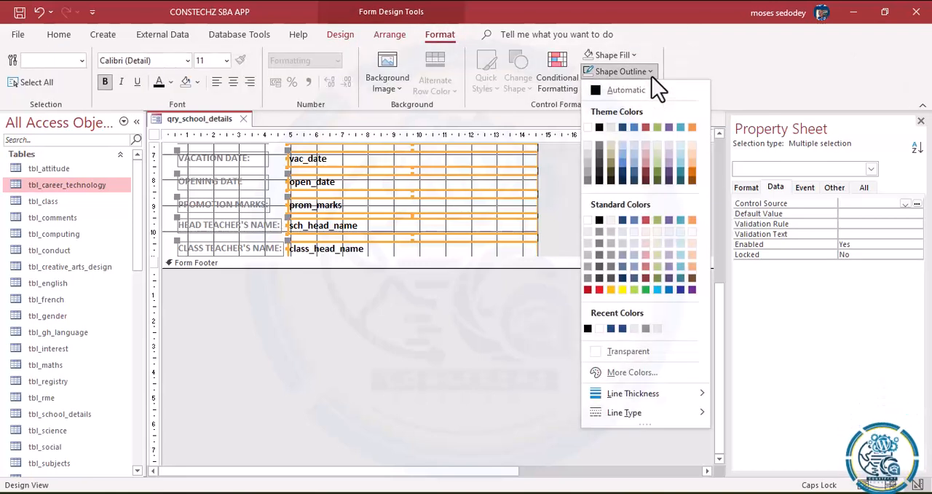
{"action": "left_click", "coordinate": [617, 353]}
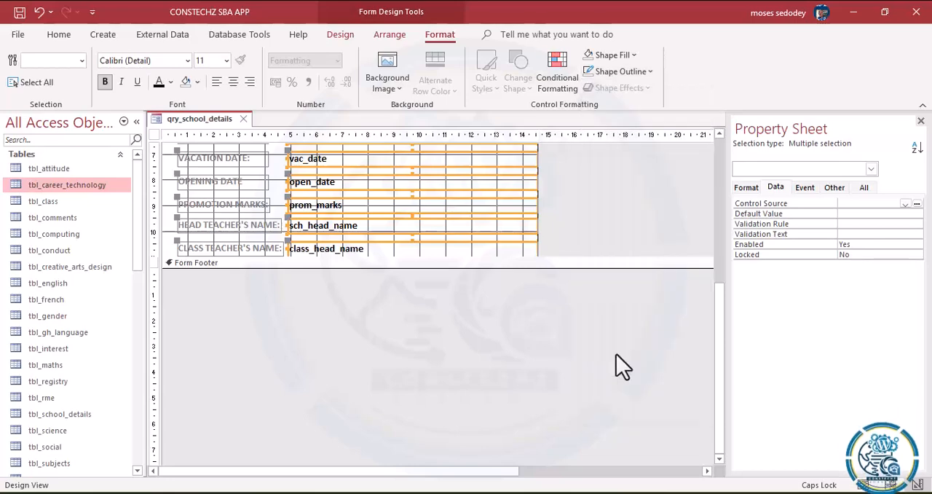
{"action": "left_click", "coordinate": [632, 55]}
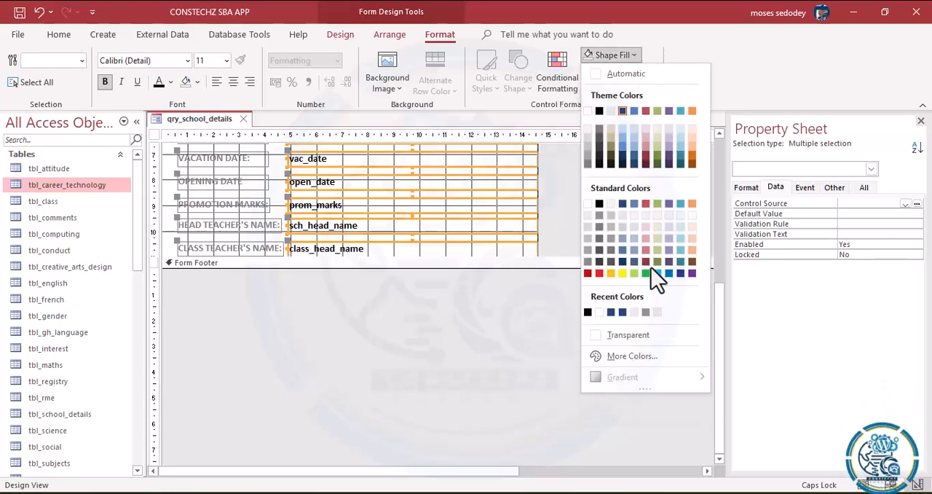
{"action": "left_click", "coordinate": [619, 338]}
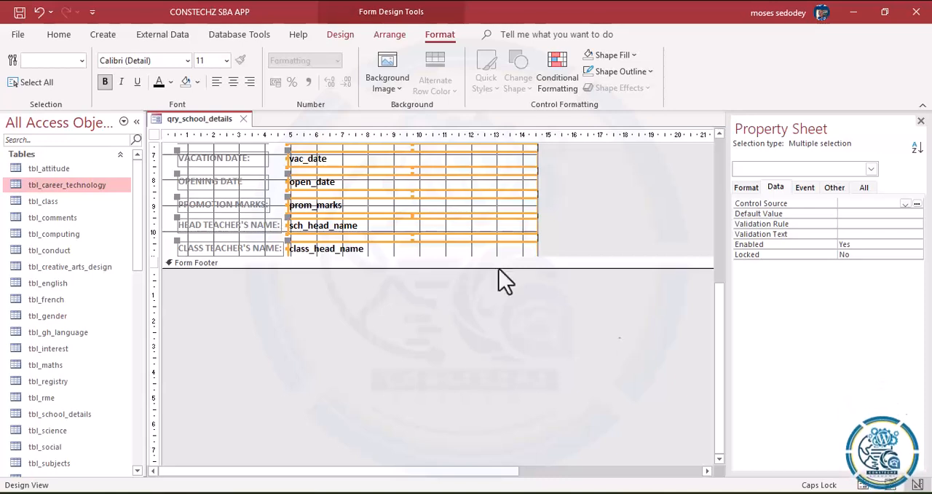
Step: Switch the form to Form View and check how the fields from School Name to Class Name look when active
{"action": "left_click", "coordinate": [56, 38]}
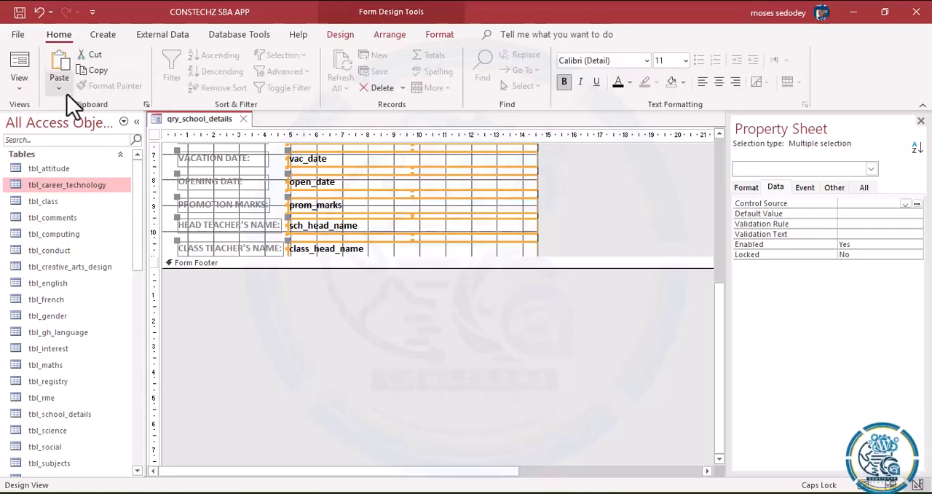
{"action": "left_click", "coordinate": [18, 89]}
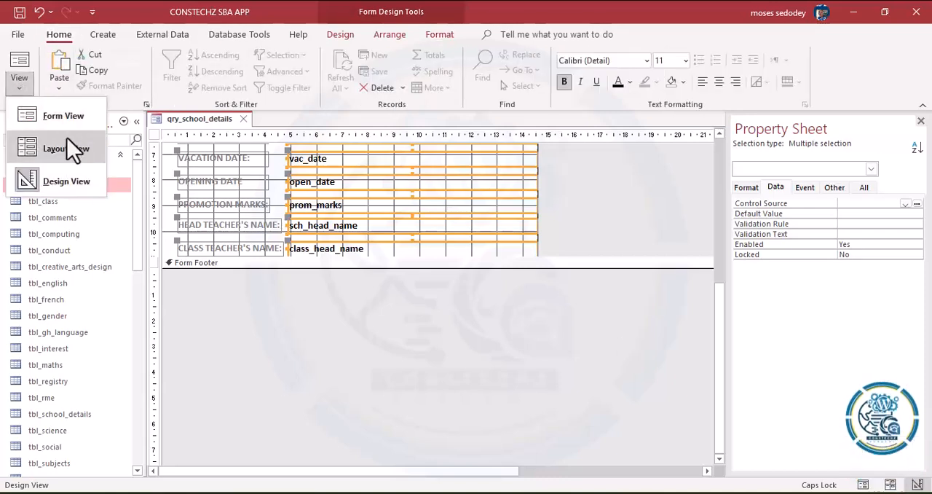
{"action": "left_click", "coordinate": [56, 118]}
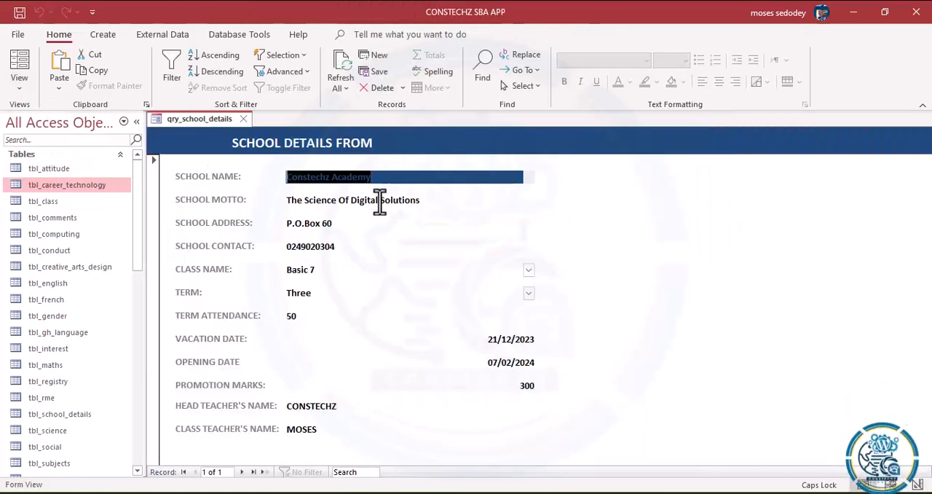
{"action": "key", "text": "Tab"}
{"action": "key", "text": "Tab"}
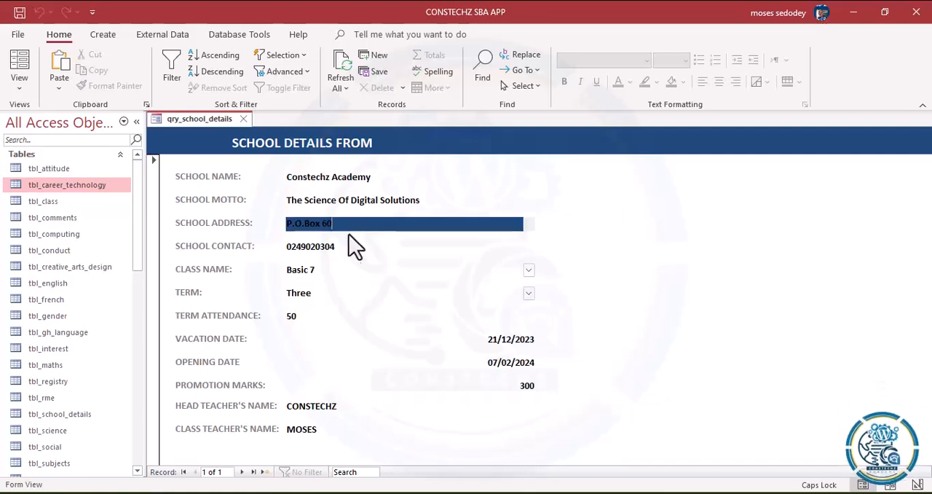
{"action": "key", "text": "Tab"}
{"action": "key", "text": "Tab"}
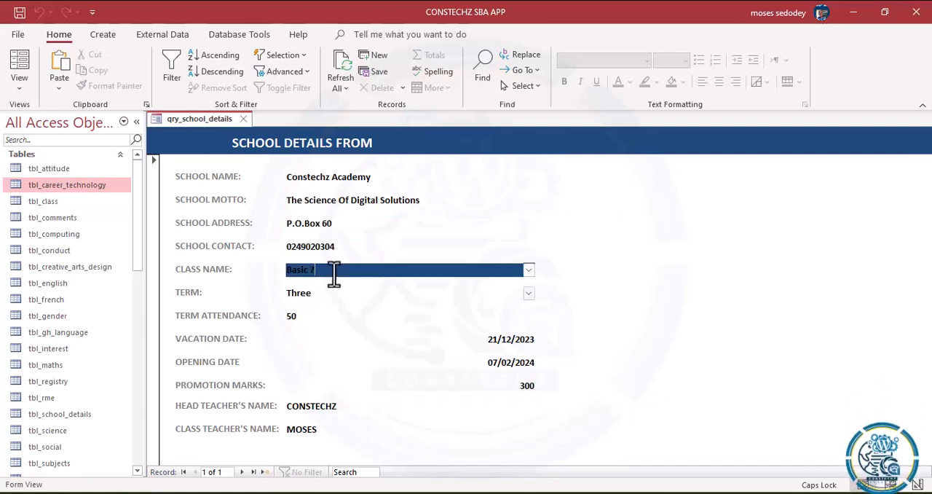
{"action": "left_click", "coordinate": [356, 177]}
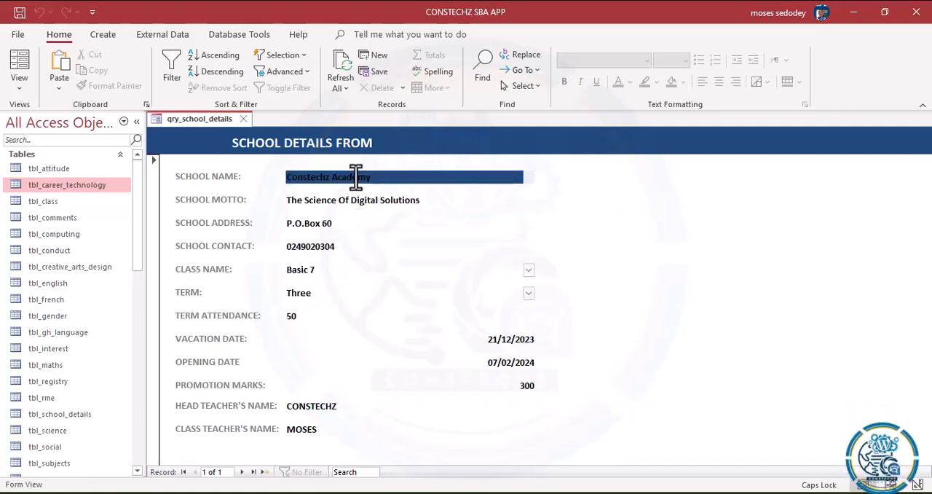
{"action": "left_click", "coordinate": [528, 269]}
{"action": "left_click", "coordinate": [448, 250]}
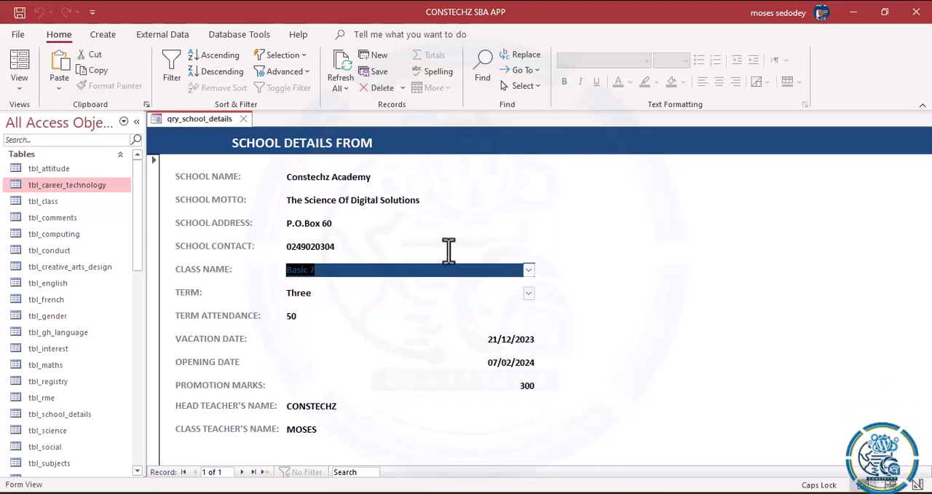
{"action": "left_click", "coordinate": [448, 250]}
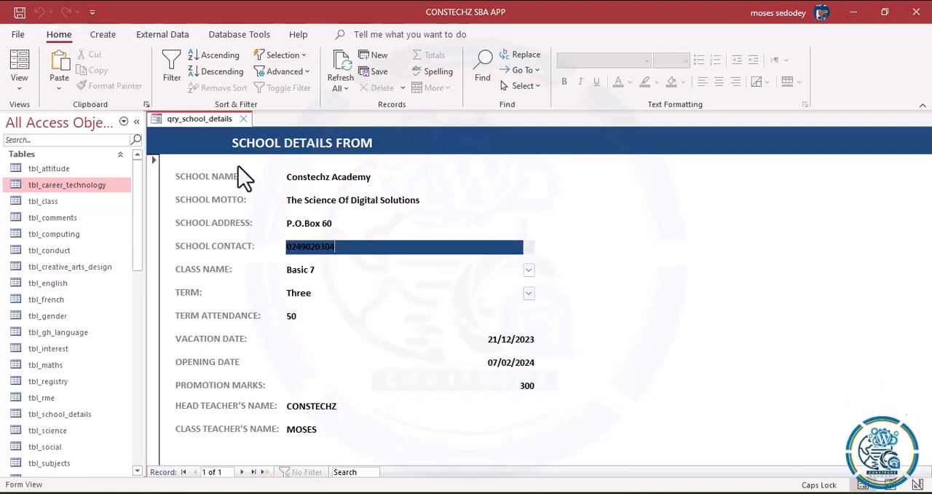
Step: Inspect the form in Layout View and return it to Form View
{"action": "left_click", "coordinate": [20, 94]}
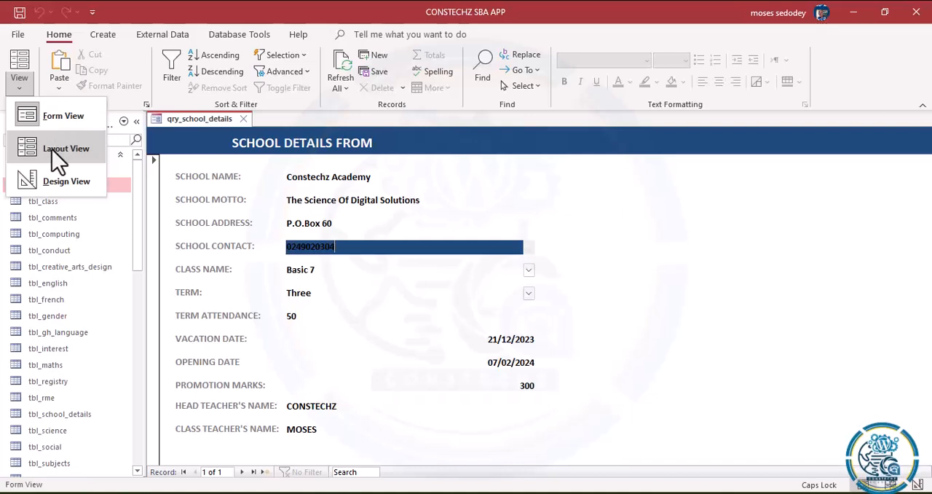
{"action": "left_click", "coordinate": [52, 149]}
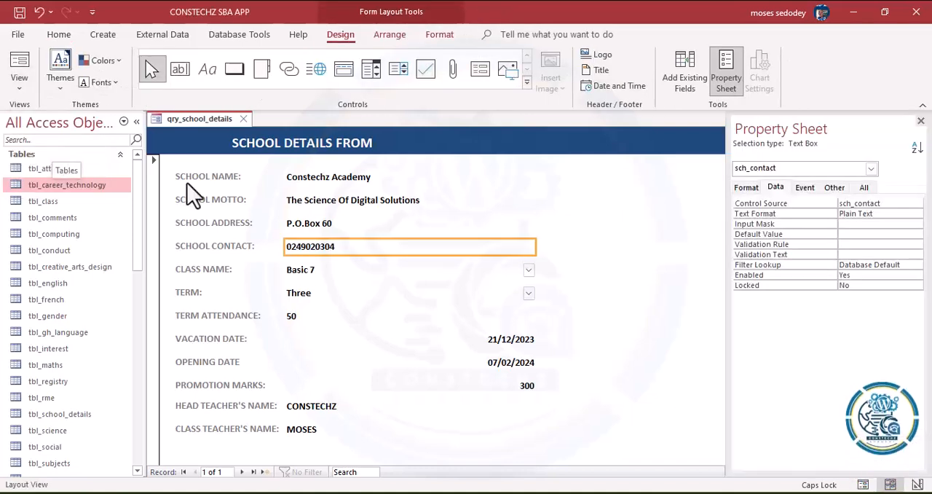
{"action": "left_click", "coordinate": [20, 93]}
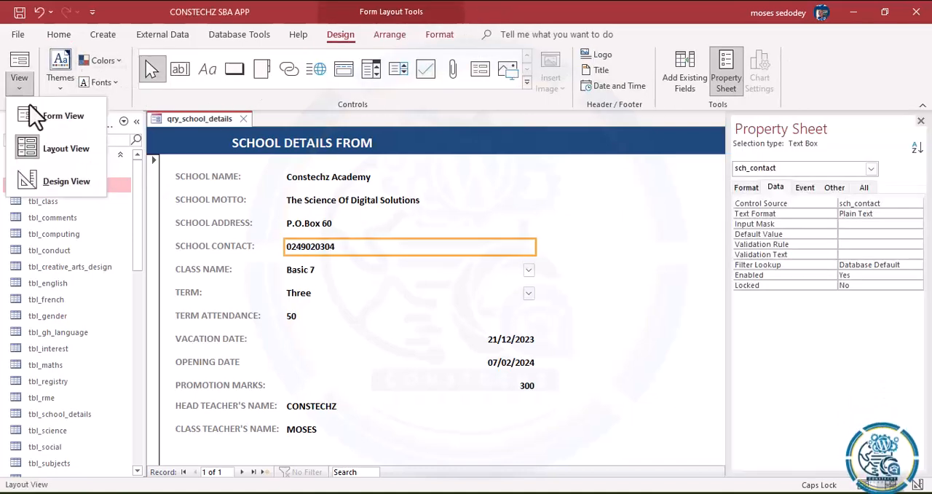
{"action": "left_click", "coordinate": [41, 116]}
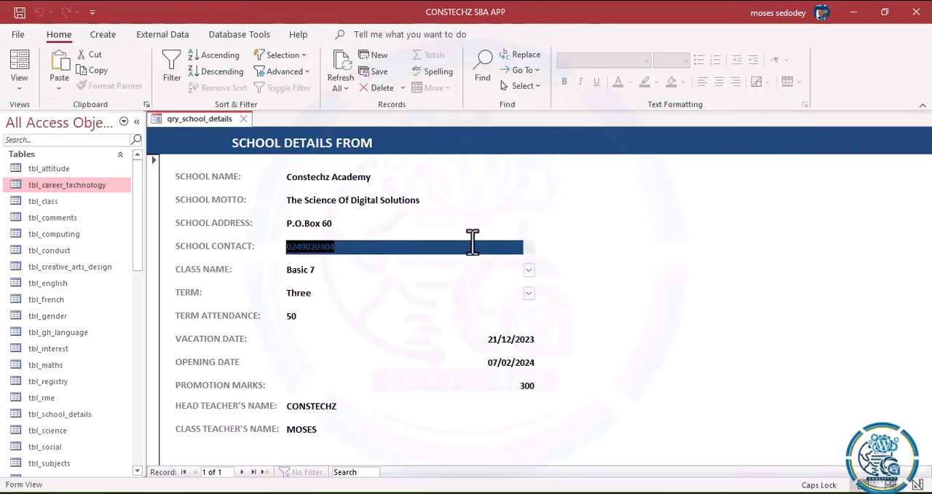
Step: Switch the form to Design View and set the background color of the selected data field controls to transparent
{"action": "left_click", "coordinate": [28, 88]}
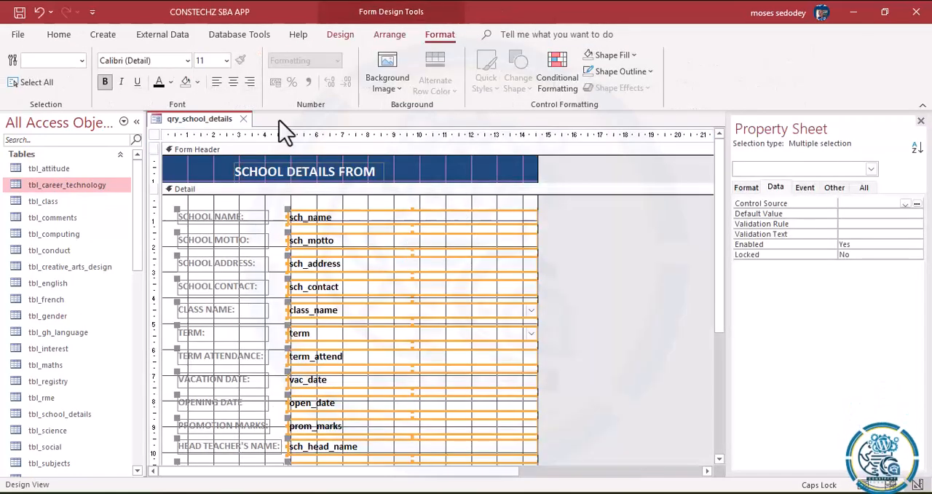
{"action": "left_click", "coordinate": [198, 82]}
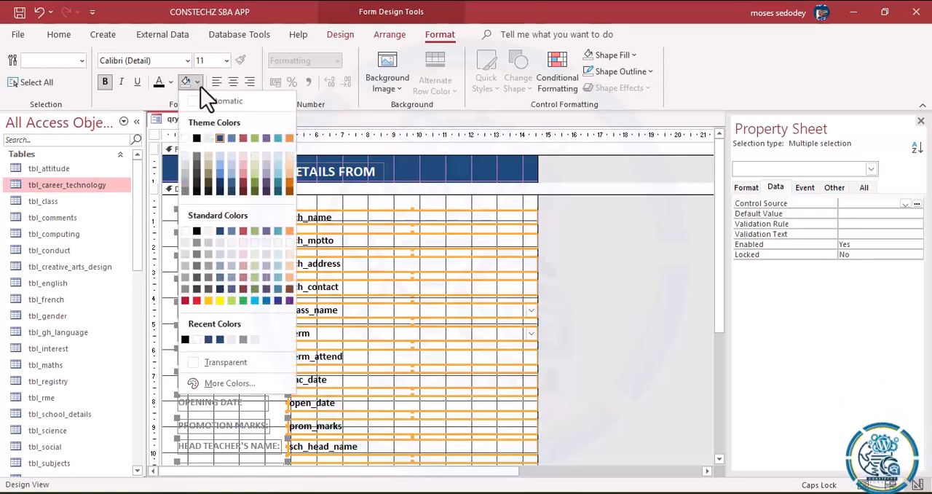
{"action": "left_click", "coordinate": [240, 362]}
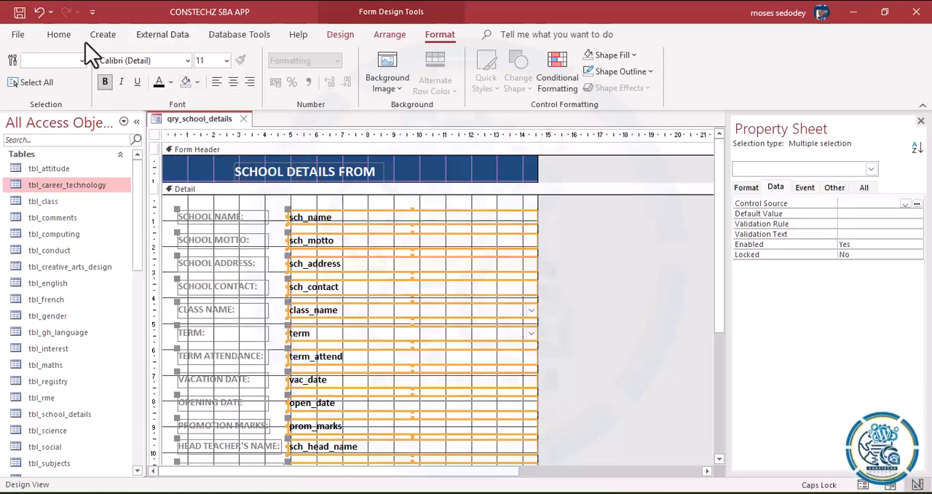
Step: Return to Form View and move through the fields from School Name to Term to check their background highlighting
{"action": "left_click", "coordinate": [56, 37]}
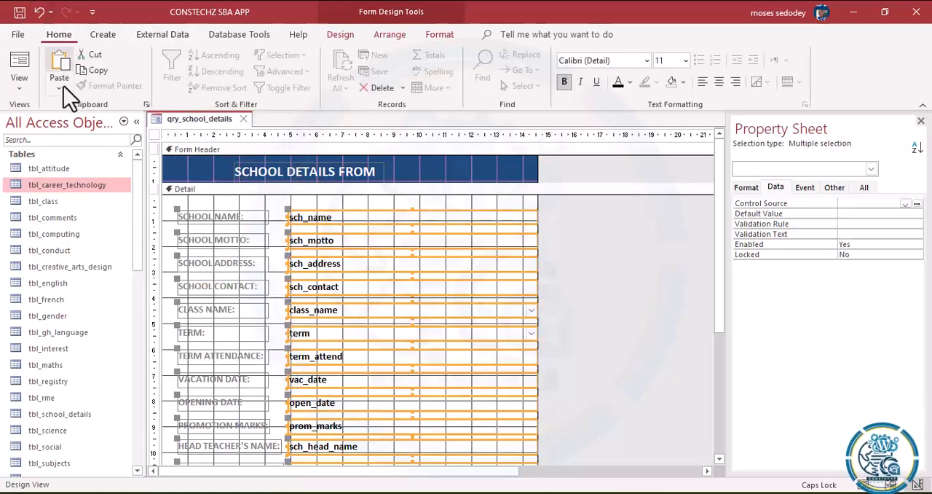
{"action": "left_click", "coordinate": [24, 90]}
{"action": "left_click", "coordinate": [34, 117]}
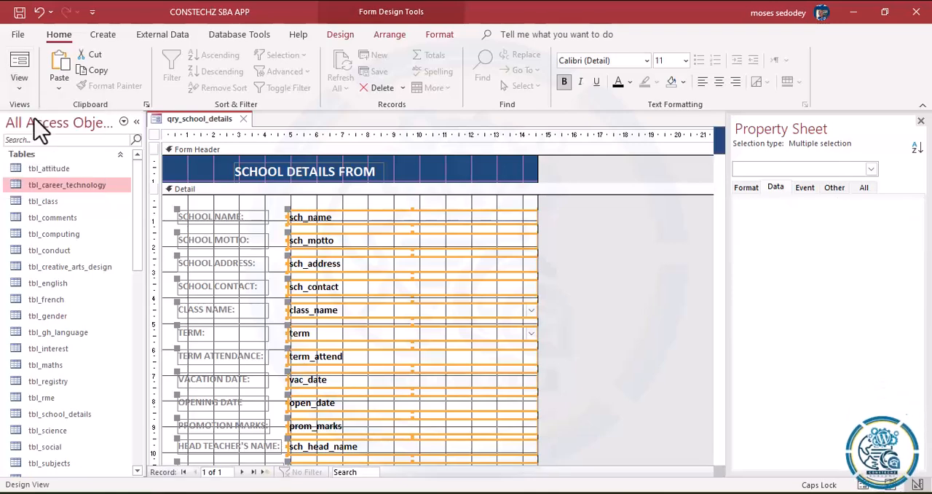
{"action": "left_click", "coordinate": [453, 181]}
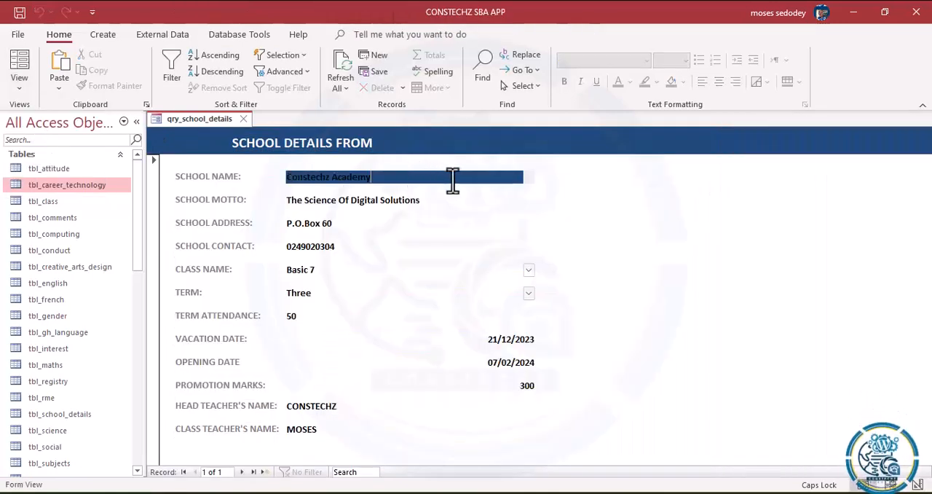
{"action": "key", "text": "Tab"}
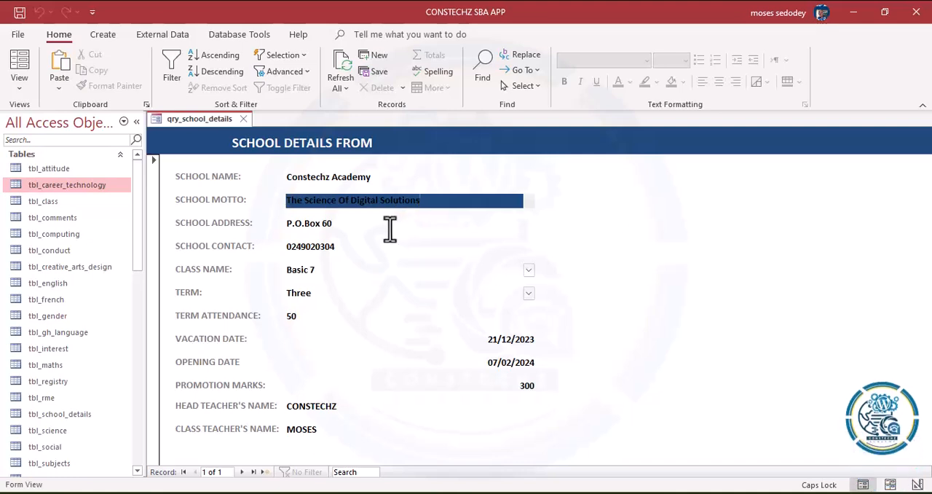
{"action": "key", "text": "Tab"}
{"action": "key", "text": "Tab"}
{"action": "key", "text": "Tab"}
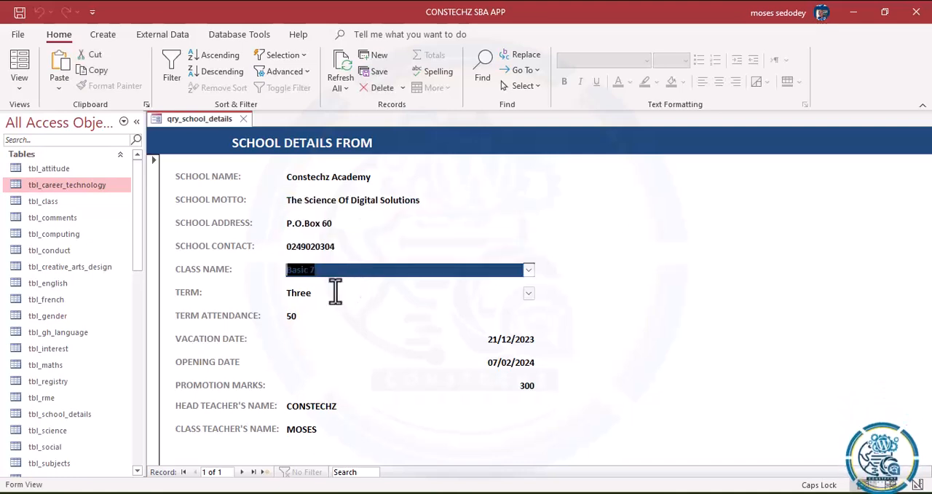
{"action": "key", "text": "Tab"}
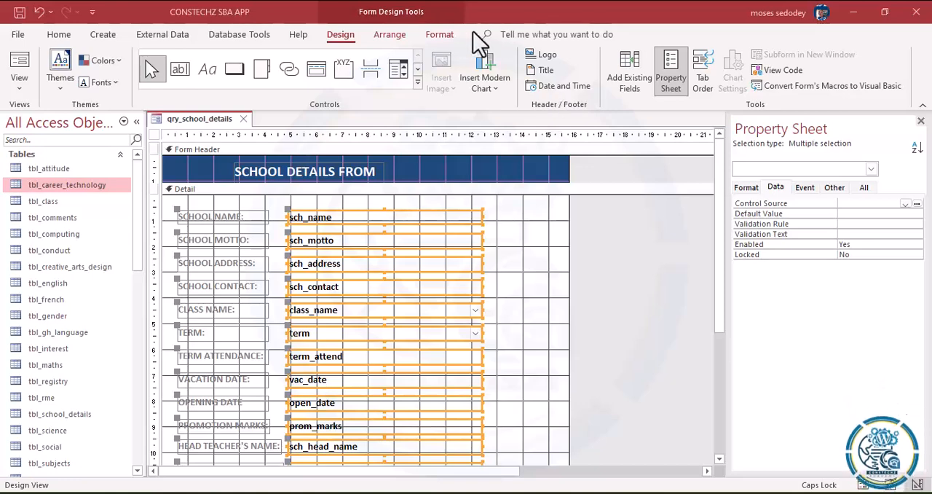
Step: Set both the shape outline and the shape fill of the selected data field controls to transparent
{"action": "left_click", "coordinate": [441, 33]}
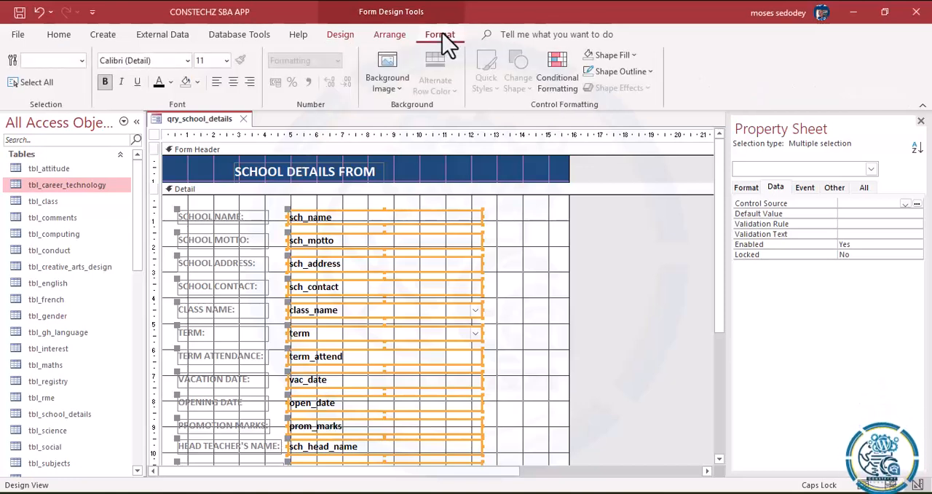
{"action": "left_click", "coordinate": [342, 34]}
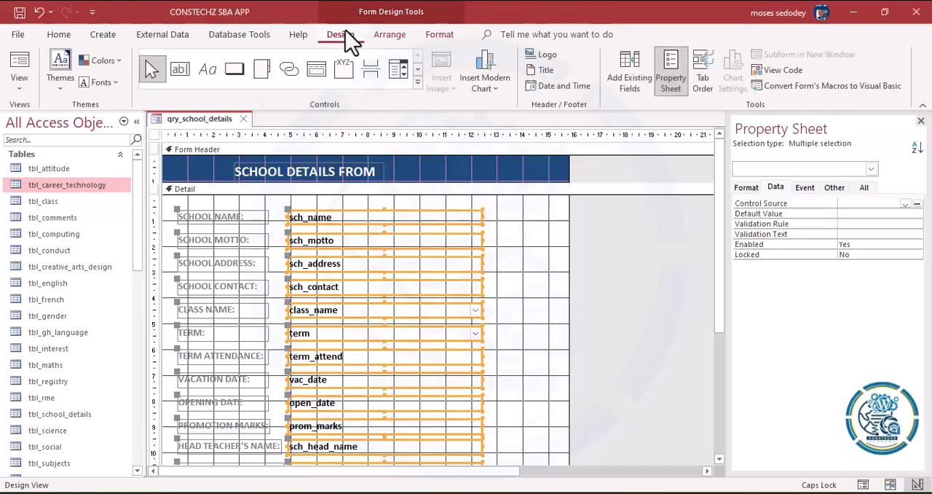
{"action": "left_click", "coordinate": [435, 37]}
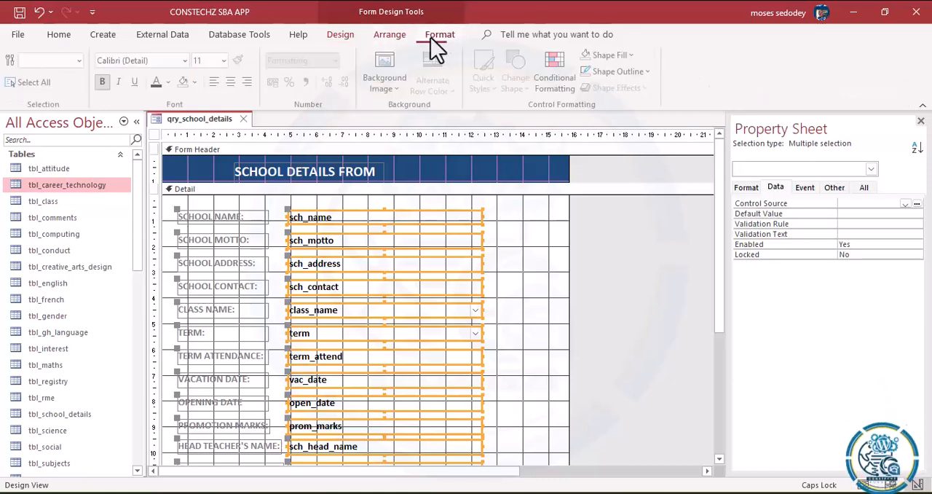
{"action": "left_click", "coordinate": [647, 75]}
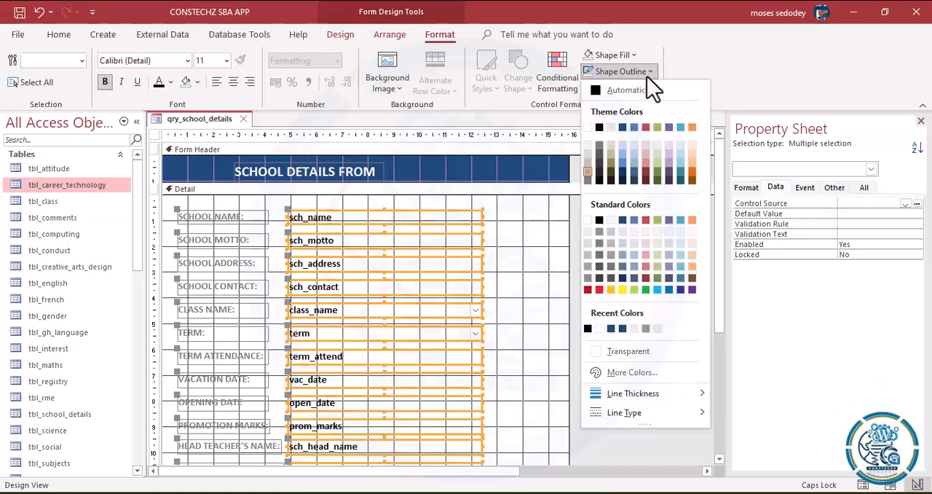
{"action": "left_click", "coordinate": [616, 354]}
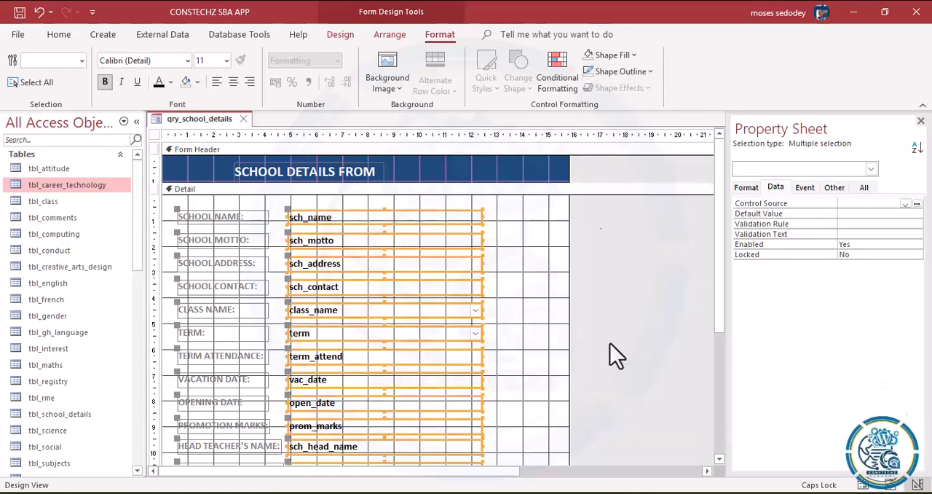
{"action": "left_click", "coordinate": [615, 58]}
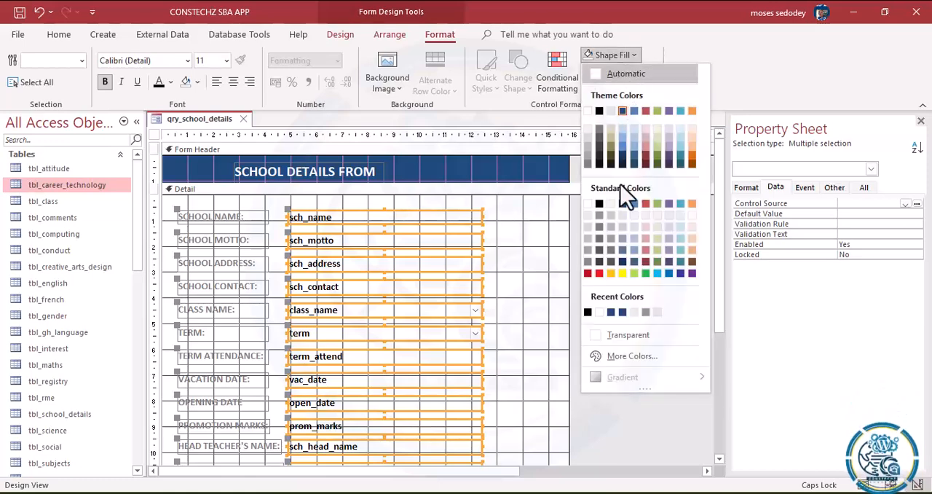
{"action": "left_click", "coordinate": [628, 333]}
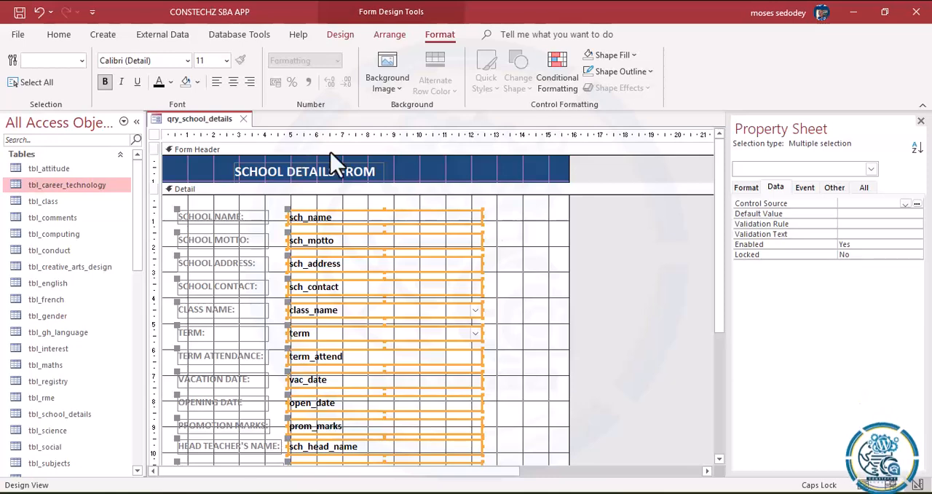
Step: Set the selected data field controls' background color to transparent and their font color to Automatic
{"action": "left_click", "coordinate": [198, 85]}
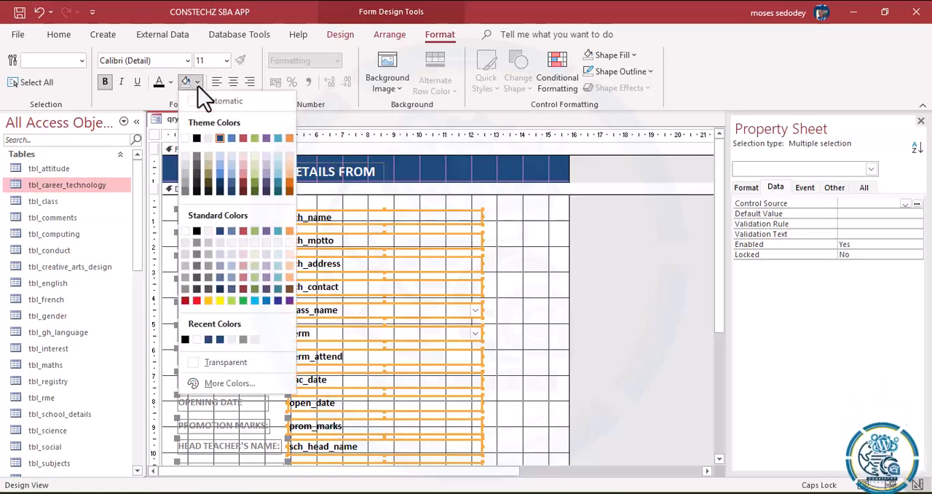
{"action": "left_click", "coordinate": [217, 362]}
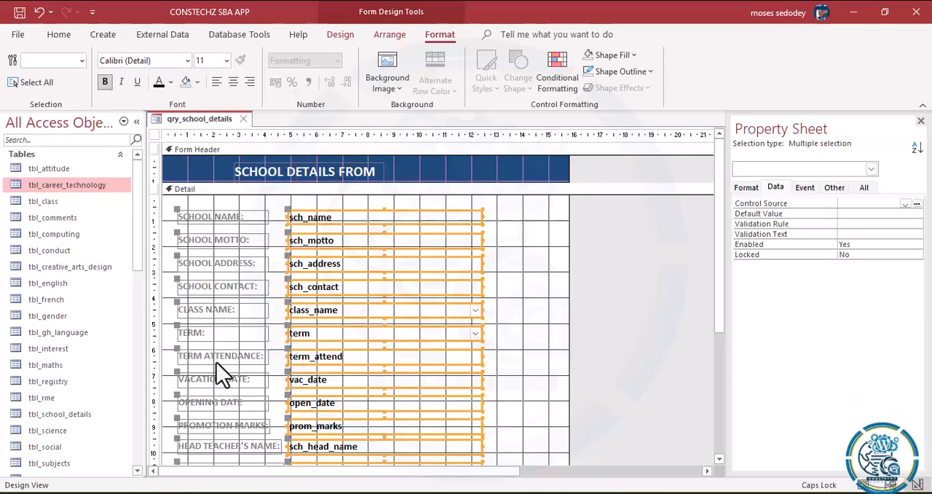
{"action": "left_click", "coordinate": [172, 84]}
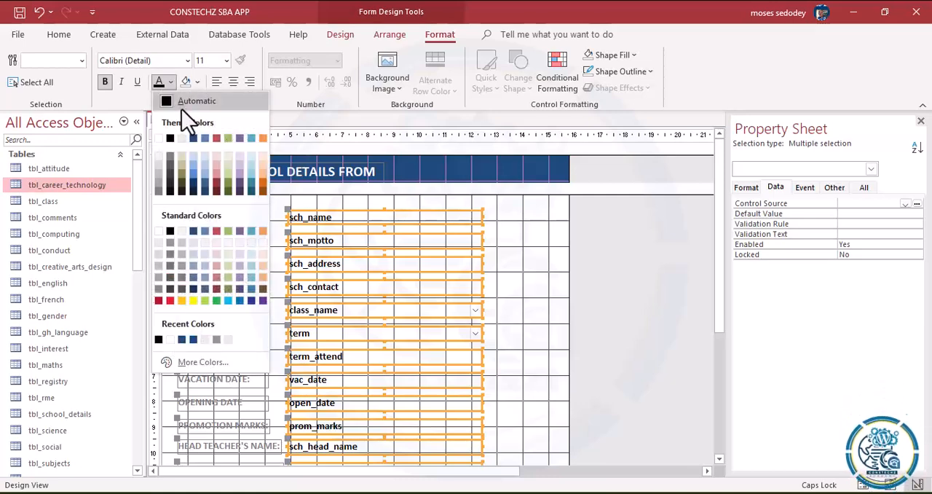
{"action": "left_click", "coordinate": [183, 101]}
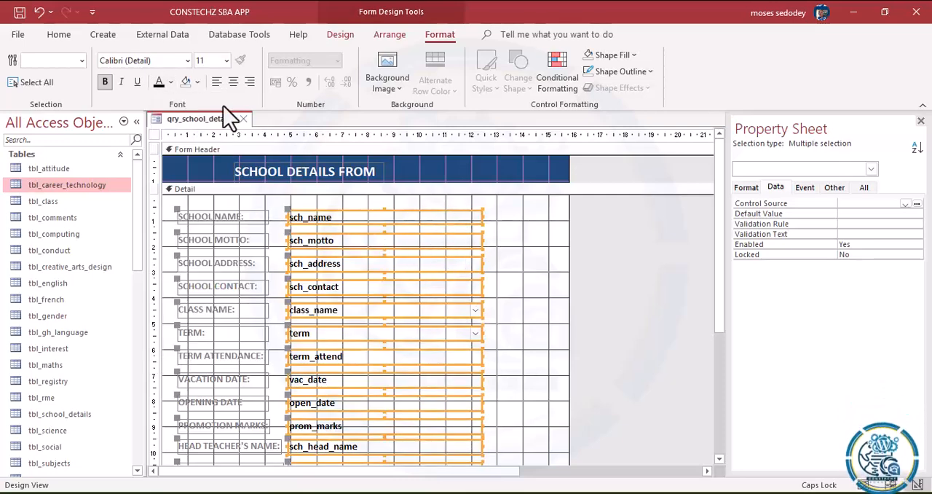
Step: Select the whole form and clear its Caption property
{"action": "left_click", "coordinate": [58, 36]}
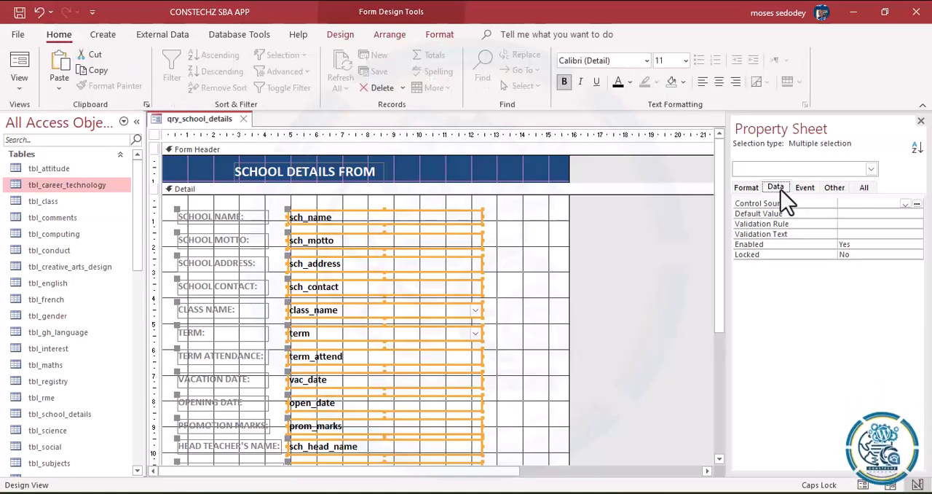
{"action": "left_click", "coordinate": [155, 151]}
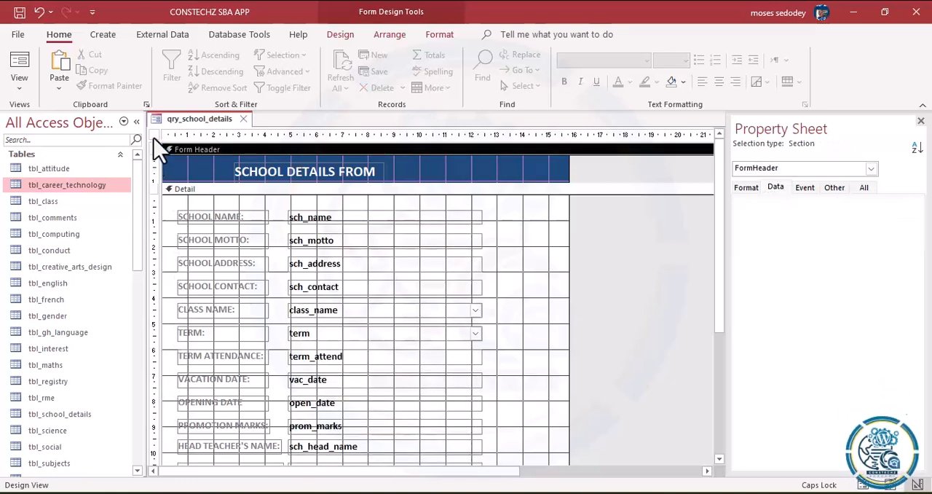
{"action": "left_click", "coordinate": [153, 136]}
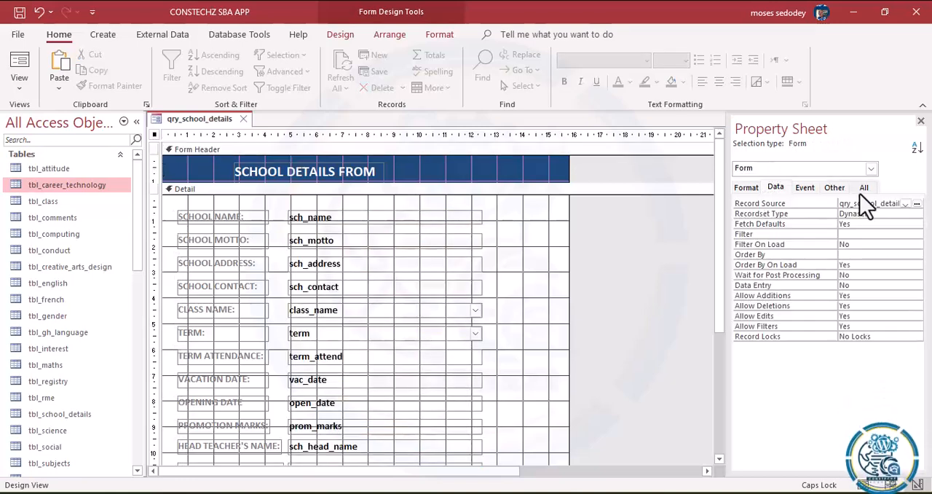
{"action": "left_click", "coordinate": [753, 191]}
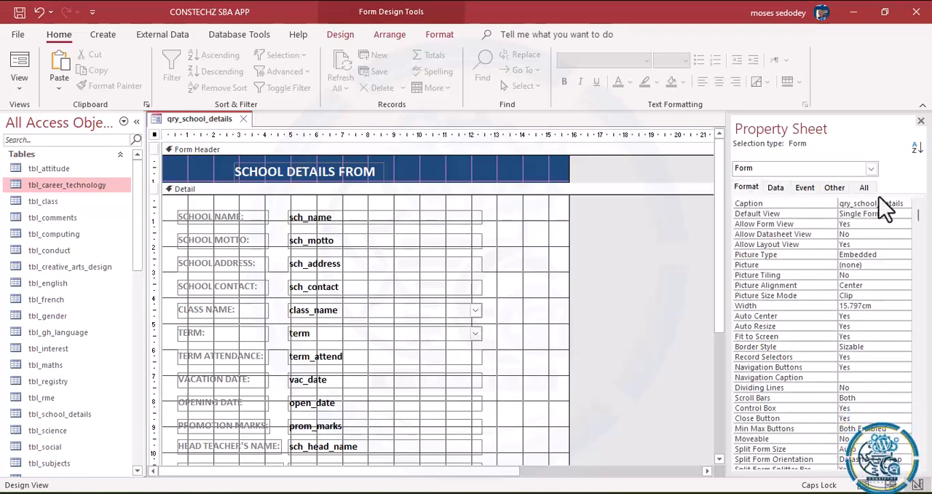
{"action": "left_click", "coordinate": [758, 204]}
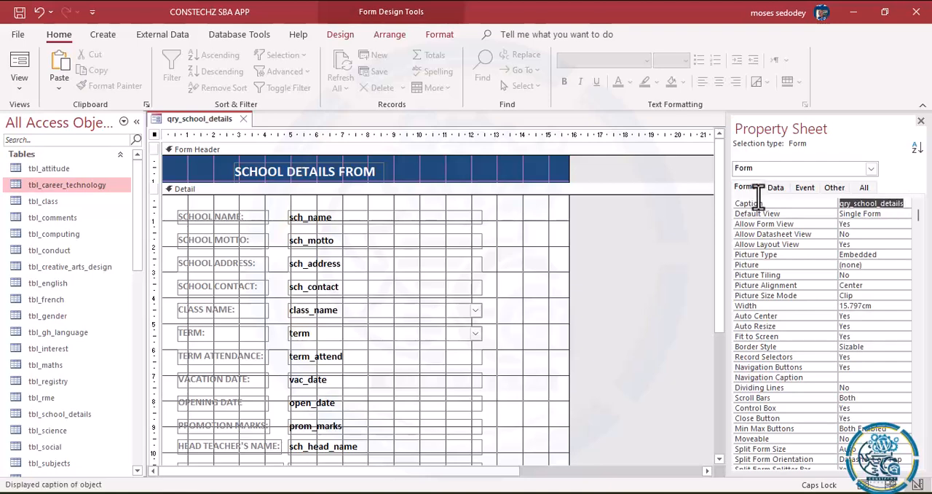
{"action": "key", "text": "Delete"}
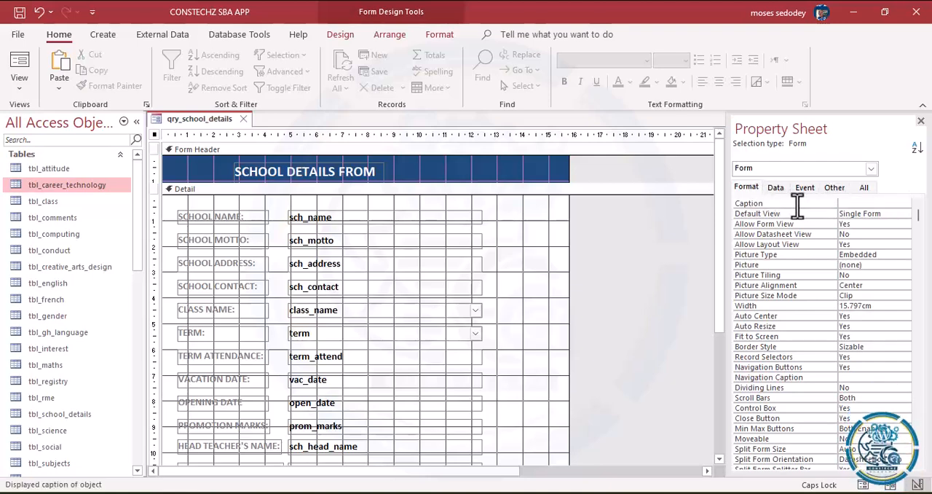
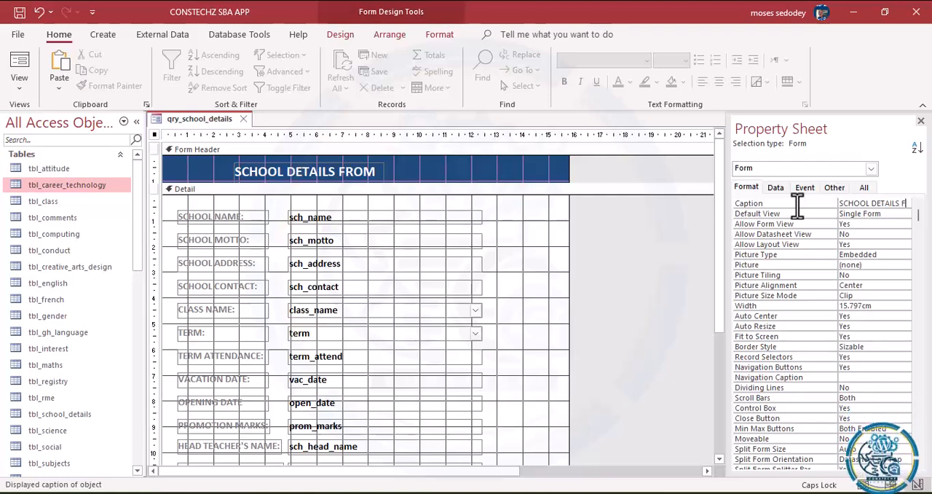
Step: Complete the form's caption as SCHOOL DETAILS FORM and set its Navigation Buttons property to No
{"action": "type", "text": "ORM"}
{"action": "left_click", "coordinate": [858, 367]}
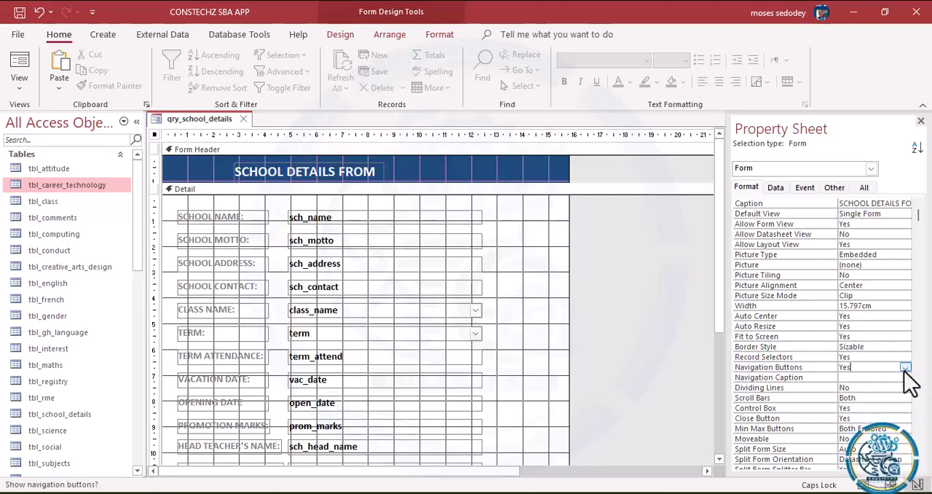
{"action": "left_click", "coordinate": [905, 368]}
{"action": "left_click", "coordinate": [874, 386]}
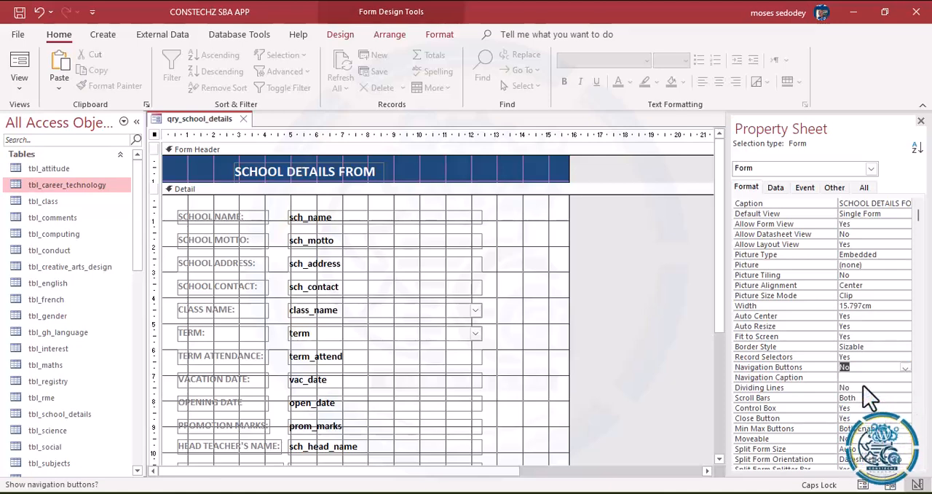
Step: Set the form's Border Style to Dialog and its Record Selectors property to No
{"action": "left_click", "coordinate": [867, 348]}
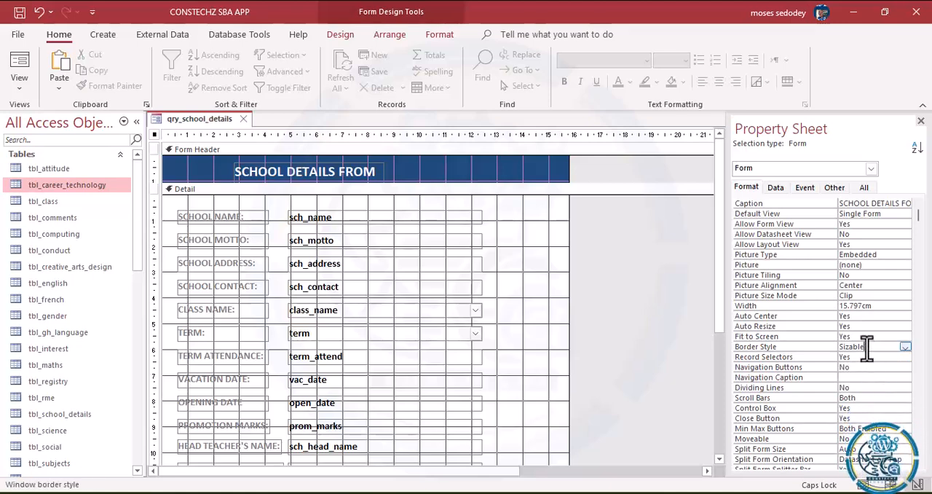
{"action": "left_click", "coordinate": [905, 348]}
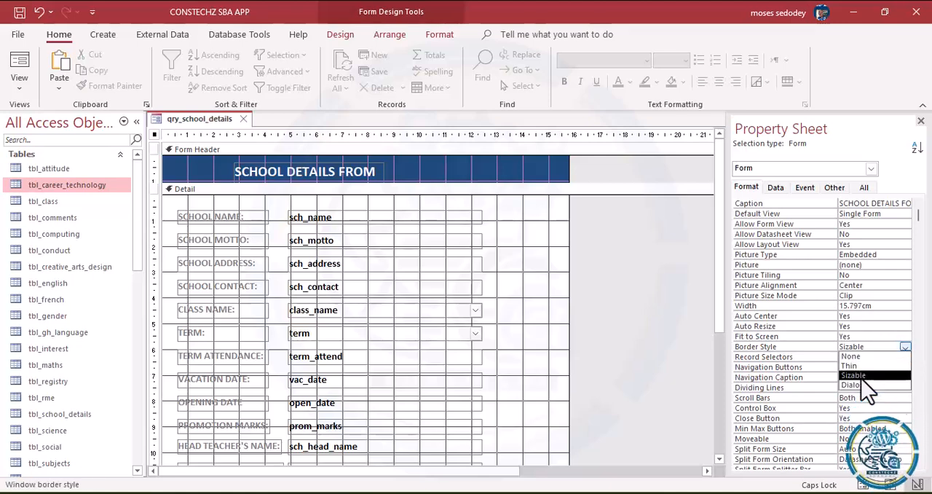
{"action": "left_click", "coordinate": [864, 387]}
{"action": "left_click", "coordinate": [864, 366]}
{"action": "left_click", "coordinate": [863, 357]}
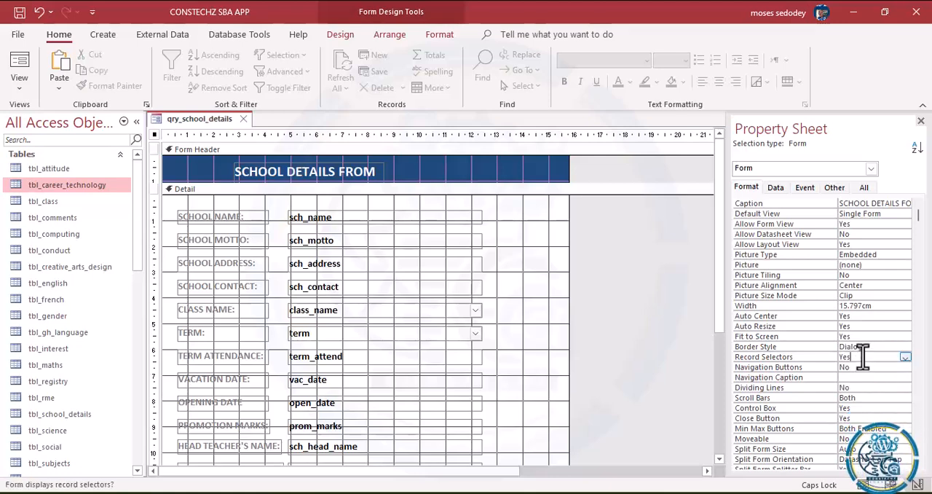
{"action": "left_click", "coordinate": [904, 357]}
{"action": "left_click", "coordinate": [867, 376]}
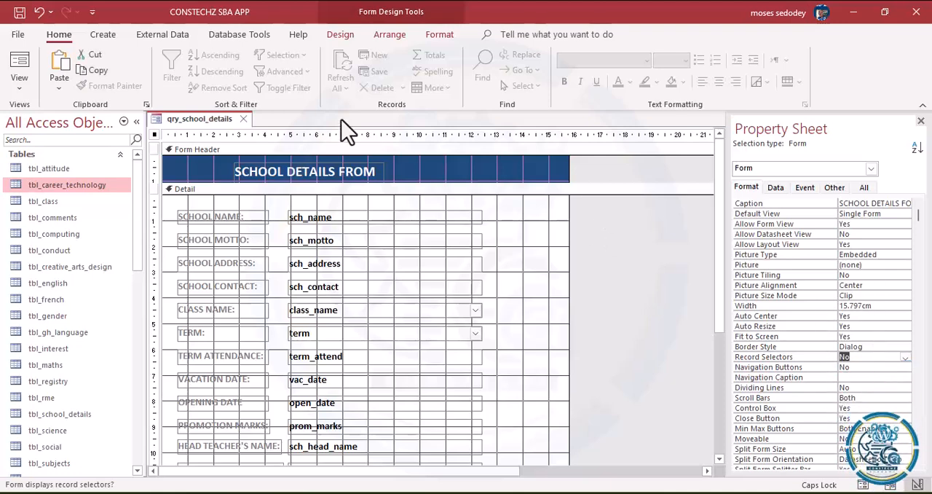
Step: Preview the school details form in Form View and return to Design View
{"action": "left_click", "coordinate": [23, 87]}
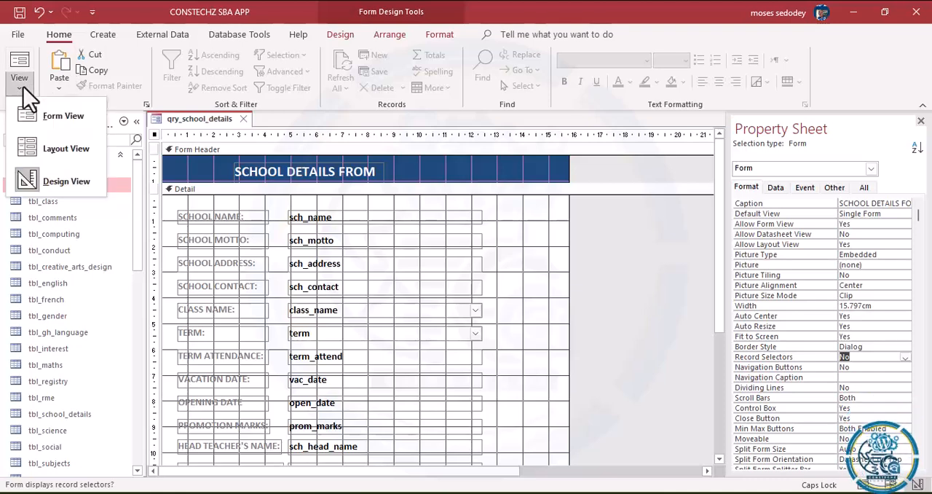
{"action": "left_click", "coordinate": [54, 129]}
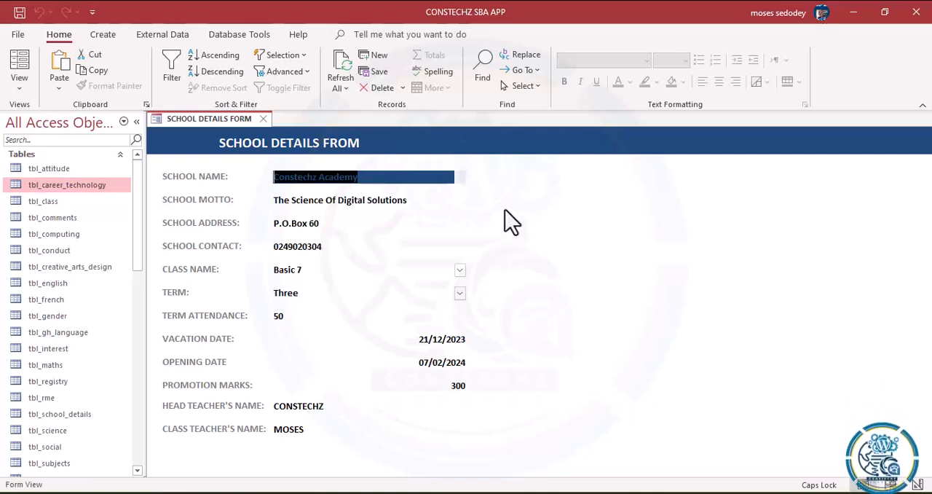
{"action": "left_click", "coordinate": [24, 87]}
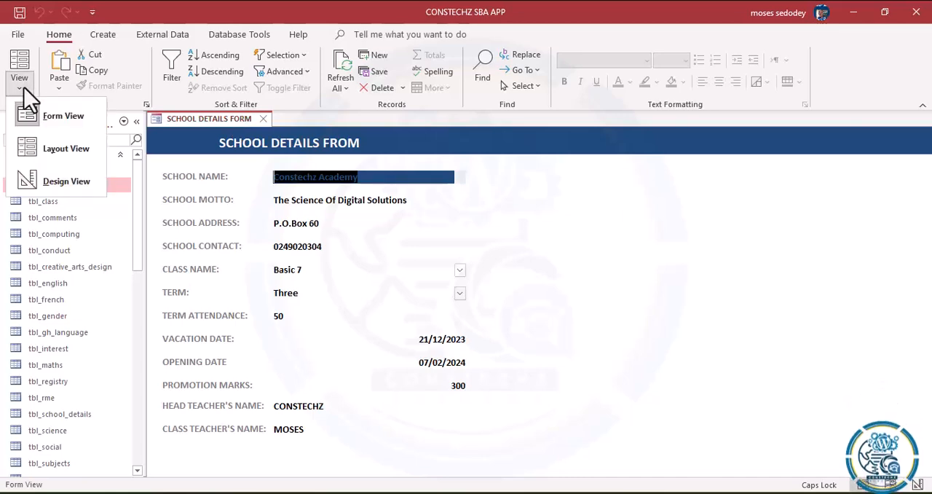
{"action": "left_click", "coordinate": [55, 179]}
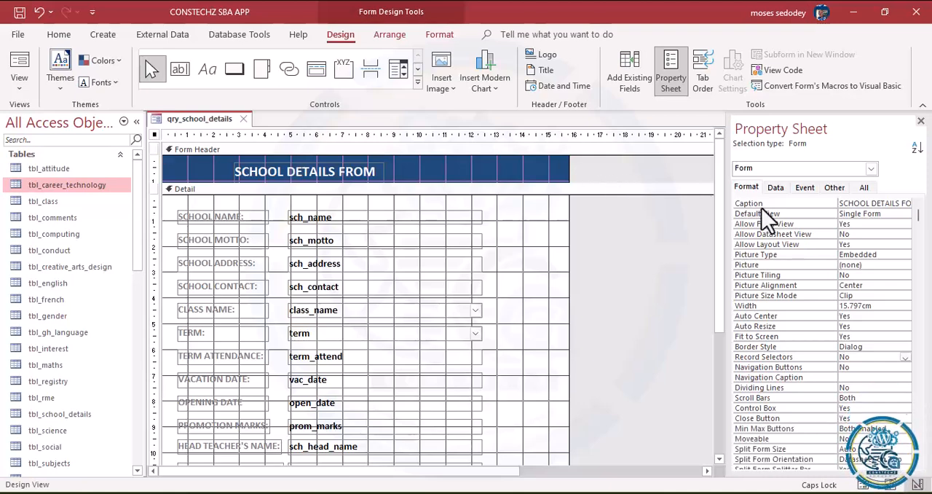
Step: Set both the Pop Up and Modal properties of the form to Yes
{"action": "left_click", "coordinate": [775, 188]}
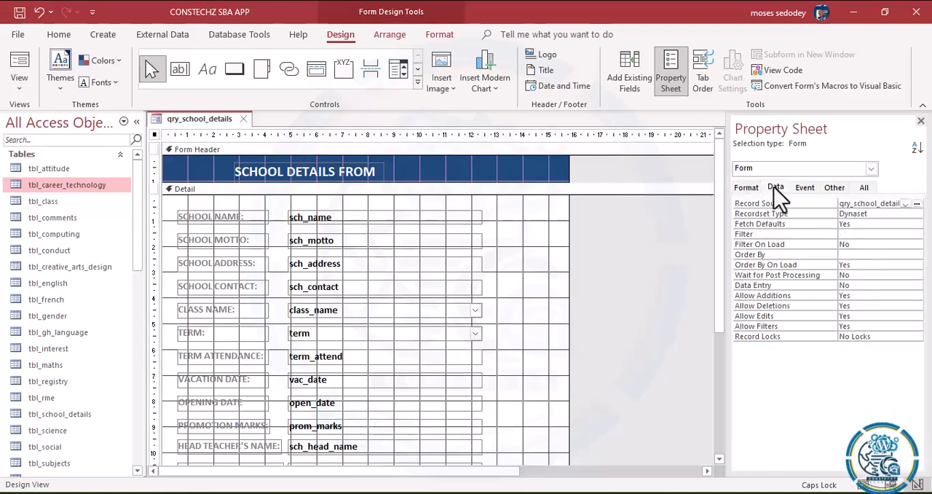
{"action": "left_click", "coordinate": [805, 187]}
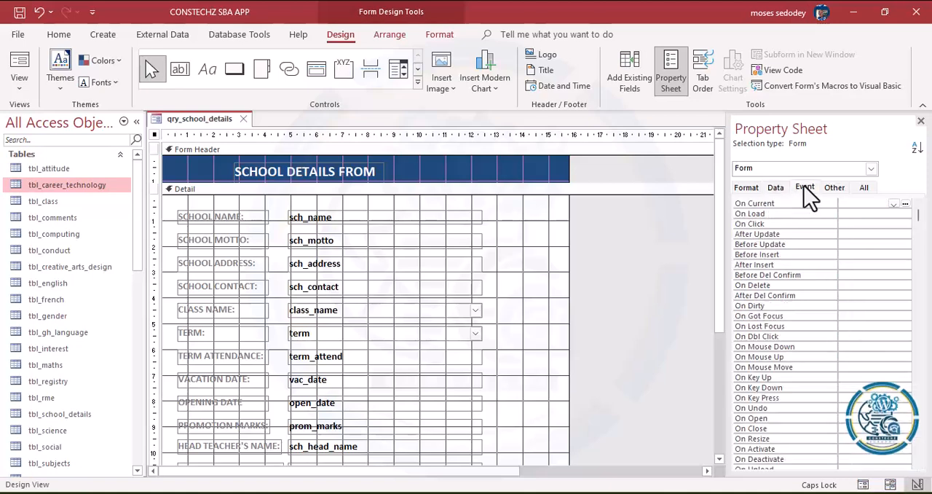
{"action": "left_click", "coordinate": [838, 187]}
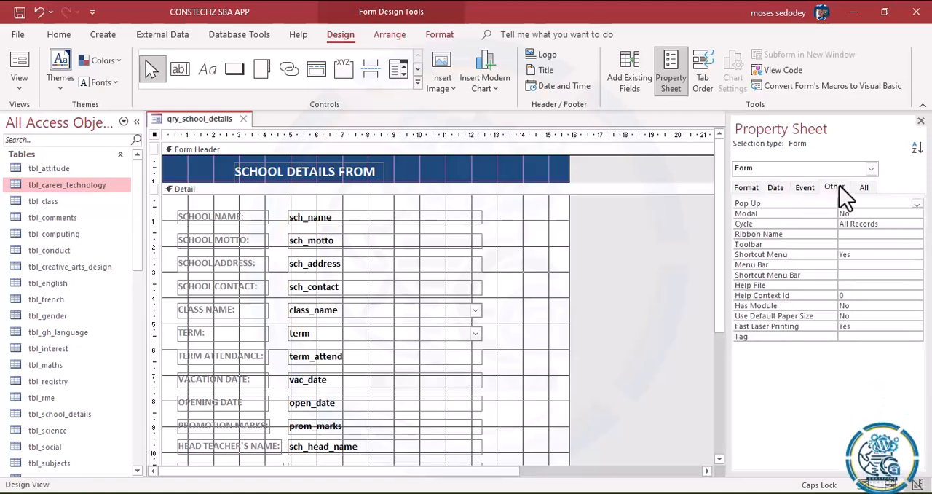
{"action": "left_click", "coordinate": [917, 205]}
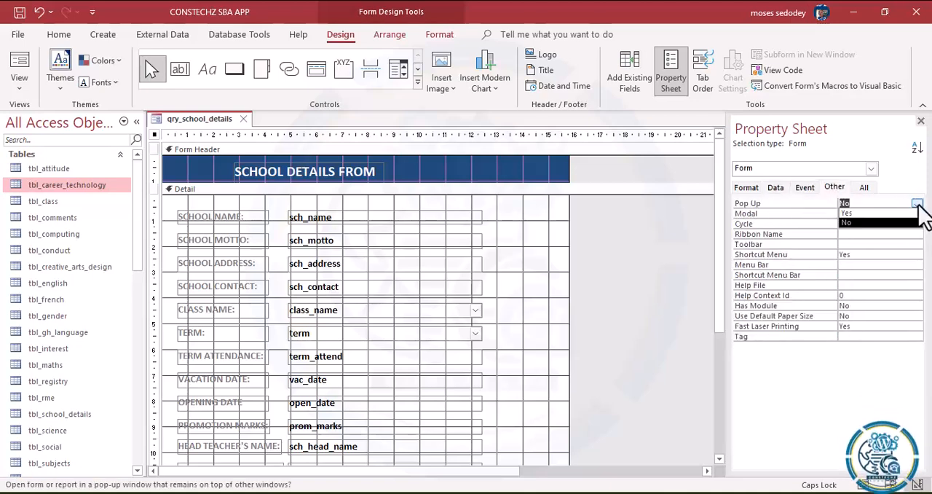
{"action": "left_click", "coordinate": [876, 213]}
{"action": "left_click", "coordinate": [916, 213]}
{"action": "left_click", "coordinate": [883, 223]}
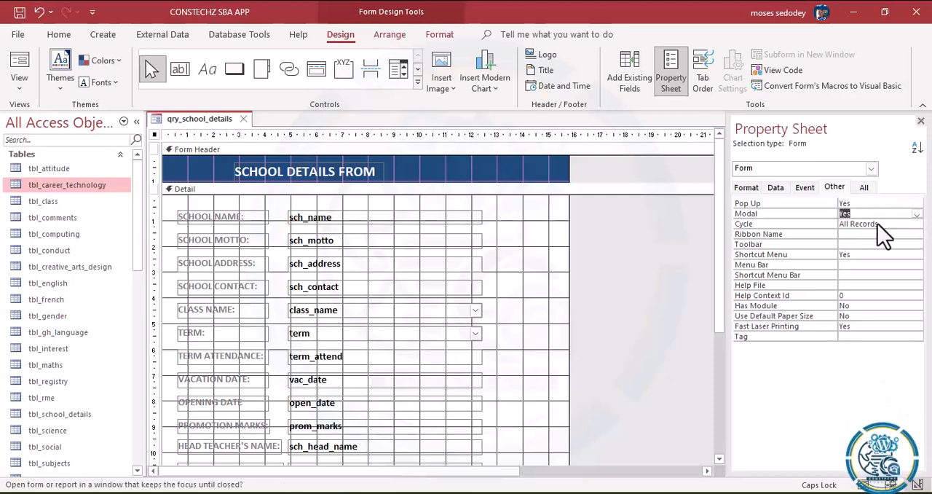
Step: Open the form as a pop-up in Form View, reposition its window and check the highlighting of fields from School Name to Promotion Marks
{"action": "left_click", "coordinate": [26, 87]}
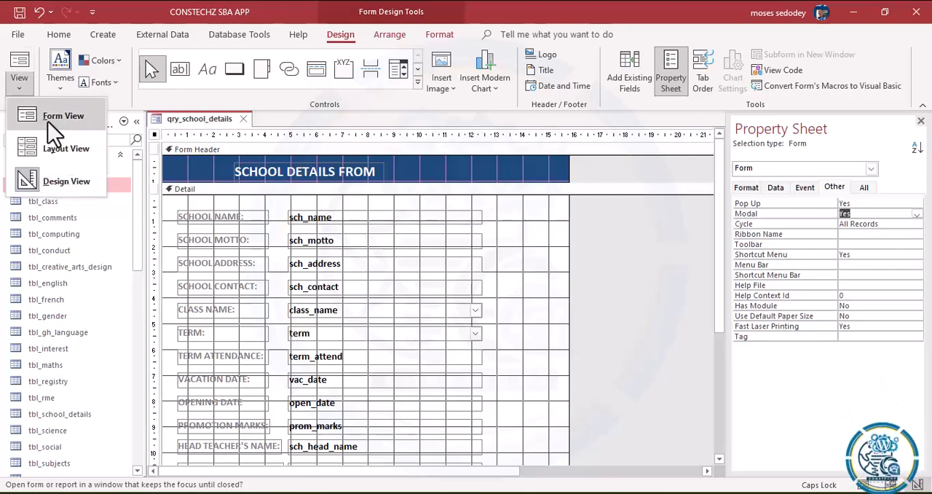
{"action": "left_click", "coordinate": [48, 122]}
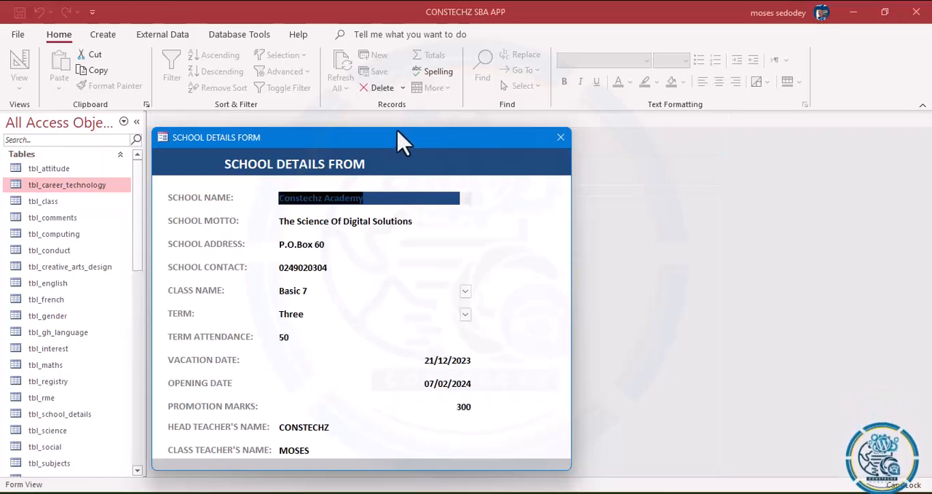
{"action": "left_click_drag", "start_coordinate": [401, 140], "coordinate": [452, 73]}
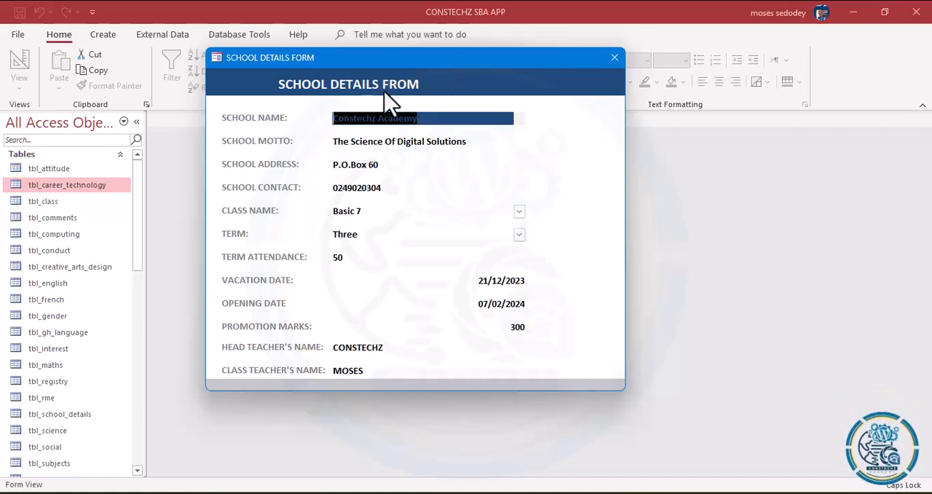
{"action": "left_click", "coordinate": [461, 169]}
{"action": "left_click", "coordinate": [453, 187]}
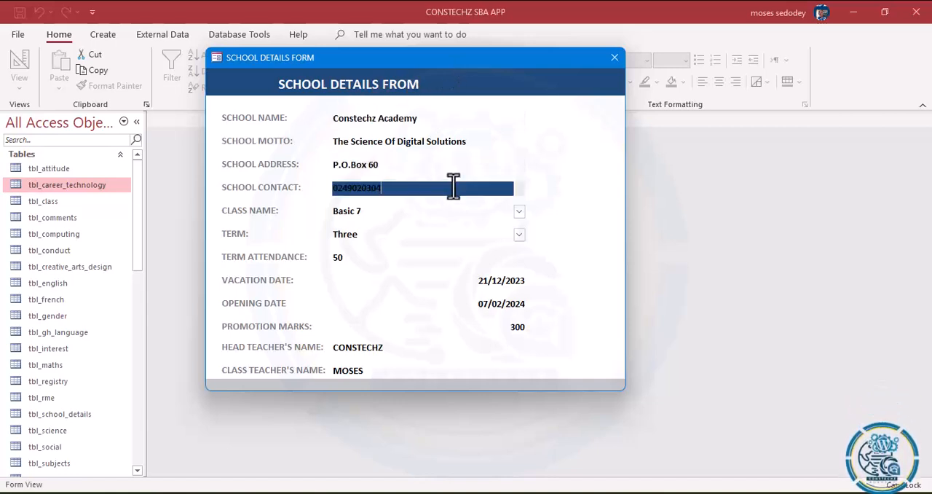
{"action": "left_click", "coordinate": [442, 211]}
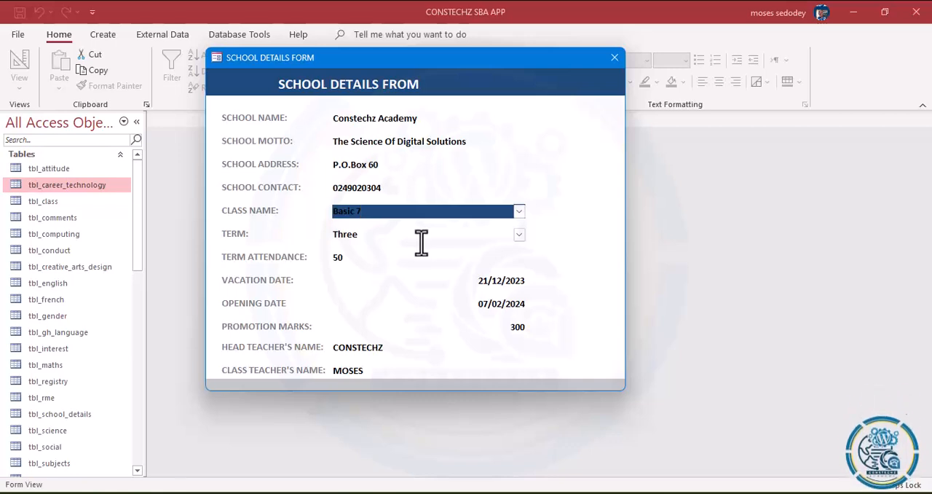
{"action": "left_click", "coordinate": [421, 241]}
{"action": "left_click", "coordinate": [462, 289]}
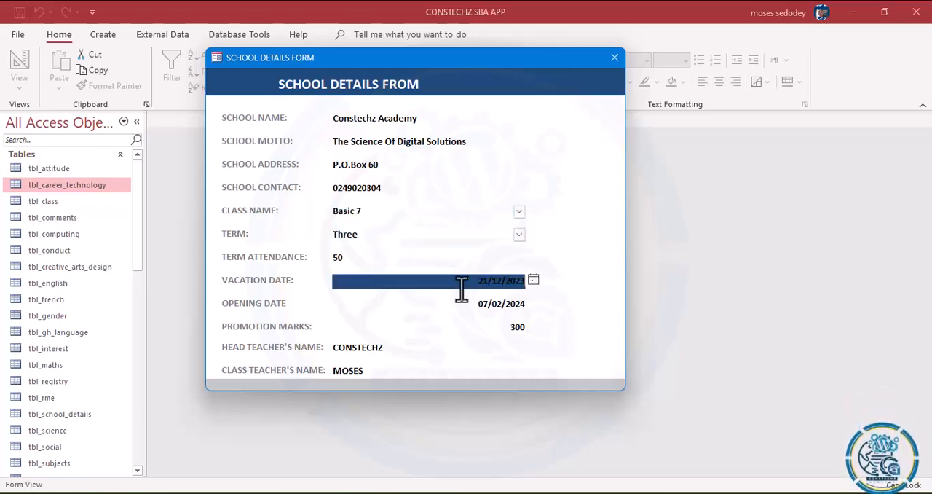
{"action": "left_click", "coordinate": [419, 328]}
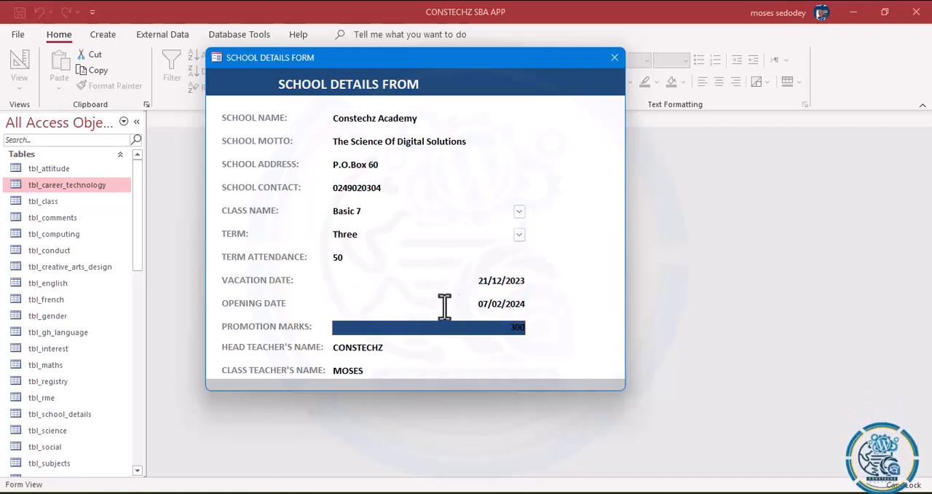
{"action": "left_click", "coordinate": [389, 118]}
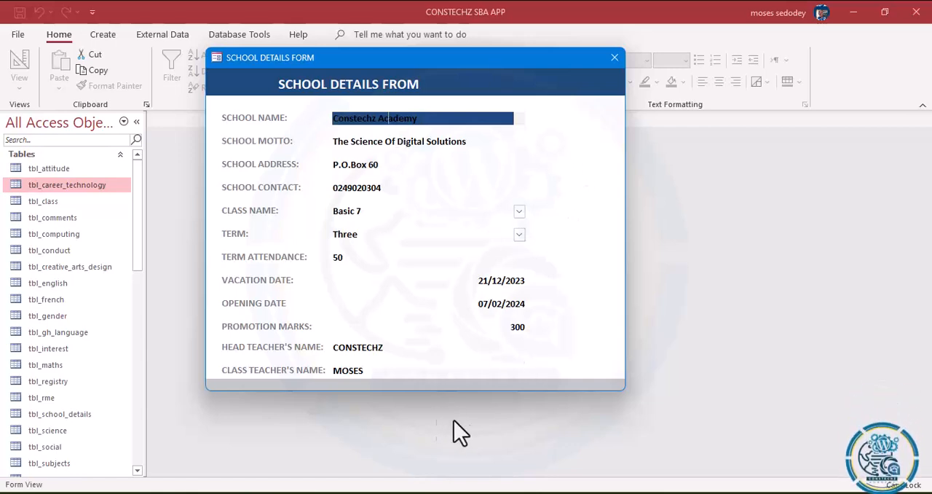
Step: Return to Design View, select all the field controls in the Detail section and give them a very light theme-colored shape outline
{"action": "right_click", "coordinate": [381, 64]}
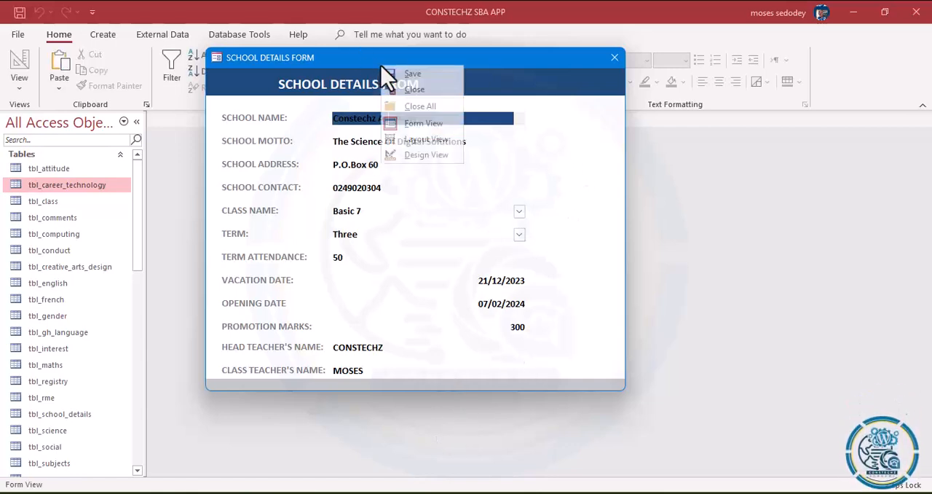
{"action": "left_click", "coordinate": [423, 154]}
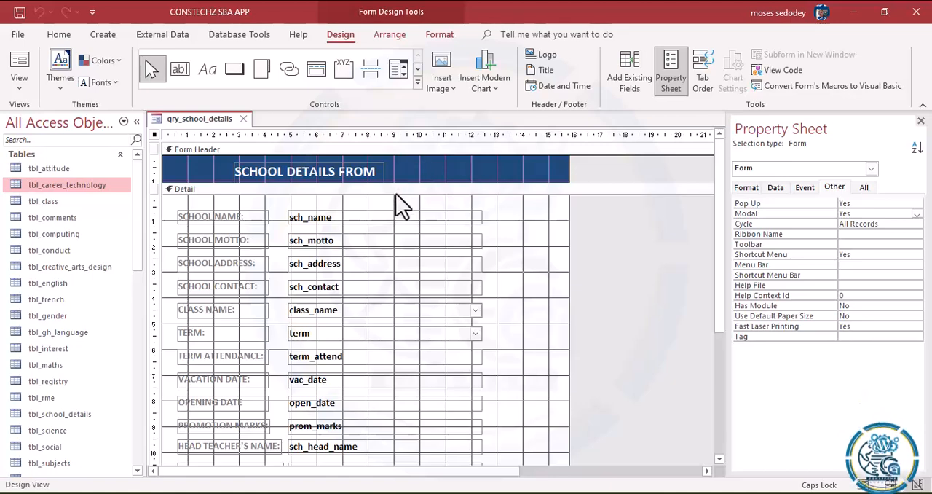
{"action": "left_click_drag", "start_coordinate": [485, 214], "coordinate": [437, 474]}
{"action": "left_click_drag", "start_coordinate": [725, 266], "coordinate": [709, 346]}
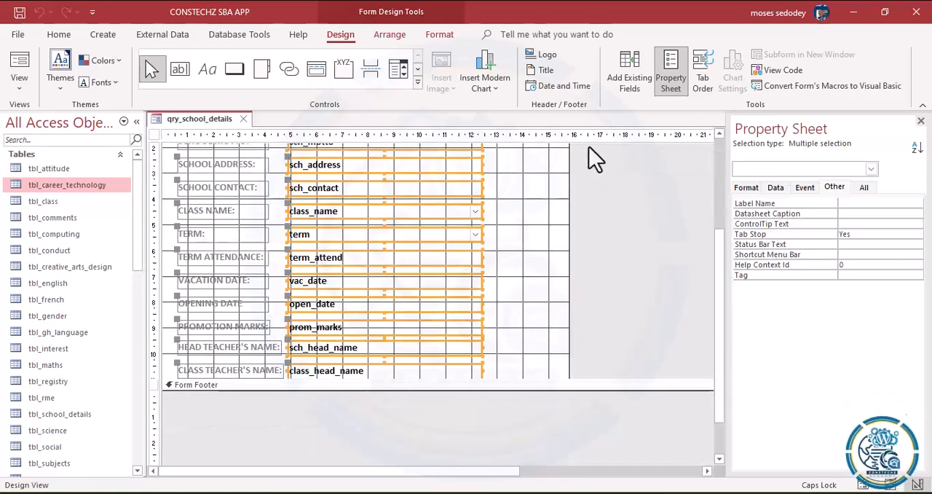
{"action": "left_click", "coordinate": [432, 35]}
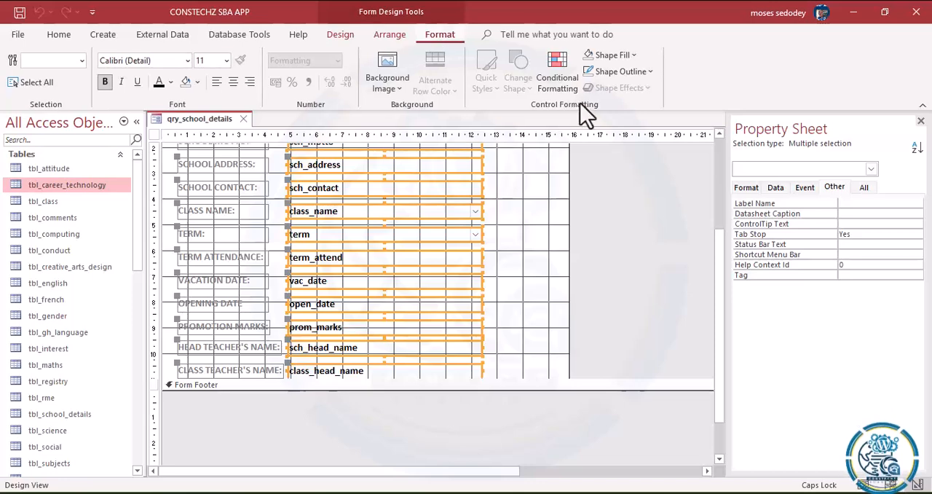
{"action": "left_click", "coordinate": [651, 72]}
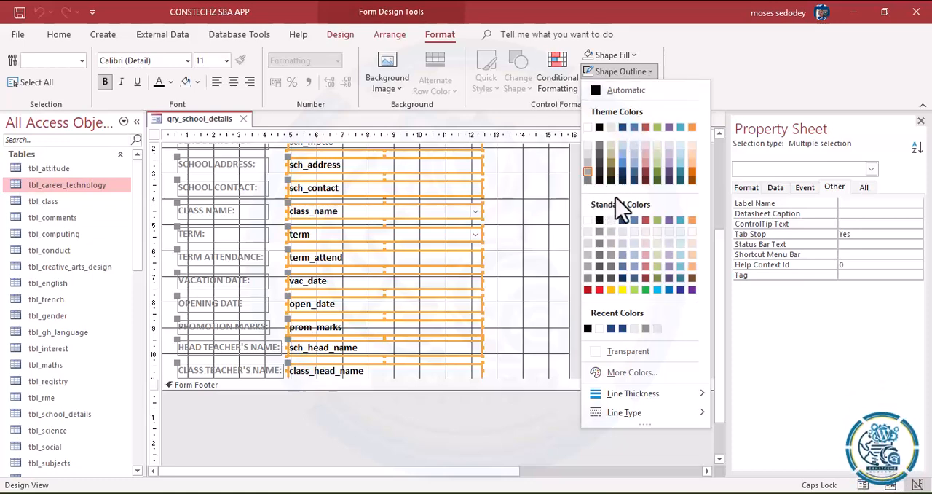
{"action": "left_click", "coordinate": [611, 129]}
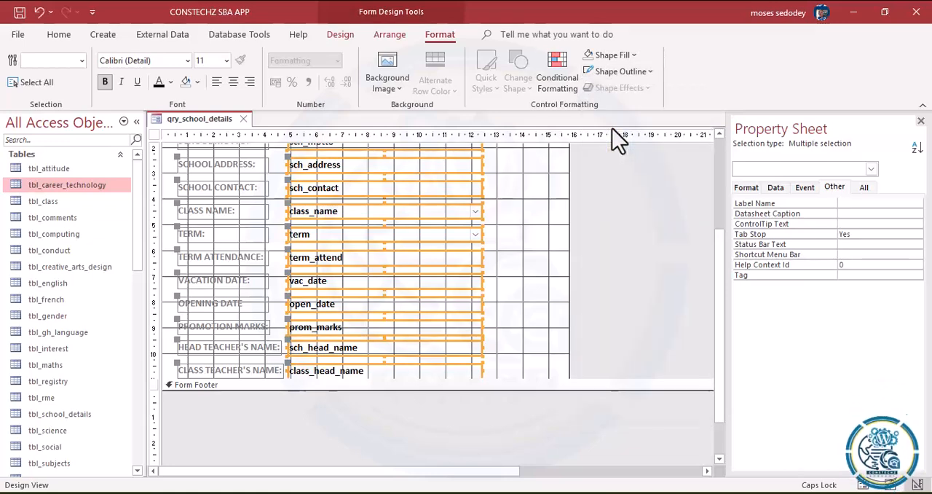
Step: Open the form in Form View and move through the fields from School Name to Class Name to check their highlighting
{"action": "left_click", "coordinate": [55, 38]}
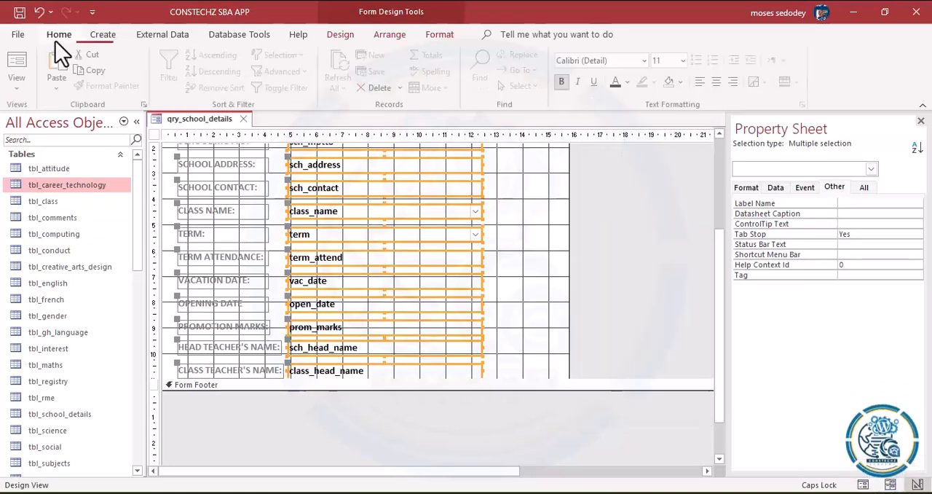
{"action": "left_click", "coordinate": [23, 87]}
{"action": "left_click", "coordinate": [48, 118]}
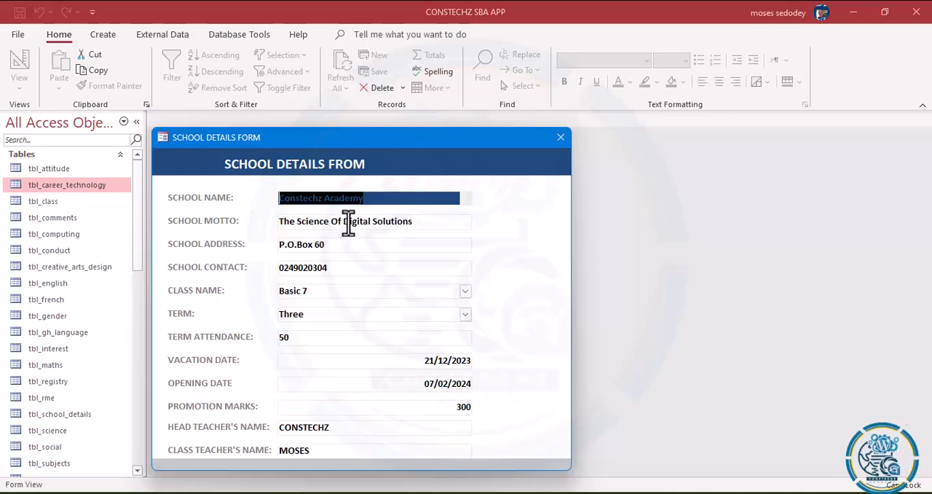
{"action": "key", "text": "Tab"}
{"action": "key", "text": "Tab"}
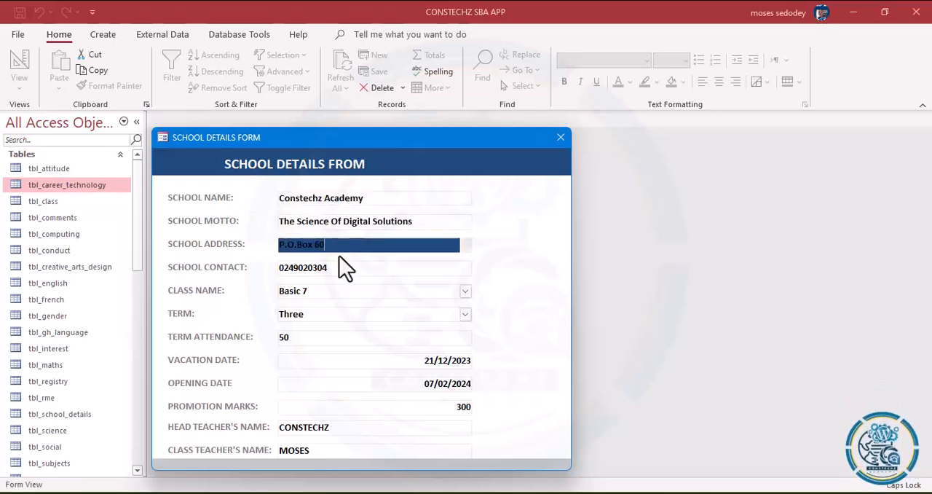
{"action": "key", "text": "Tab"}
{"action": "key", "text": "Tab"}
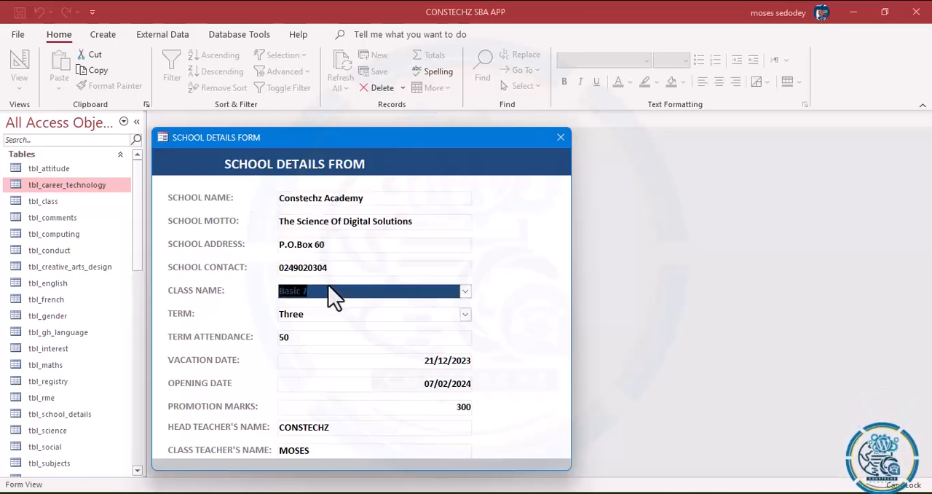
Step: Test the Class Name list by choosing Basic 8 and restoring Basic 7, and return to Design View
{"action": "left_click", "coordinate": [466, 292]}
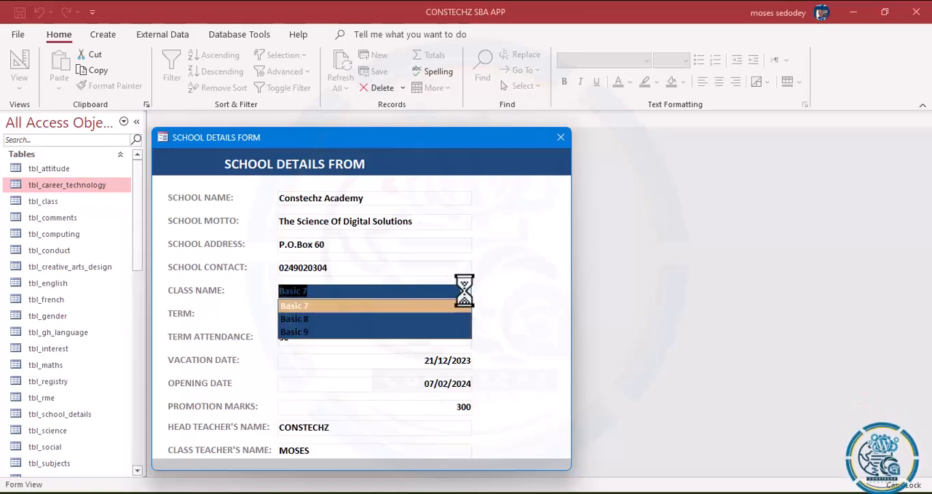
{"action": "left_click", "coordinate": [395, 325]}
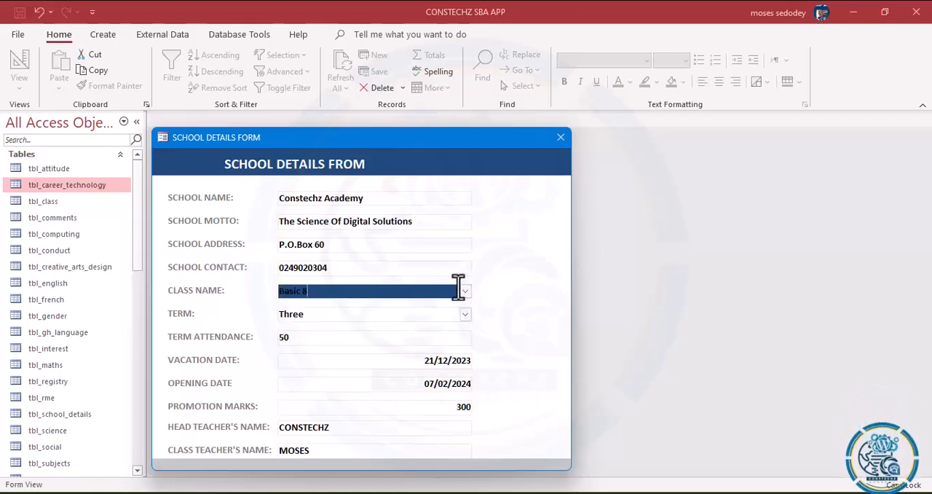
{"action": "left_click", "coordinate": [466, 292]}
{"action": "left_click", "coordinate": [400, 307]}
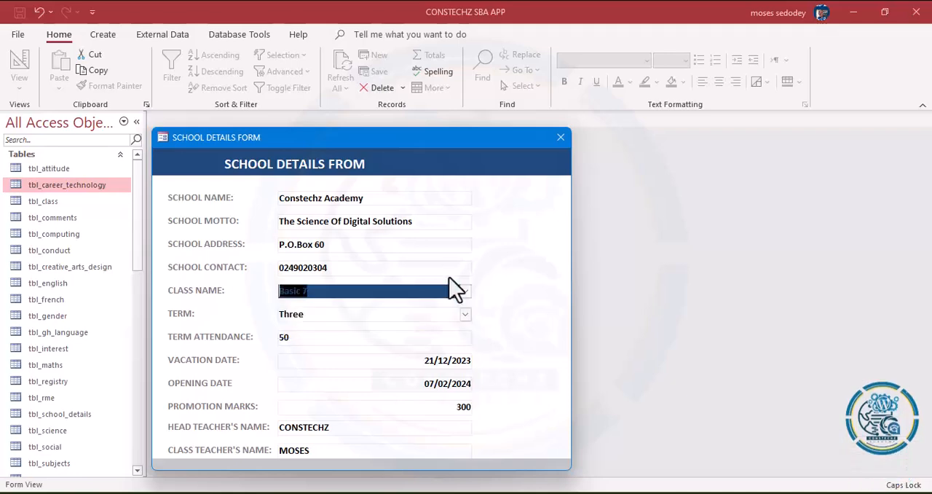
{"action": "double_click", "coordinate": [452, 268]}
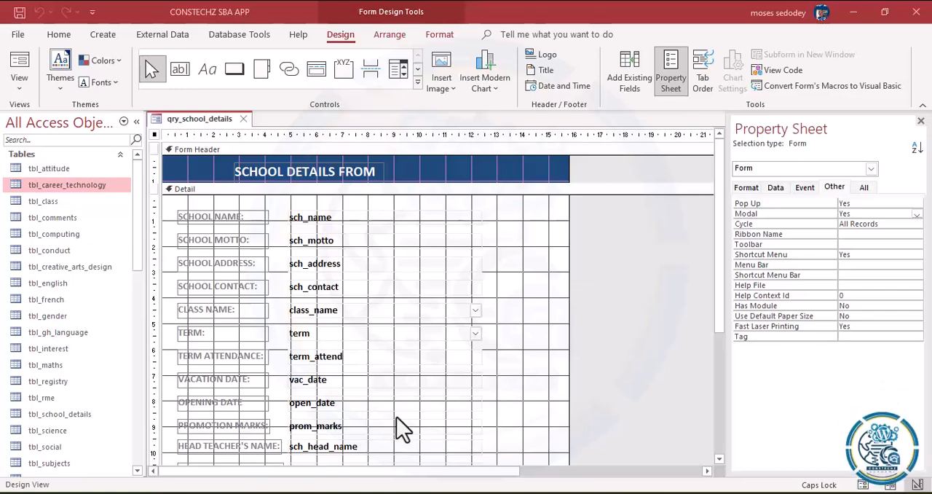
Step: Increase the height of the Form Header section slightly, to about 1.3 cm
{"action": "left_click", "coordinate": [566, 166]}
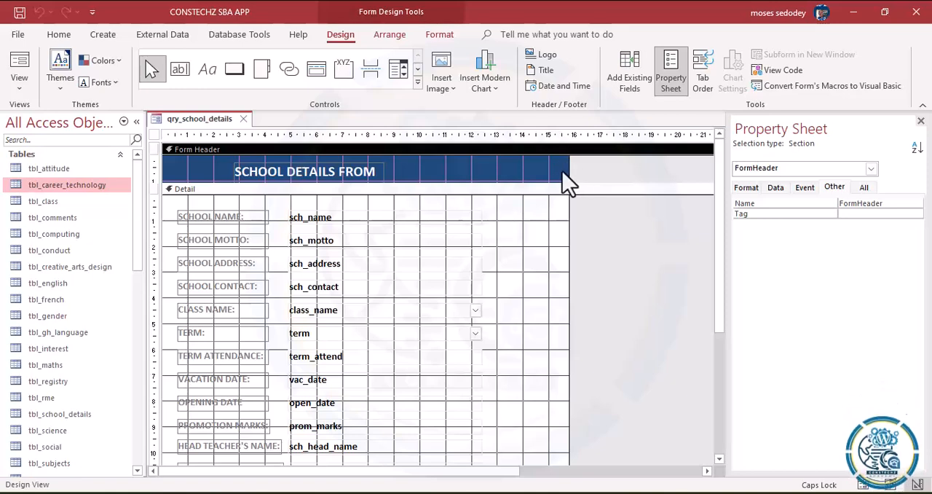
{"action": "left_click", "coordinate": [195, 202]}
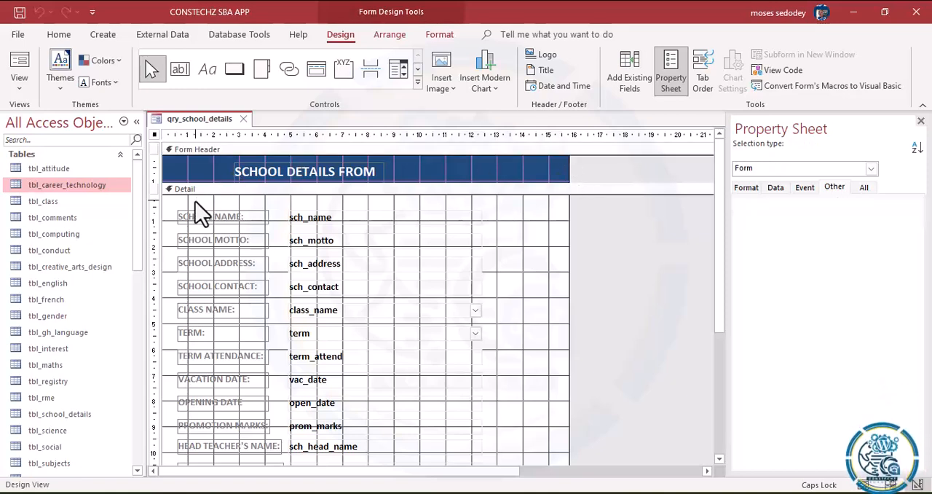
{"action": "left_click", "coordinate": [196, 202]}
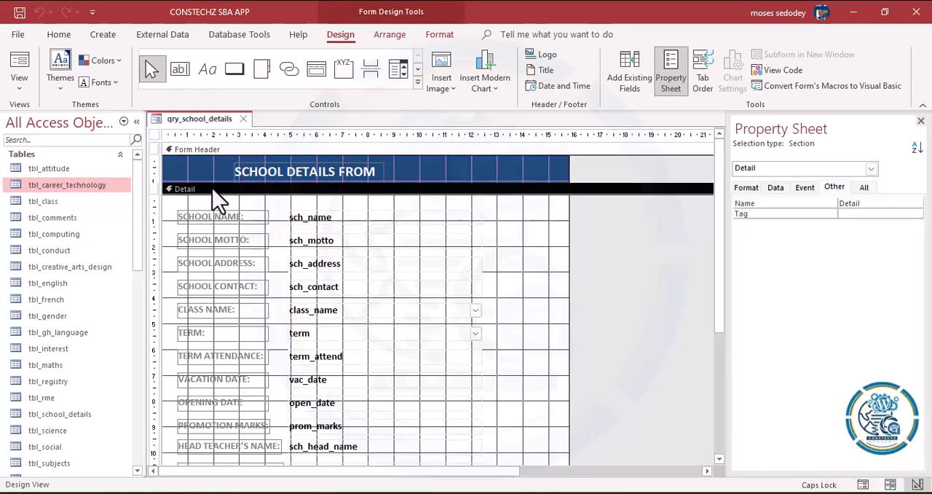
{"action": "left_click_drag", "start_coordinate": [234, 183], "coordinate": [234, 188]}
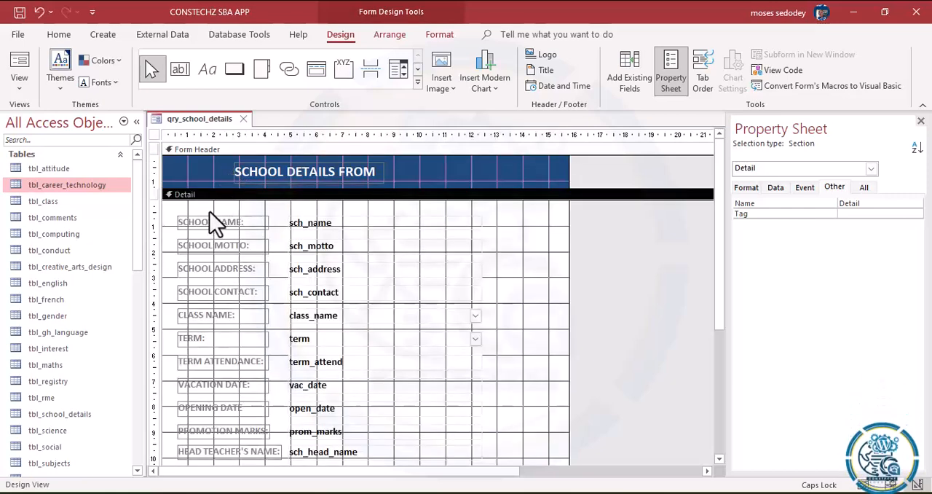
Step: Narrow the field controls from sch_name to sch_head_name together to about 6.7 cm wide
{"action": "left_click", "coordinate": [211, 204]}
{"action": "left_click_drag", "start_coordinate": [486, 208], "coordinate": [437, 458]}
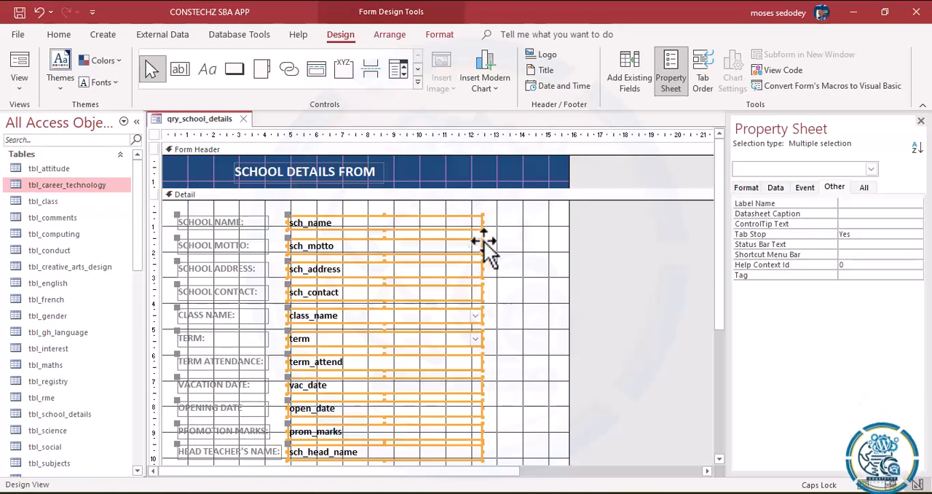
{"action": "left_click_drag", "start_coordinate": [482, 222], "coordinate": [464, 220]}
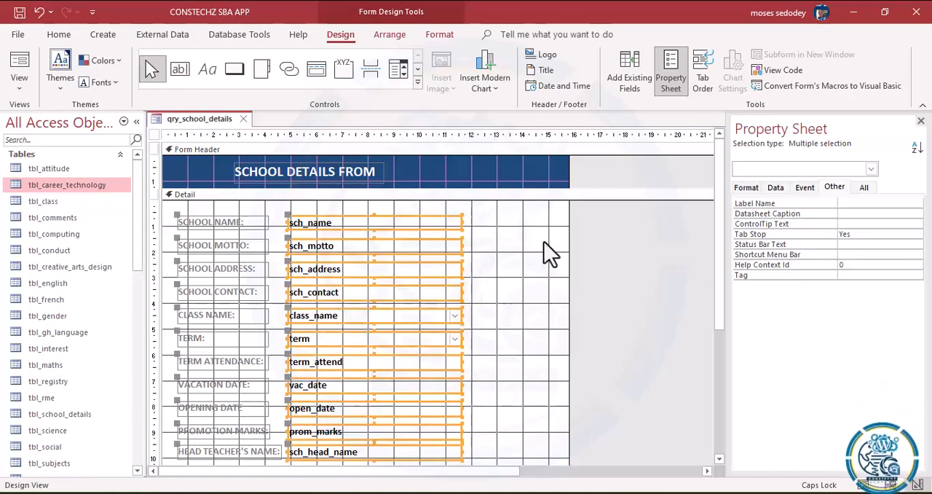
Step: Narrow the class_head_name text box to match the width of the field controls above it
{"action": "left_click", "coordinate": [719, 459]}
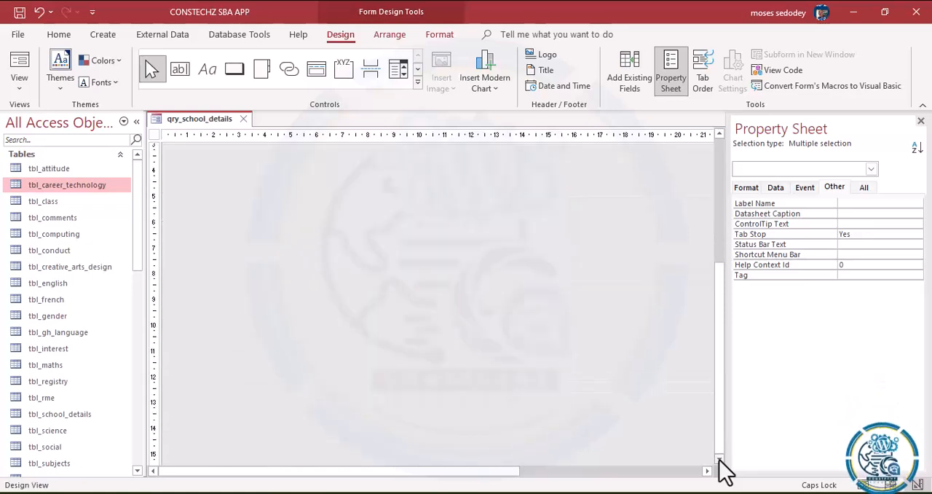
{"action": "left_click", "coordinate": [718, 135]}
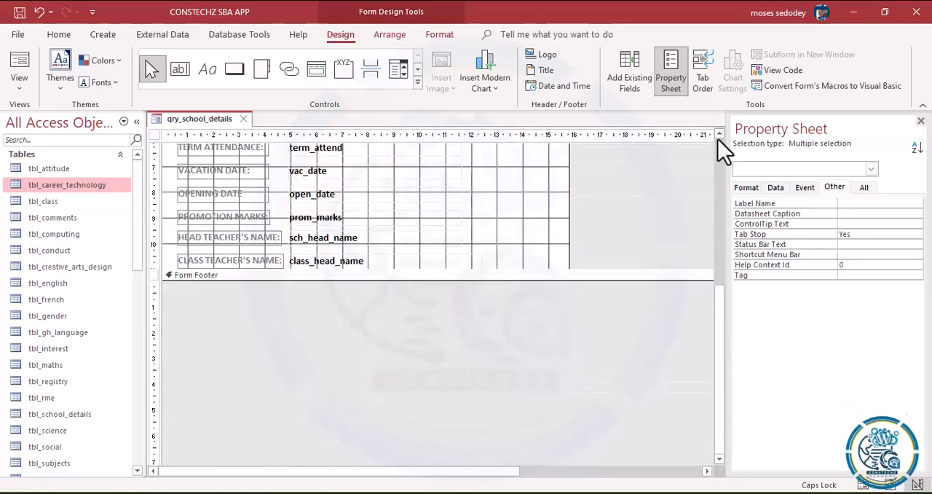
{"action": "left_click", "coordinate": [718, 137]}
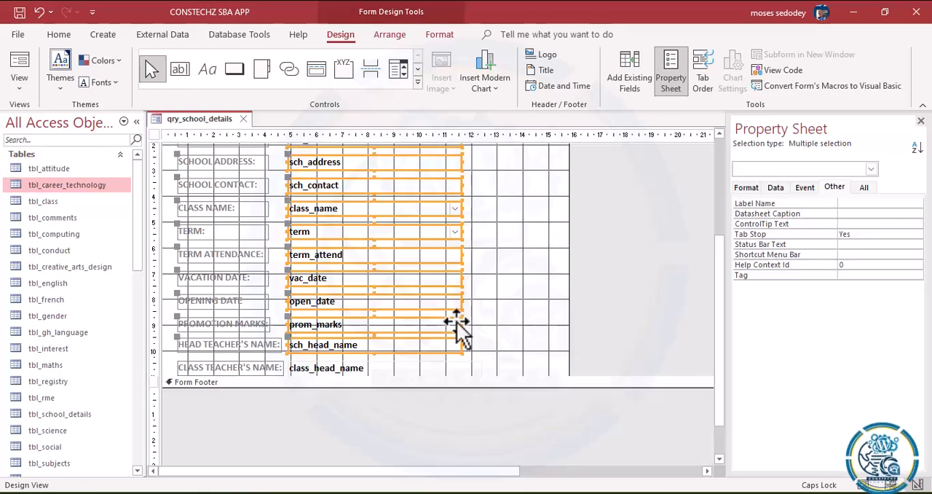
{"action": "left_click", "coordinate": [451, 365]}
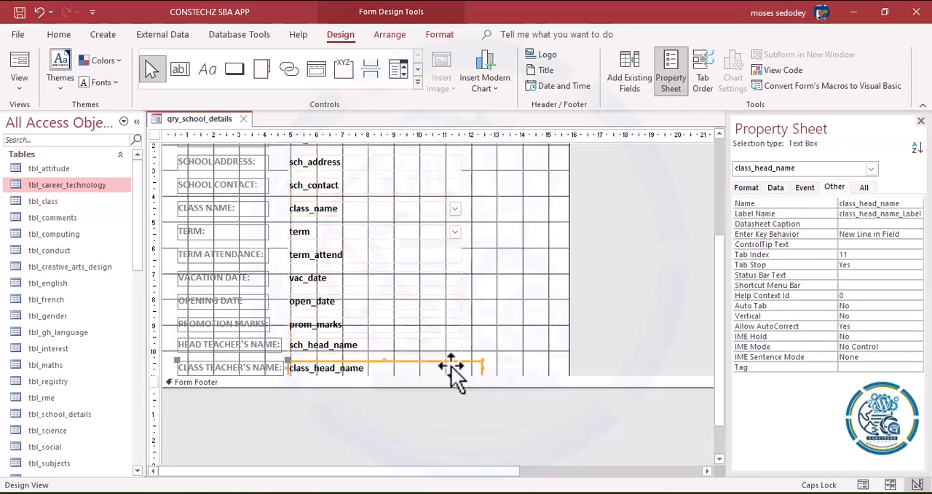
{"action": "left_click", "coordinate": [462, 336]}
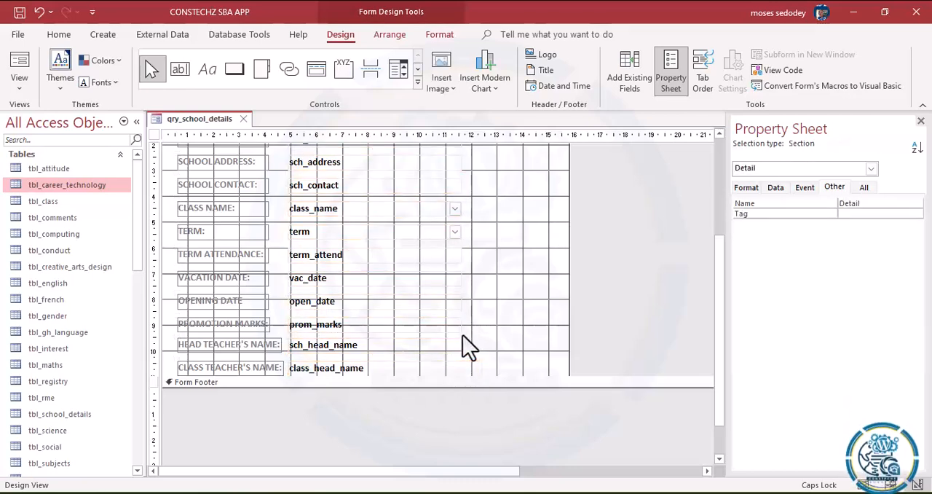
{"action": "left_click", "coordinate": [437, 344]}
{"action": "left_click", "coordinate": [469, 370], "text": "shift"}
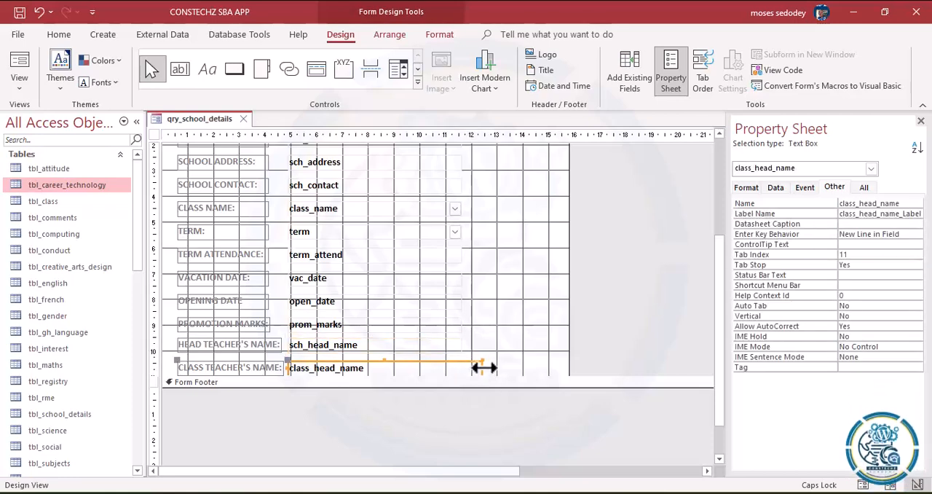
{"action": "left_click_drag", "start_coordinate": [483, 368], "coordinate": [463, 368]}
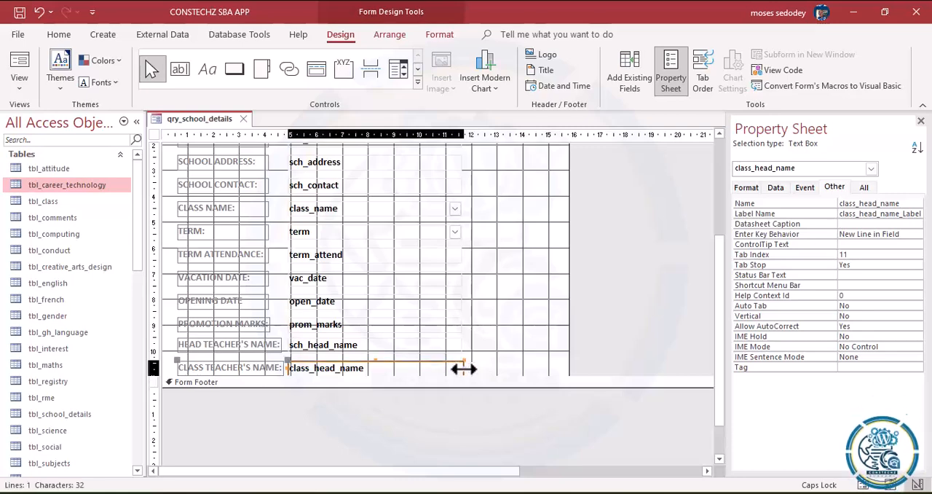
Step: Select all the field controls in the Detail section and make both their shape outline and shape fill transparent
{"action": "left_click", "coordinate": [460, 327]}
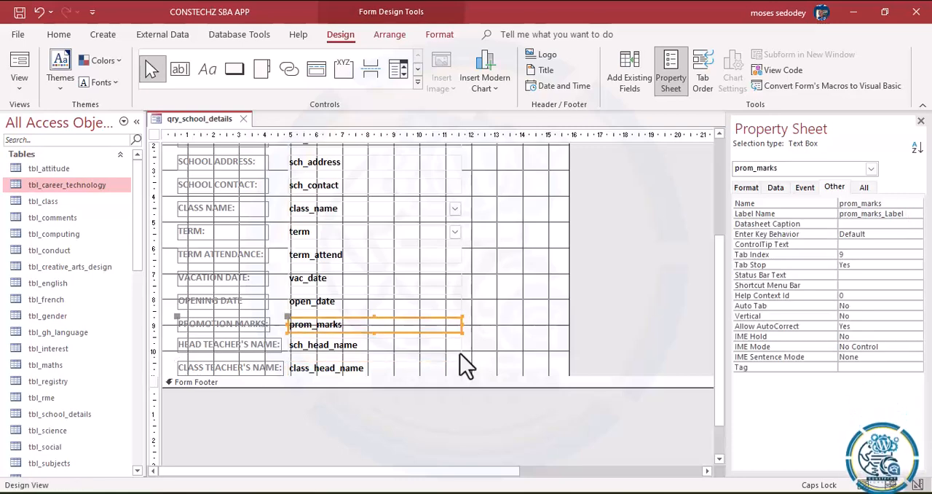
{"action": "left_click_drag", "start_coordinate": [481, 370], "coordinate": [377, 116]}
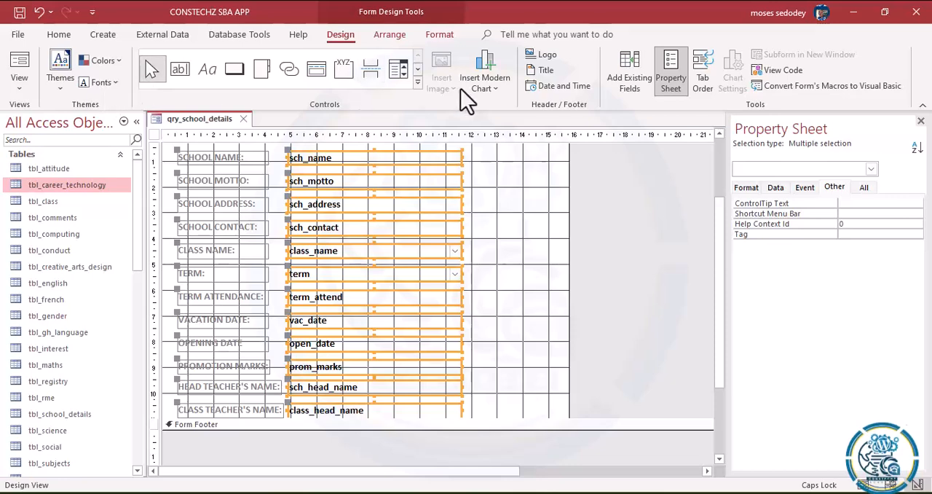
{"action": "left_click", "coordinate": [444, 38]}
{"action": "left_click", "coordinate": [648, 73]}
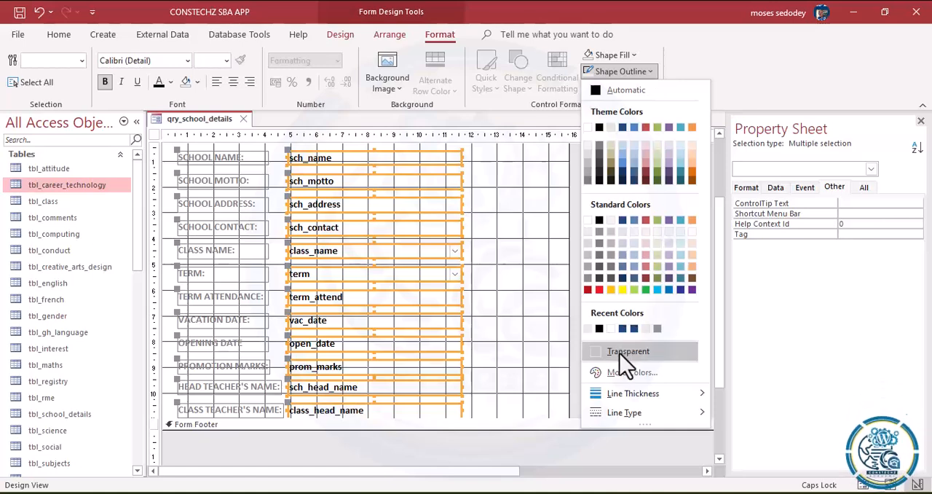
{"action": "left_click", "coordinate": [620, 354]}
{"action": "left_click", "coordinate": [631, 57]}
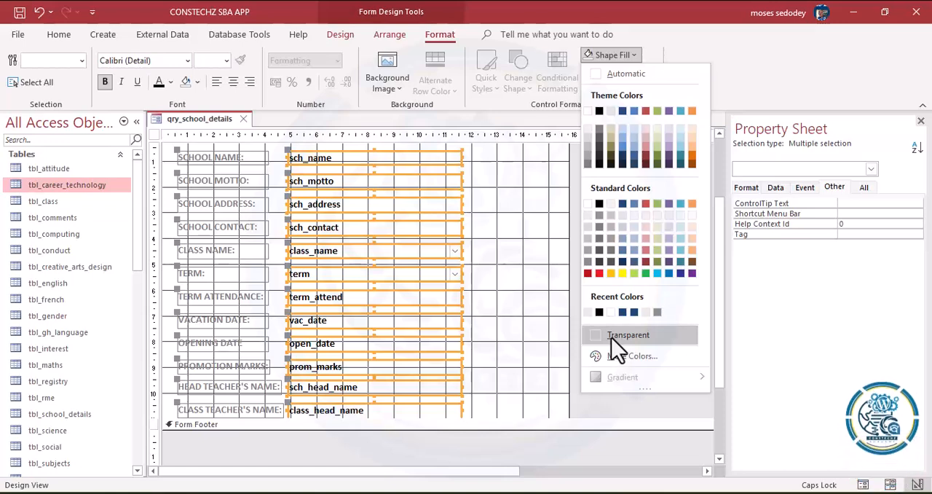
{"action": "left_click", "coordinate": [616, 336]}
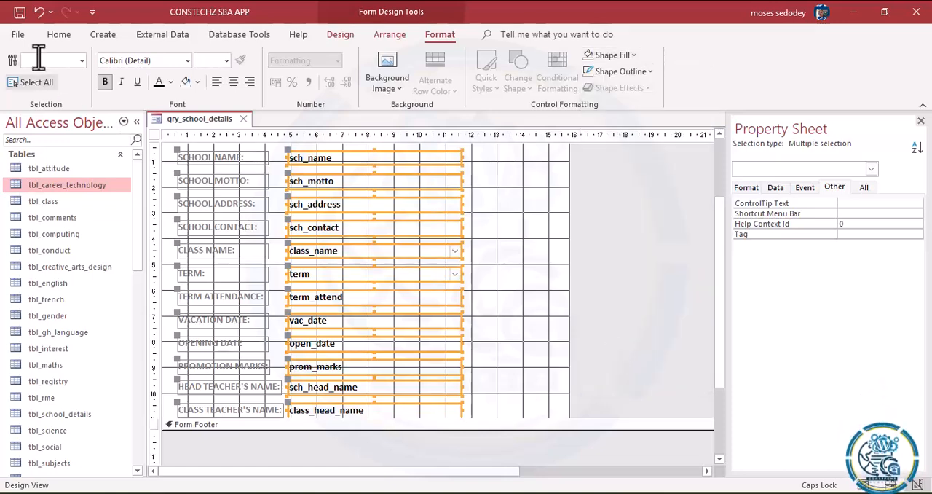
Step: Open the form in Layout View and examine the appearance of the School Name, School Motto and Class Name fields
{"action": "left_click", "coordinate": [47, 37]}
{"action": "left_click", "coordinate": [26, 88]}
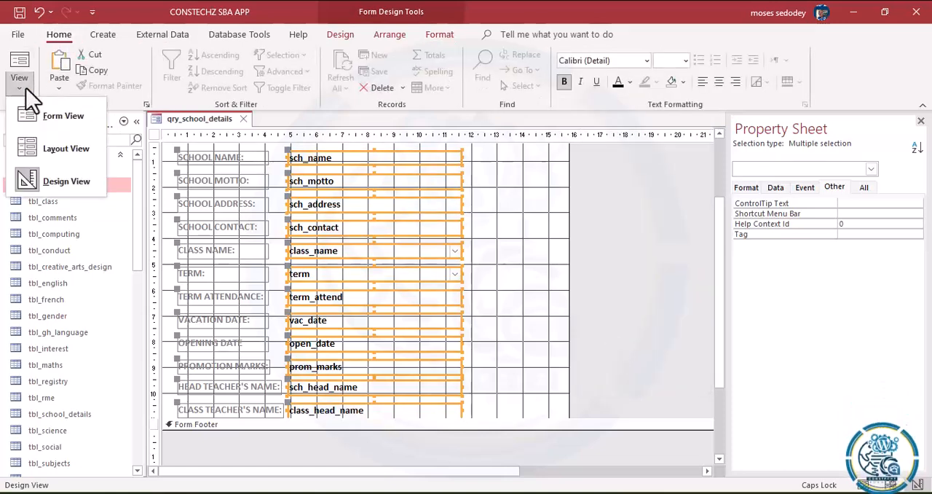
{"action": "left_click", "coordinate": [59, 150]}
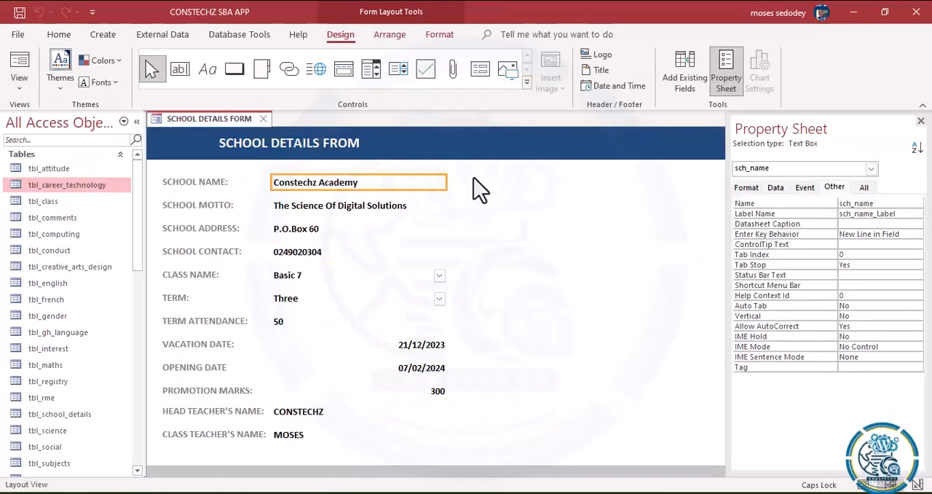
{"action": "left_click", "coordinate": [439, 264]}
{"action": "left_click", "coordinate": [395, 188]}
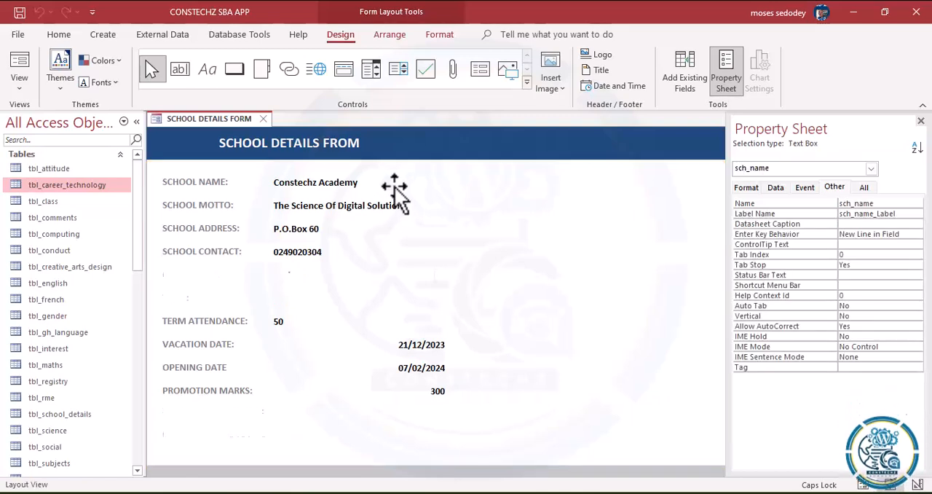
{"action": "left_click", "coordinate": [394, 205]}
{"action": "left_click", "coordinate": [361, 185]}
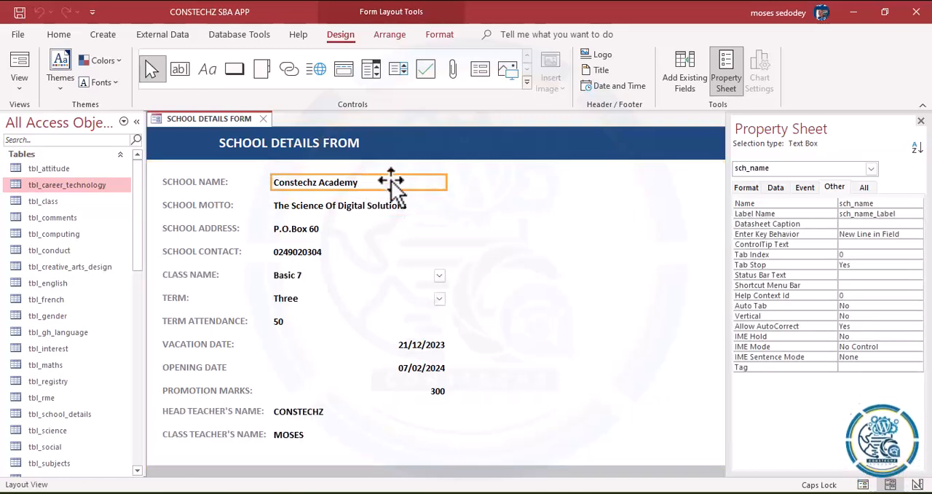
{"action": "left_click", "coordinate": [438, 277]}
{"action": "left_click", "coordinate": [482, 270]}
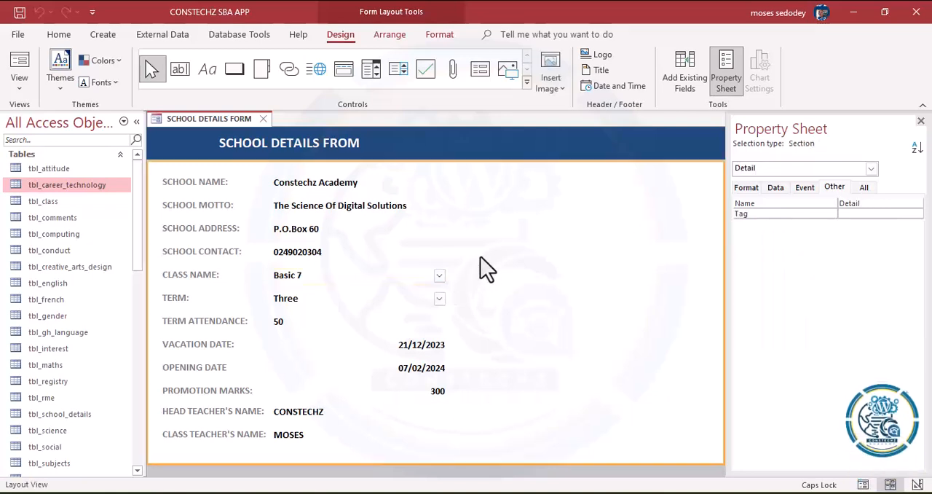
{"action": "left_click", "coordinate": [441, 276]}
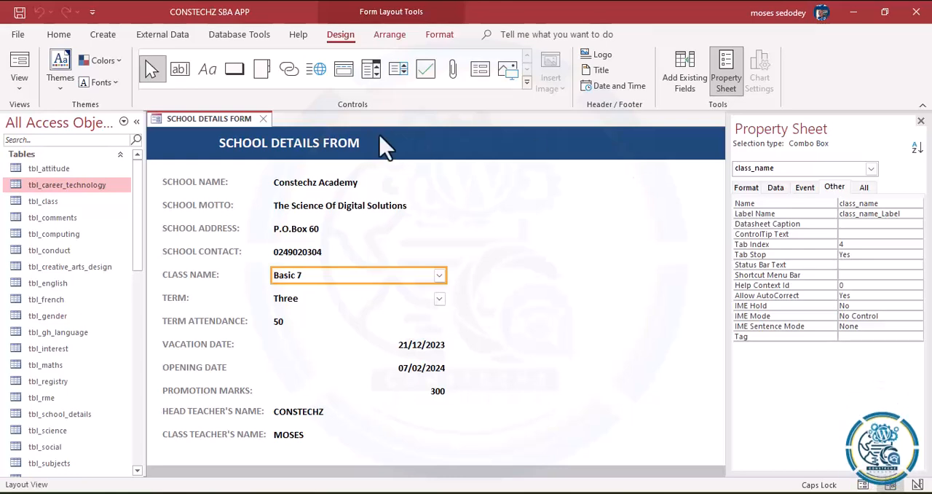
Step: Return to Design View and widen the form to about 17 cm
{"action": "left_click", "coordinate": [19, 86]}
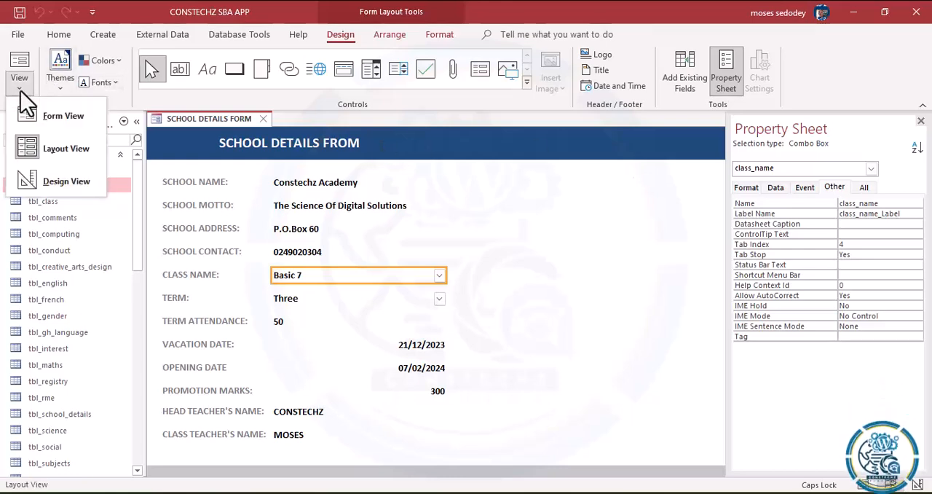
{"action": "left_click", "coordinate": [57, 184]}
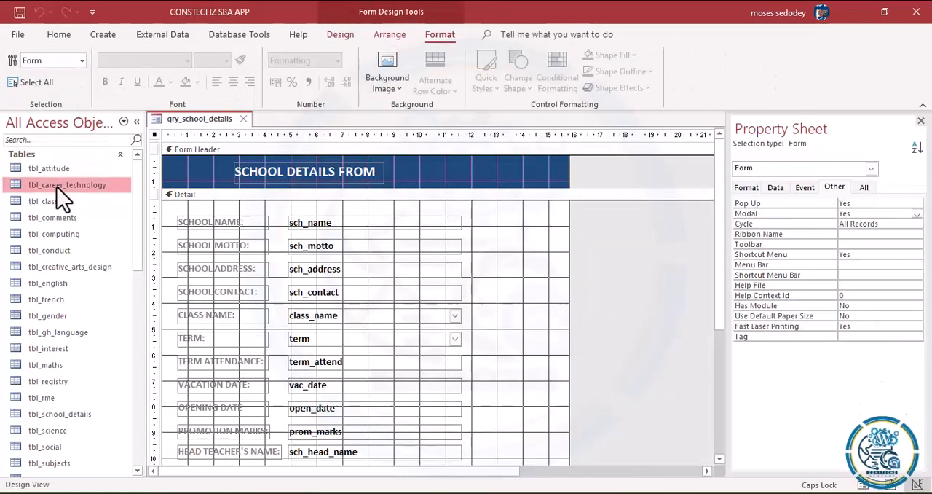
{"action": "left_click_drag", "start_coordinate": [569, 170], "coordinate": [597, 170]}
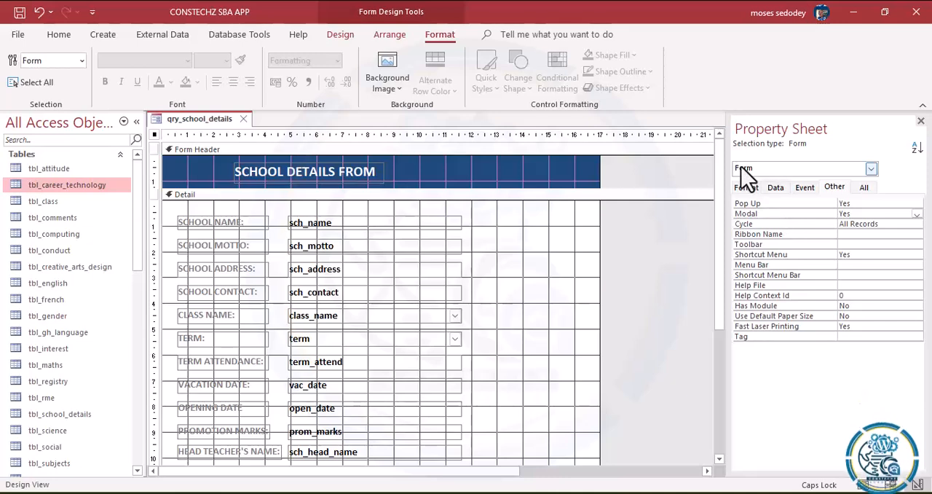
Step: Add the sch_logo field to the Detail section beside the text fields and enlarge its frame to about 2.5 by 3.2 cm
{"action": "left_click", "coordinate": [352, 35]}
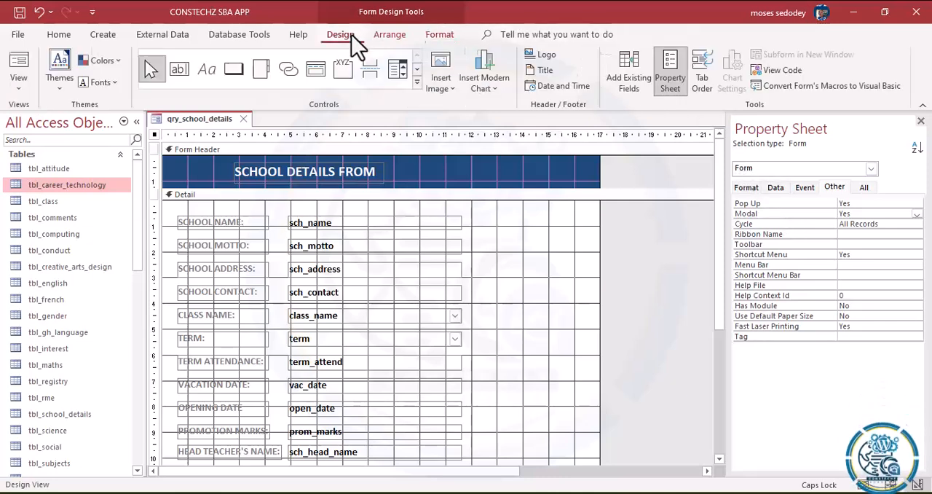
{"action": "left_click", "coordinate": [631, 70]}
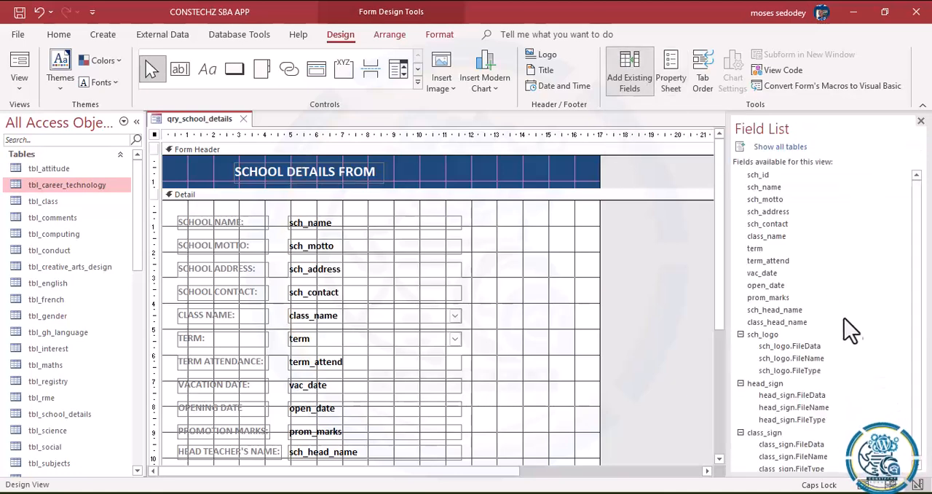
{"action": "left_click_drag", "start_coordinate": [758, 336], "coordinate": [541, 229]}
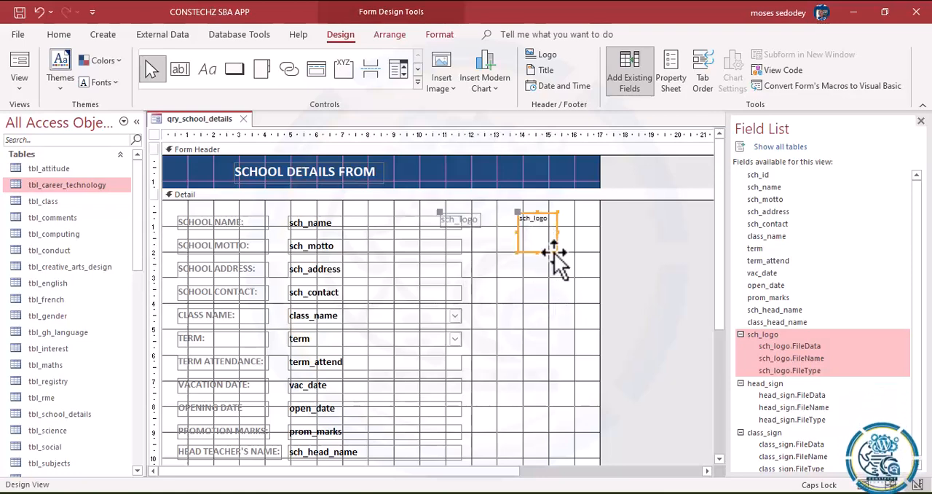
{"action": "left_click_drag", "start_coordinate": [558, 252], "coordinate": [583, 295]}
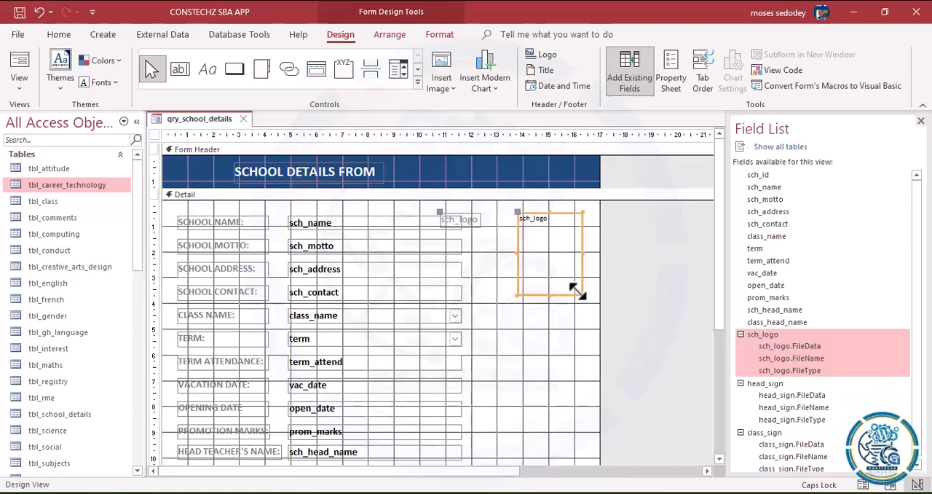
Step: Move the sch_logo label below the logo frame and change its caption to UPLOAD SCHOOL LOGO
{"action": "left_click", "coordinate": [469, 221]}
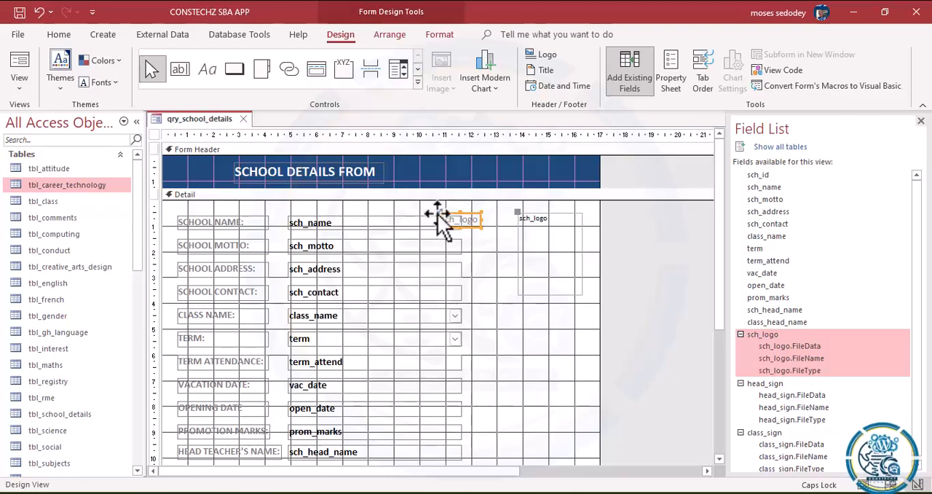
{"action": "left_click_drag", "start_coordinate": [440, 211], "coordinate": [485, 310]}
{"action": "type", "text": "LOAD S"}
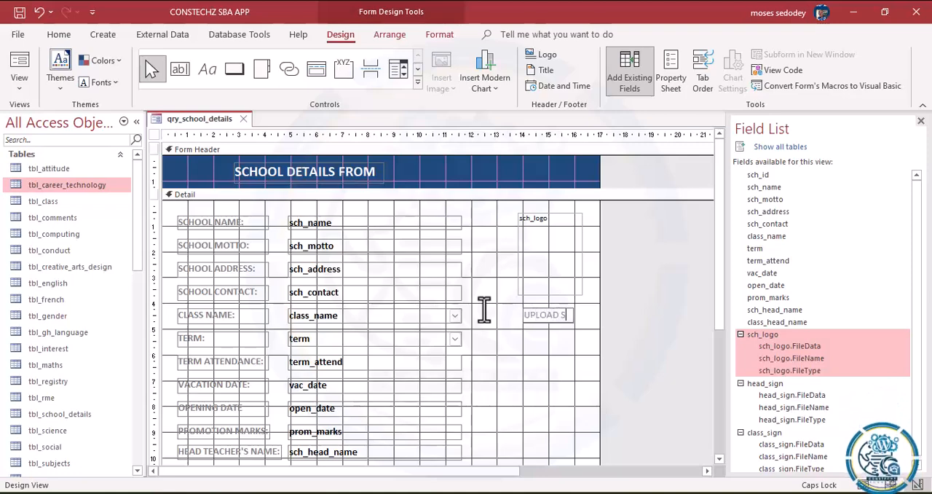
{"action": "type", "text": "PLOAD SCHOOL LOGO"}
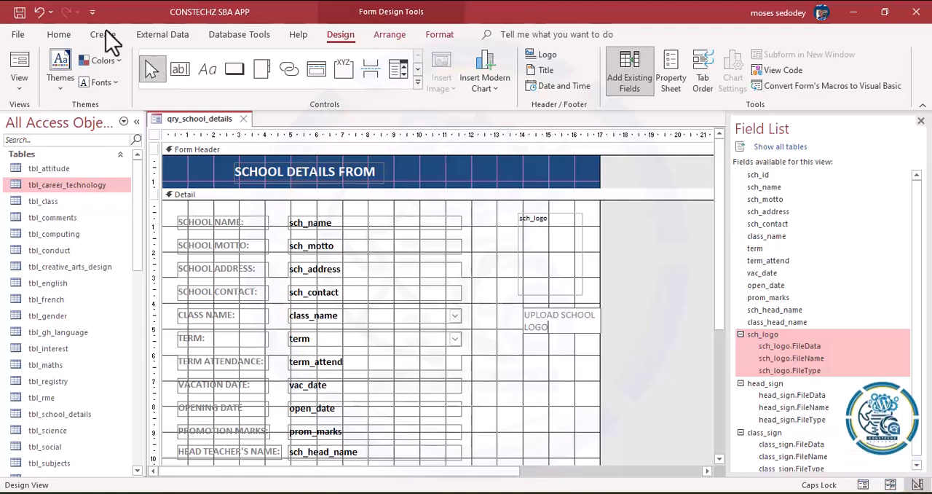
Step: Set the font size of the UPLOAD SCHOOL LOGO label to 10
{"action": "left_click", "coordinate": [61, 37]}
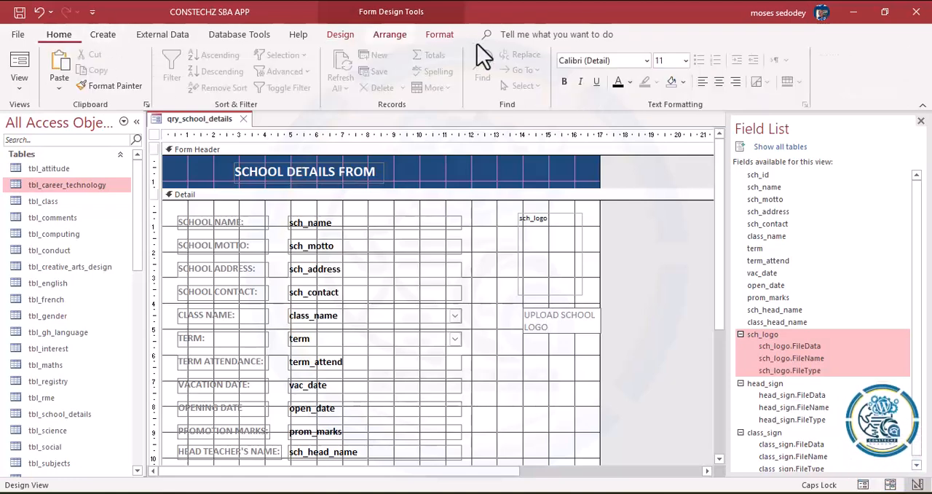
{"action": "left_click", "coordinate": [441, 37]}
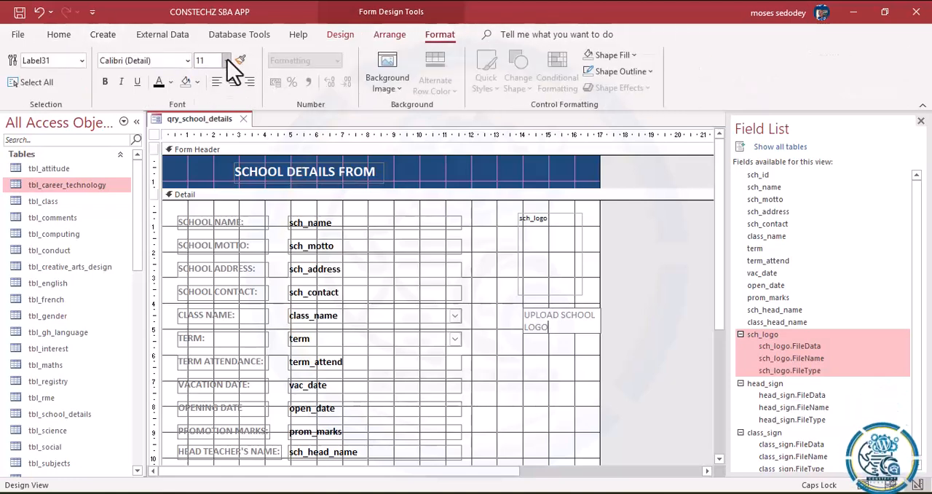
{"action": "left_click", "coordinate": [227, 61]}
{"action": "left_click", "coordinate": [207, 110]}
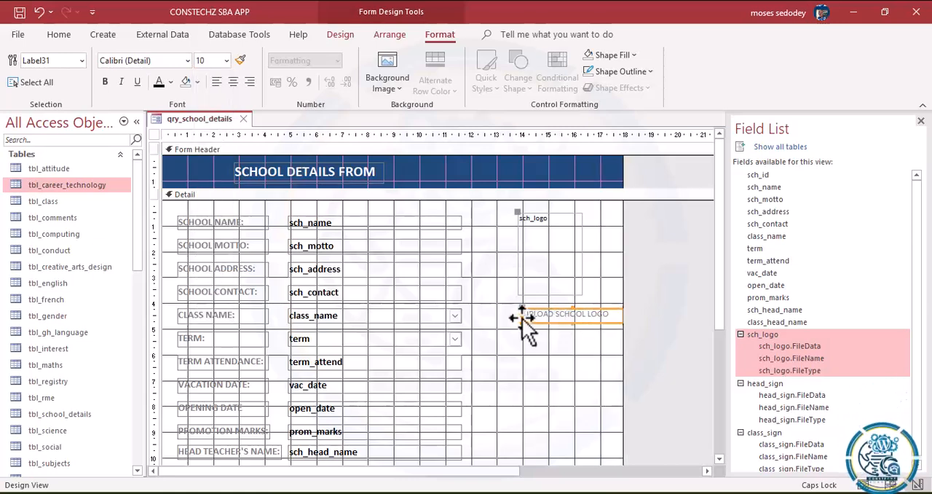
Step: Widen the sch_logo frame to about 3 cm and narrow the UPLOAD SCHOOL LOGO label to fit its text
{"action": "left_click", "coordinate": [571, 268]}
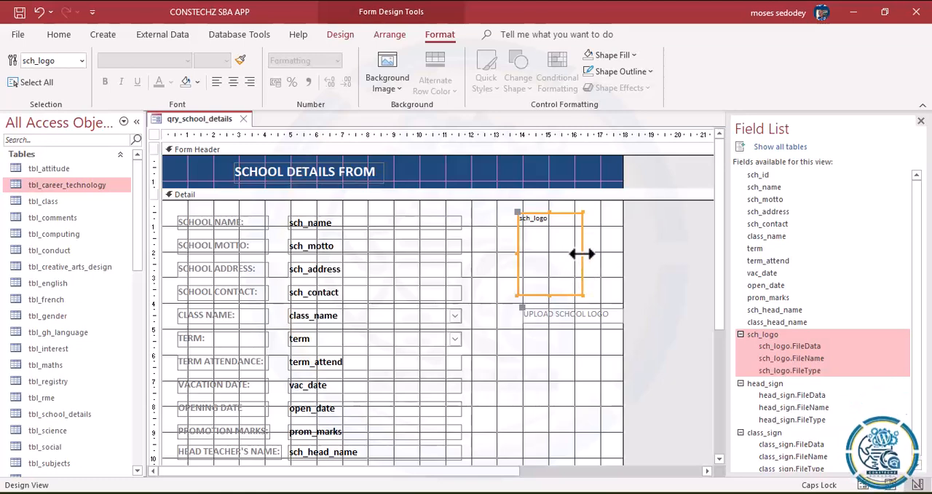
{"action": "left_click_drag", "start_coordinate": [583, 254], "coordinate": [596, 253]}
{"action": "left_click", "coordinate": [575, 316]}
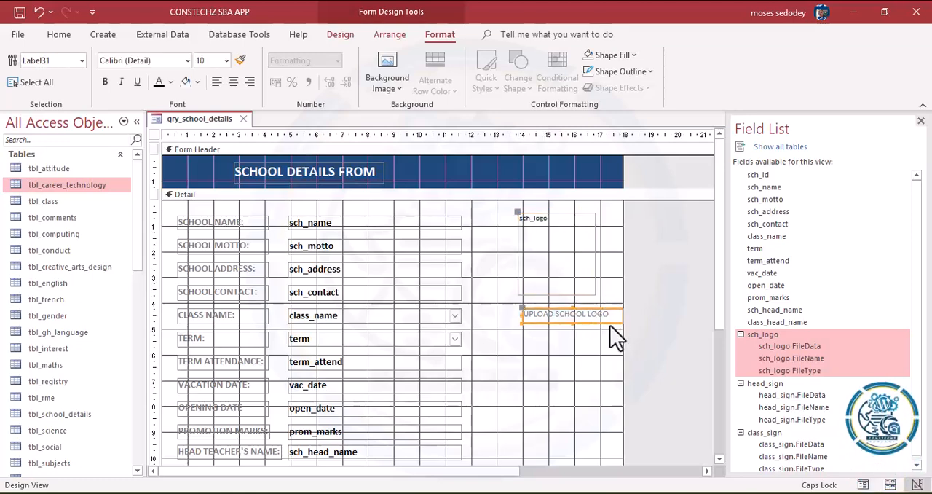
{"action": "mouse_move", "coordinate": [605, 320]}
{"action": "left_mouse_down"}
{"action": "mouse_move", "coordinate": [592, 322]}
{"action": "mouse_move", "coordinate": [604, 314]}
{"action": "left_mouse_up"}
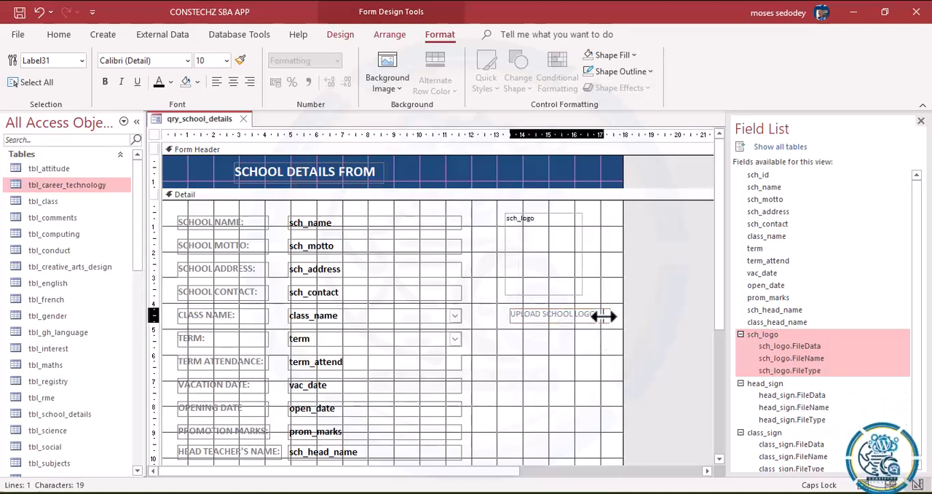
{"action": "left_click_drag", "start_coordinate": [569, 289], "coordinate": [578, 288]}
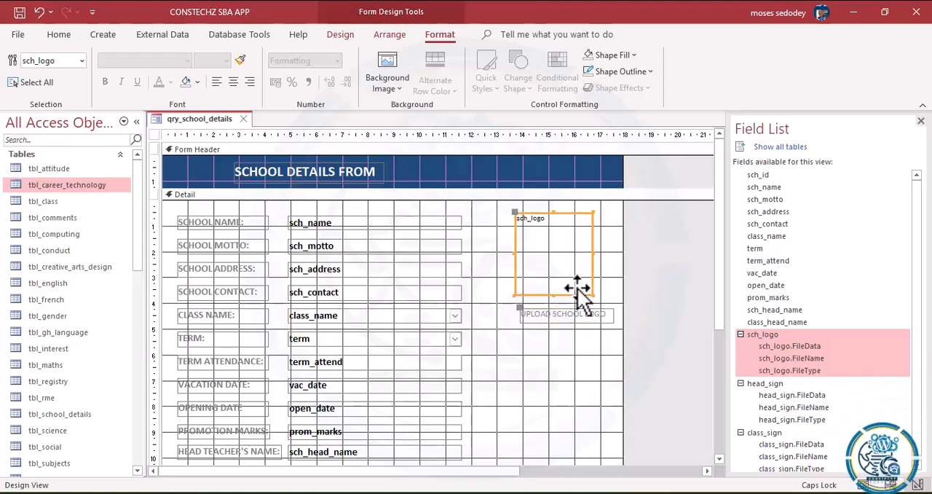
Step: Move the UPLOAD SCHOOL LOGO label directly beneath the logo frame, roughly in line with its left edge
{"action": "left_click", "coordinate": [574, 315]}
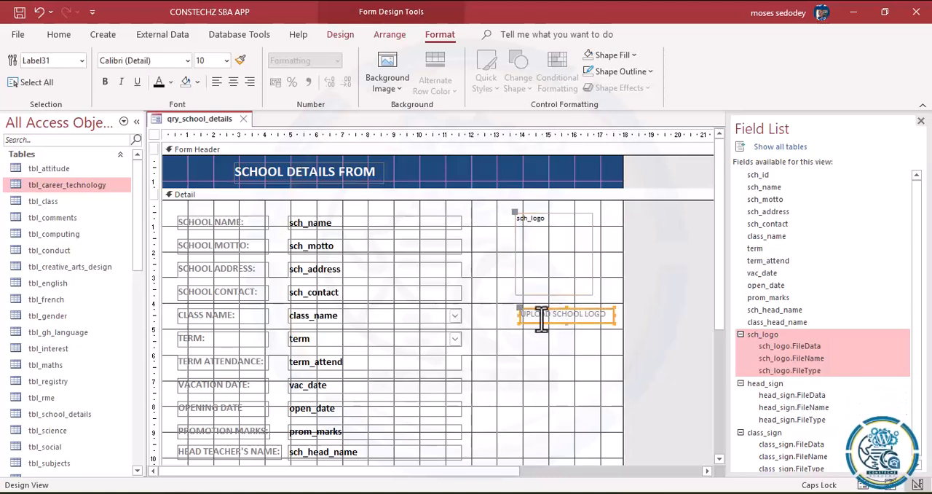
{"action": "left_click_drag", "start_coordinate": [520, 309], "coordinate": [515, 309]}
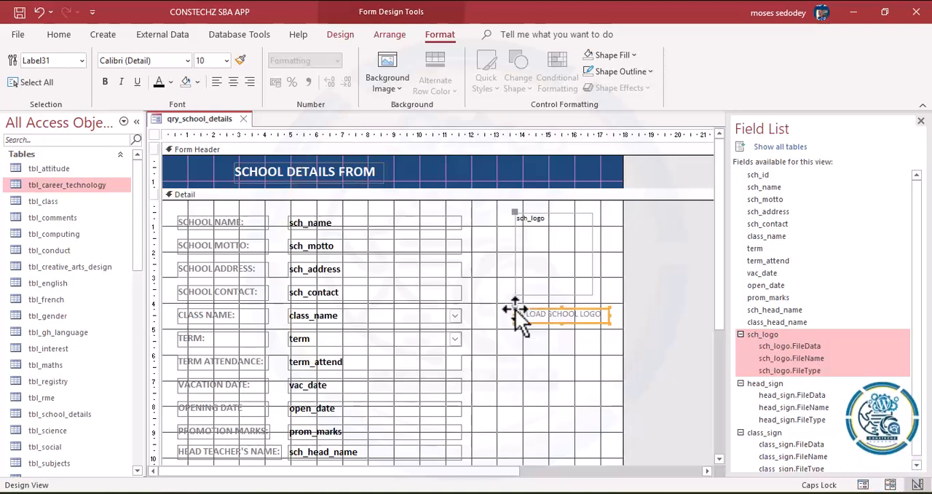
{"action": "left_click_drag", "start_coordinate": [514, 312], "coordinate": [513, 306]}
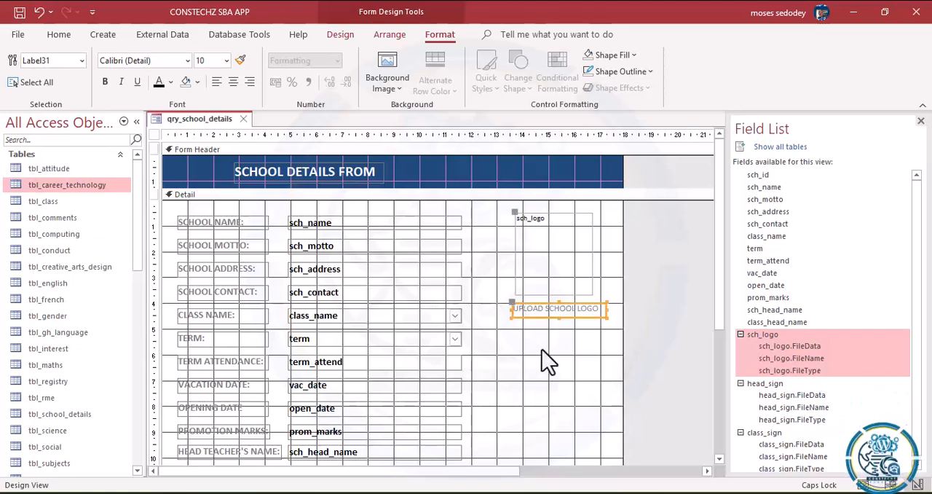
{"action": "left_click", "coordinate": [546, 359]}
{"action": "left_click", "coordinate": [516, 307]}
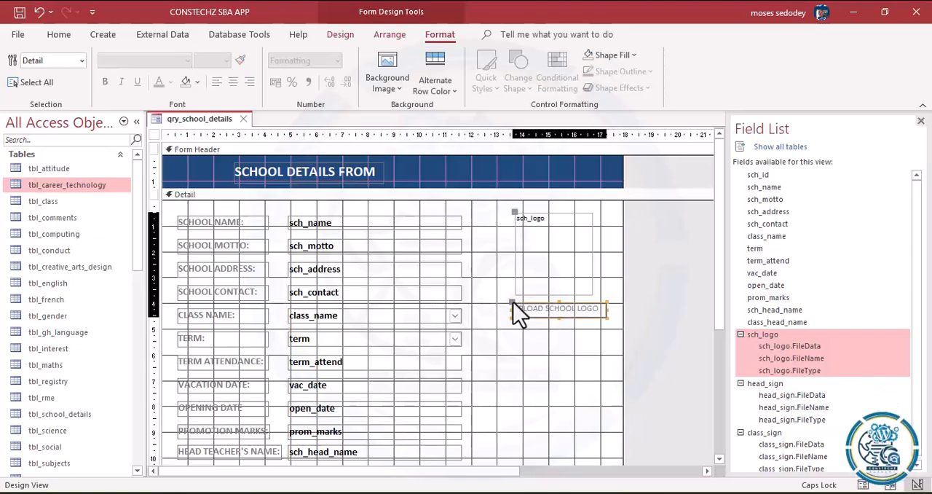
{"action": "left_click_drag", "start_coordinate": [511, 303], "coordinate": [511, 304]}
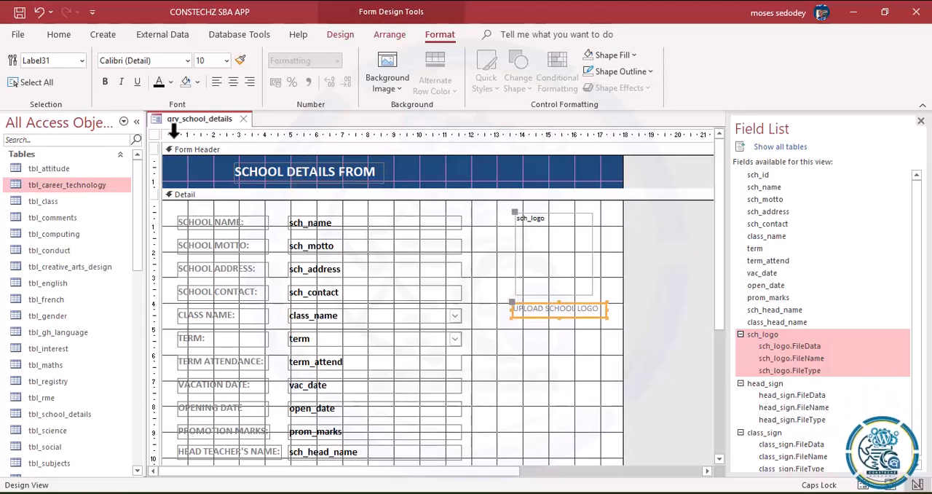
Step: Make the UPLOAD SCHOOL LOGO label text bold
{"action": "left_click", "coordinate": [106, 81]}
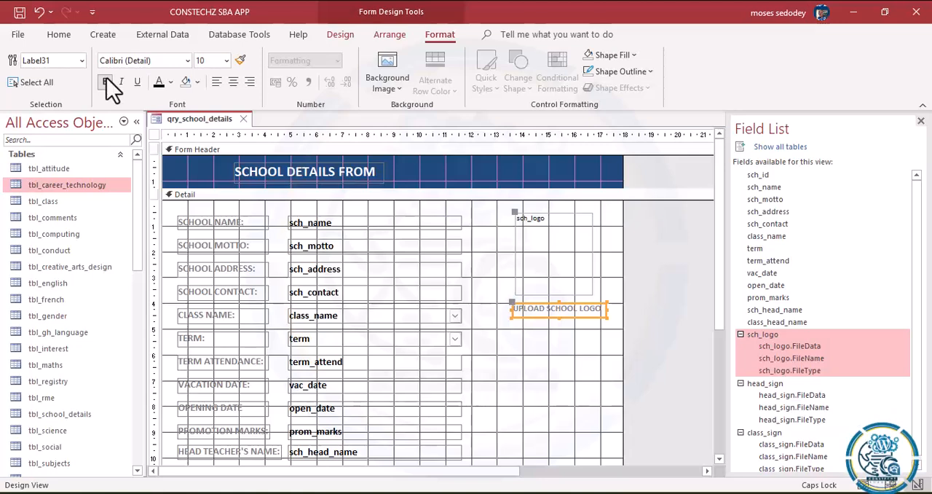
{"action": "left_click", "coordinate": [539, 370]}
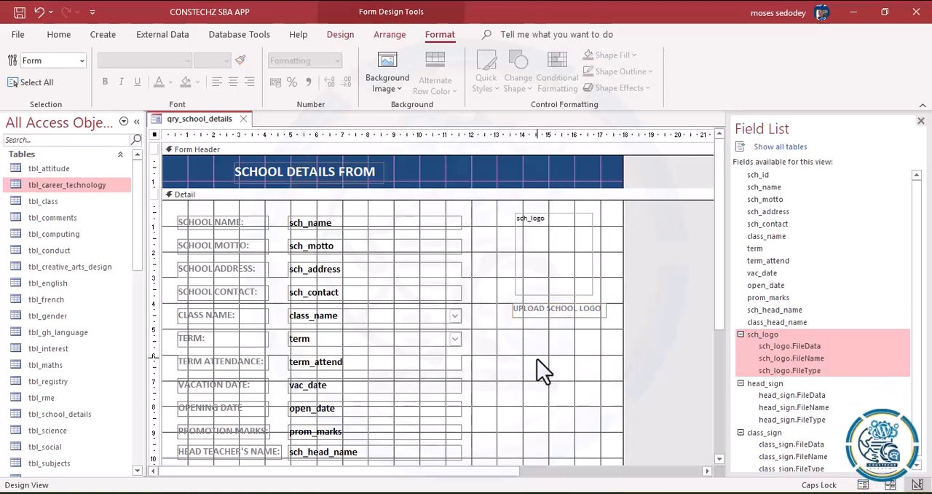
{"action": "left_click", "coordinate": [550, 321]}
Step: Set the shape outline of the sch_logo frame to the dark blue theme colour
{"action": "left_click", "coordinate": [568, 252]}
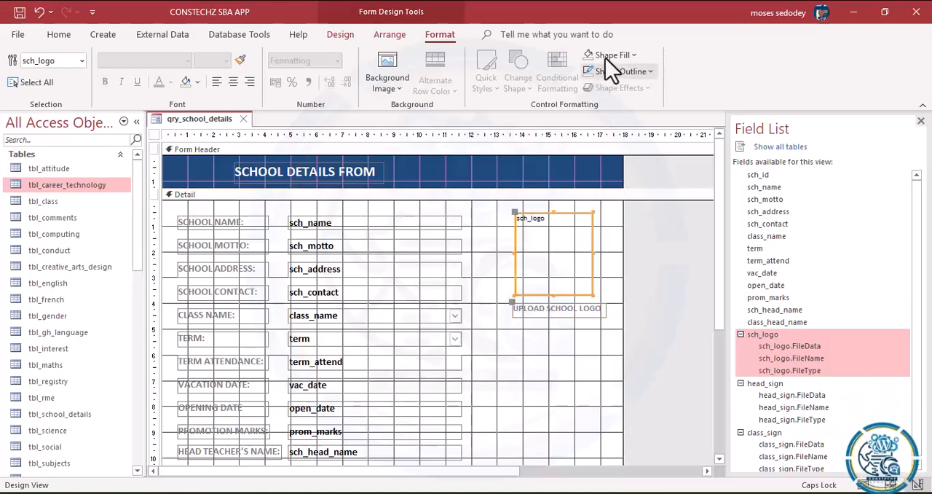
{"action": "left_click", "coordinate": [650, 72]}
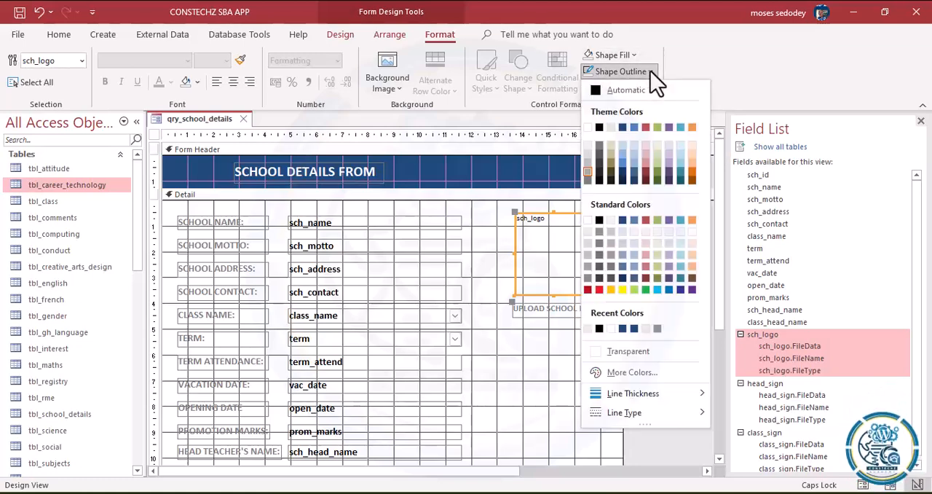
{"action": "left_click", "coordinate": [624, 129]}
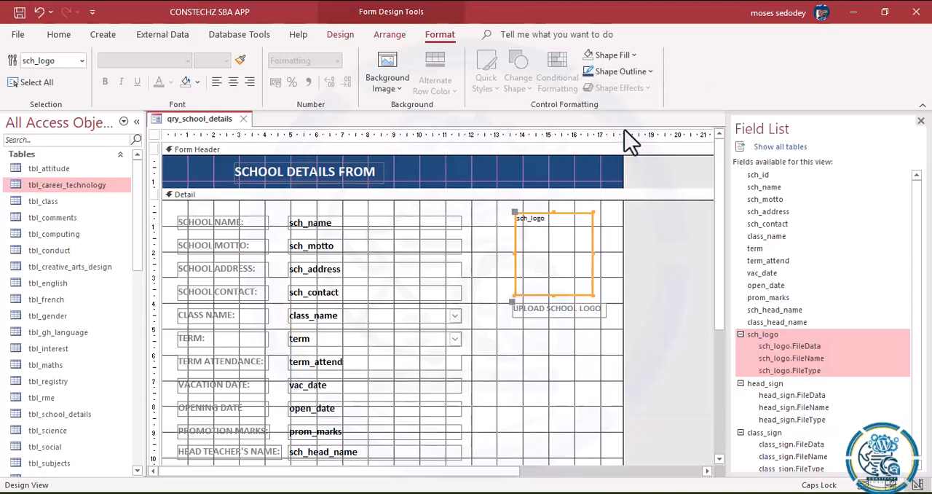
{"action": "left_click", "coordinate": [572, 389]}
Step: Apply the shadowed special effect to the sch_logo frame
{"action": "left_click", "coordinate": [583, 263]}
{"action": "right_click", "coordinate": [581, 255]}
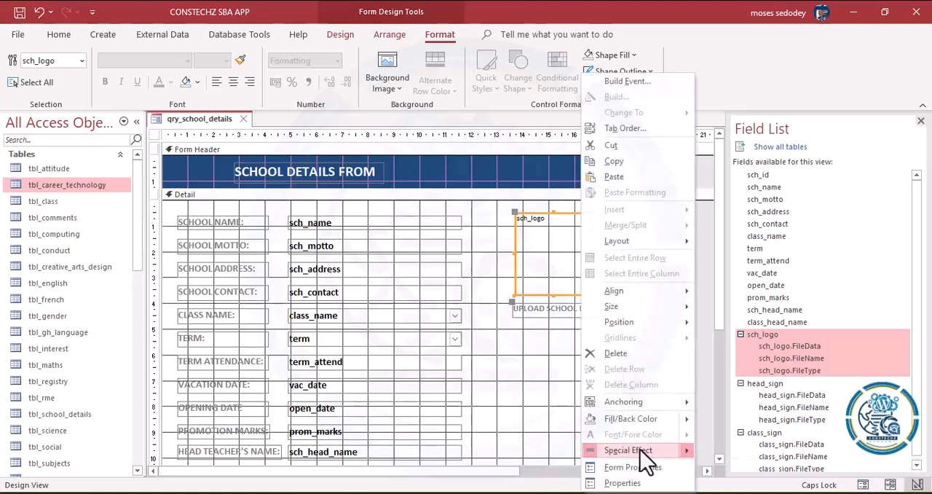
{"action": "mouse_move", "coordinate": [672, 450]}
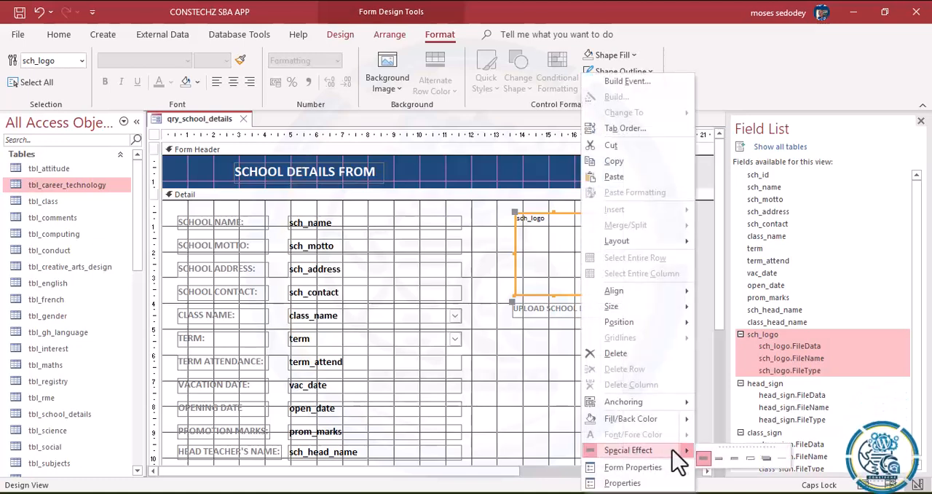
{"action": "left_click", "coordinate": [767, 457]}
{"action": "left_click", "coordinate": [617, 400]}
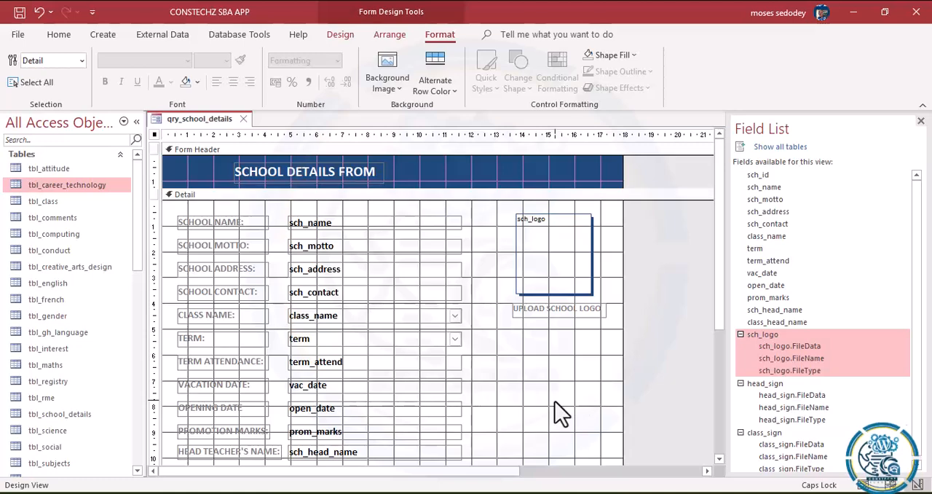
Step: Fill the UPLOAD SCHOOL LOGO label with the recently used dark blue colour
{"action": "left_click", "coordinate": [567, 312]}
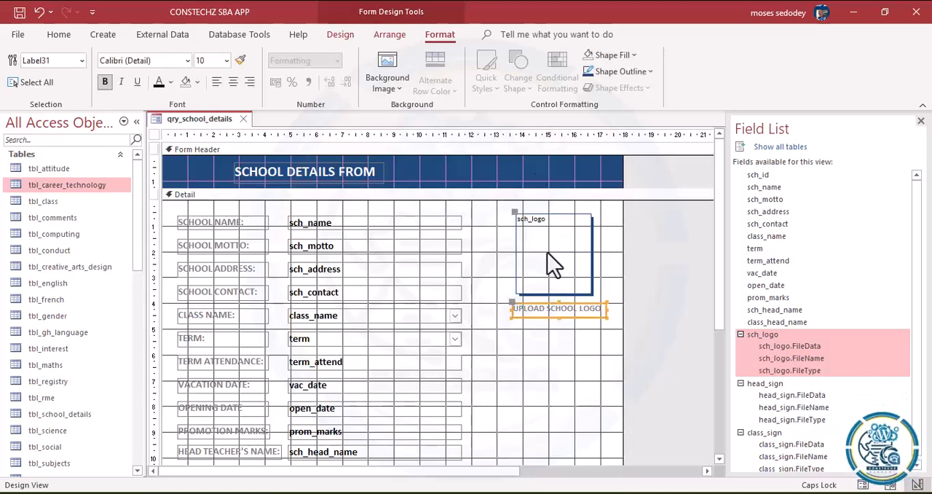
{"action": "left_click", "coordinate": [651, 72]}
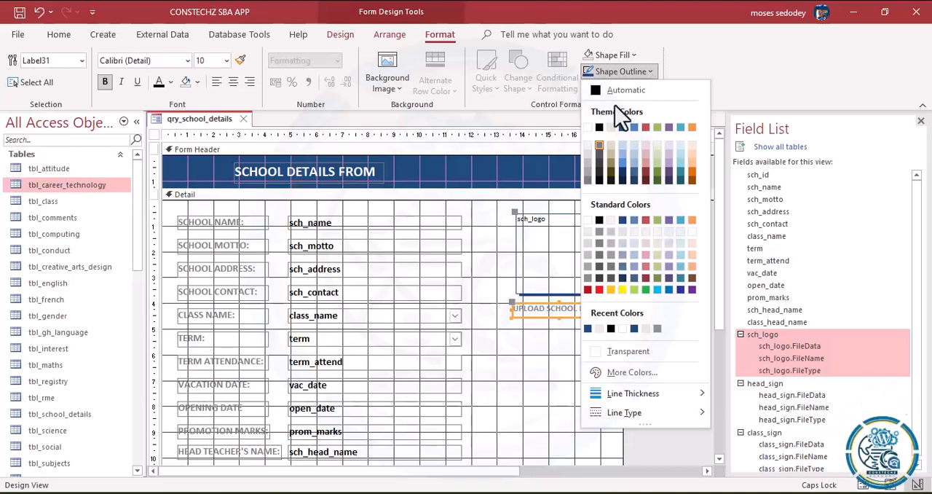
{"action": "left_click", "coordinate": [632, 53]}
{"action": "left_click", "coordinate": [632, 53]}
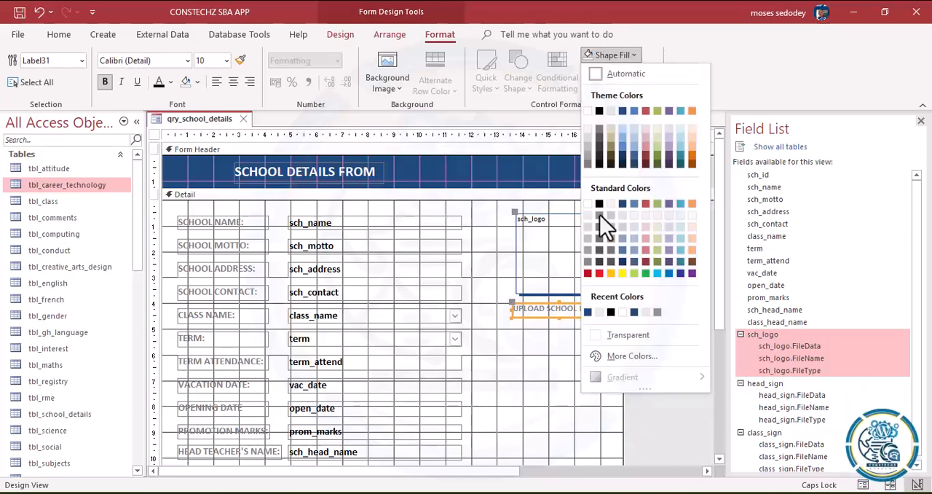
{"action": "left_click", "coordinate": [590, 313]}
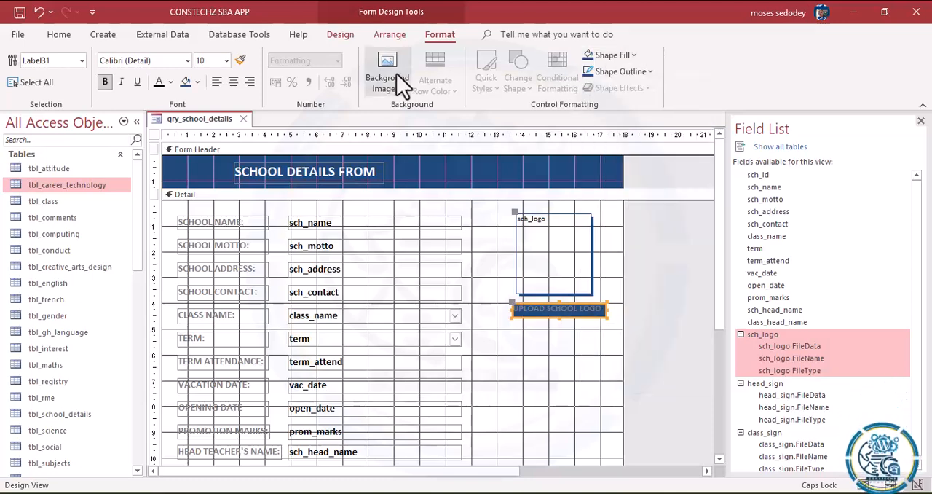
Step: Set the UPLOAD SCHOOL LOGO label's font colour to white and centre its text
{"action": "left_click", "coordinate": [171, 82]}
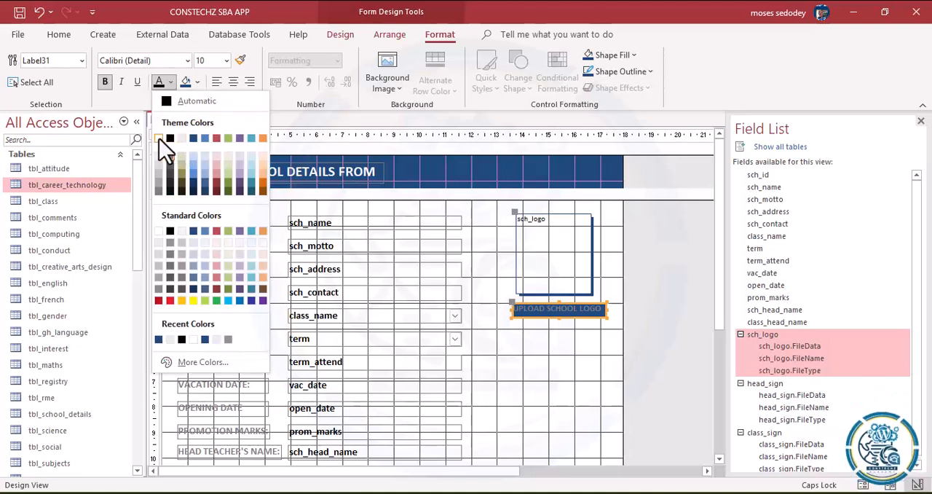
{"action": "left_click", "coordinate": [158, 138]}
{"action": "left_click", "coordinate": [616, 395]}
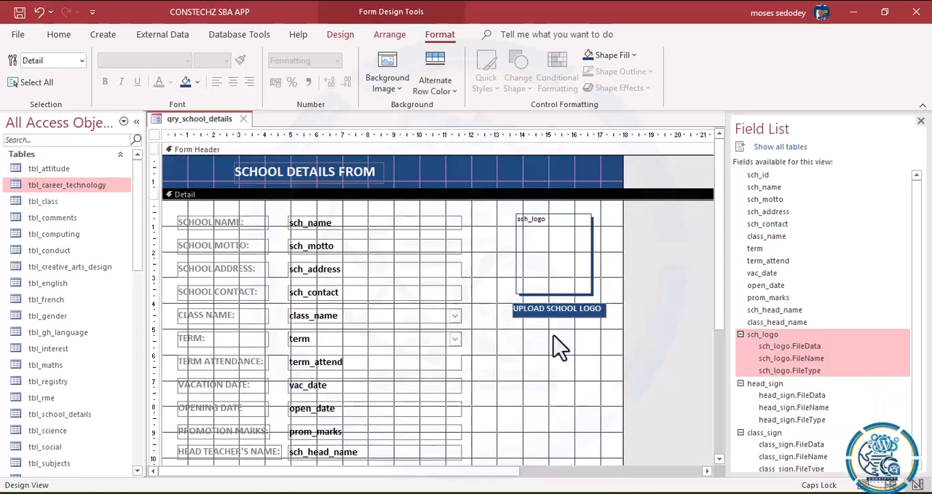
{"action": "left_click", "coordinate": [551, 309]}
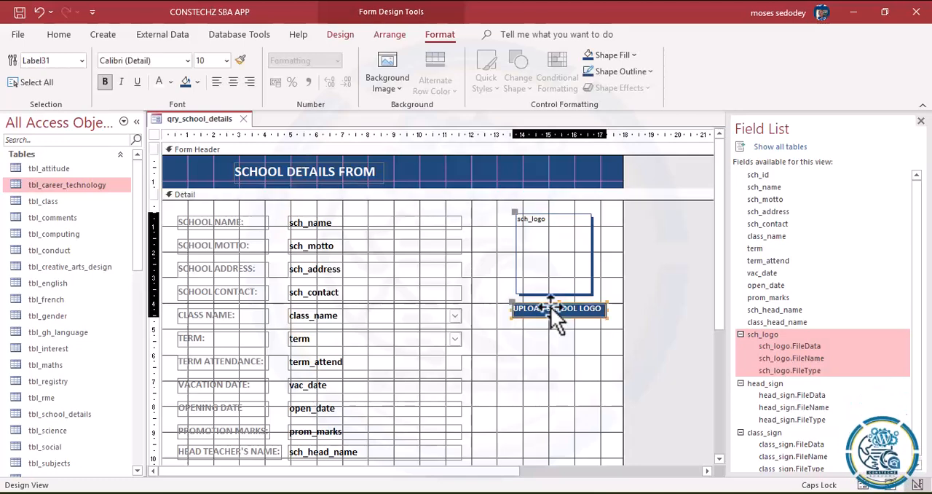
{"action": "left_click", "coordinate": [233, 82]}
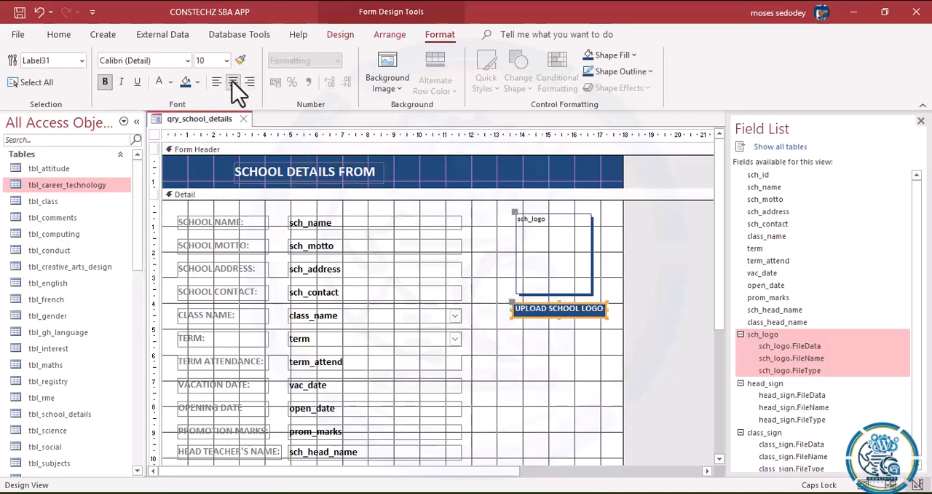
Step: Switch the qry_school_details form to Form View to check the styled logo frame
{"action": "left_click", "coordinate": [559, 357]}
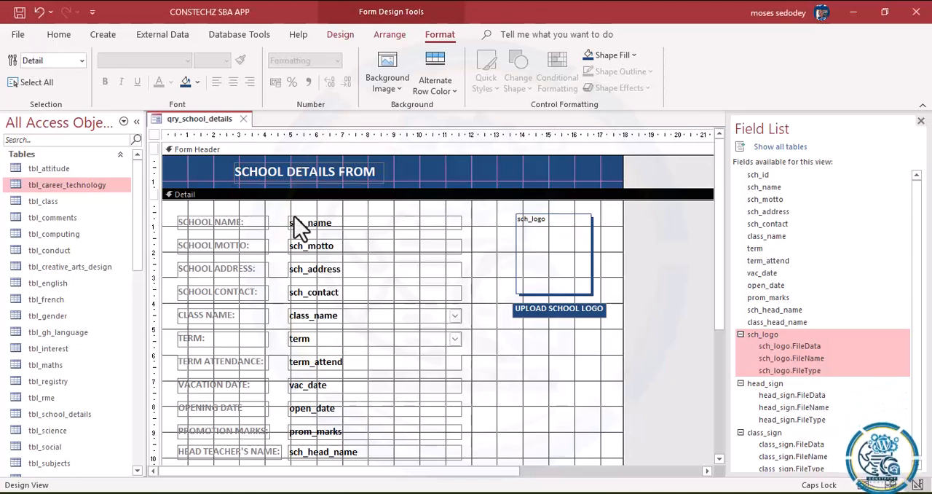
{"action": "left_click", "coordinate": [58, 35]}
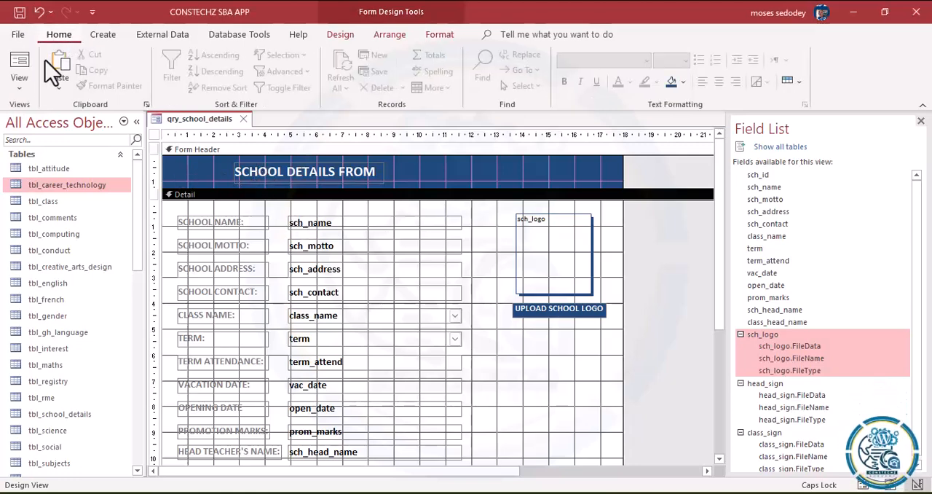
{"action": "left_click", "coordinate": [20, 86]}
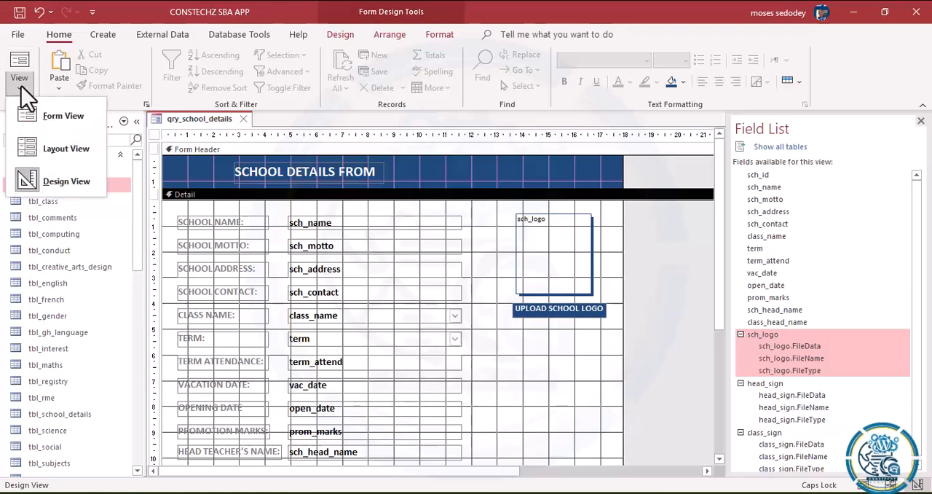
{"action": "left_click", "coordinate": [53, 123]}
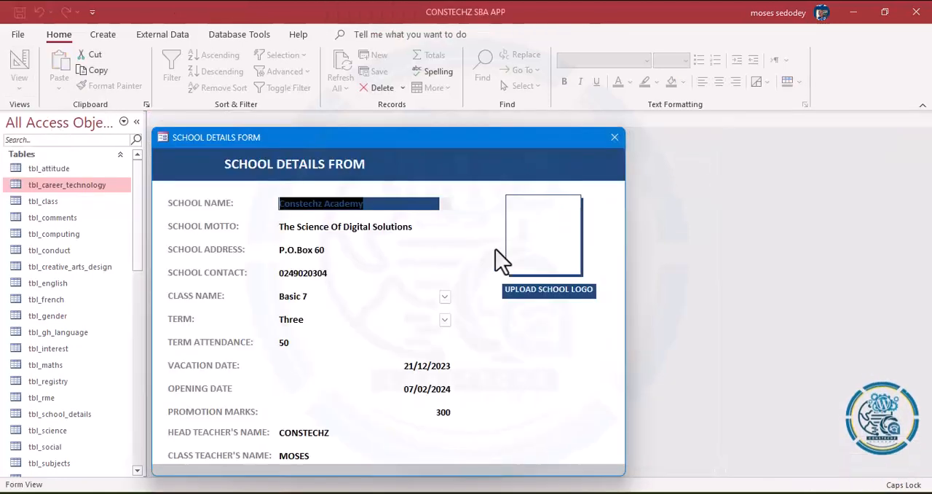
Step: Search the documents for IMG and attach IMG-20230918-WA0012-removebg-preview to the school logo frame
{"action": "left_click", "coordinate": [559, 295]}
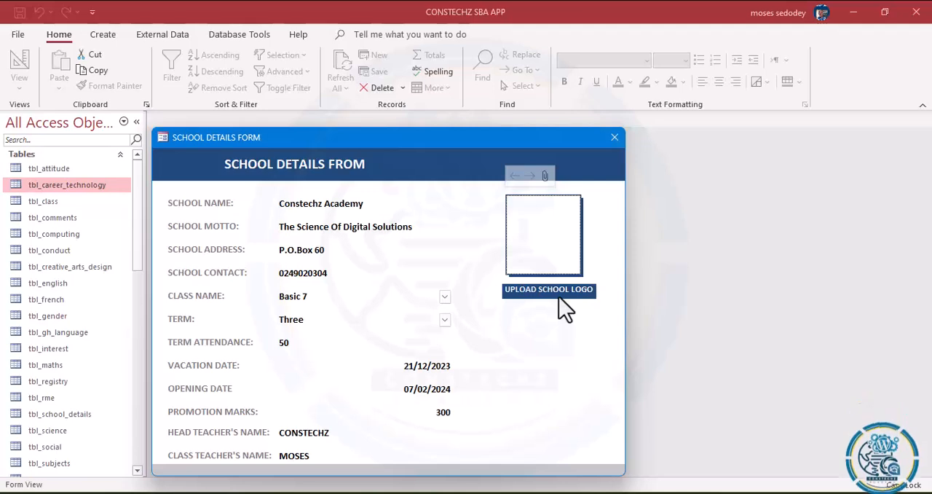
{"action": "left_click", "coordinate": [545, 177]}
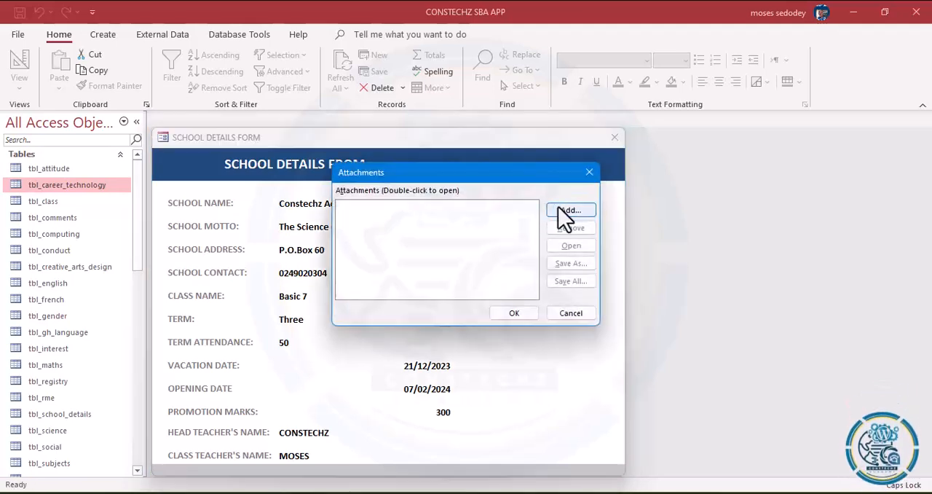
{"action": "left_click", "coordinate": [566, 211]}
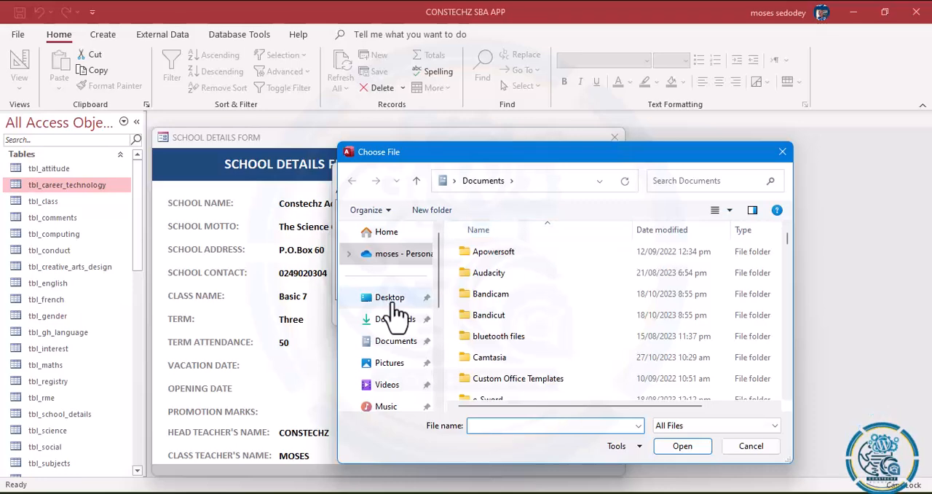
{"action": "left_click_drag", "start_coordinate": [437, 269], "coordinate": [433, 309]}
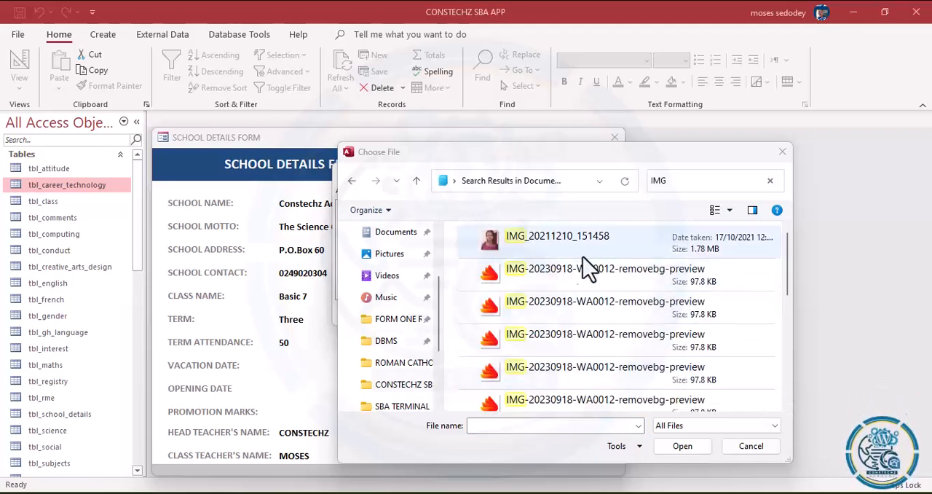
{"action": "left_click", "coordinate": [494, 274]}
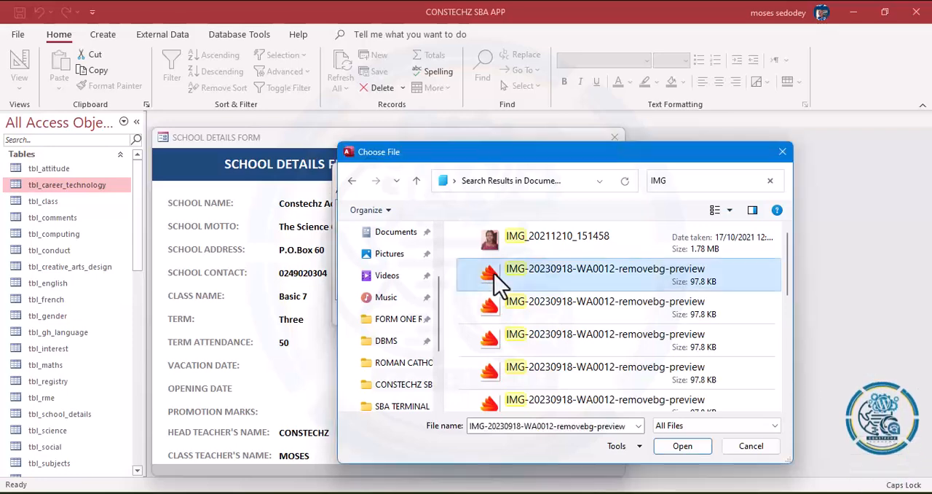
{"action": "left_click", "coordinate": [681, 446]}
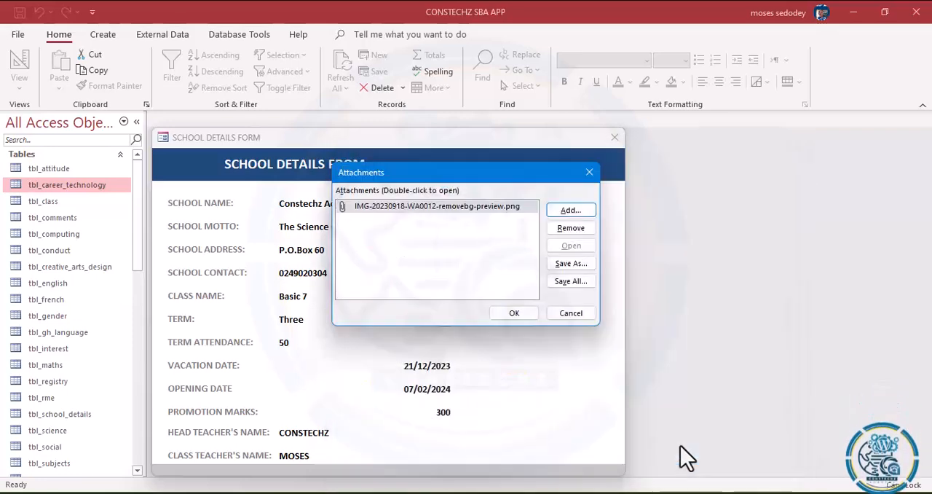
{"action": "left_click", "coordinate": [530, 316]}
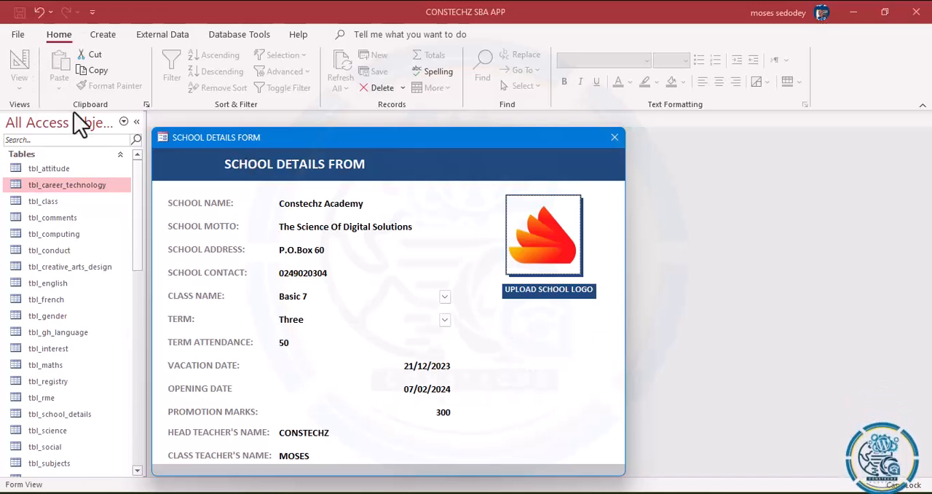
Step: Return the form to Design View and set the sch_logo attachment's Picture Size Mode to Stretch
{"action": "right_click", "coordinate": [407, 167]}
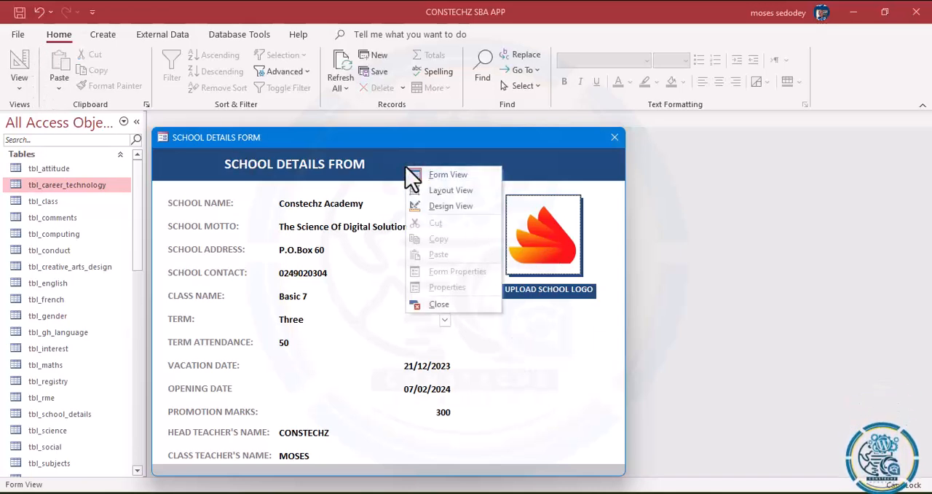
{"action": "left_click", "coordinate": [452, 206]}
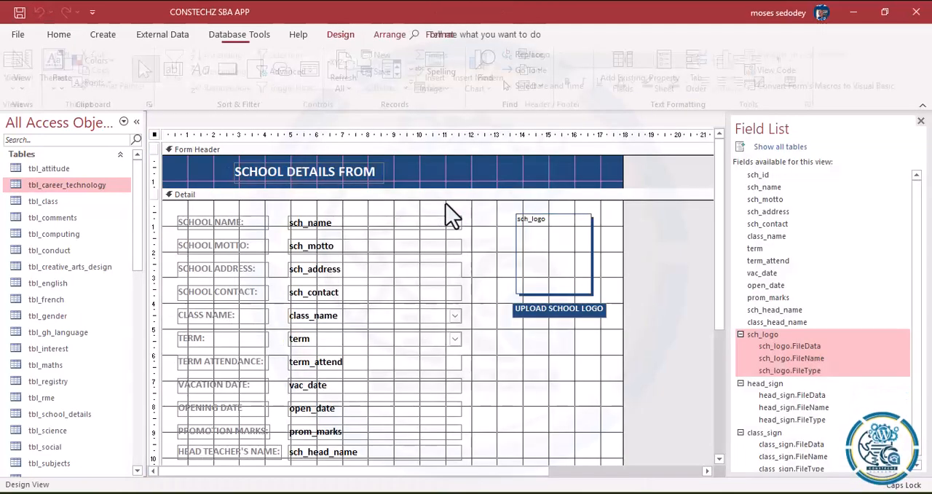
{"action": "left_click", "coordinate": [574, 265]}
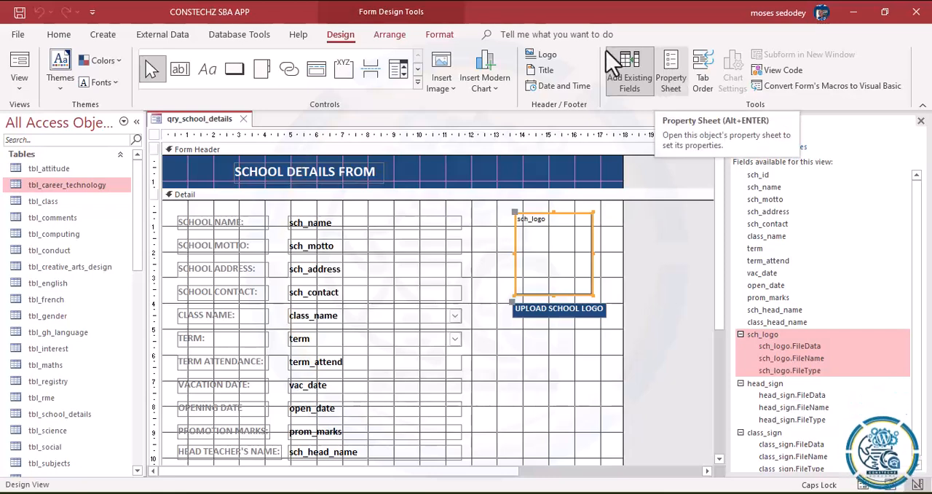
{"action": "left_click", "coordinate": [672, 79]}
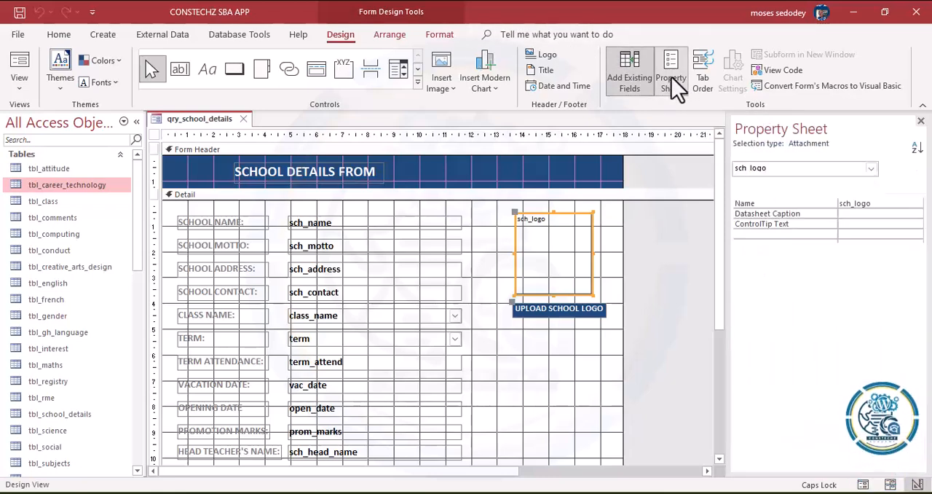
{"action": "left_click", "coordinate": [776, 191]}
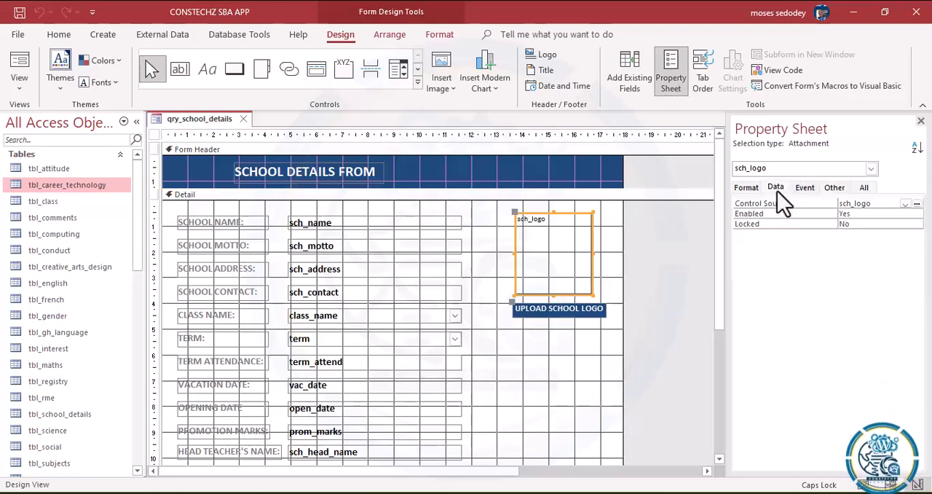
{"action": "left_click", "coordinate": [805, 189]}
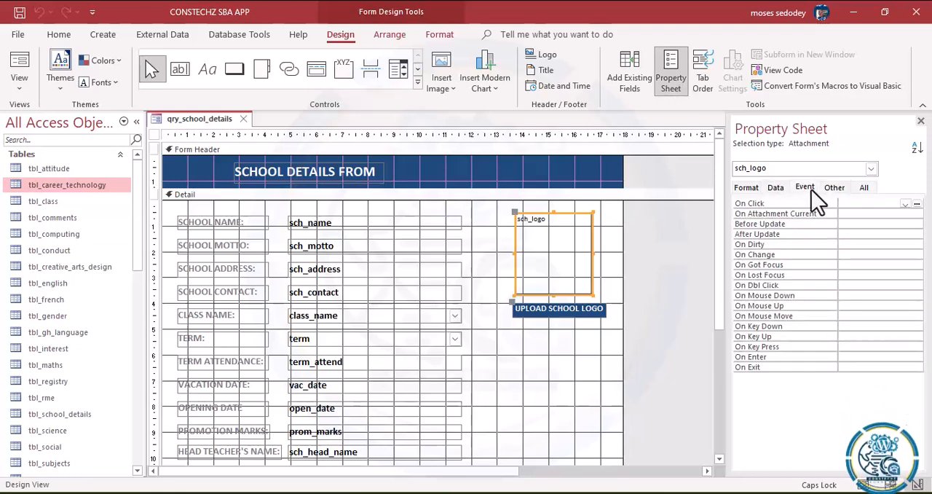
{"action": "left_click", "coordinate": [827, 188]}
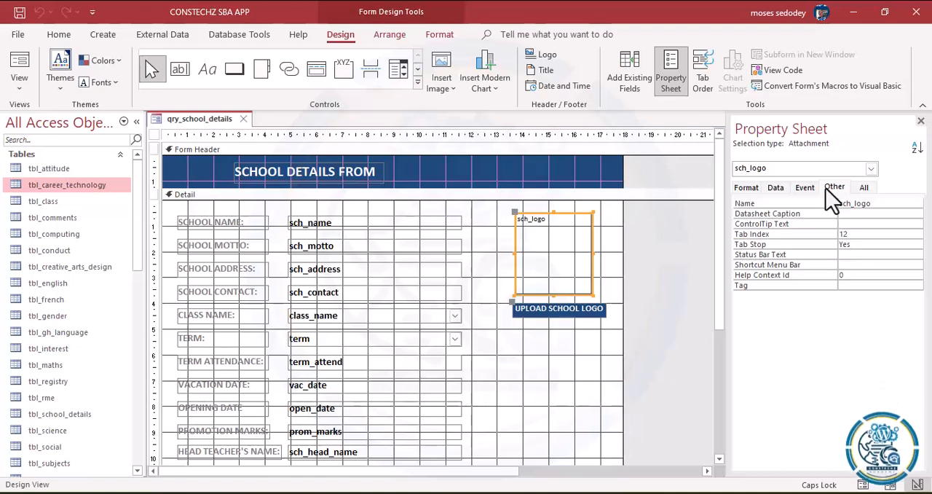
{"action": "left_click", "coordinate": [750, 191]}
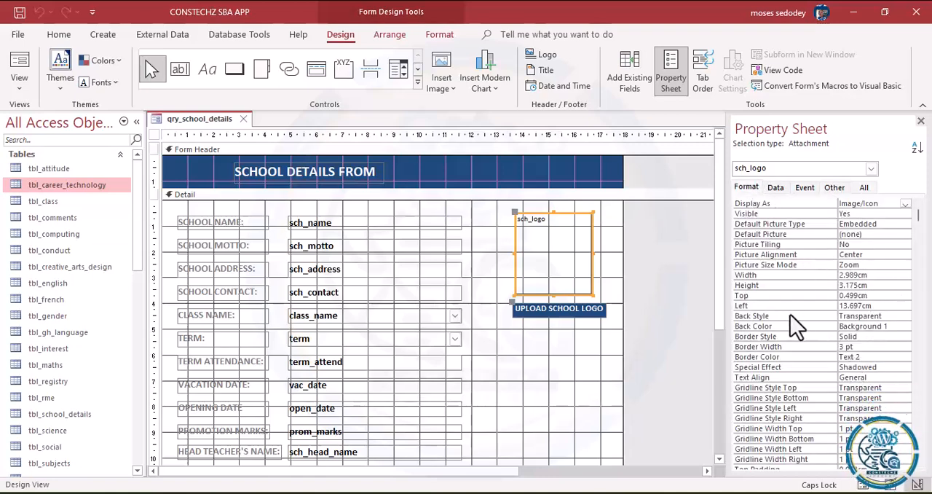
{"action": "left_click", "coordinate": [861, 266]}
{"action": "left_click", "coordinate": [904, 266]}
{"action": "left_click", "coordinate": [859, 284]}
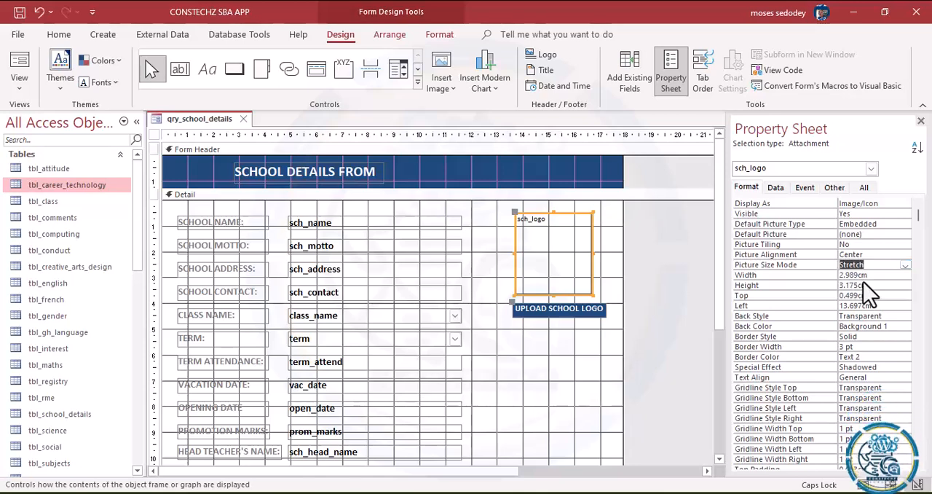
{"action": "left_click", "coordinate": [558, 372]}
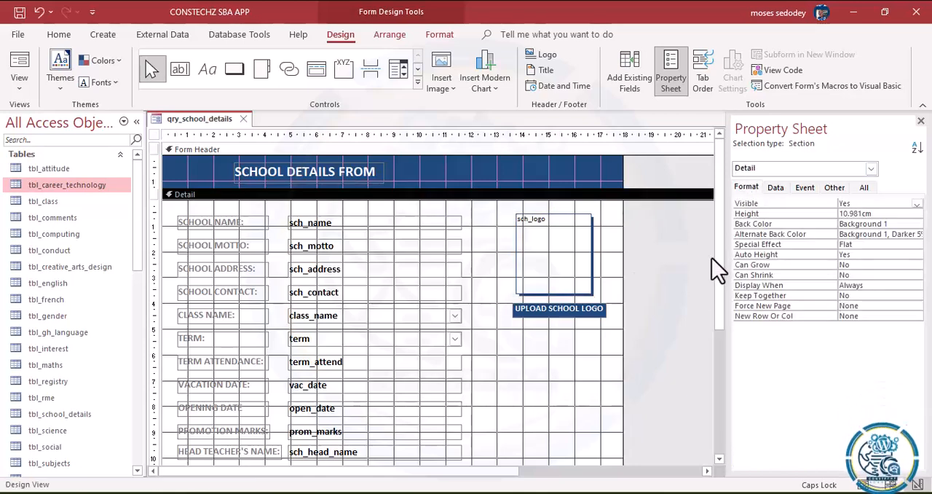
{"action": "left_click", "coordinate": [632, 73]}
{"action": "left_click_drag", "start_coordinate": [766, 406], "coordinate": [542, 378]}
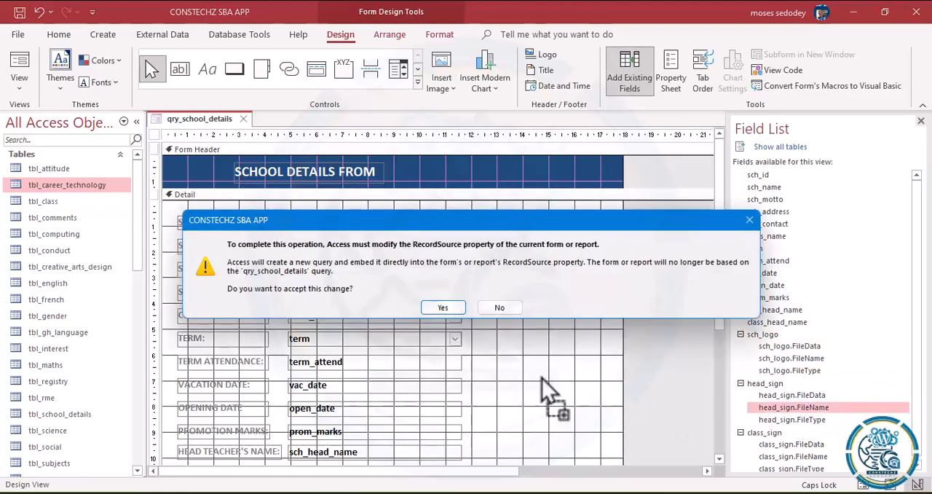
{"action": "left_click", "coordinate": [437, 309]}
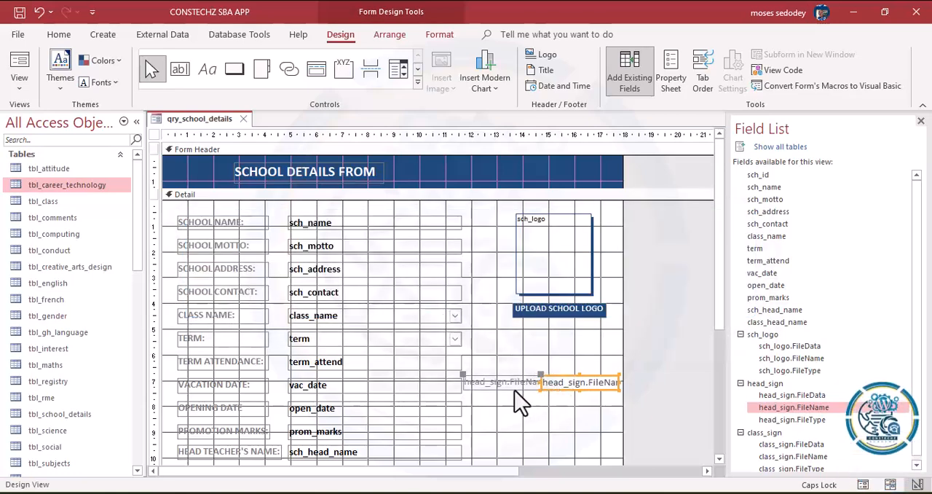
{"action": "left_click", "coordinate": [565, 382]}
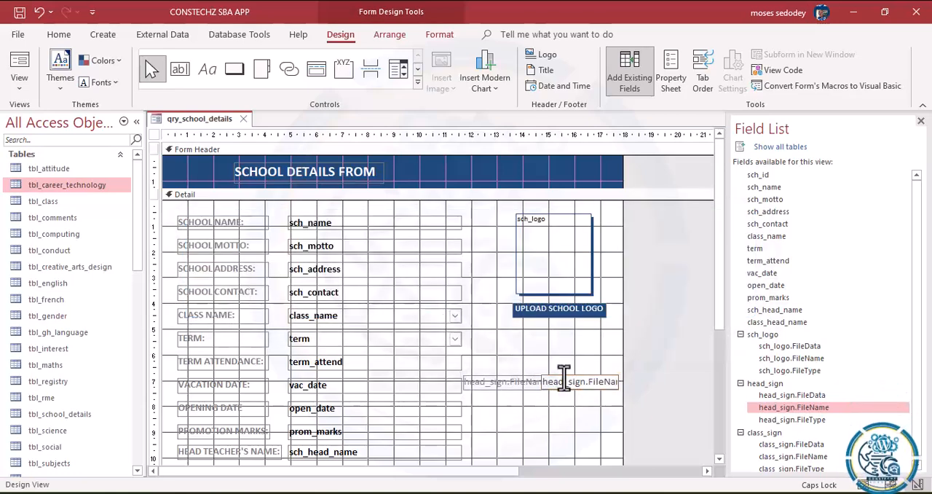
{"action": "left_click", "coordinate": [517, 386]}
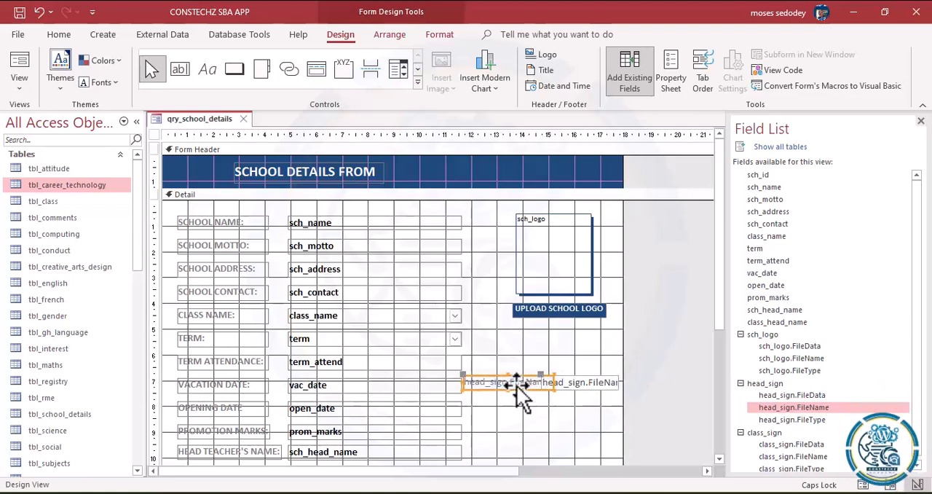
{"action": "left_click", "coordinate": [588, 388]}
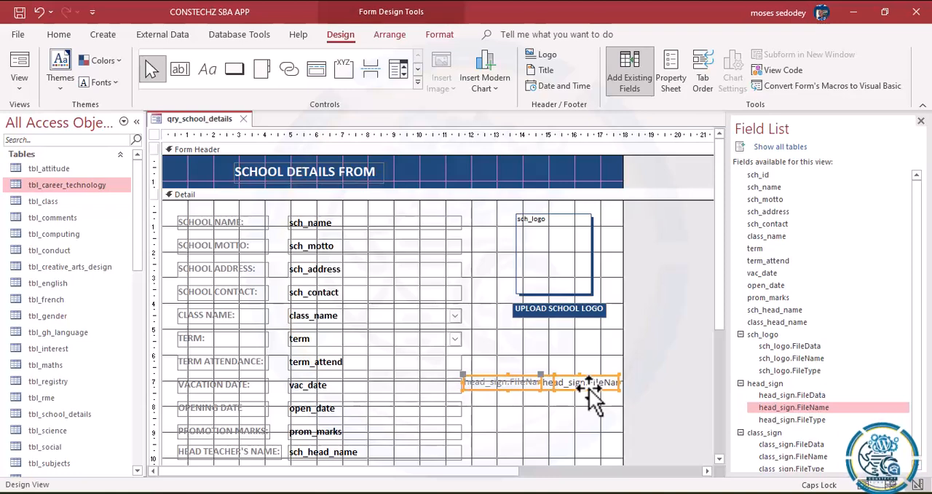
{"action": "key", "text": "Delete"}
Step: Duplicate the sch_logo frame with its UPLOAD SCHOOL LOGO label and place the copy just below the original
{"action": "left_click", "coordinate": [587, 253]}
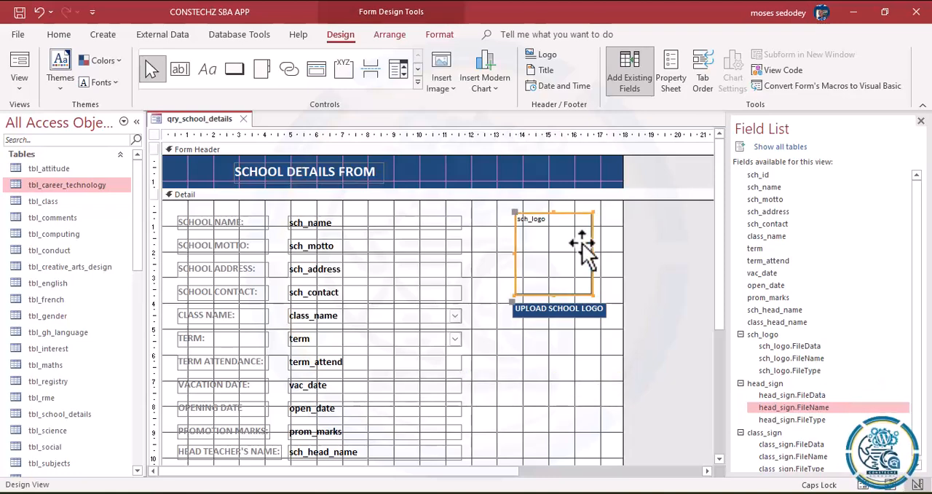
{"action": "left_click", "coordinate": [572, 311], "text": "shift"}
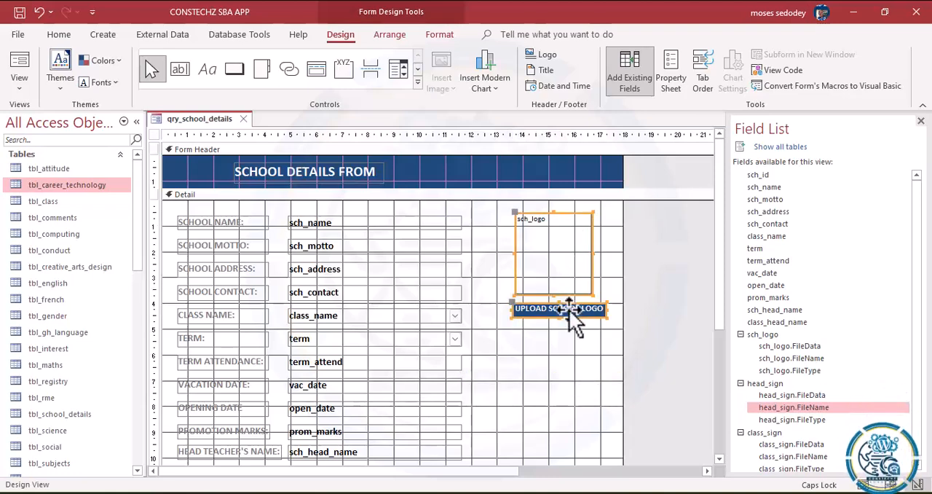
{"action": "key", "text": "ctrl+c"}
{"action": "key", "text": "ctrl+v"}
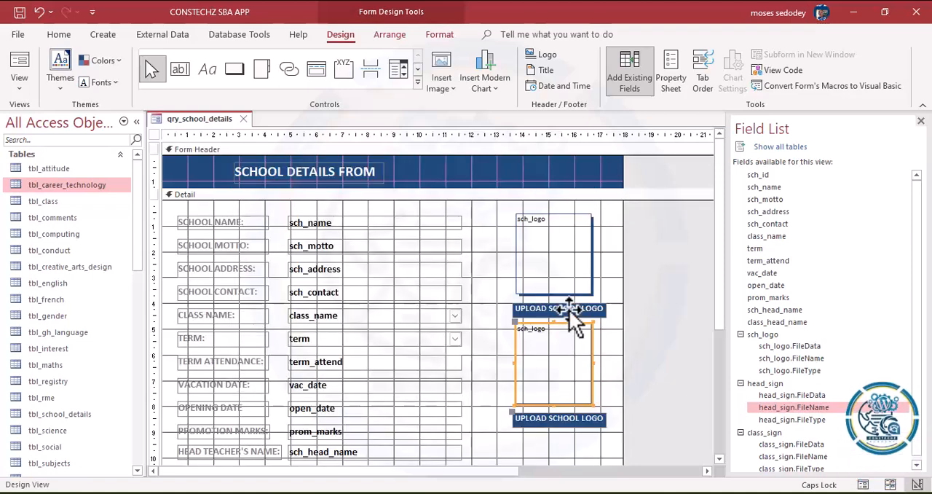
{"action": "left_click_drag", "start_coordinate": [567, 370], "coordinate": [567, 386]}
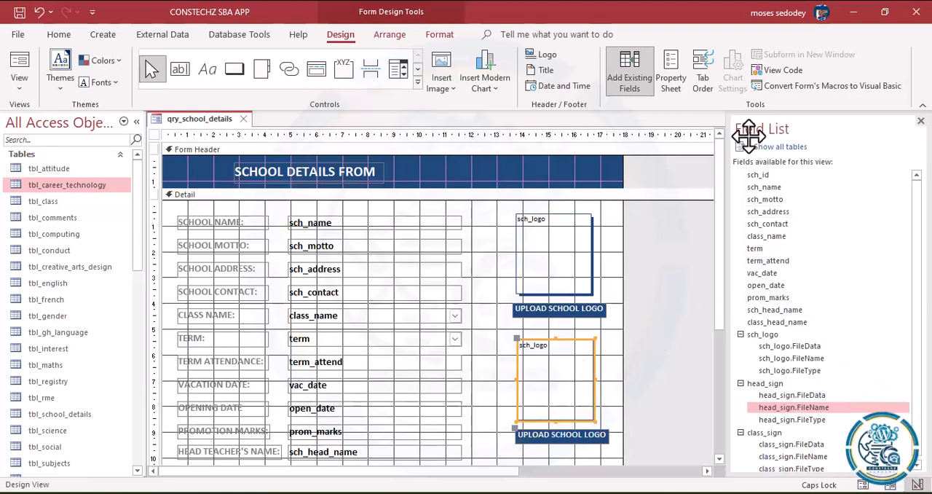
Step: Set the copied attachment frame's Control Source to head_sign
{"action": "left_click", "coordinate": [678, 80]}
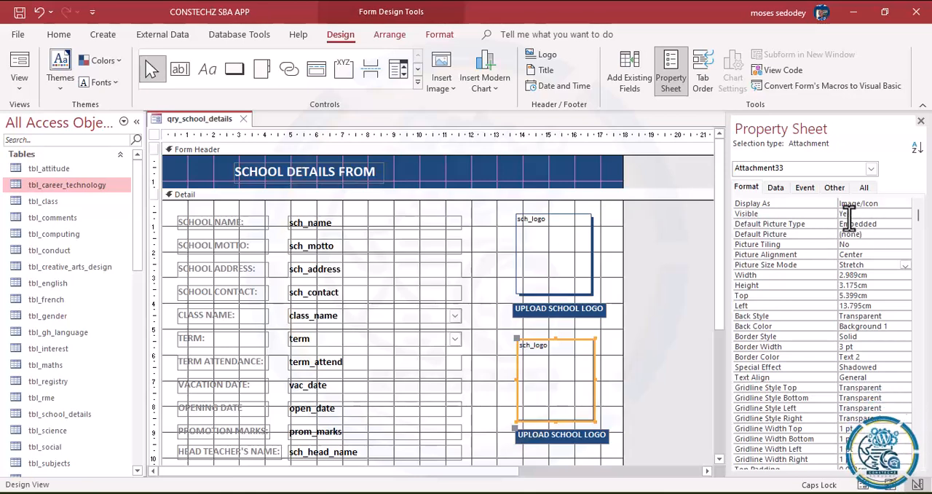
{"action": "left_click", "coordinate": [773, 188]}
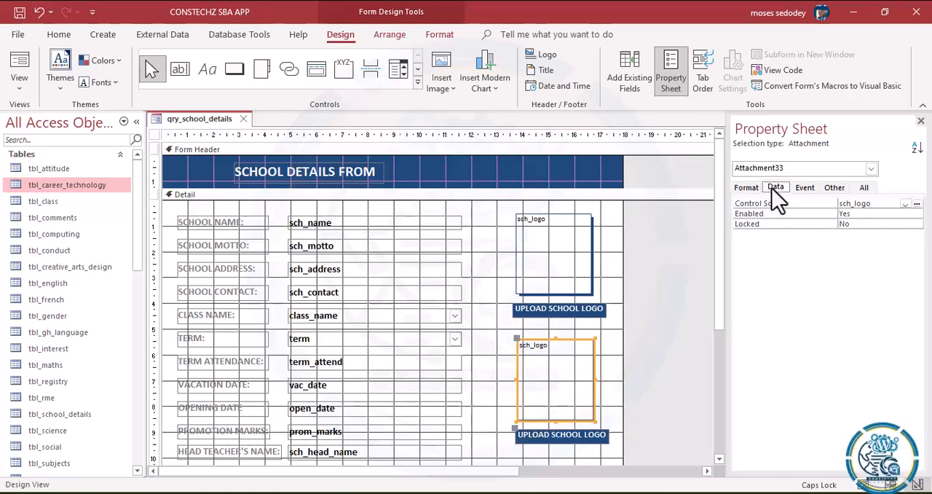
{"action": "left_click", "coordinate": [906, 204]}
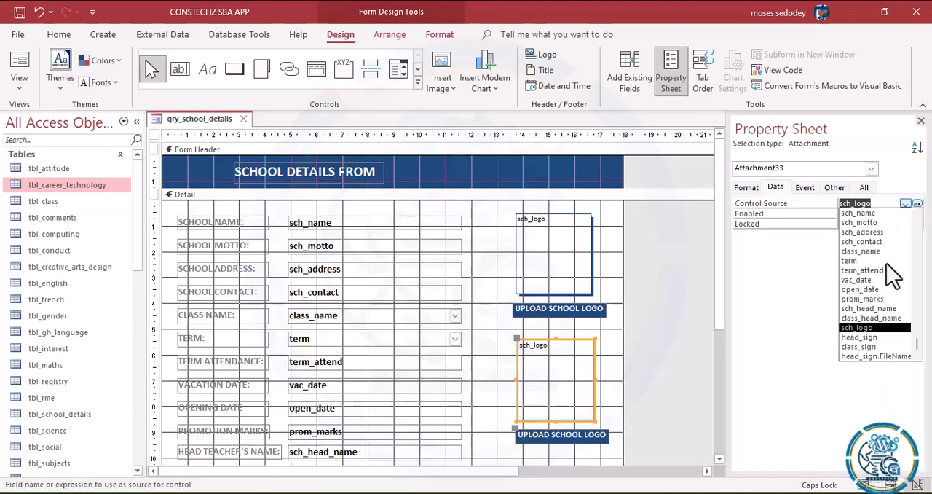
{"action": "left_click", "coordinate": [866, 337]}
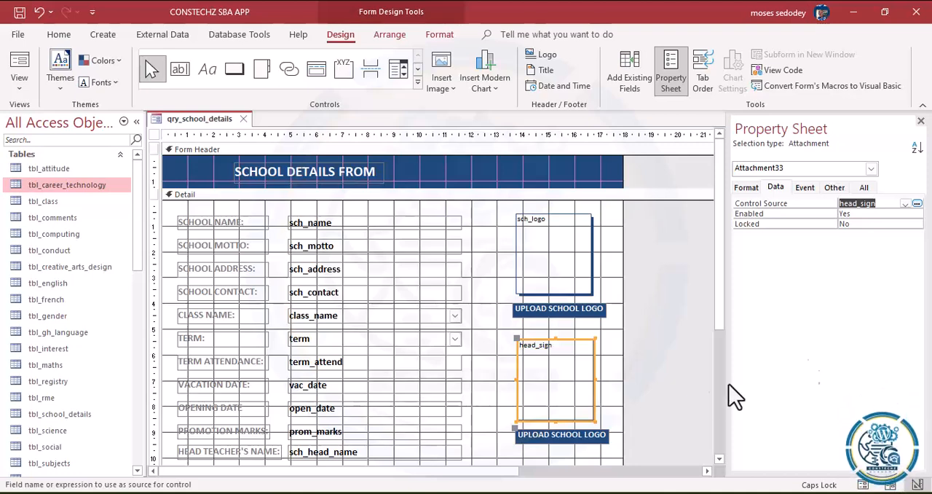
Step: Change the caption of the label under the head_sign frame to UPLOAD HEADTEACHER SIGN
{"action": "left_click", "coordinate": [587, 438]}
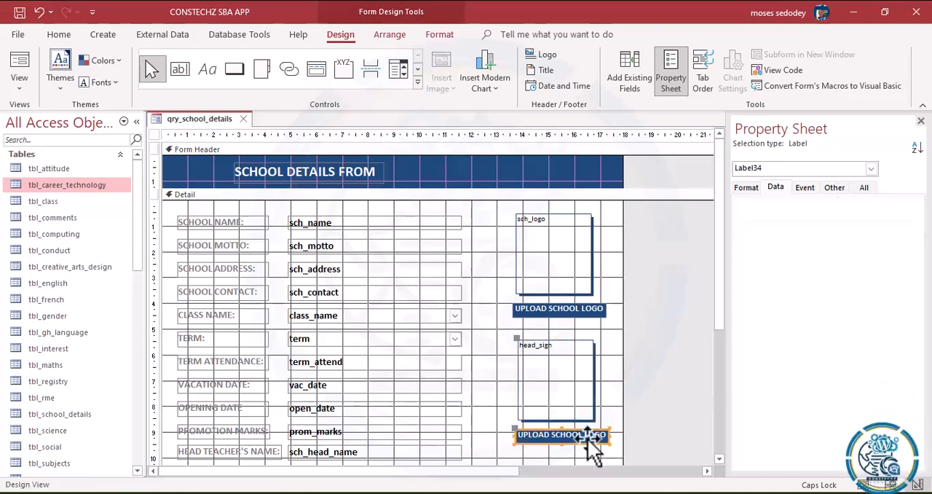
{"action": "left_click", "coordinate": [756, 188]}
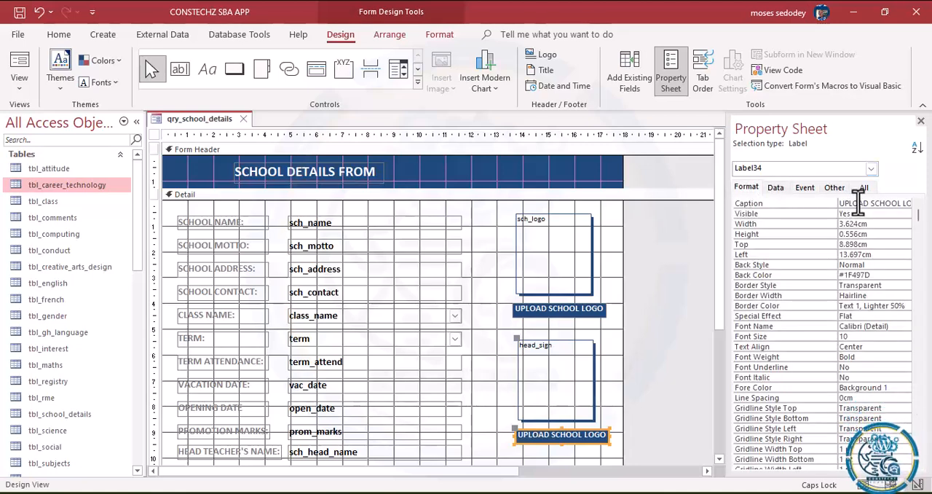
{"action": "left_click", "coordinate": [901, 203]}
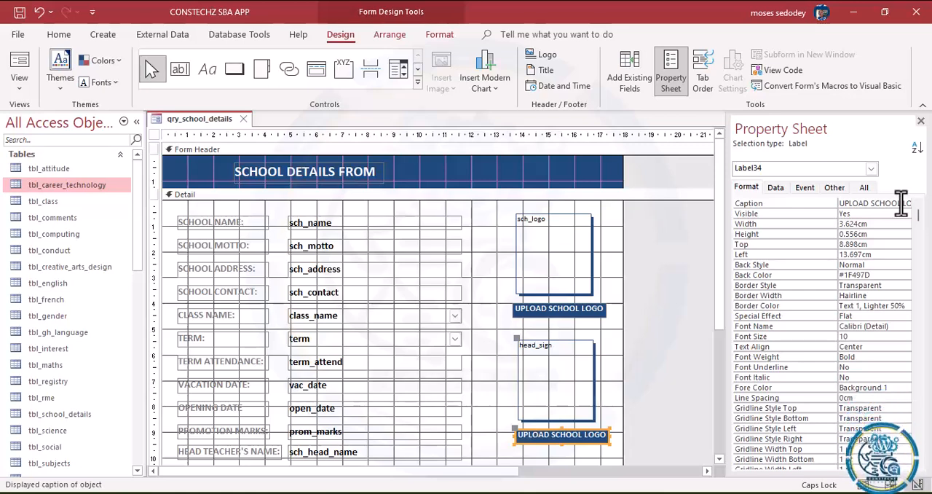
{"action": "key", "text": "Down"}
{"action": "key", "text": "Down"}
{"action": "key", "text": "Down"}
{"action": "key", "text": "Down"}
{"action": "key", "text": "Down"}
{"action": "key", "text": "Down"}
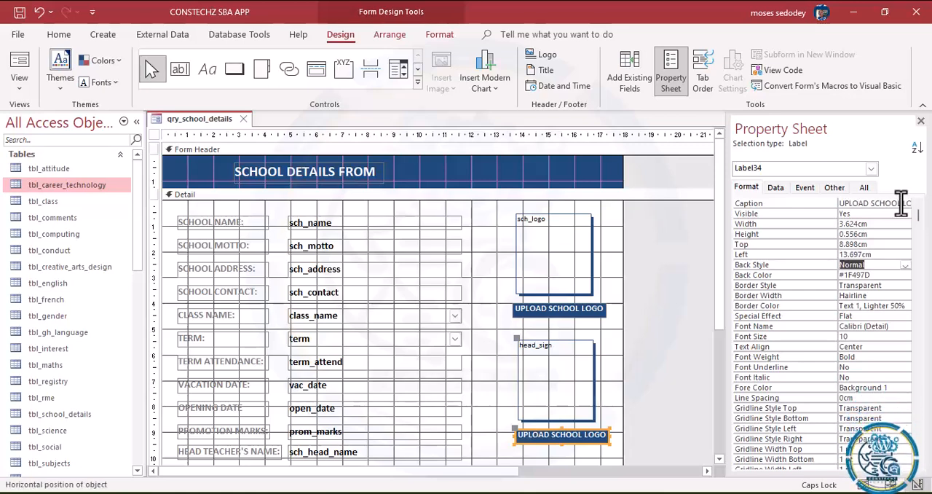
{"action": "left_click", "coordinate": [600, 435]}
{"action": "left_click_drag", "start_coordinate": [603, 436], "coordinate": [557, 436]}
{"action": "left_click", "coordinate": [553, 436]}
{"action": "type", "text": "S"}
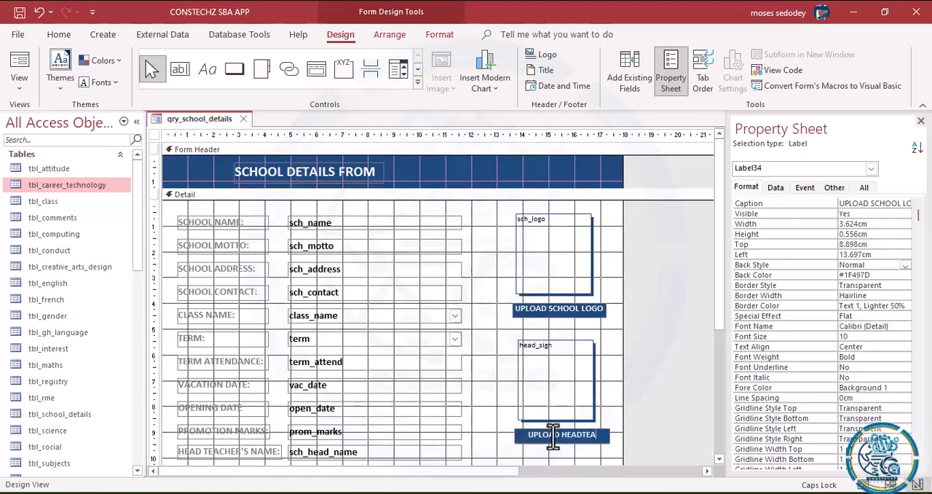
{"action": "type", "text": "HER S"}
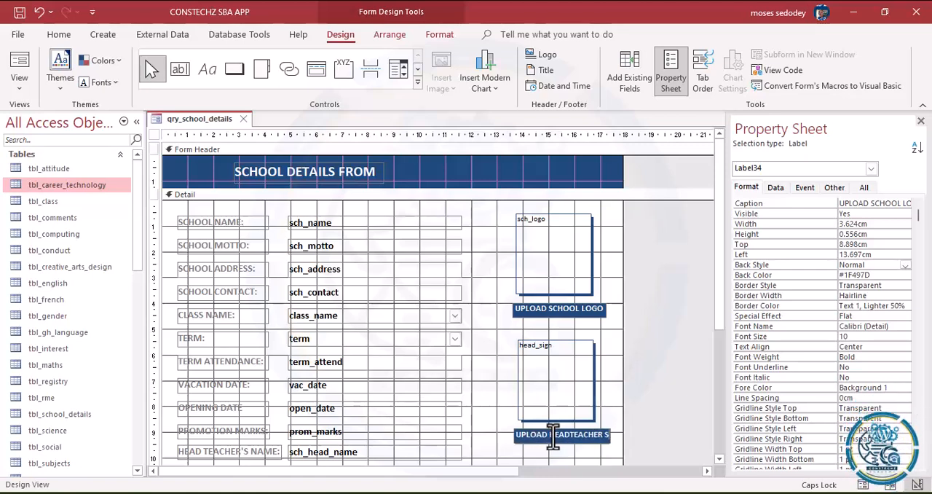
{"action": "type", "text": "IGN"}
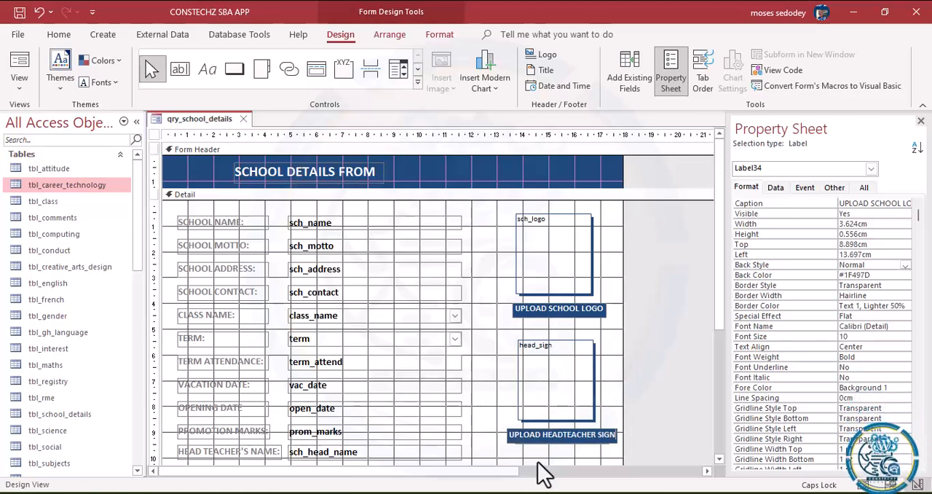
{"action": "left_click", "coordinate": [537, 462]}
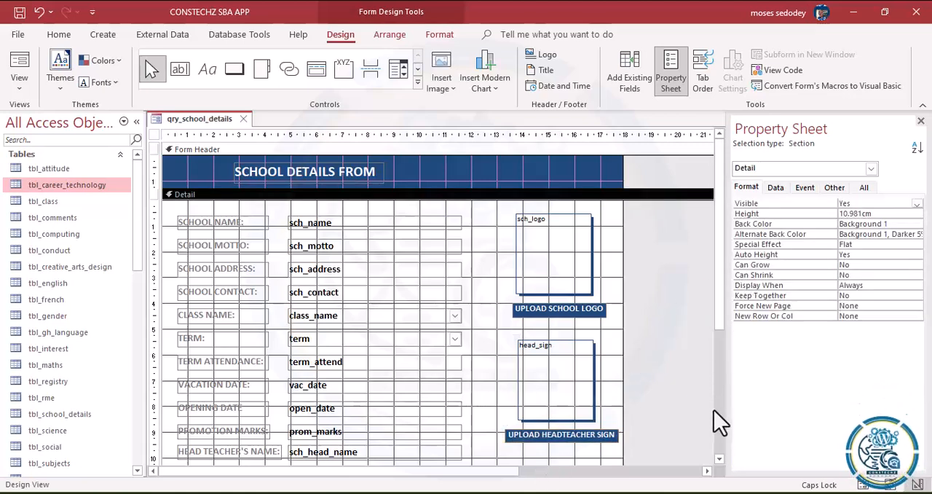
Step: Shrink the sch_logo attachment frame from its lower corner to a smaller width and height
{"action": "scroll", "coordinate": [723, 461], "scroll_direction": "down", "scroll_amount": 5}
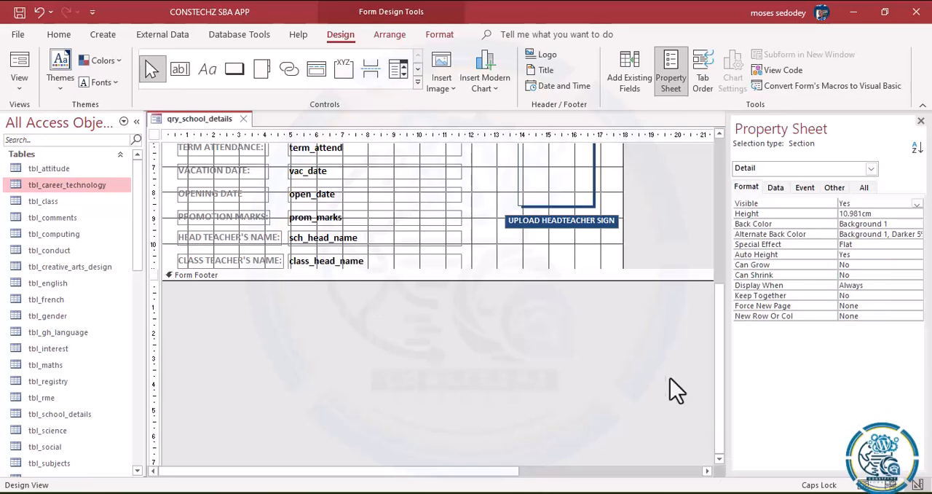
{"action": "scroll", "coordinate": [713, 285], "scroll_direction": "up", "scroll_amount": 5}
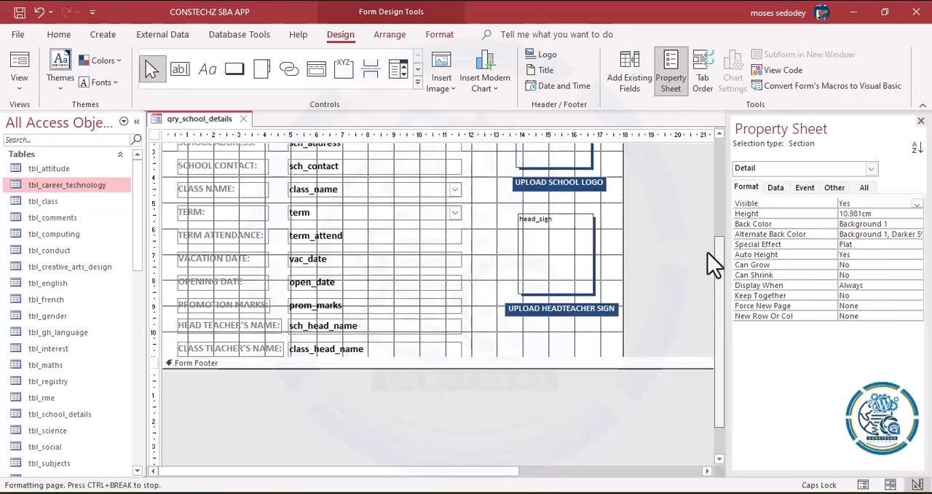
{"action": "scroll", "coordinate": [710, 240], "scroll_direction": "up", "scroll_amount": 5}
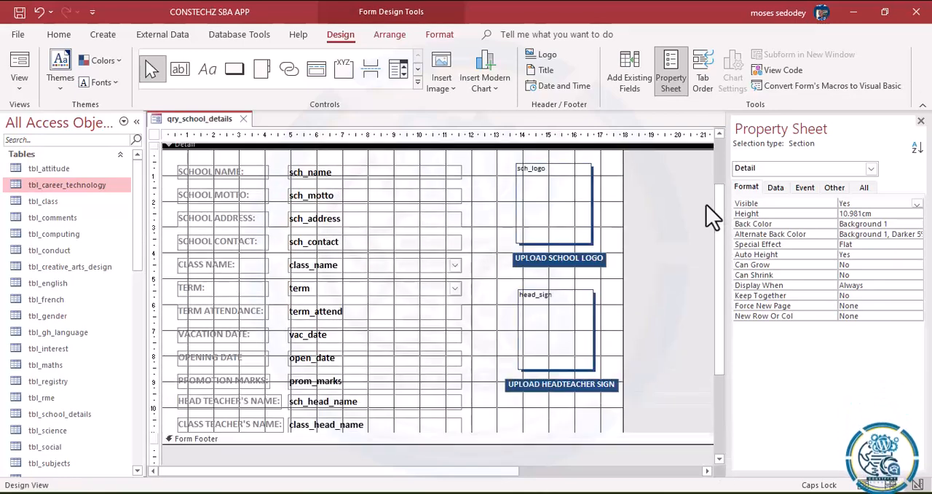
{"action": "left_click", "coordinate": [545, 219]}
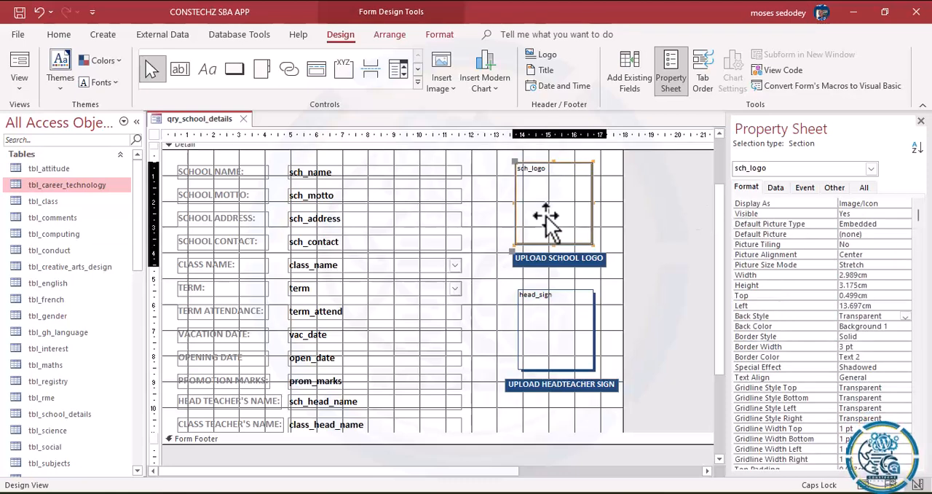
{"action": "left_click_drag", "start_coordinate": [592, 242], "coordinate": [579, 227]}
Step: Trim the UPLOAD SCHOOL LOGO label to about 3.4 by 0.5 cm and move it up directly beneath the sch_logo frame
{"action": "left_click", "coordinate": [587, 262]}
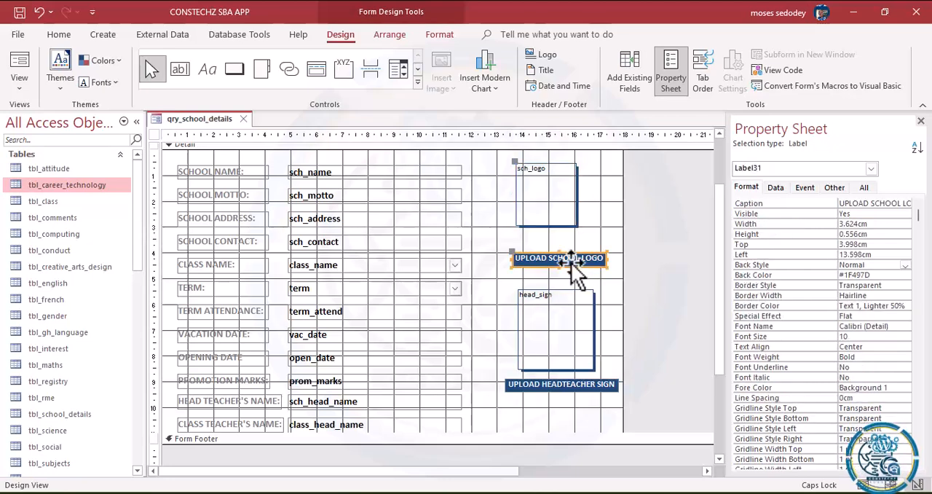
{"action": "mouse_move", "coordinate": [606, 268]}
{"action": "left_mouse_down"}
{"action": "mouse_move", "coordinate": [587, 266]}
{"action": "mouse_move", "coordinate": [603, 268]}
{"action": "left_mouse_up"}
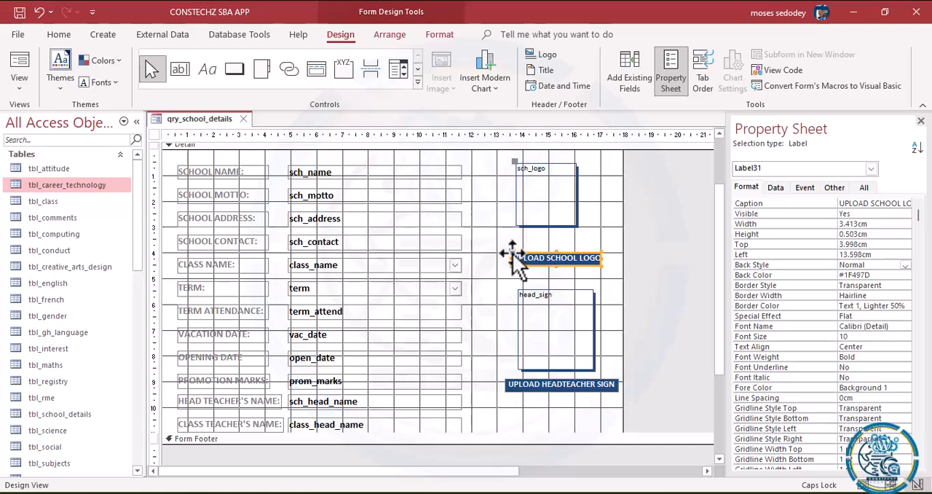
{"action": "left_click_drag", "start_coordinate": [514, 254], "coordinate": [506, 233]}
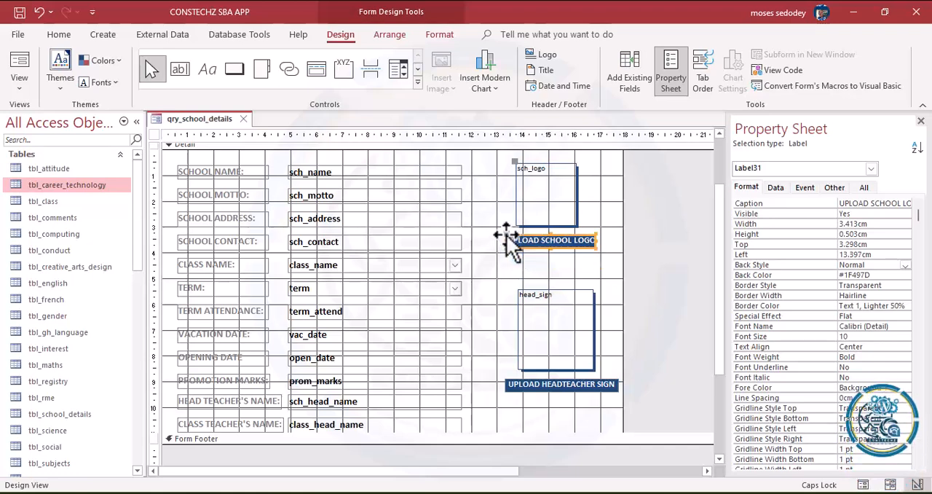
{"action": "left_click", "coordinate": [537, 270]}
Step: Shrink the head_sign frame to about 2.3 by 2.4 cm and move it up just below the UPLOAD SCHOOL LOGO label
{"action": "left_click", "coordinate": [554, 186]}
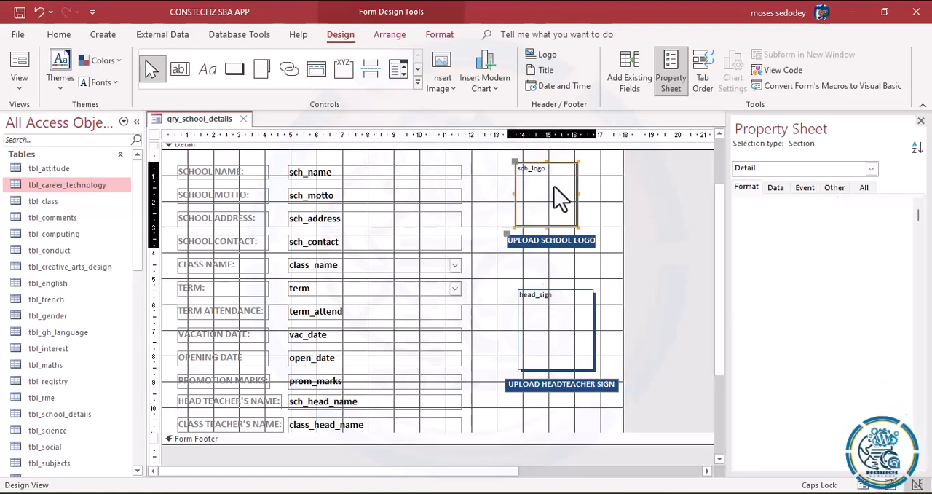
{"action": "left_click", "coordinate": [564, 338]}
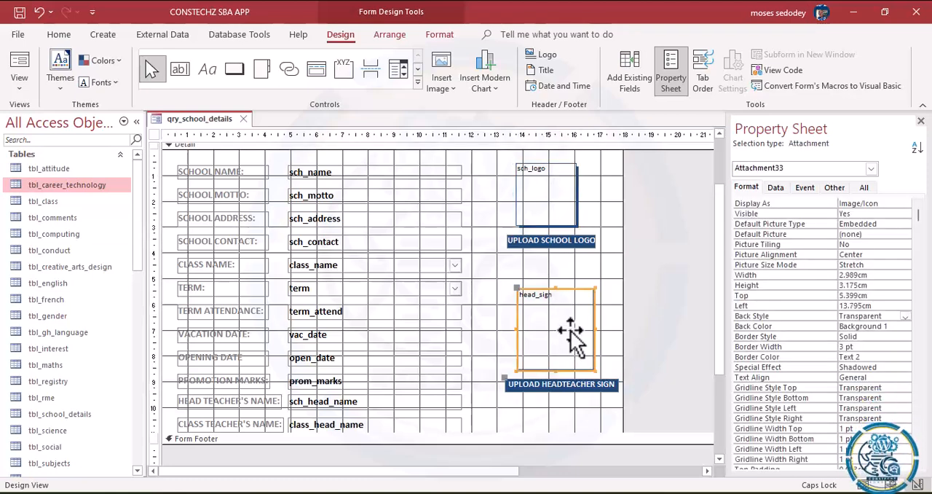
{"action": "left_click_drag", "start_coordinate": [594, 369], "coordinate": [575, 351]}
{"action": "left_click_drag", "start_coordinate": [561, 198], "coordinate": [562, 302]}
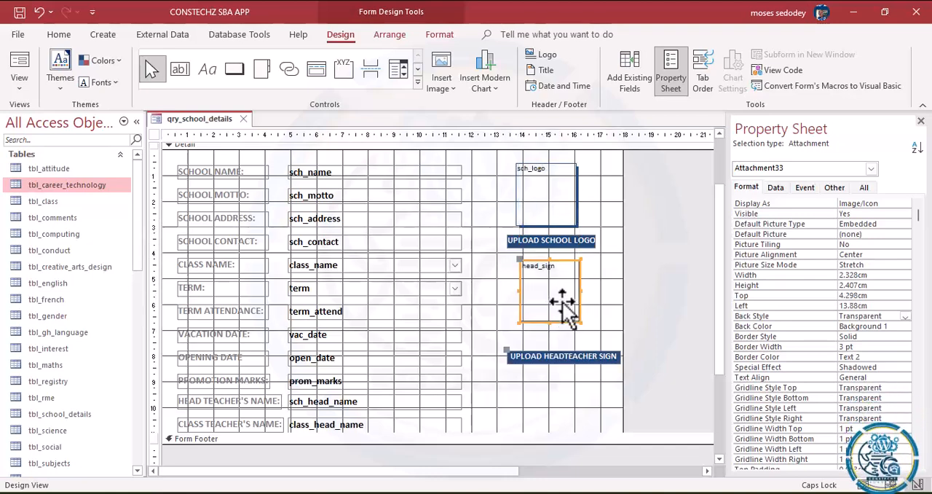
Step: Move only the UPLOAD HEADTEACHER SIGN label up so it sits directly beneath the head_sign frame, undoing any shift of the frame itself
{"action": "left_click", "coordinate": [562, 359]}
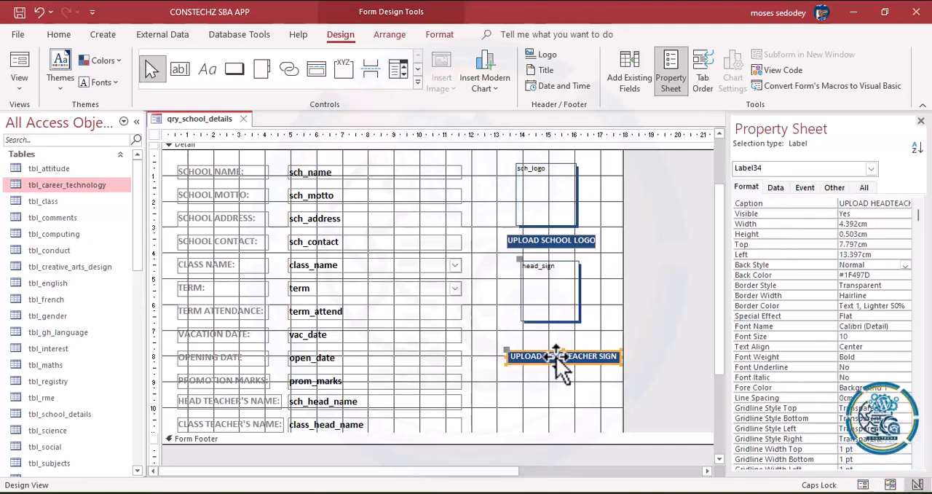
{"action": "left_click_drag", "start_coordinate": [566, 360], "coordinate": [559, 340]}
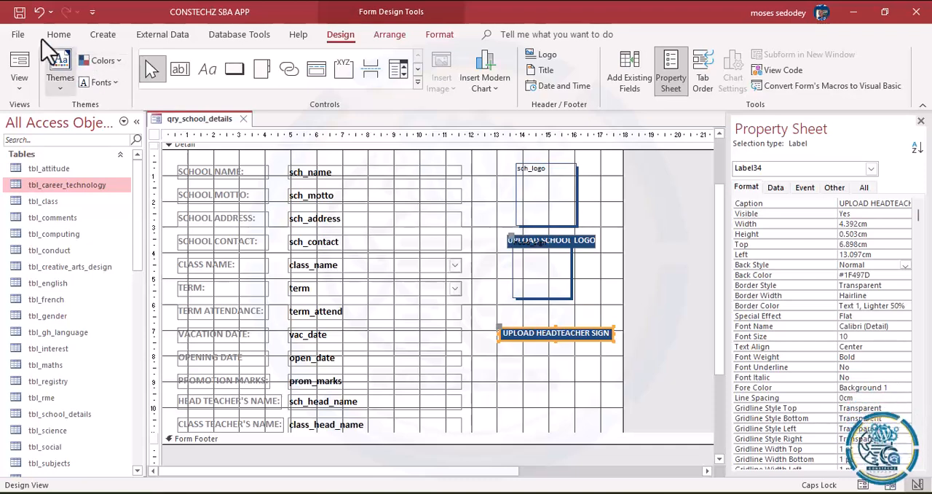
{"action": "left_click", "coordinate": [39, 11]}
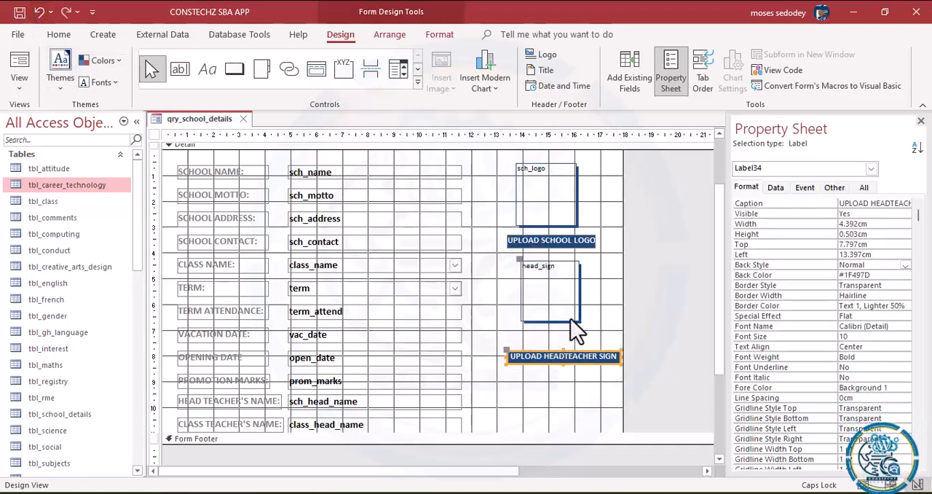
{"action": "mouse_move", "coordinate": [510, 349]}
{"action": "left_mouse_down"}
{"action": "mouse_move", "coordinate": [516, 337]}
{"action": "mouse_move", "coordinate": [506, 327]}
{"action": "mouse_move", "coordinate": [508, 337]}
{"action": "left_mouse_up"}
{"action": "left_click", "coordinate": [544, 390]}
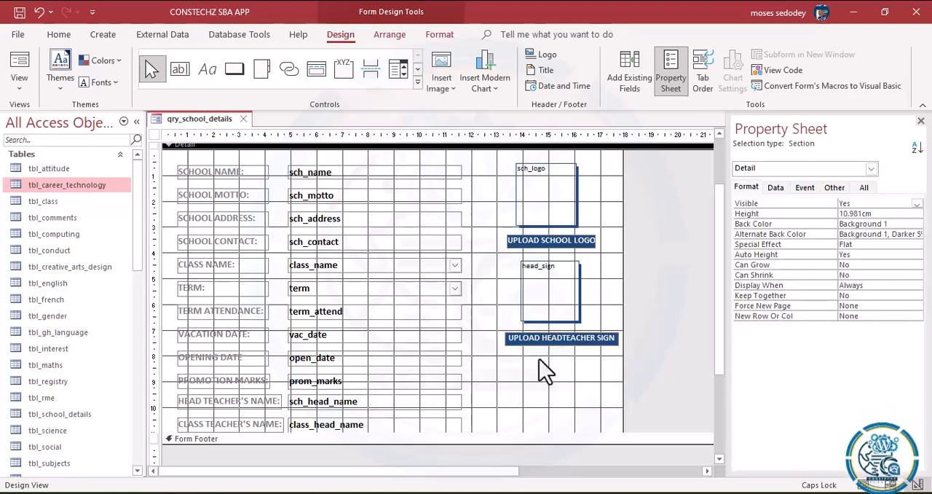
Step: Duplicate the head_sign frame together with its UPLOAD HEADTEACHER SIGN label, placing the copy directly below the original
{"action": "left_click_drag", "start_coordinate": [515, 280], "coordinate": [568, 351]}
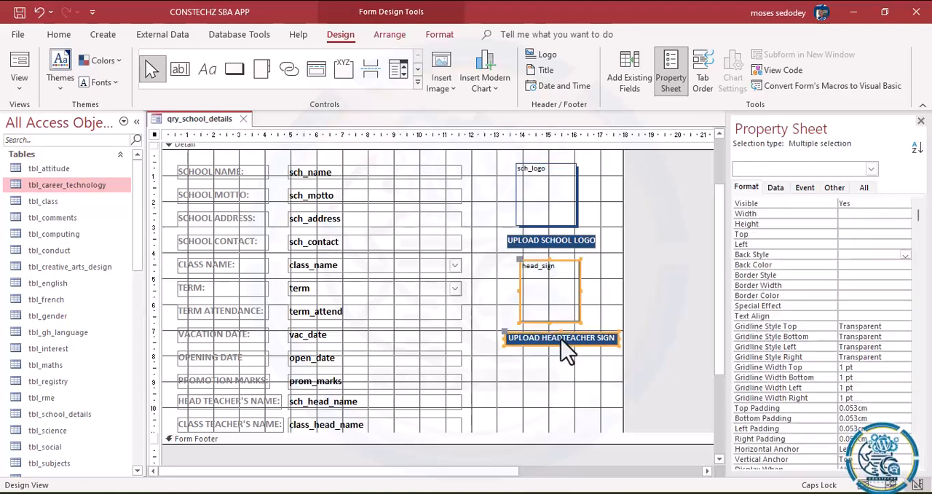
{"action": "key", "text": "ctrl+c"}
{"action": "key", "text": "ctrl+v"}
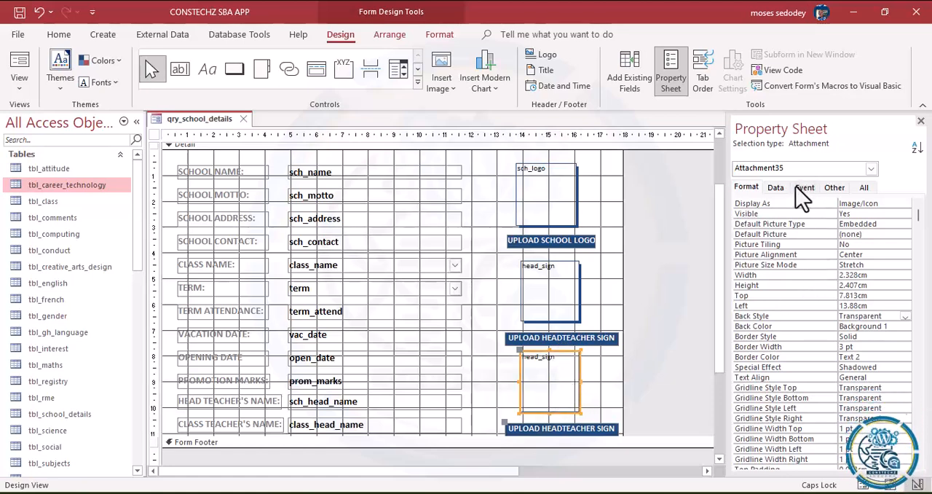
Step: Set the Control Source of the copied attachment frame to class_sign
{"action": "left_click", "coordinate": [776, 188]}
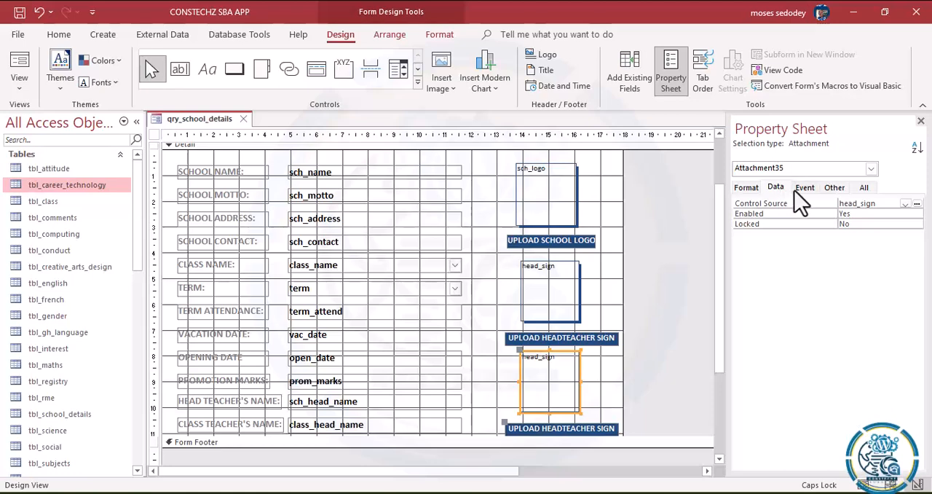
{"action": "left_click", "coordinate": [749, 190]}
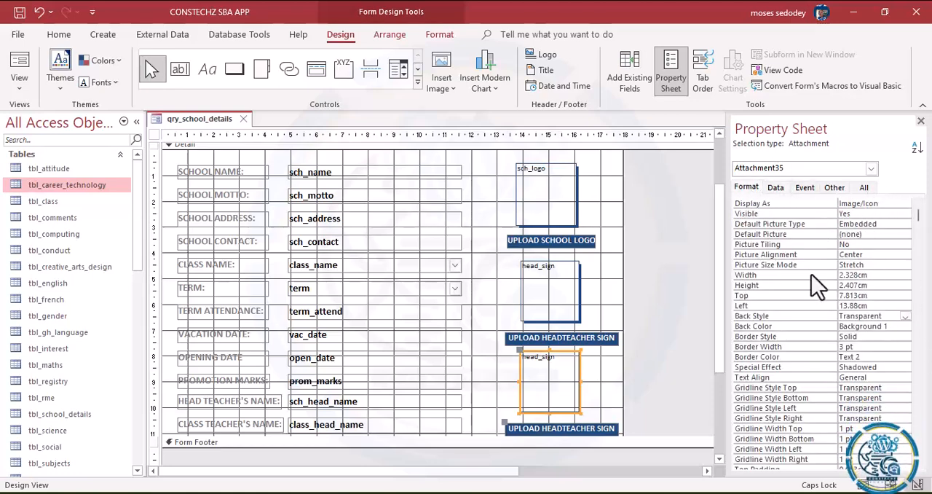
{"action": "left_click", "coordinate": [835, 188]}
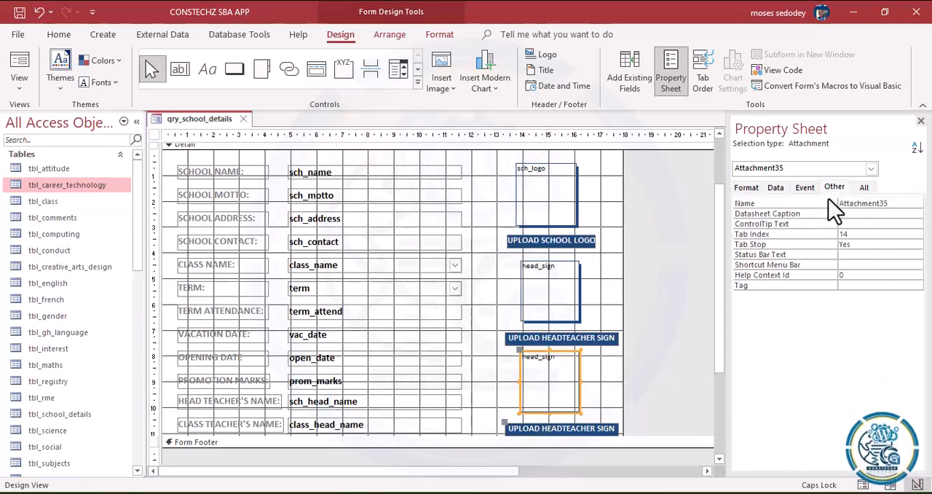
{"action": "left_click", "coordinate": [806, 188]}
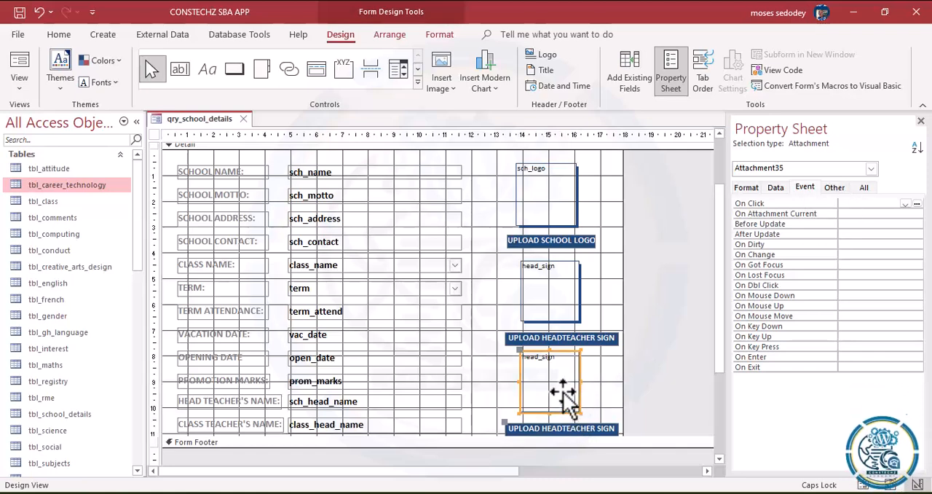
{"action": "left_click", "coordinate": [774, 189]}
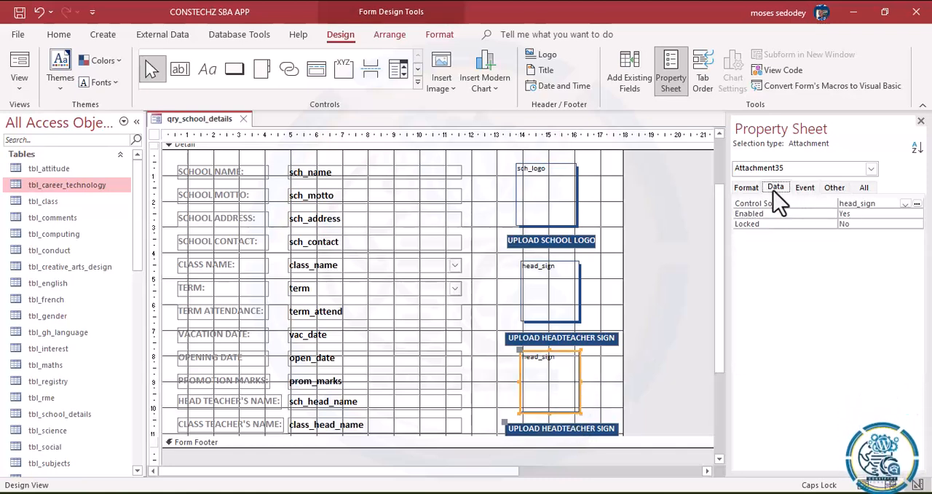
{"action": "left_click", "coordinate": [906, 204]}
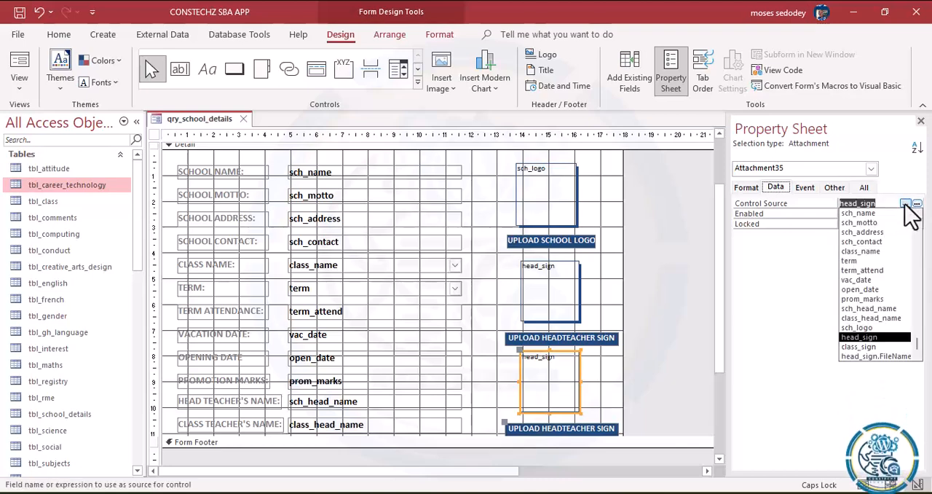
{"action": "left_click", "coordinate": [861, 347]}
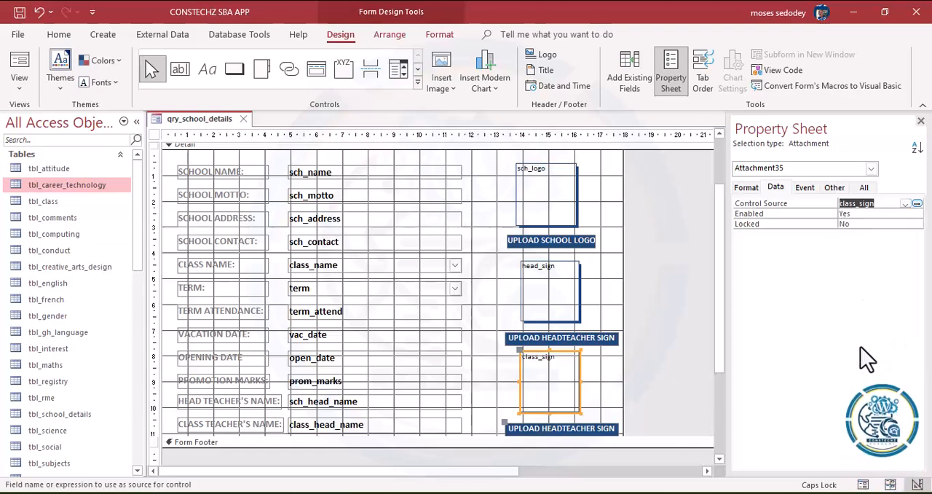
Step: Change the caption of the label under the class_sign frame to UPLOAD CLASSTEACHER SIGN
{"action": "left_click", "coordinate": [545, 431]}
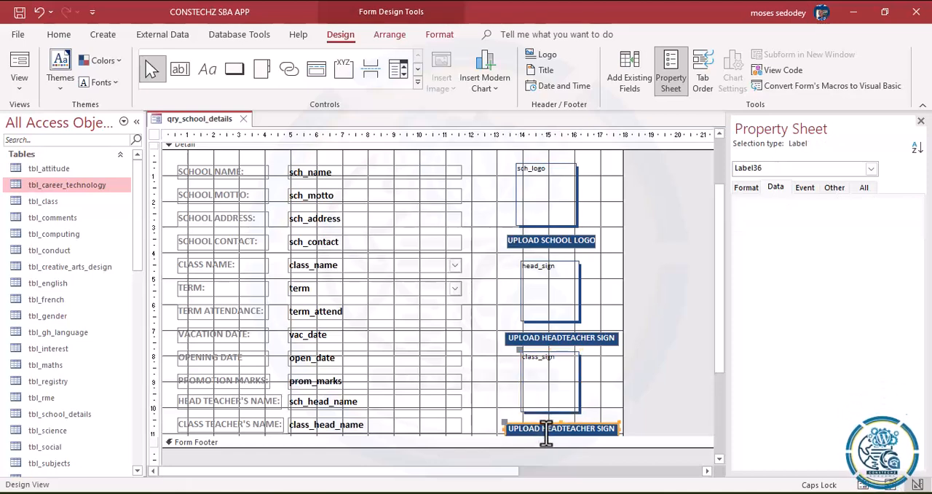
{"action": "left_click_drag", "start_coordinate": [539, 430], "coordinate": [561, 430]}
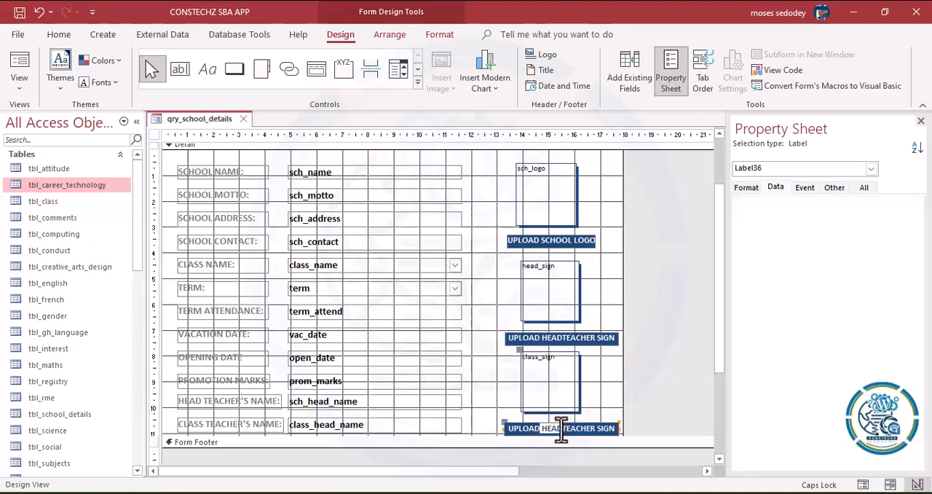
{"action": "key", "text": "BackSpace"}
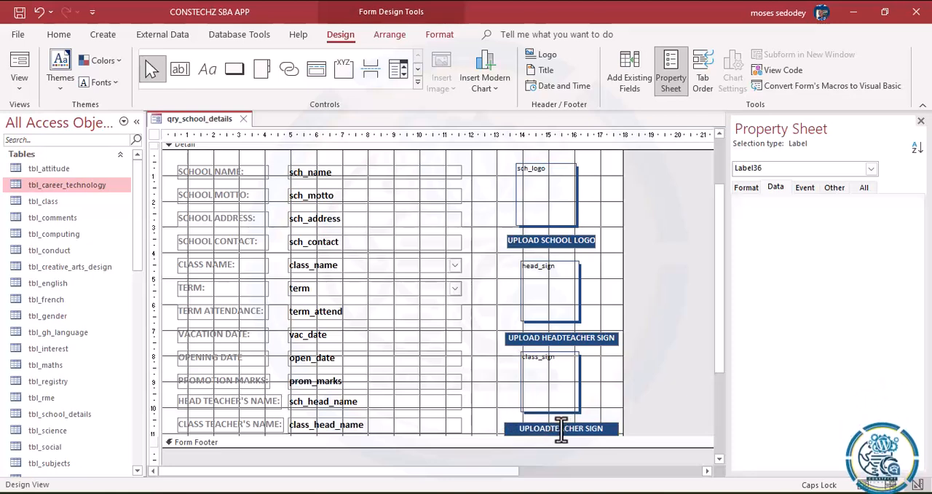
{"action": "type", "text": "CLASS"}
{"action": "left_click", "coordinate": [608, 401]}
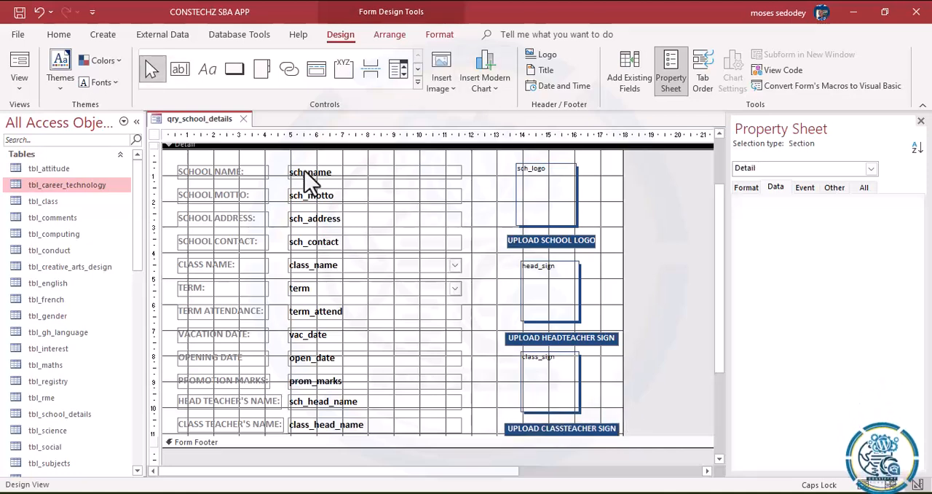
Step: Preview the school details form in Form View, reposition its pop-up window to check the frames, and return to Design View
{"action": "left_click", "coordinate": [15, 89]}
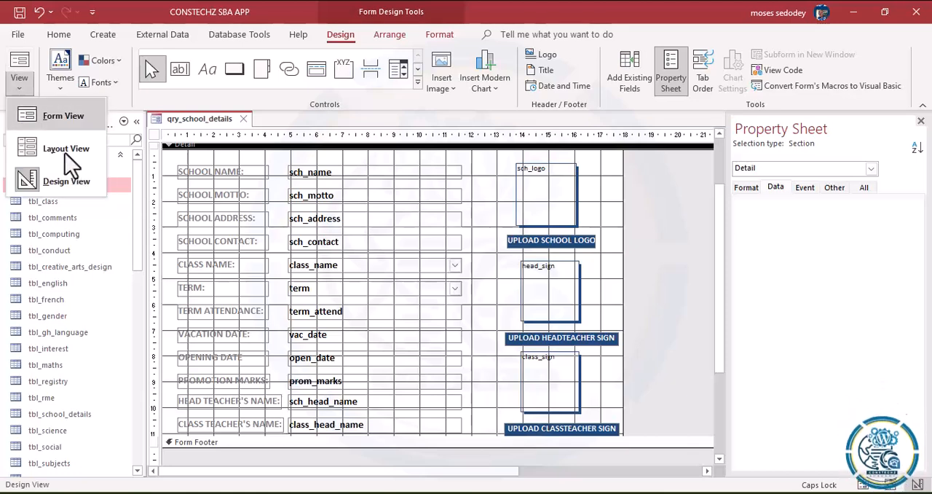
{"action": "left_click", "coordinate": [45, 123]}
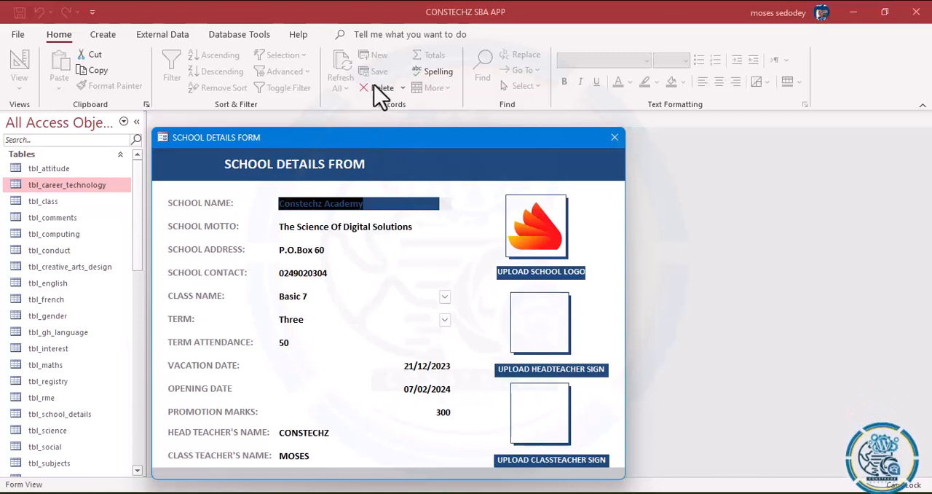
{"action": "left_click_drag", "start_coordinate": [374, 146], "coordinate": [397, 109]}
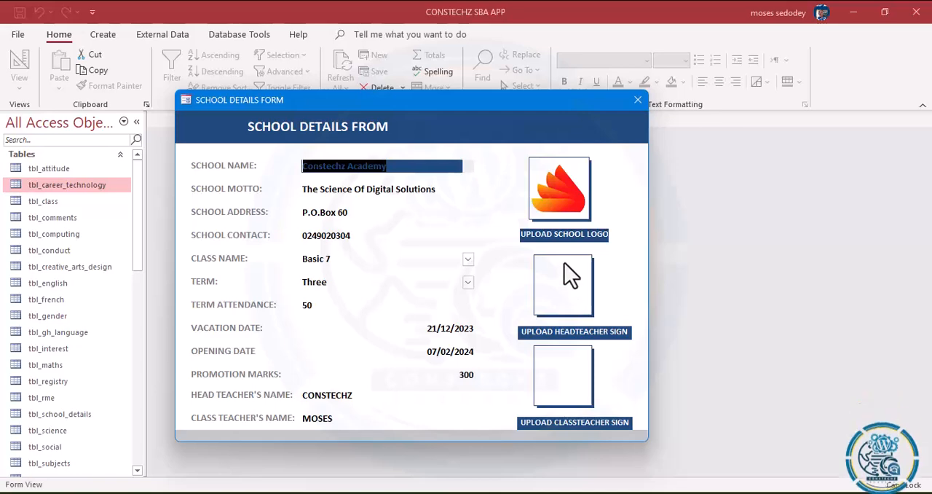
{"action": "right_click", "coordinate": [419, 132]}
{"action": "left_click", "coordinate": [448, 173]}
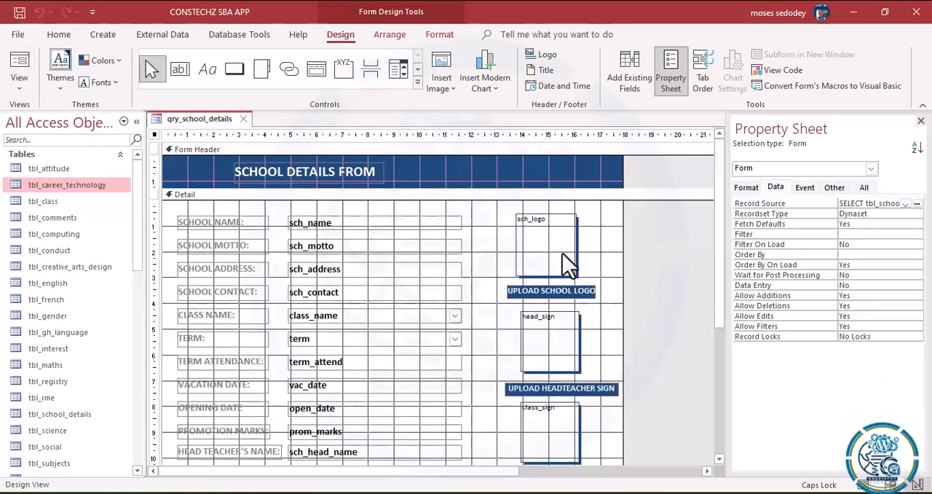
Step: Move the sch_logo frame and its label up to the Detail section's upper edge, and the head_sign frame and label up beneath them
{"action": "left_click_drag", "start_coordinate": [510, 233], "coordinate": [586, 293]}
{"action": "left_click_drag", "start_coordinate": [562, 248], "coordinate": [560, 237]}
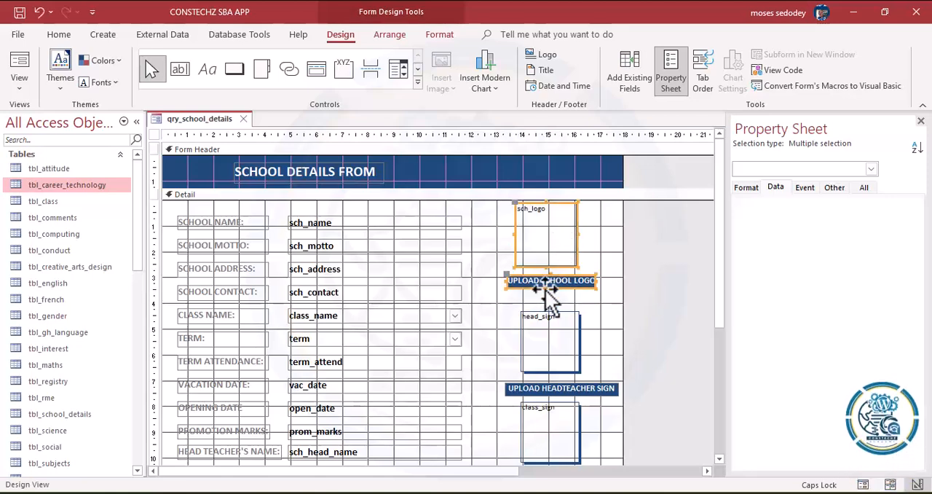
{"action": "mouse_move", "coordinate": [520, 318]}
{"action": "left_mouse_down"}
{"action": "mouse_move", "coordinate": [553, 349]}
{"action": "mouse_move", "coordinate": [566, 400]}
{"action": "left_mouse_up"}
{"action": "left_click_drag", "start_coordinate": [564, 350], "coordinate": [564, 331]}
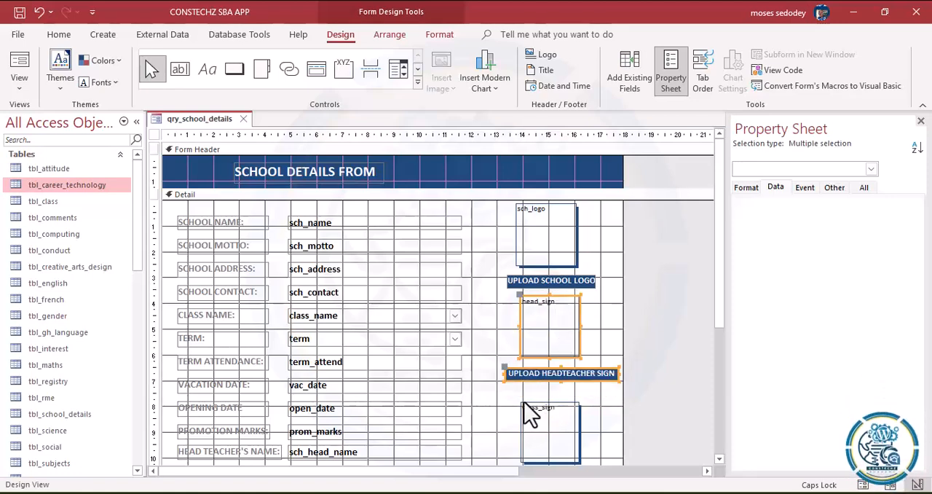
Step: Move the class_sign frame together with its UPLOAD CLASSTEACHER SIGN label up, directly beneath the UPLOAD HEADTEACHER SIGN label
{"action": "left_click", "coordinate": [522, 397]}
{"action": "left_click", "coordinate": [576, 462]}
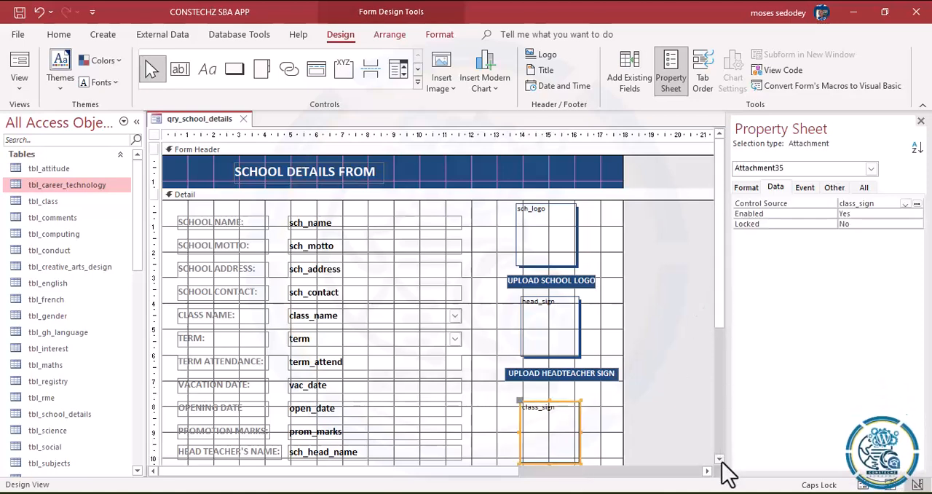
{"action": "scroll", "coordinate": [723, 464], "scroll_direction": "down", "scroll_amount": 5}
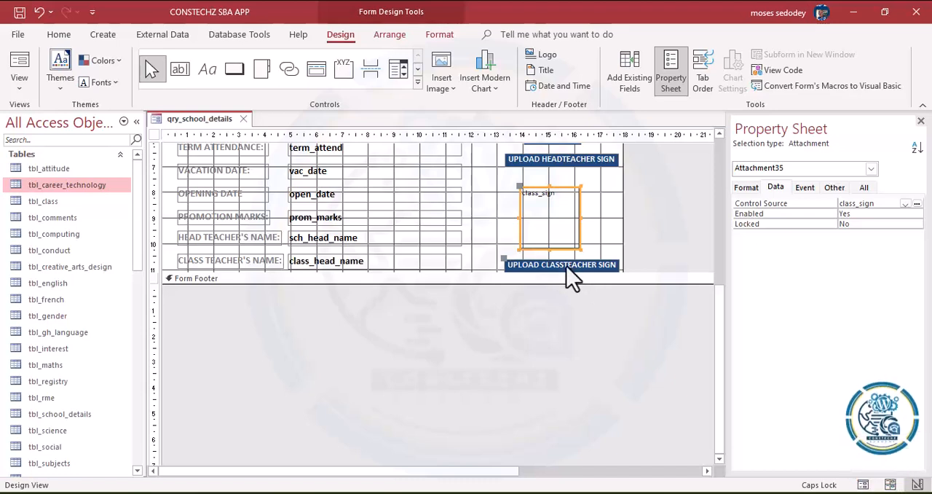
{"action": "left_click", "coordinate": [571, 270], "text": "shift"}
{"action": "mouse_move", "coordinate": [566, 234]}
{"action": "left_mouse_down"}
{"action": "mouse_move", "coordinate": [562, 224]}
{"action": "mouse_move", "coordinate": [572, 225]}
{"action": "left_mouse_up"}
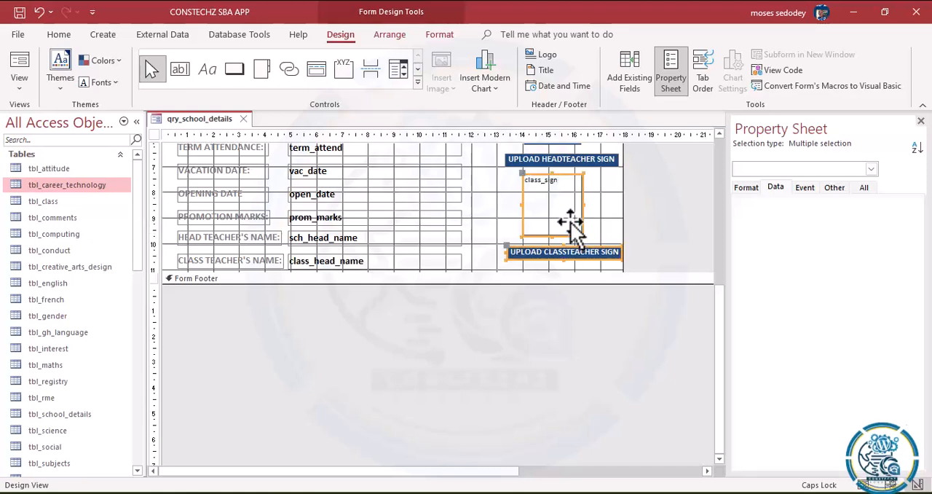
Step: Shift only the UPLOAD CLASSTEACHER SIGN label slightly left to line it up with the headteacher label above
{"action": "left_click", "coordinate": [602, 199]}
{"action": "left_click", "coordinate": [546, 255]}
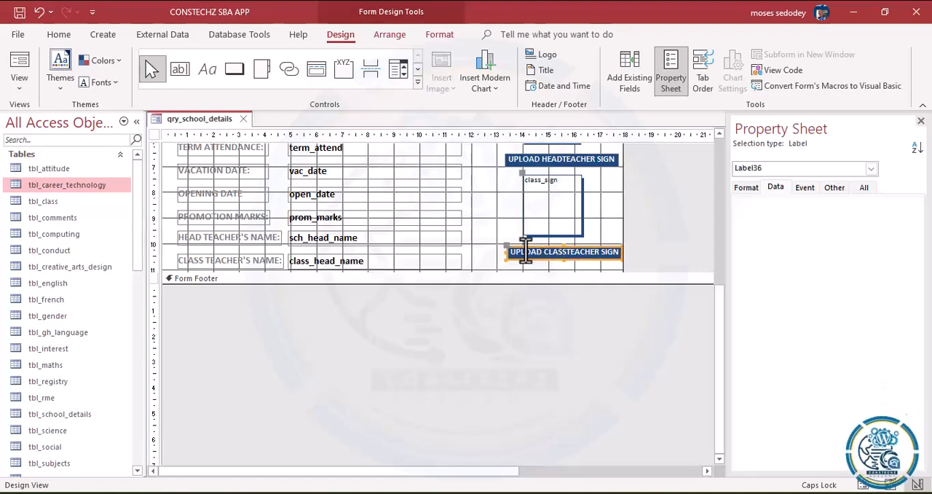
{"action": "left_click_drag", "start_coordinate": [509, 250], "coordinate": [503, 246]}
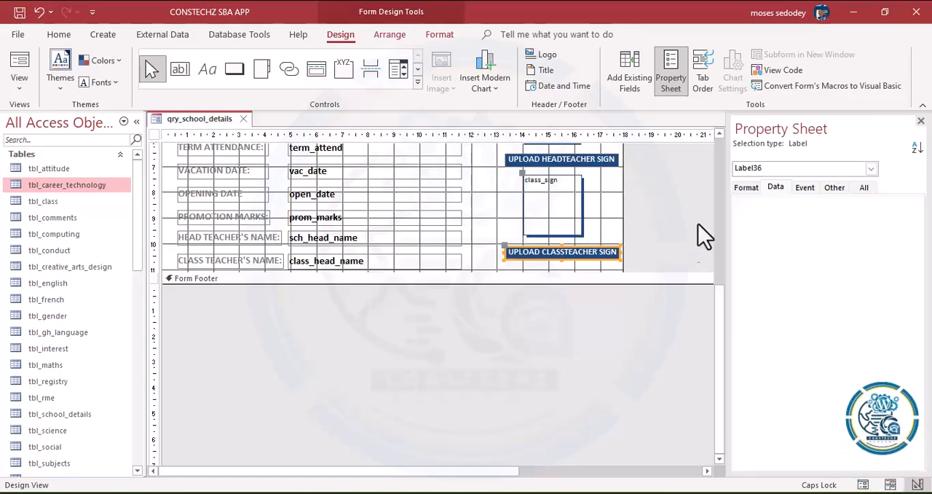
Step: Extend the Detail section slightly downward and widen the form to about the 18.5 mark on the ruler
{"action": "scroll", "coordinate": [721, 142], "scroll_direction": "up", "scroll_amount": 3}
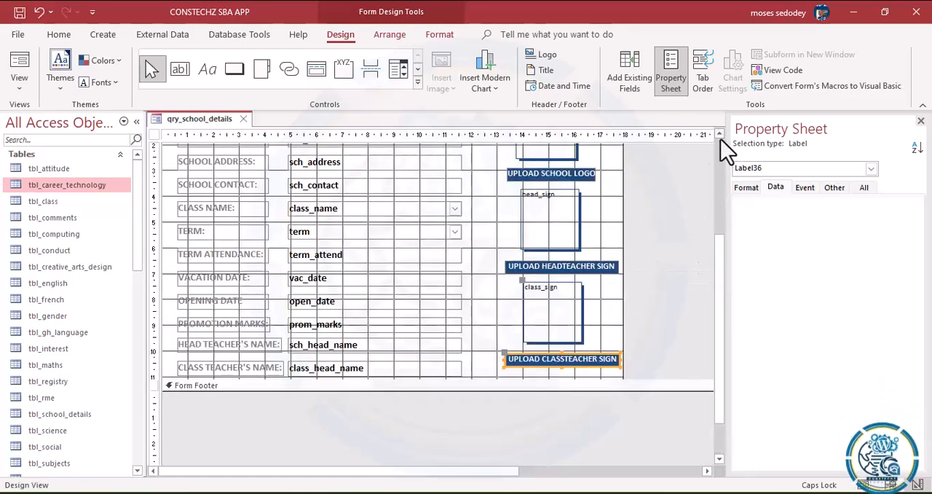
{"action": "left_click_drag", "start_coordinate": [302, 380], "coordinate": [301, 383]}
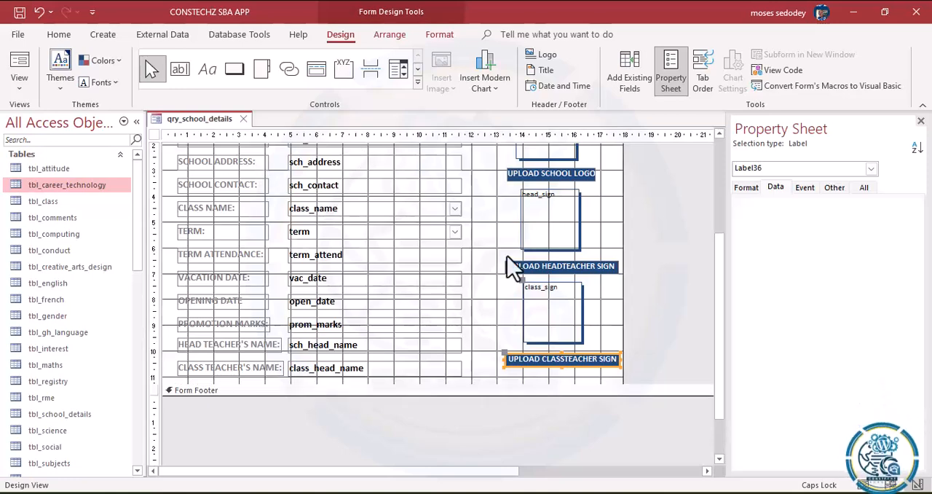
{"action": "left_click_drag", "start_coordinate": [624, 201], "coordinate": [638, 202]}
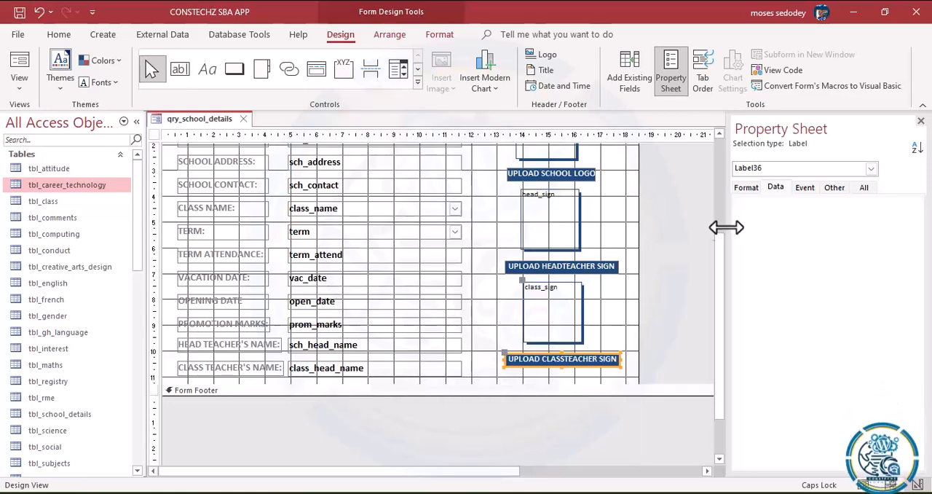
Step: Open the school details form in Form View to check the adjusted layout of the frames and labels
{"action": "left_click_drag", "start_coordinate": [718, 270], "coordinate": [692, 138]}
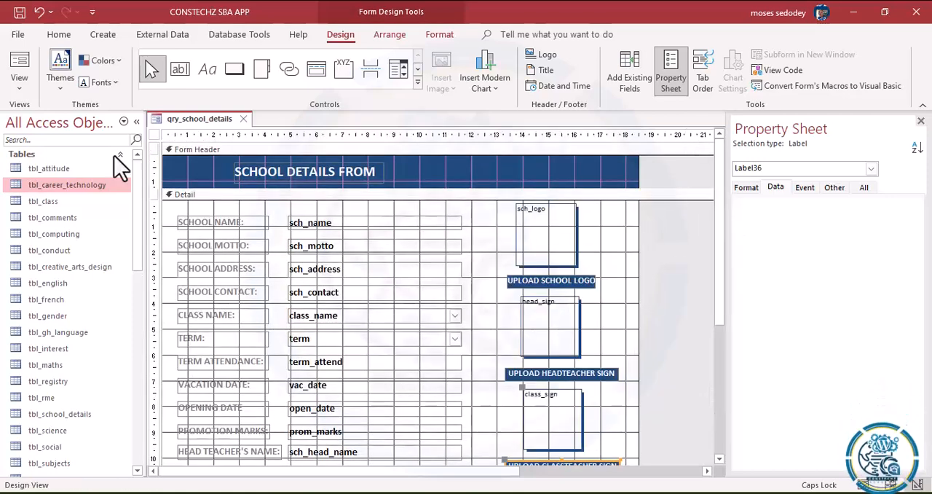
{"action": "left_click", "coordinate": [24, 90]}
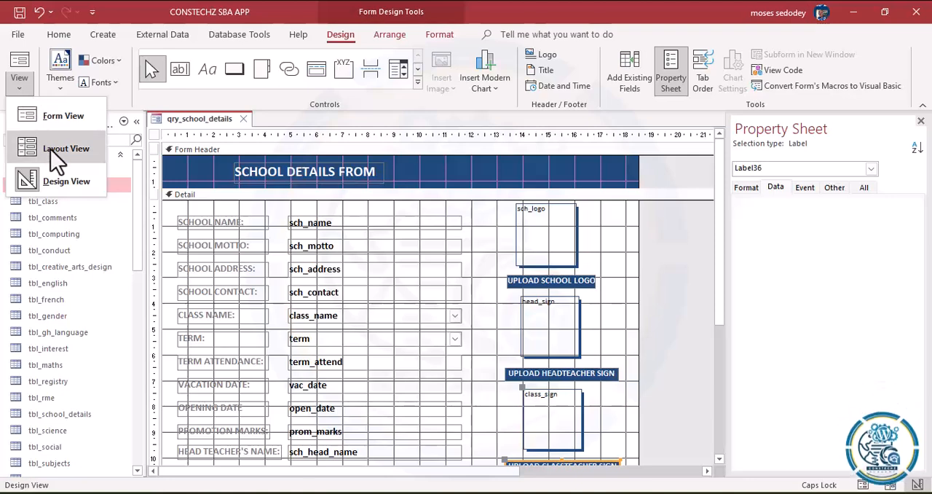
{"action": "left_click", "coordinate": [46, 118]}
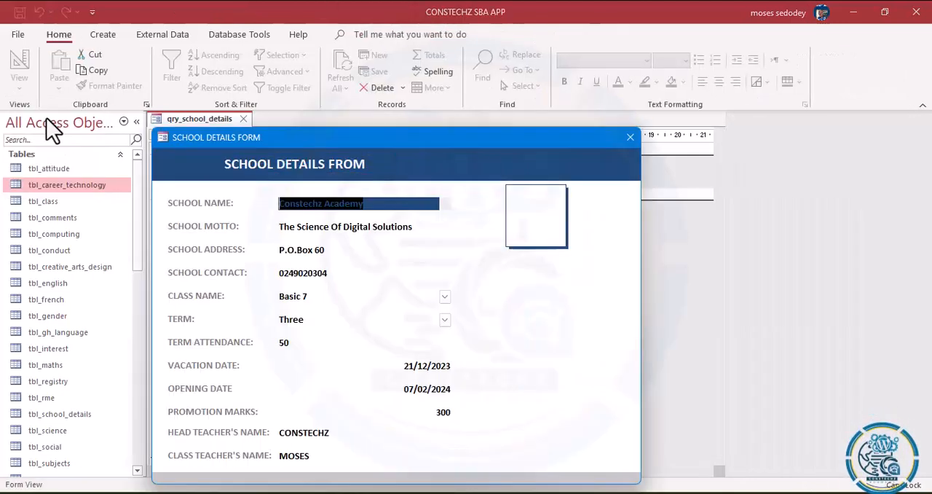